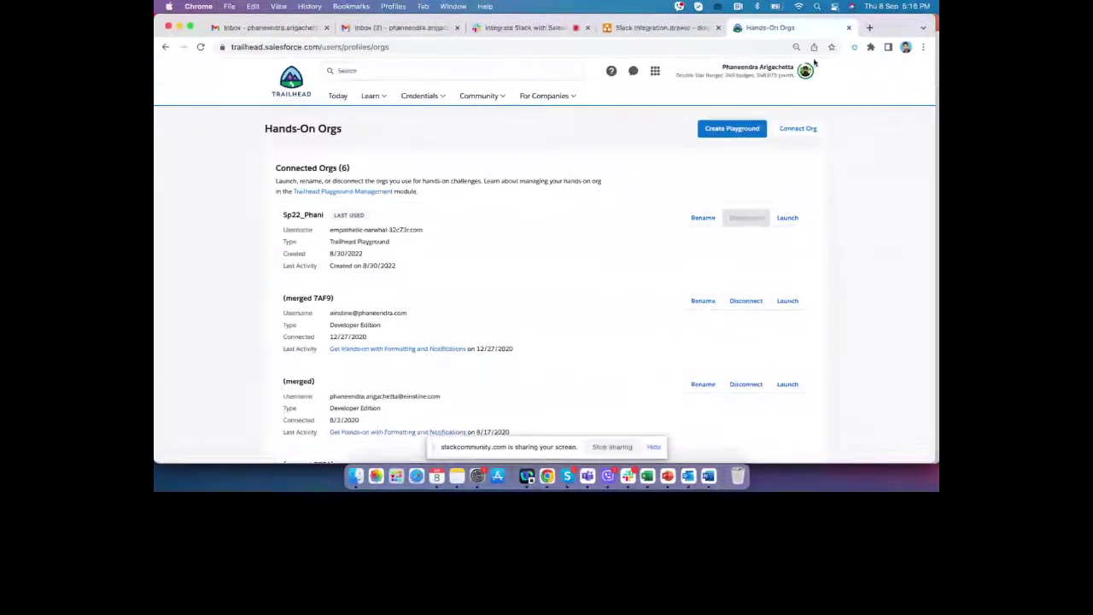
Open the account's Hands-On Orgs page and check its link in the Slack community live session chat
click(749, 70)
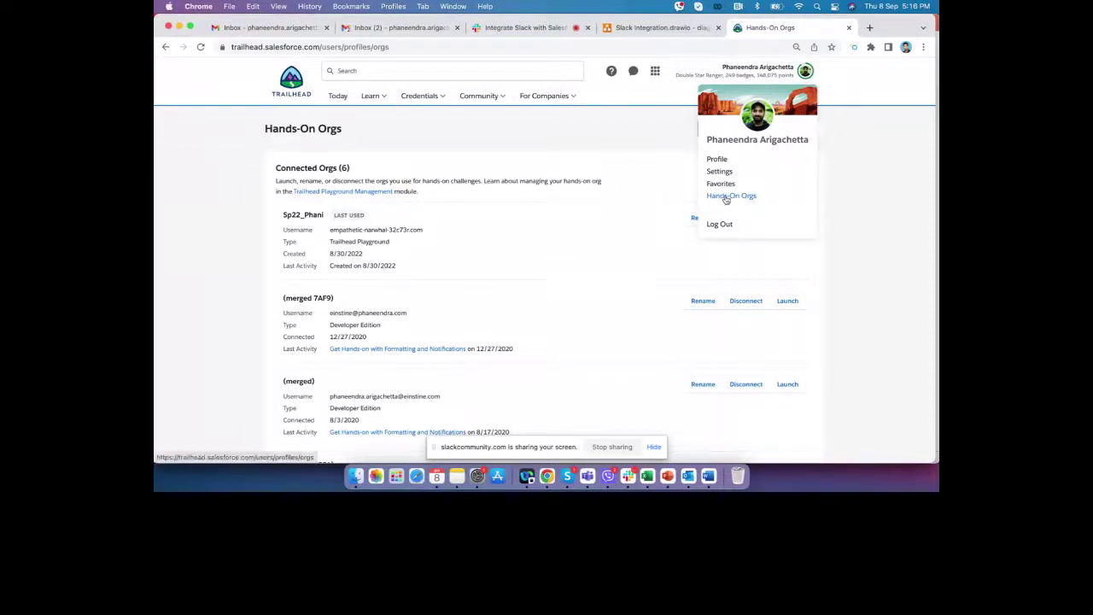
click(731, 199)
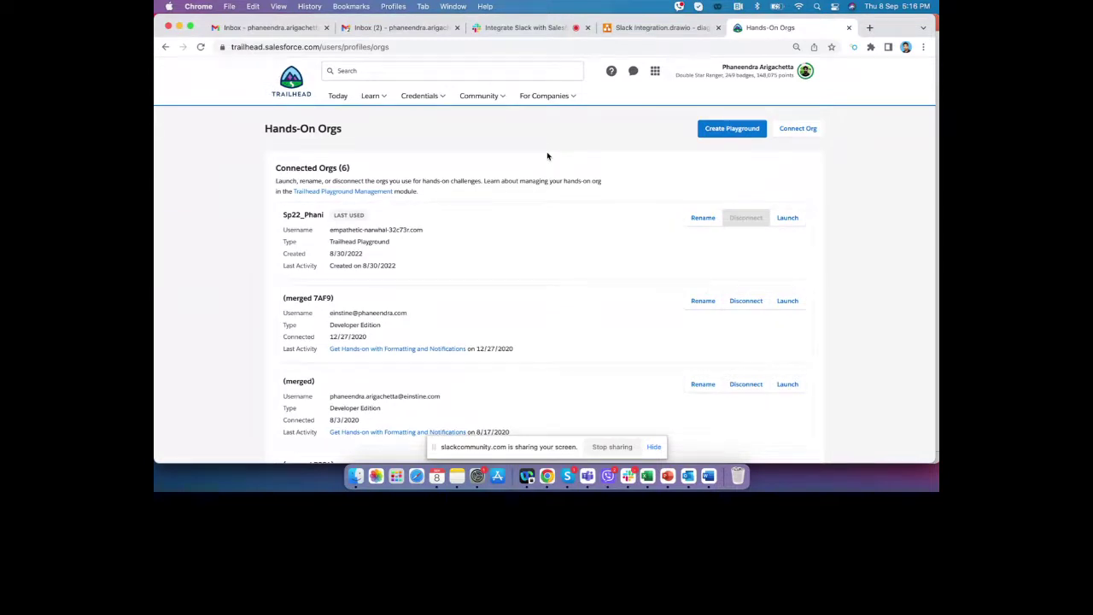
click(515, 33)
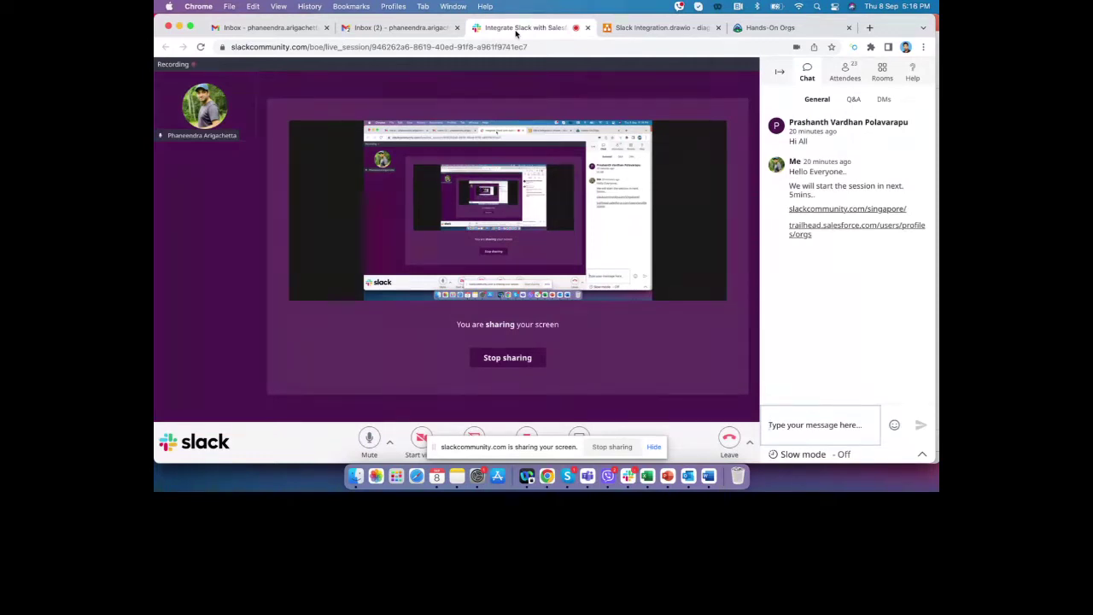
click(766, 29)
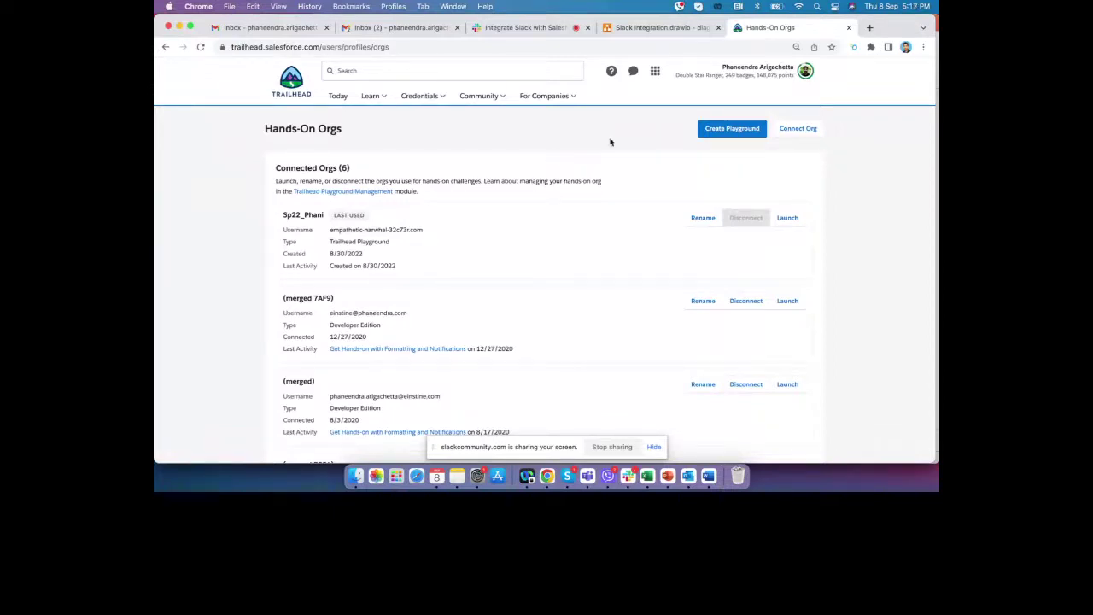
Create a Trailhead Playground named "Slack integration"
click(726, 130)
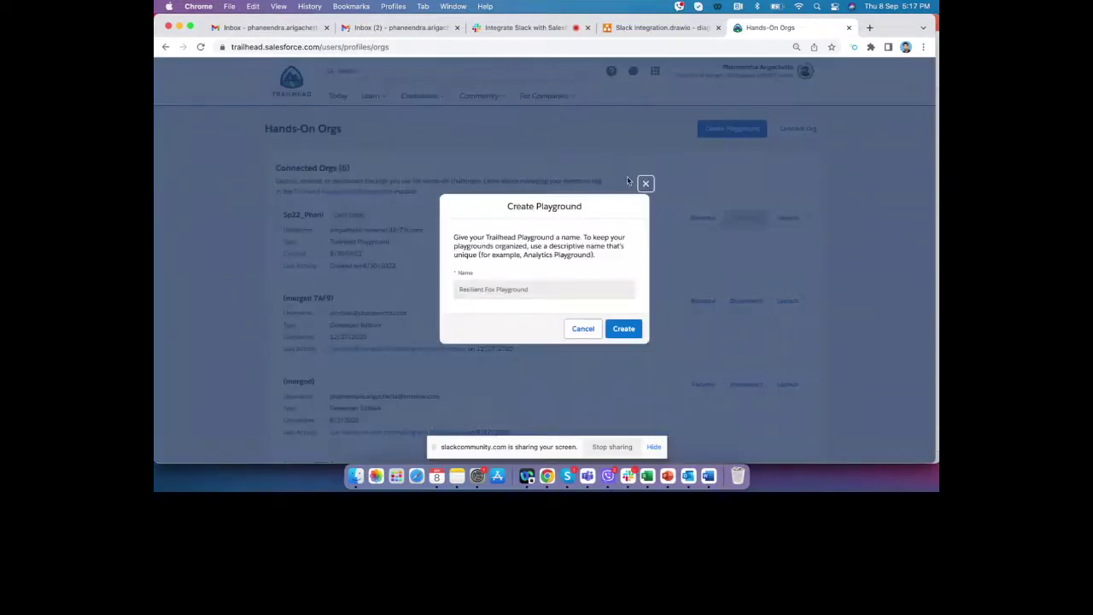
drag(541, 289, 448, 292)
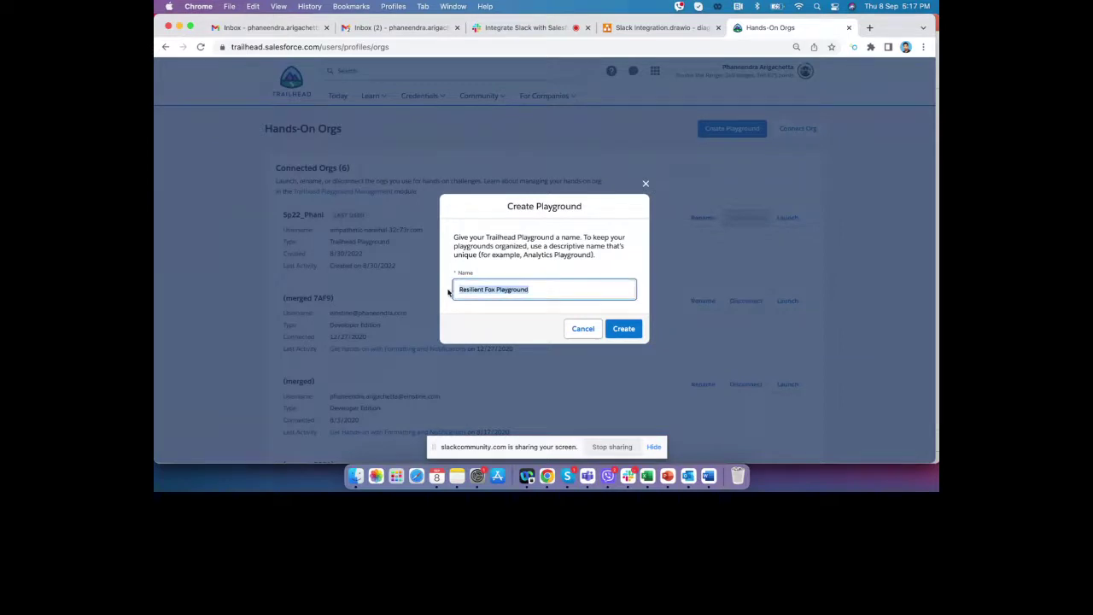
text(Slack Integ)
click(623, 329)
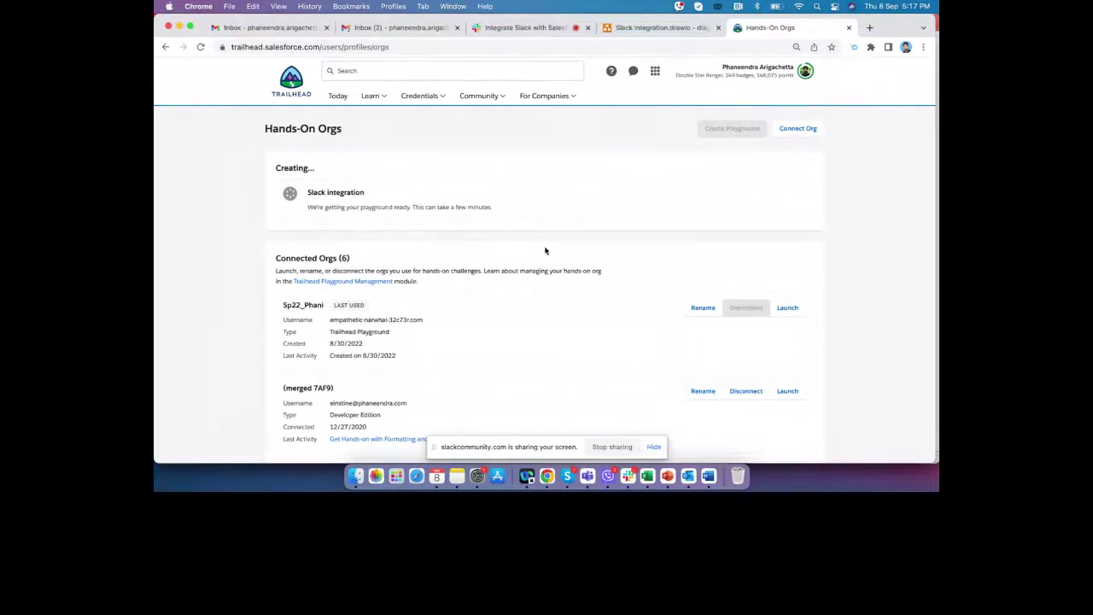
Examine the new playground's creation progress and the list of connected orgs with their launch options
scroll(544, 250, down, 3)
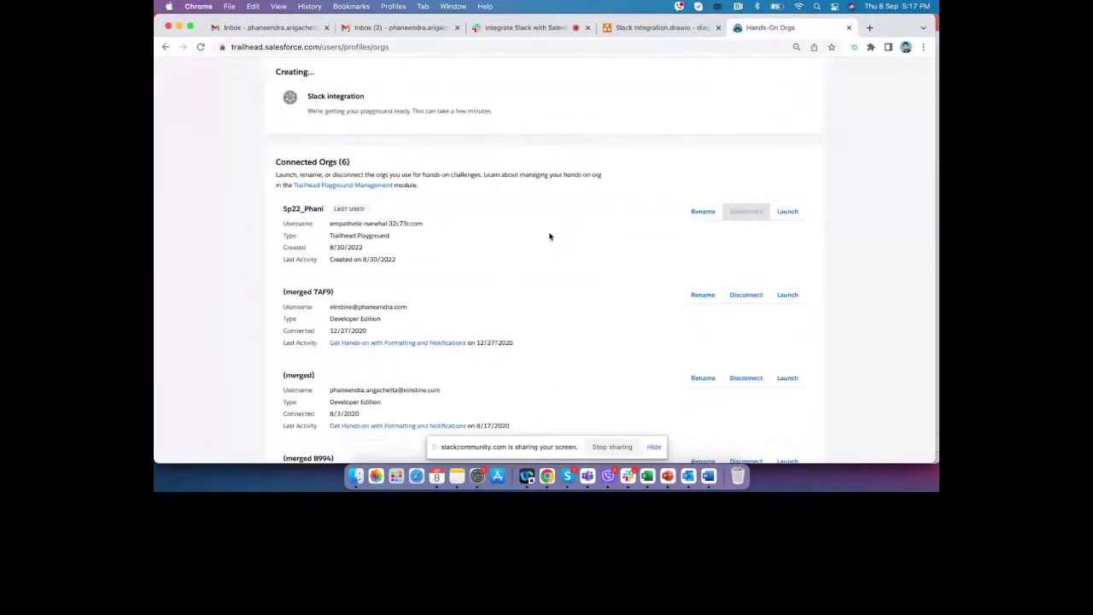
scroll(550, 233, up, 2)
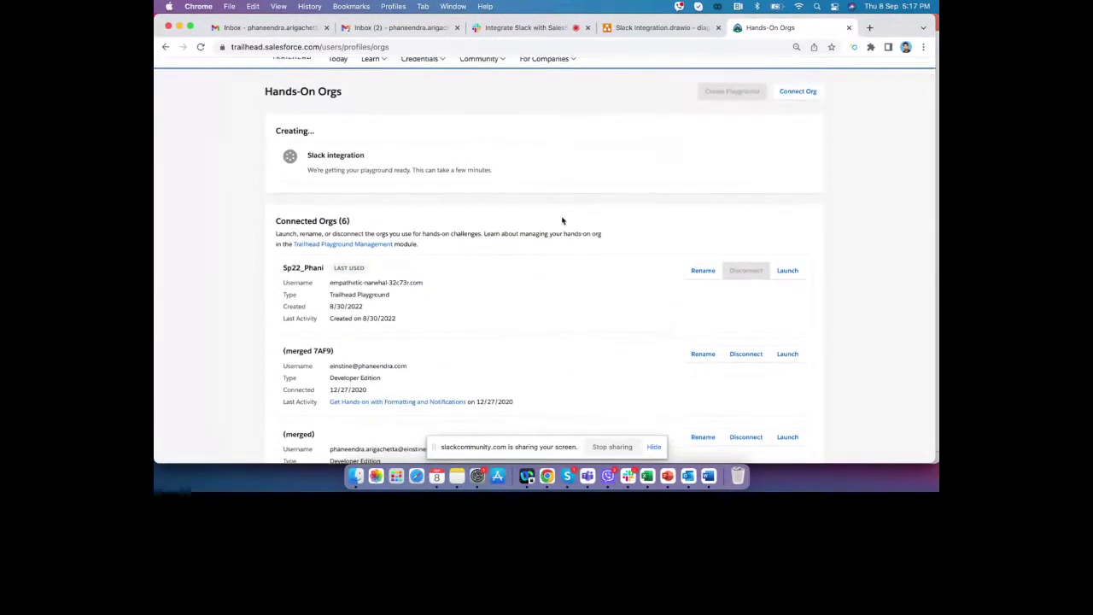
scroll(562, 220, up, 1)
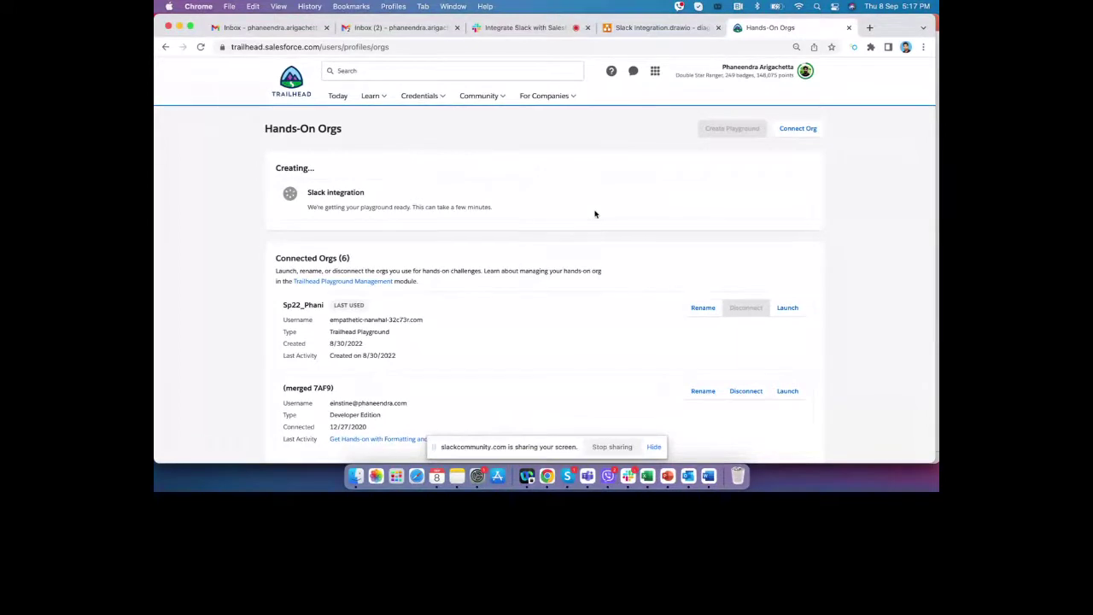
scroll(593, 213, down, 2)
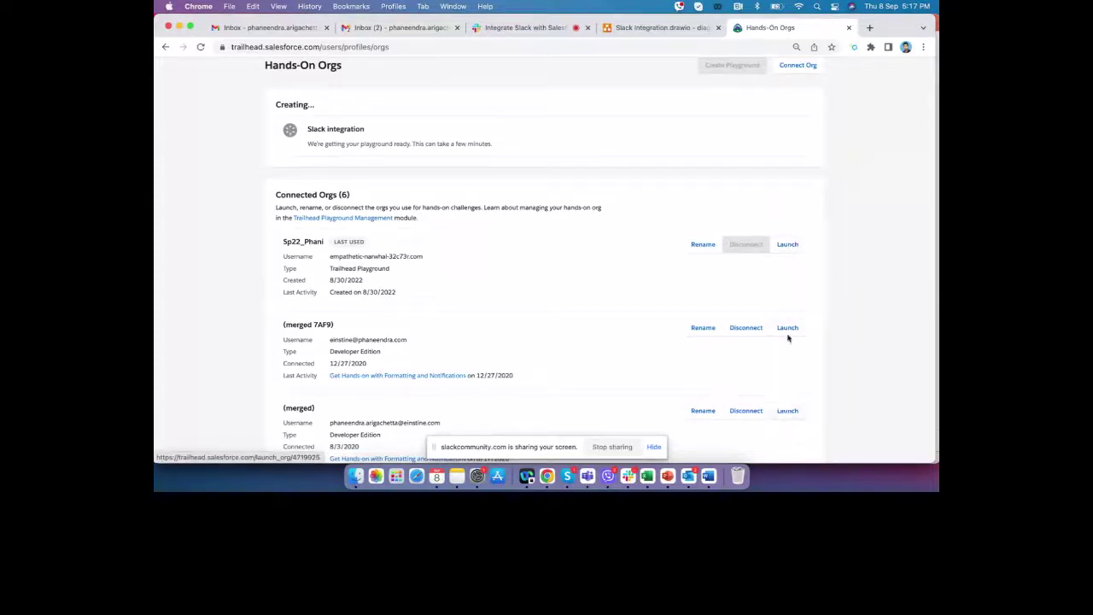
scroll(549, 256, up, 2)
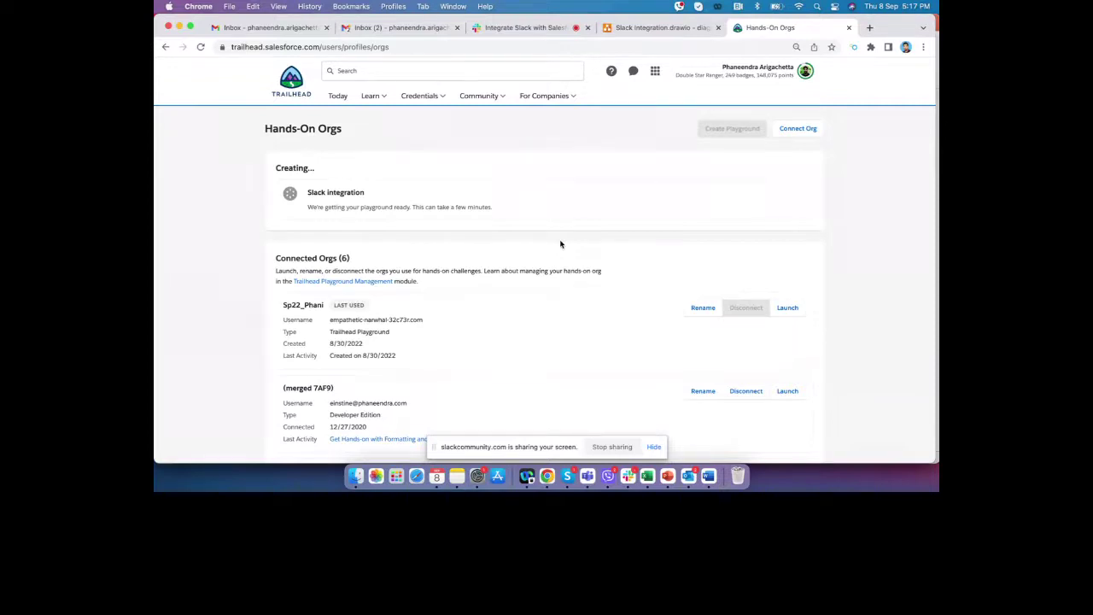
scroll(560, 244, down, 2)
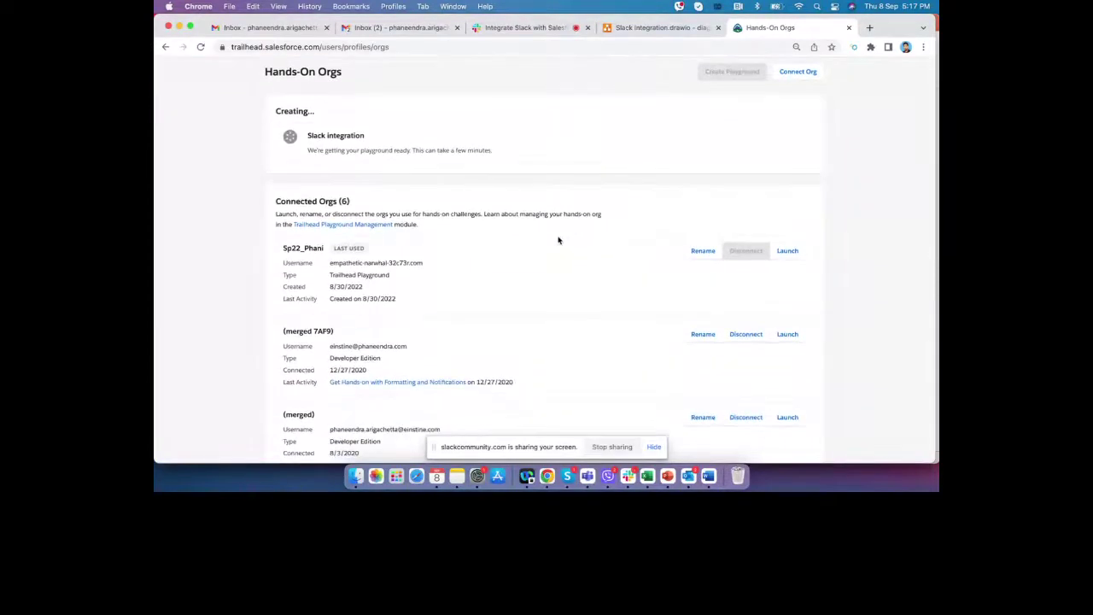
scroll(558, 240, down, 2)
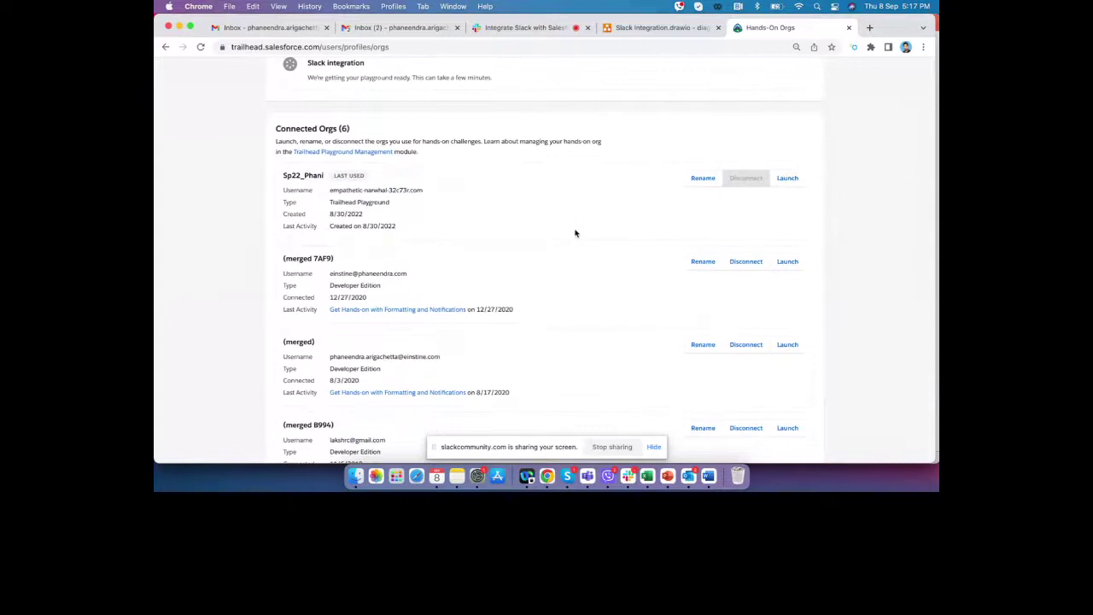
scroll(575, 233, up, 4)
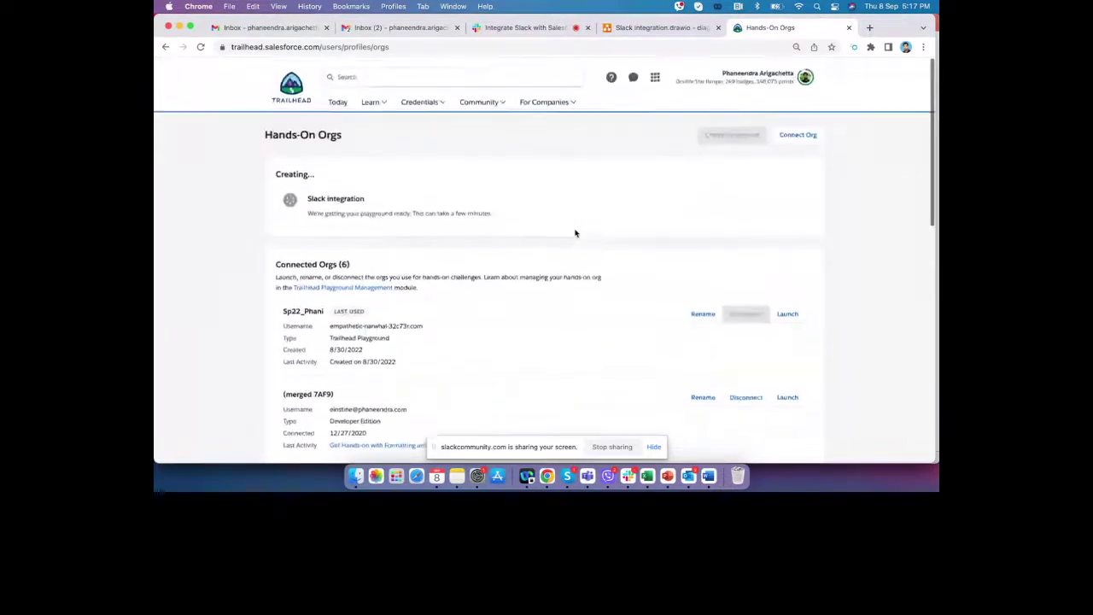
Launch the existing playground created on 8/30/2022 and open its Playground Starter app by searching the apps for "play"
click(787, 309)
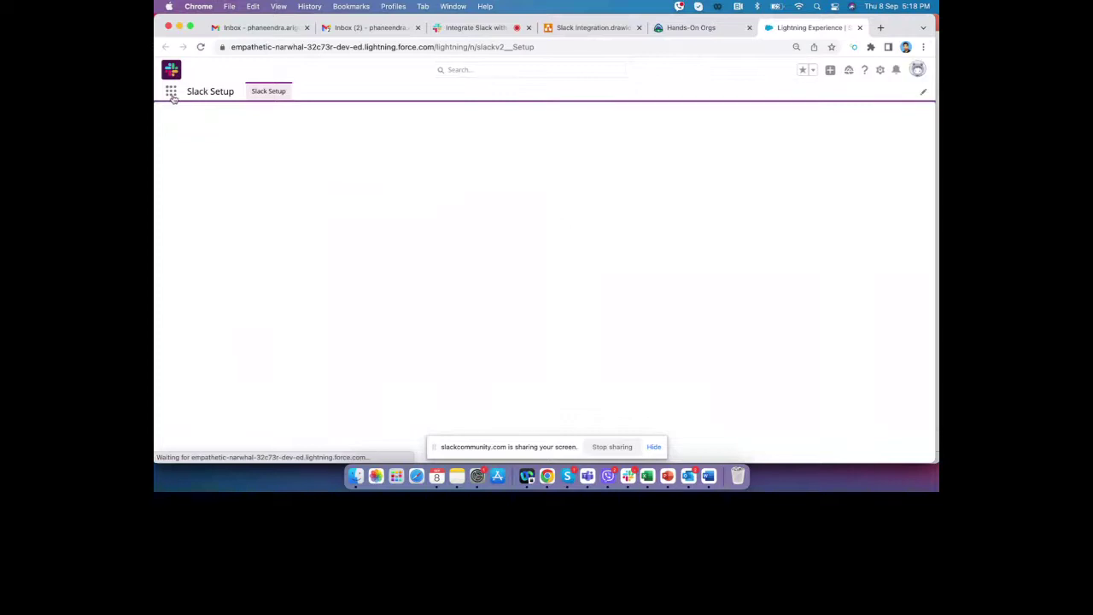
click(172, 95)
text(srail)
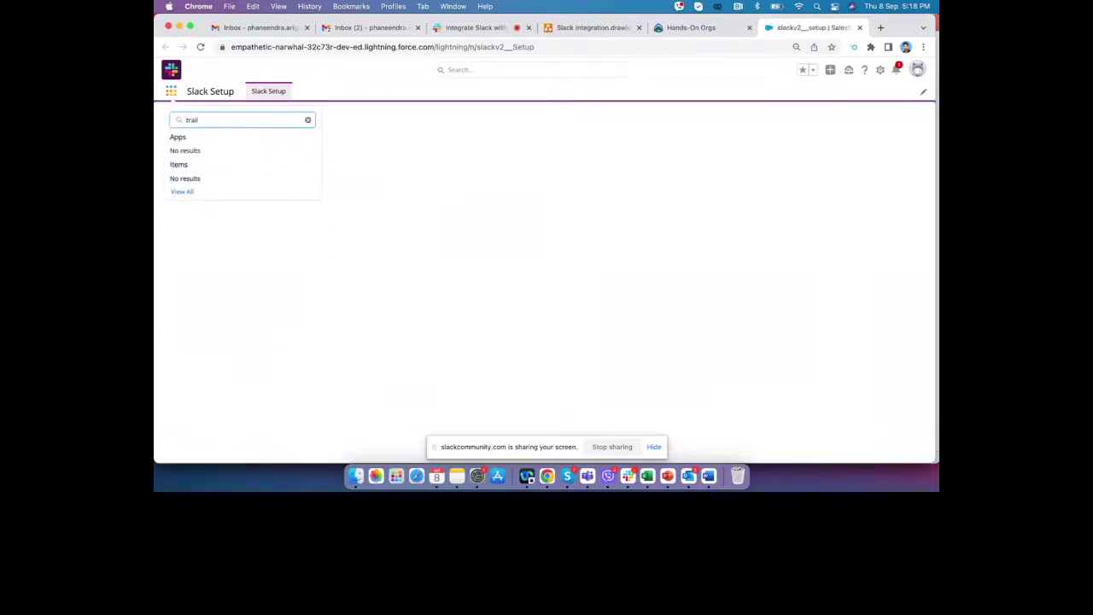
key(BackSpace)
key(BackSpace)
key(BackSpace)
key(BackSpace)
key(BackSpace)
text(play)
click(201, 154)
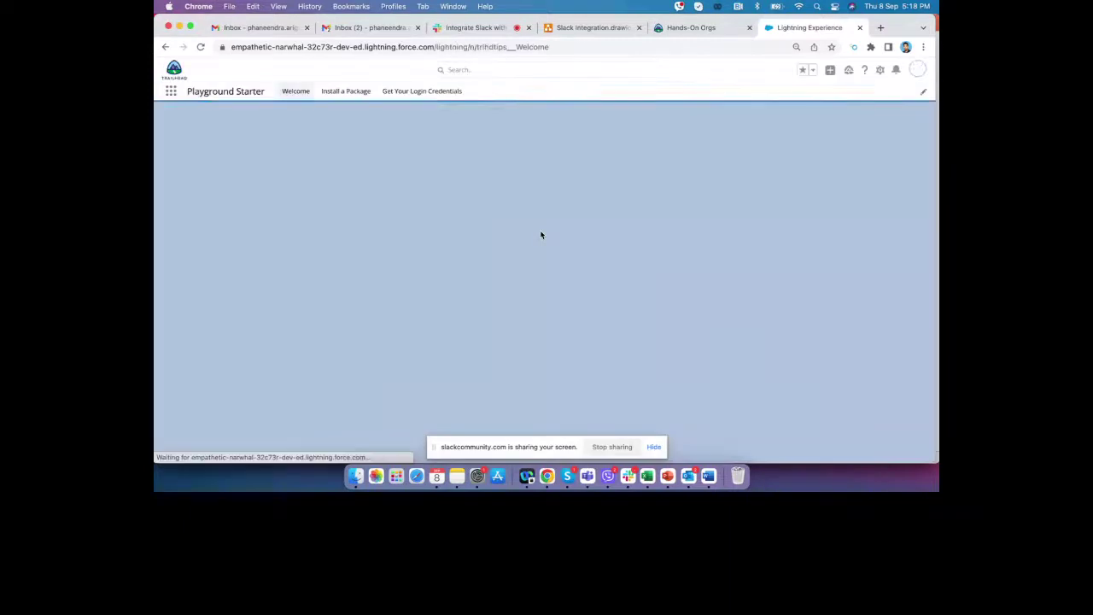
Return to Hands-On Orgs, close the earlier playground and launch the Slack integration playground
click(695, 28)
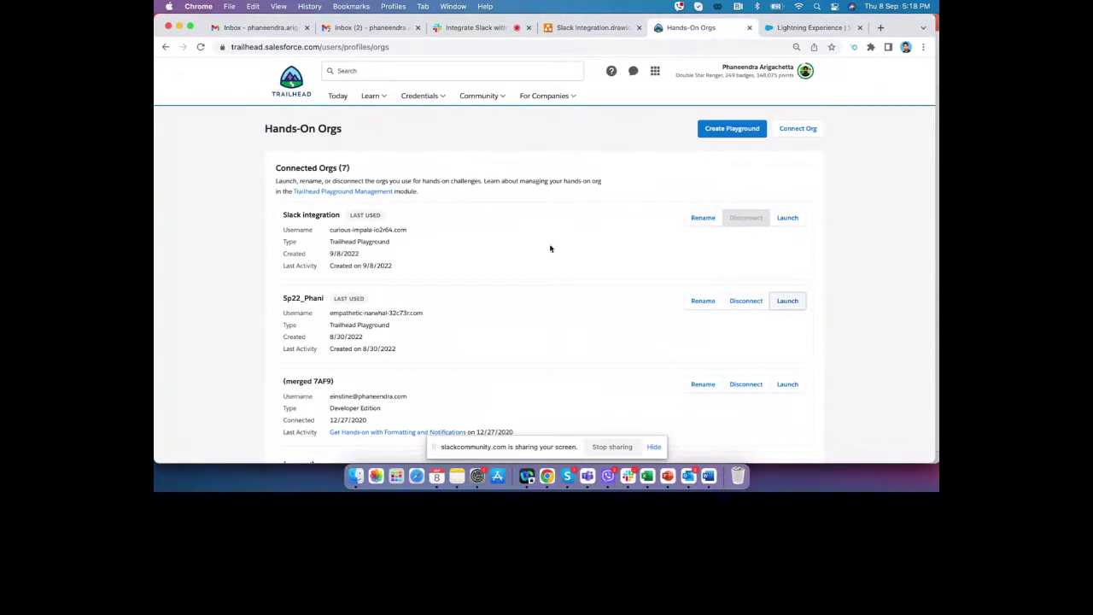
scroll(549, 243, down, 5)
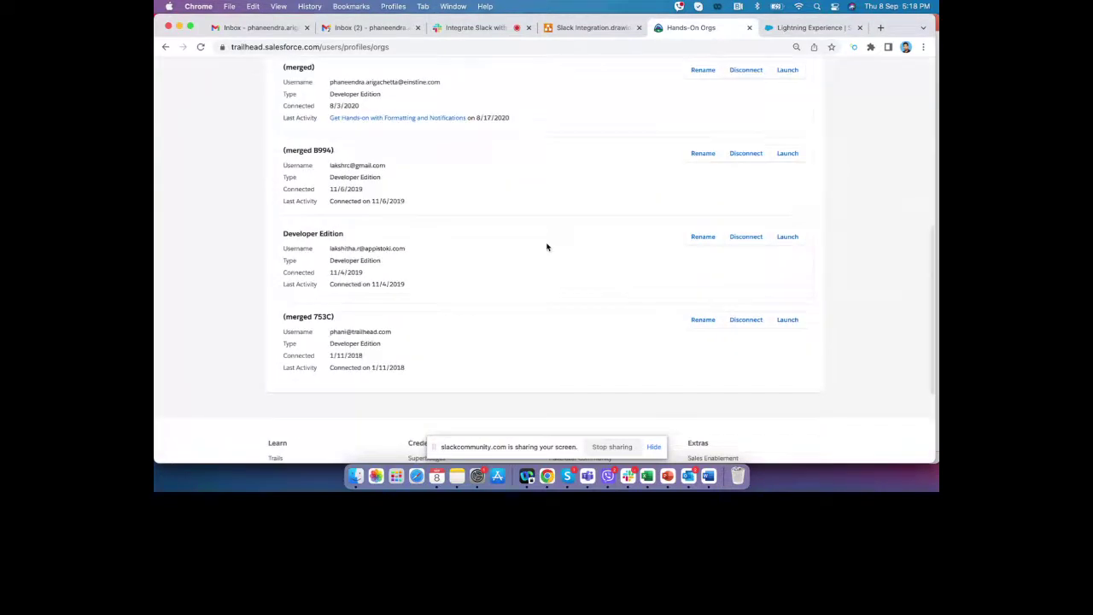
scroll(546, 246, up, 2)
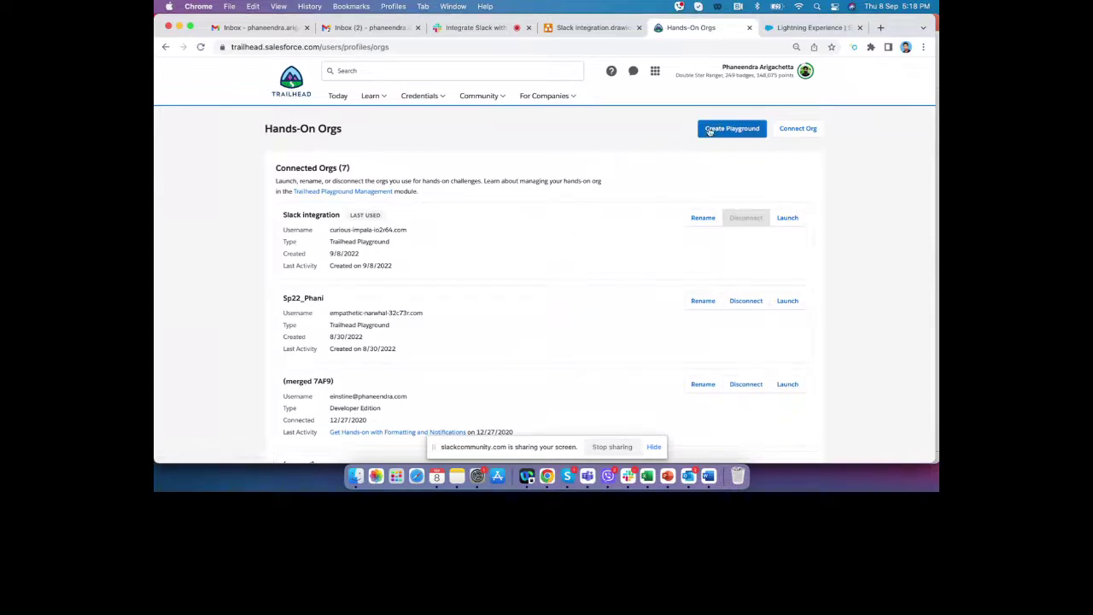
click(860, 28)
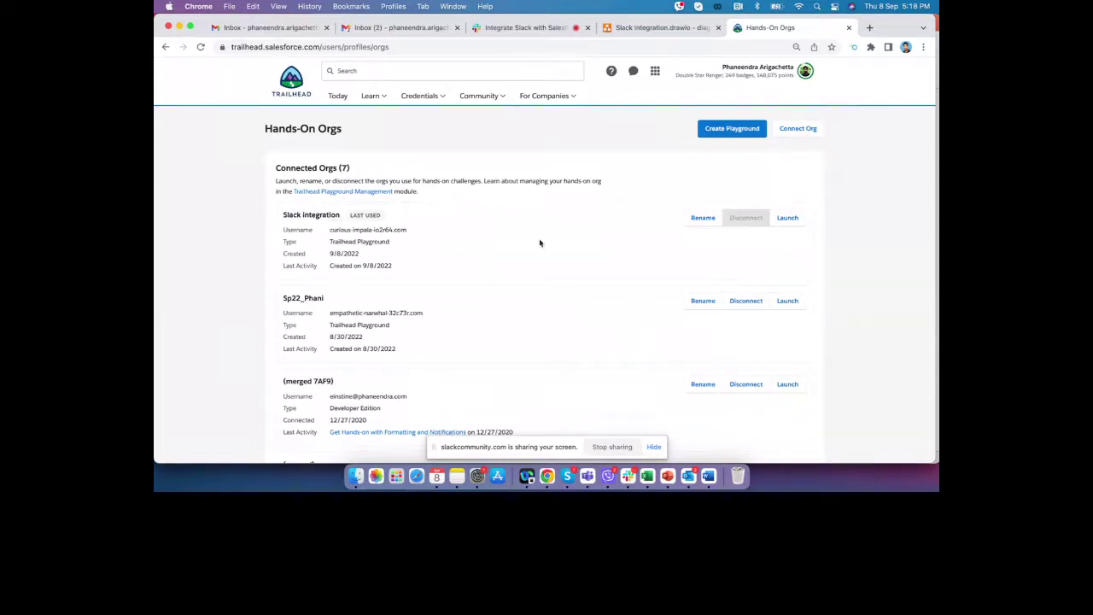
click(786, 218)
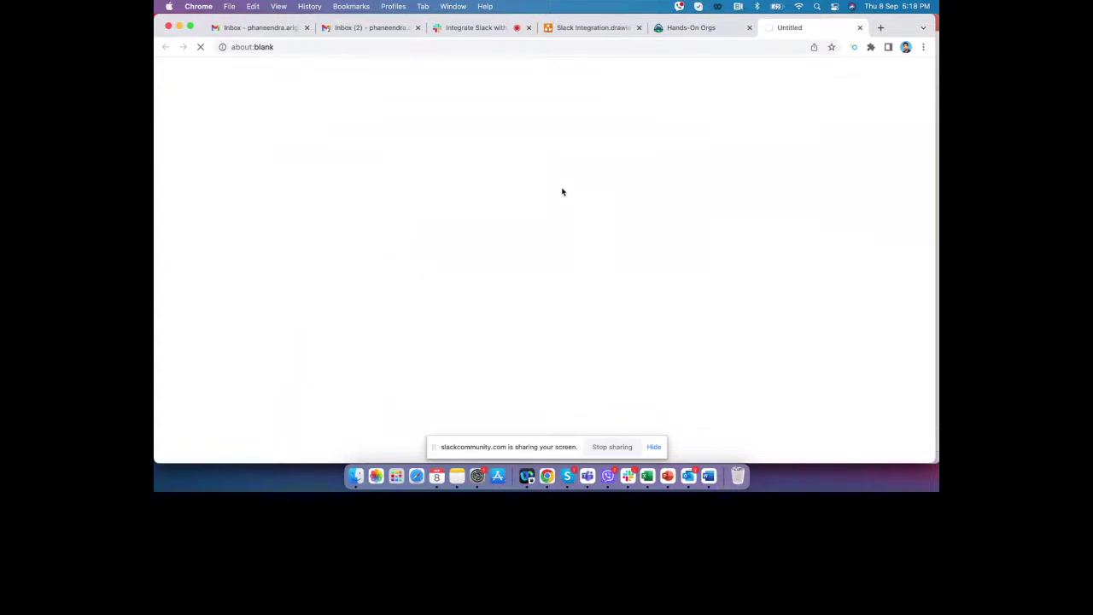
Quit Skype and Viber
right_click(567, 476)
click(574, 445)
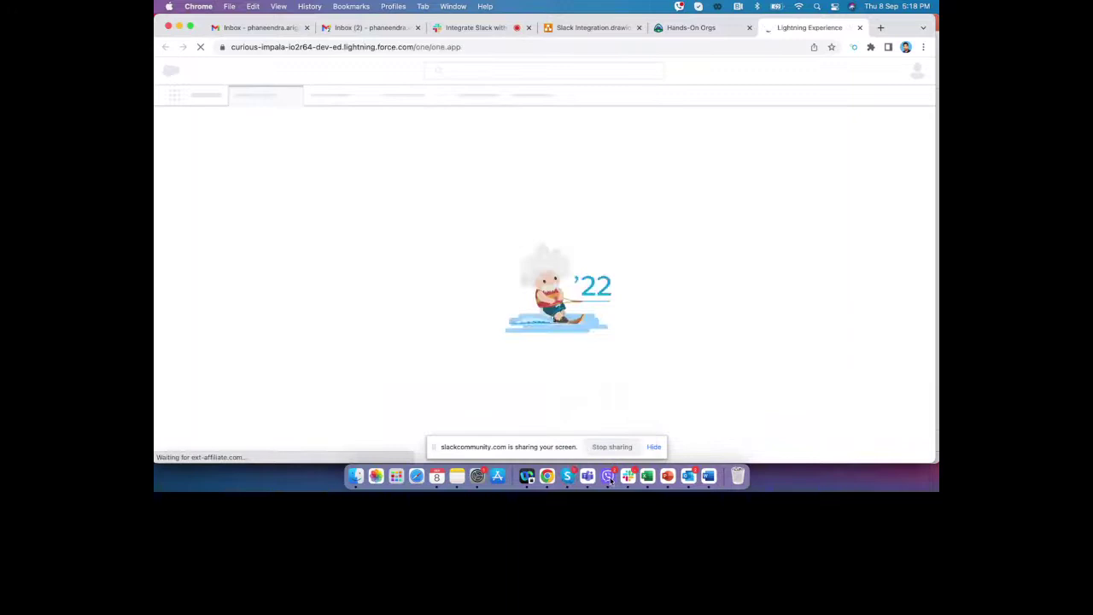
right_click(609, 479)
click(621, 444)
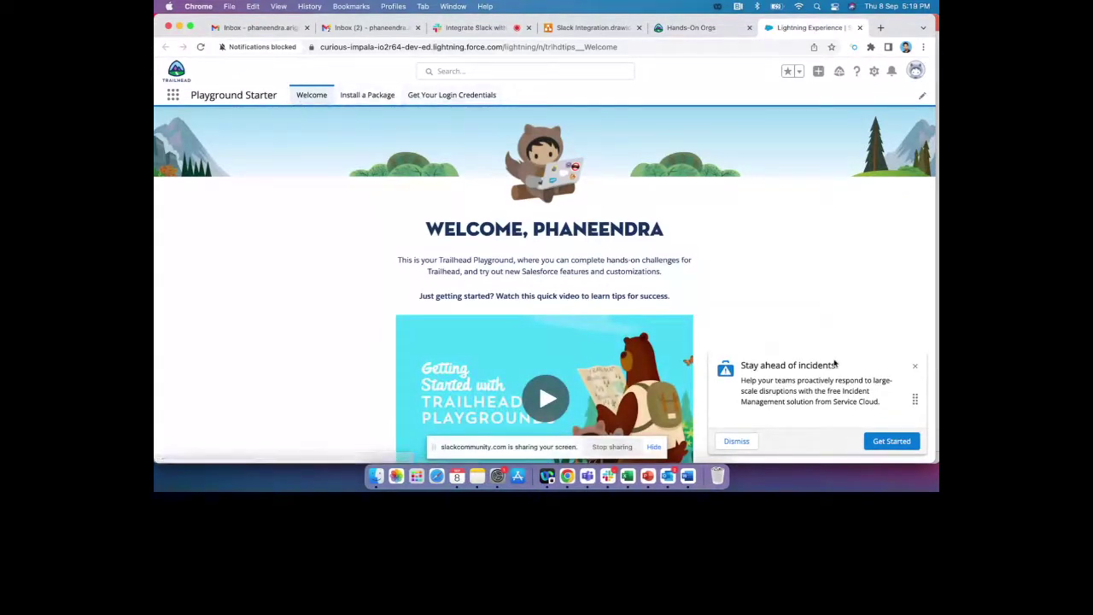
Open the Install a Package page of Playground Starter, dismissing the incident management and learning path pop-ups
click(914, 366)
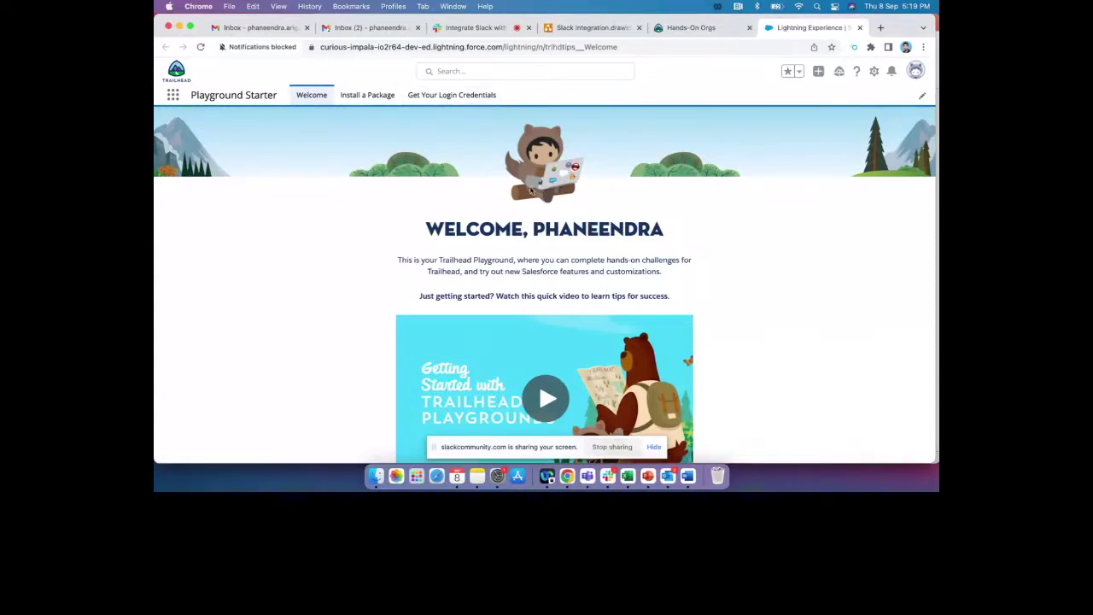
click(367, 94)
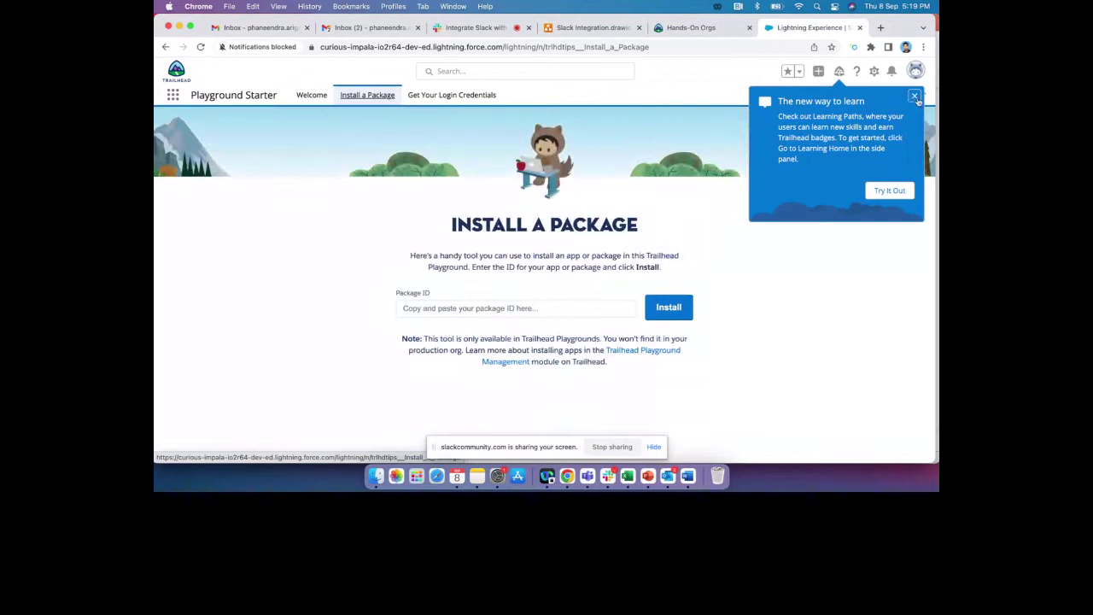
click(918, 99)
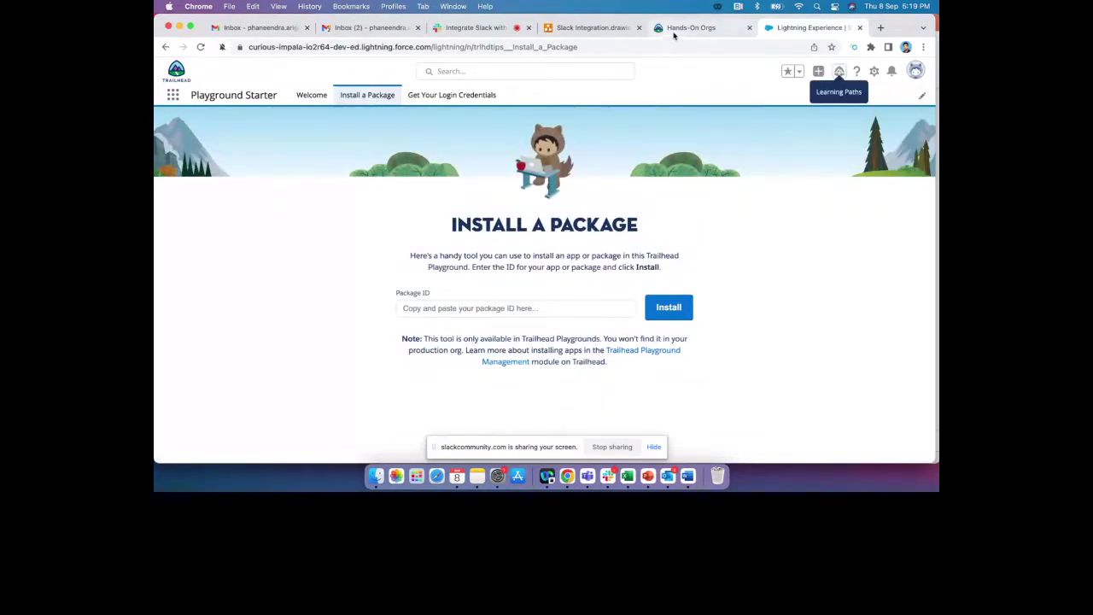
Copy package ID 04t4P000002OxMvQAK from the Slack Integration diagram and post it in the live session's General chat
click(594, 27)
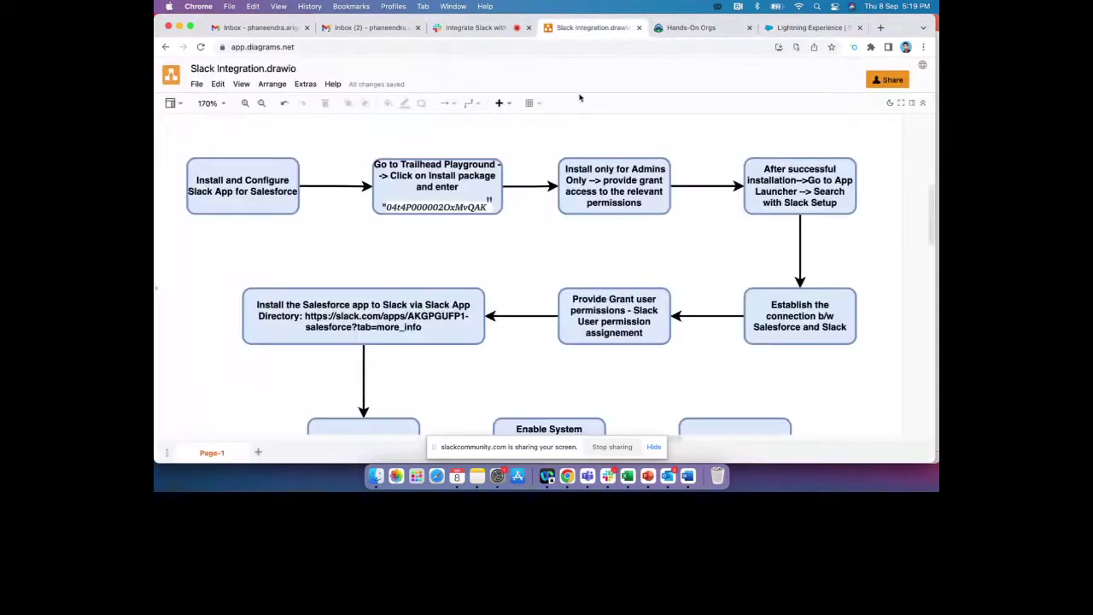
click(433, 210)
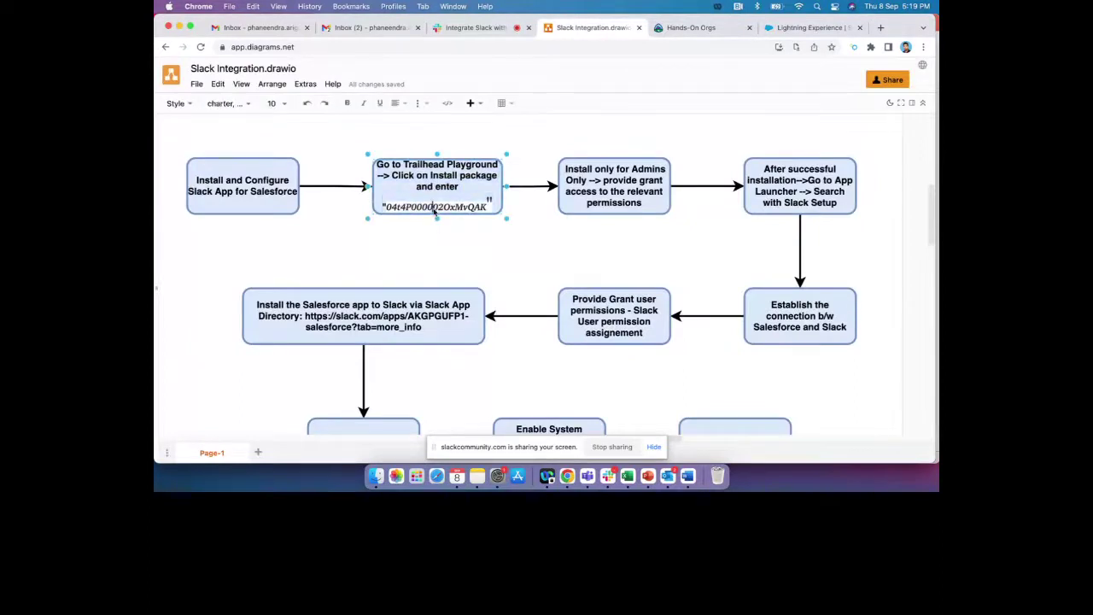
drag(385, 210, 488, 210)
key(super+c)
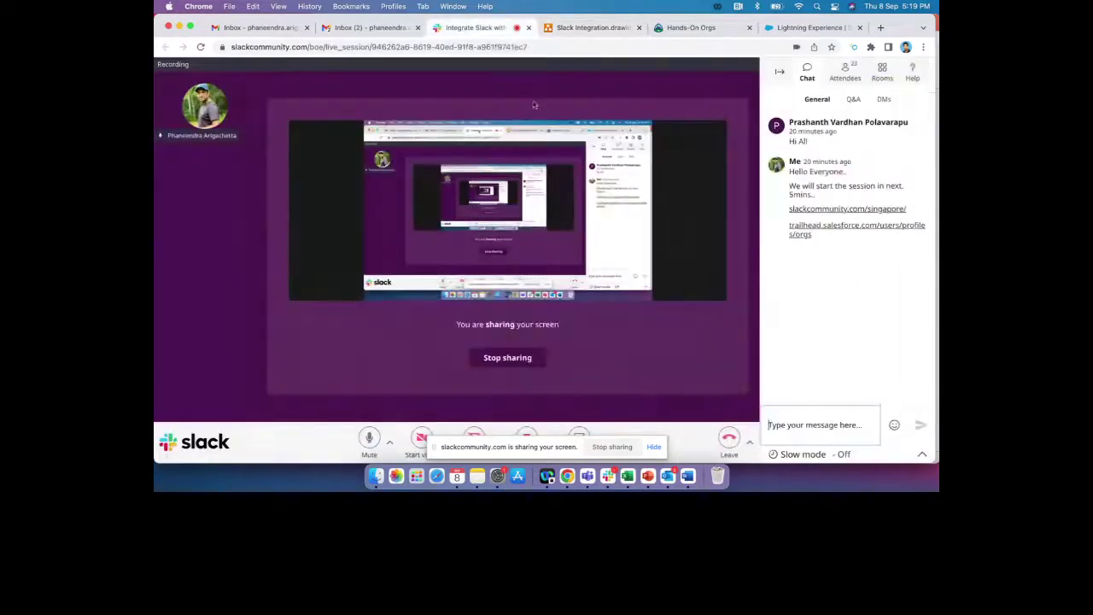
click(470, 27)
click(796, 421)
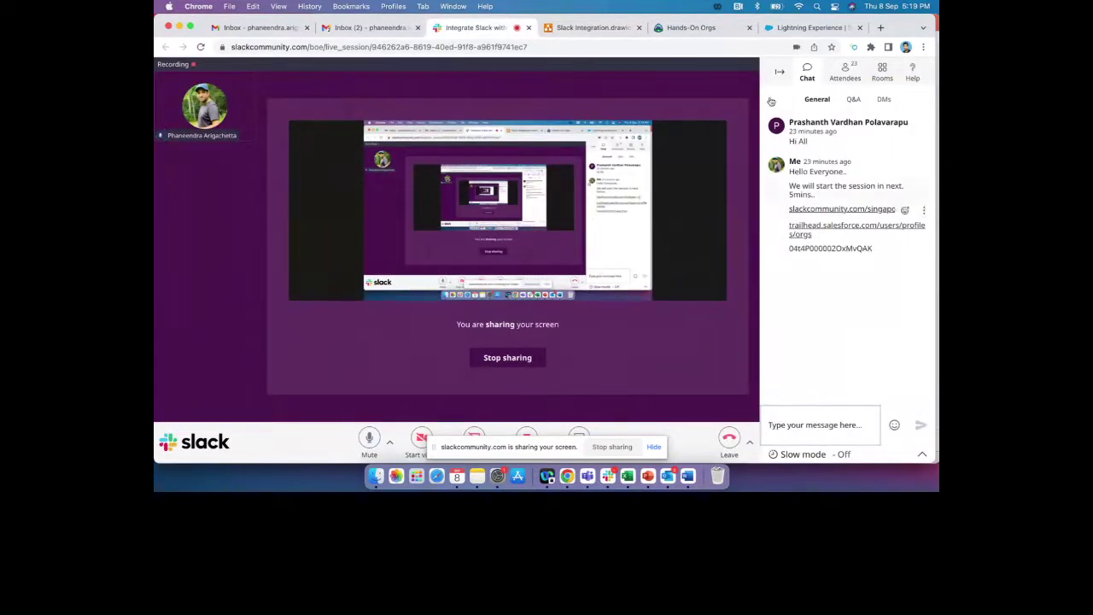
Submit package ID 04t4P000002OxMvQAK for installation in the Slack integration playground
click(777, 27)
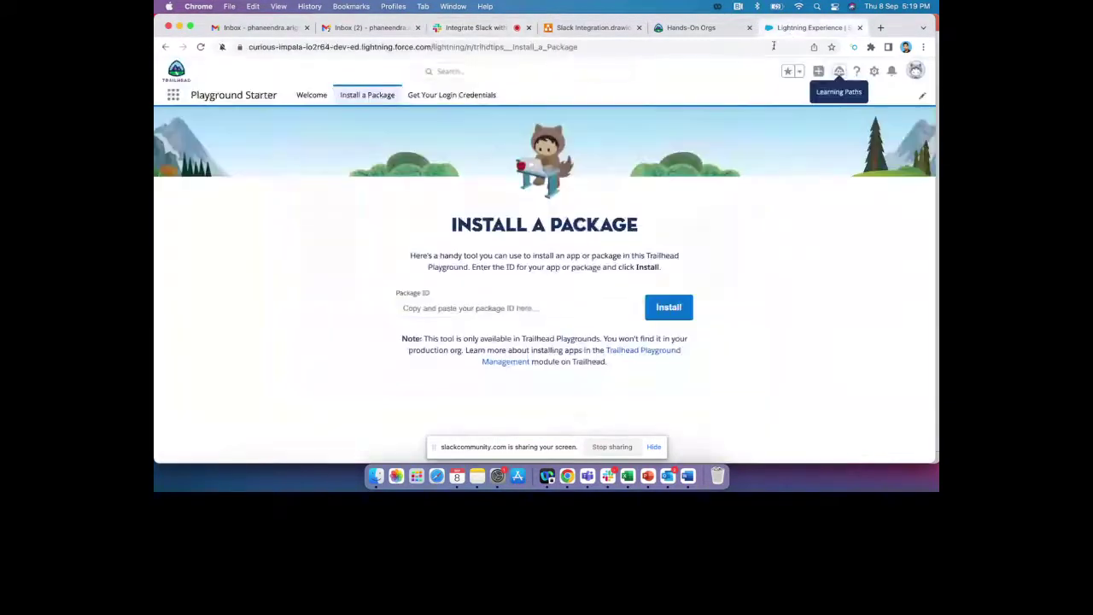
click(507, 310)
key(super+v)
click(655, 312)
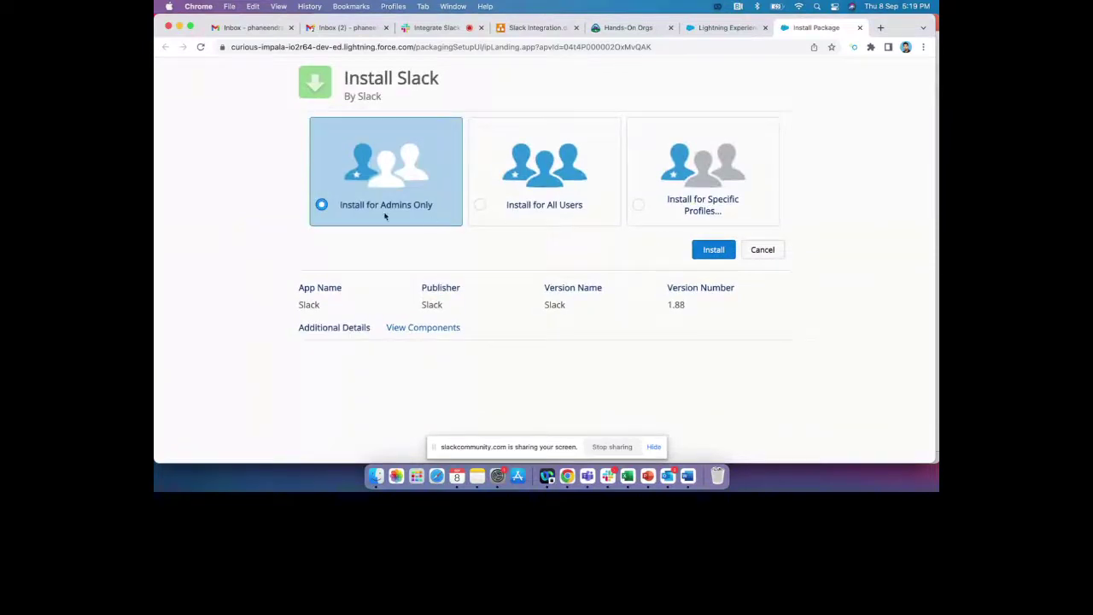
Install the Slack package for admins only, granting access to the listed third-party websites
click(713, 253)
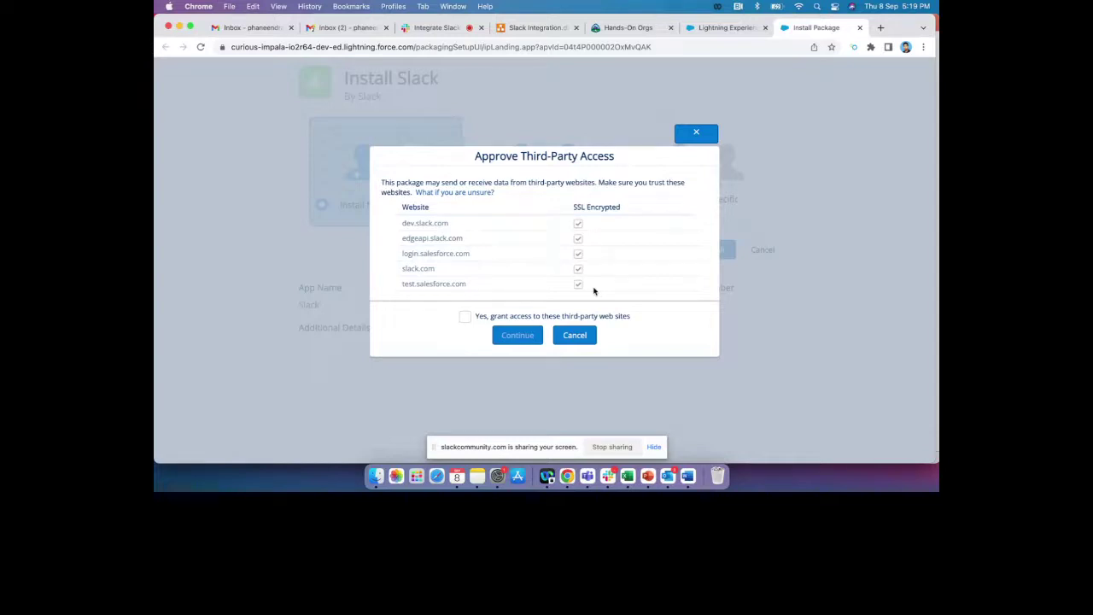
click(464, 317)
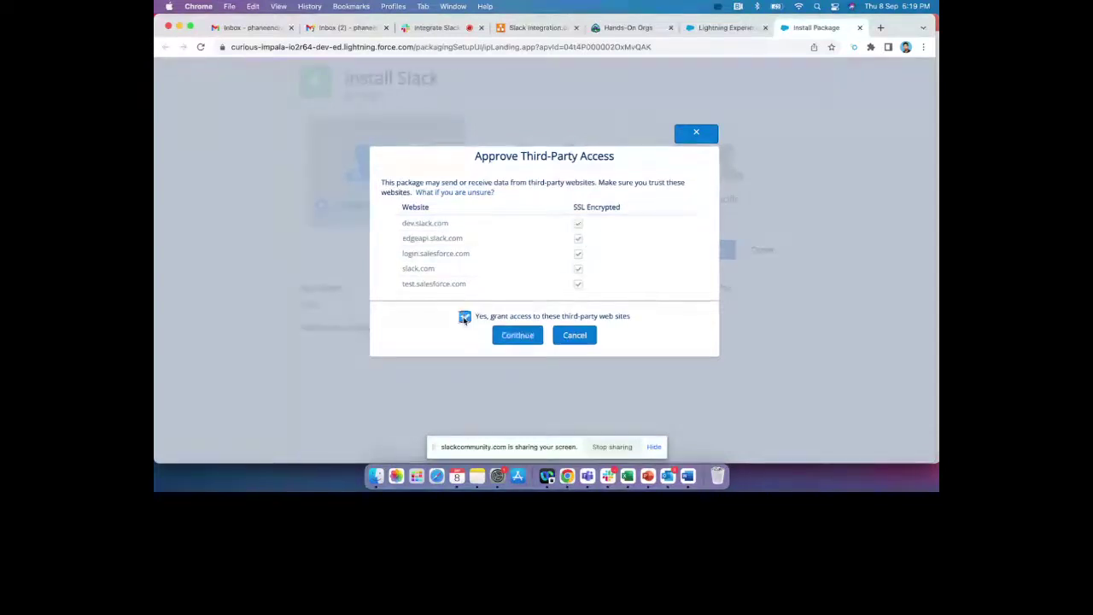
click(523, 334)
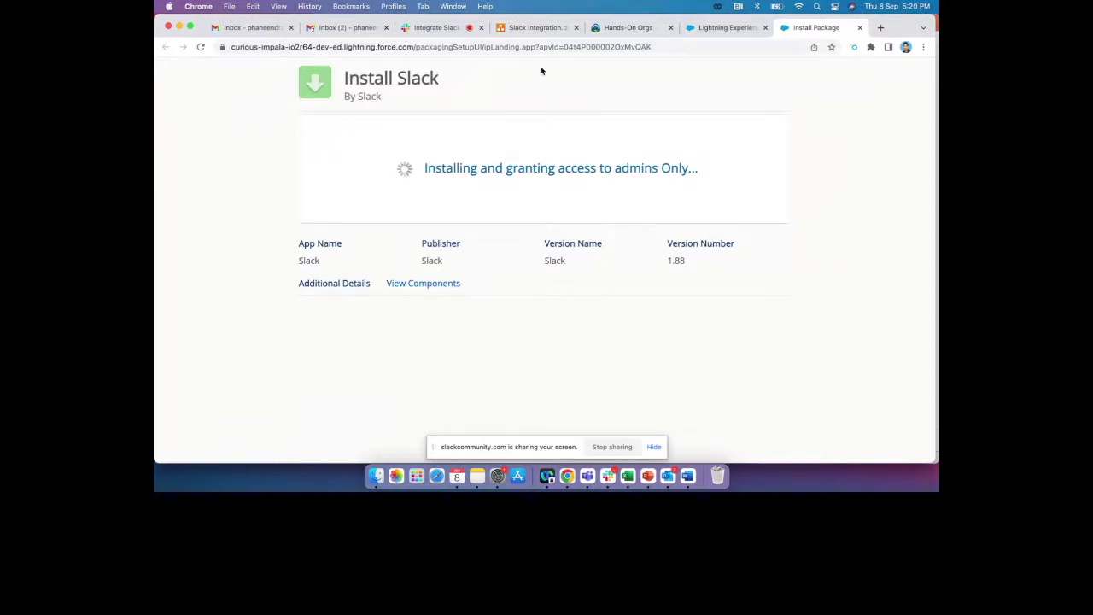
click(424, 31)
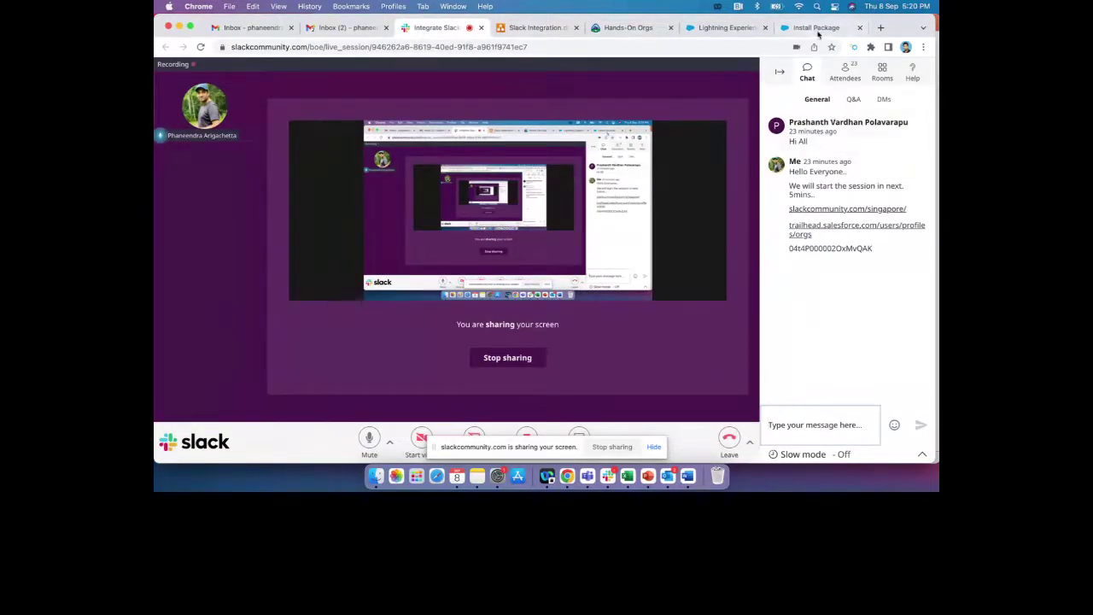
click(815, 29)
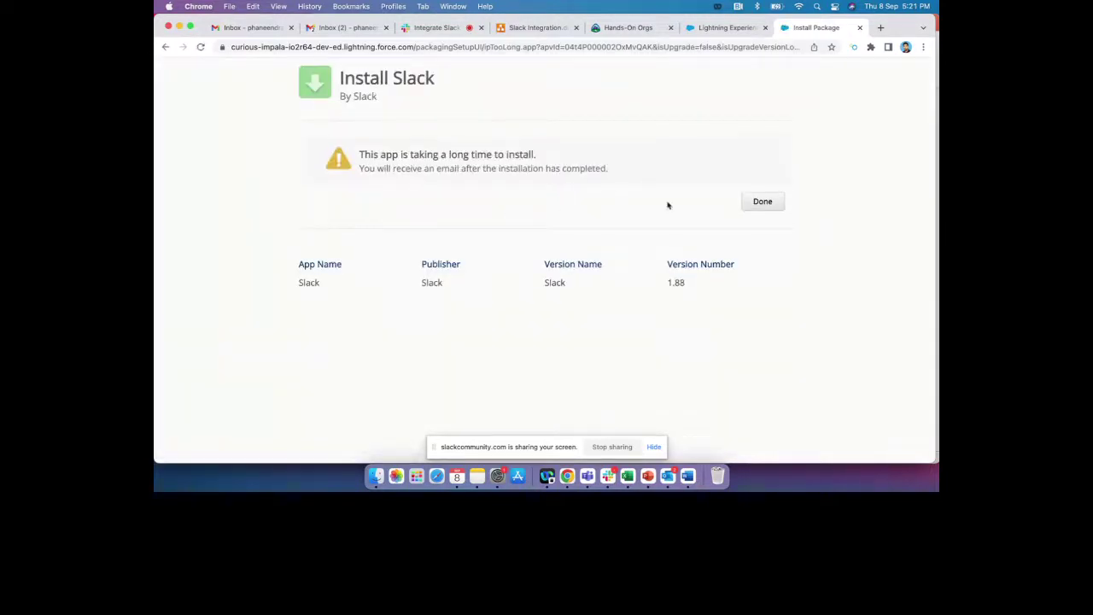
Finish the installer and reload the Installed Packages page, dismissing the Go Mobile and notification pop-ups
click(759, 209)
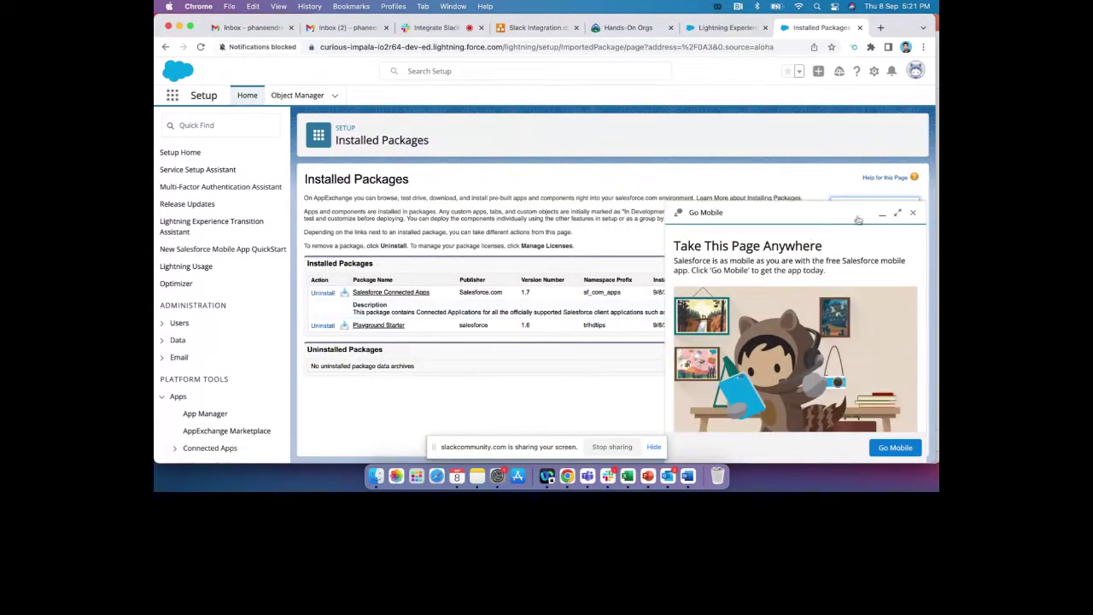
click(912, 212)
click(539, 47)
key(Return)
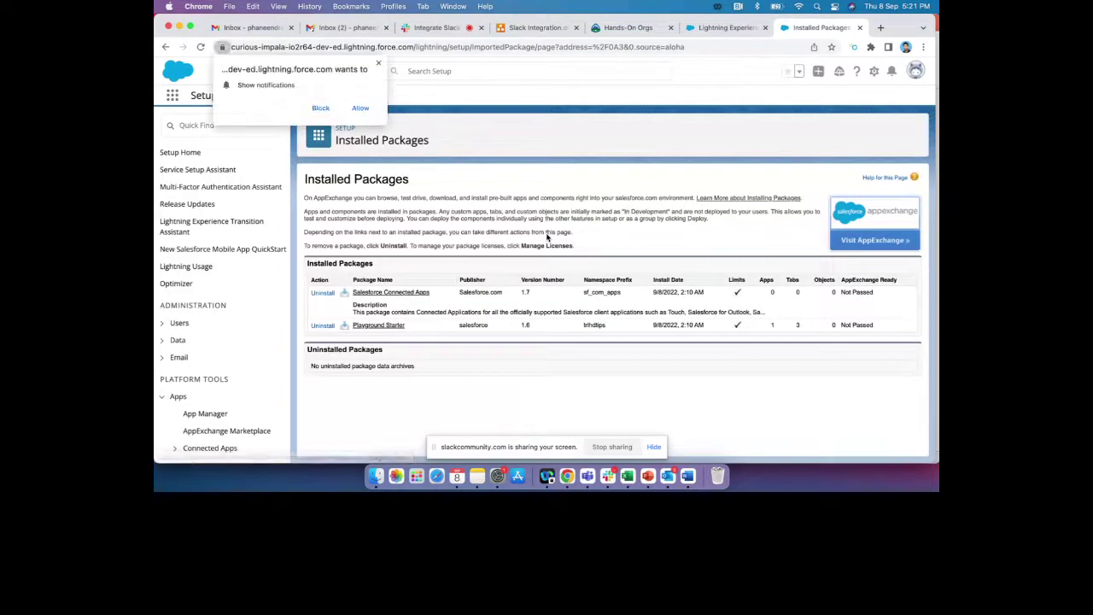
click(378, 64)
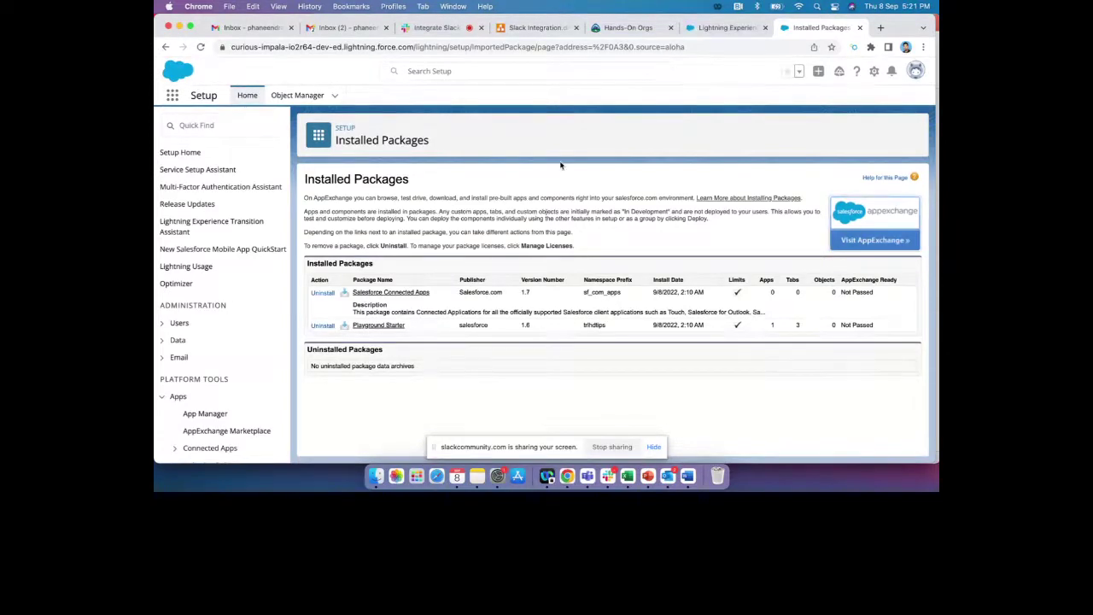
Check the live session's attendee list and the replies in its General chat
click(422, 31)
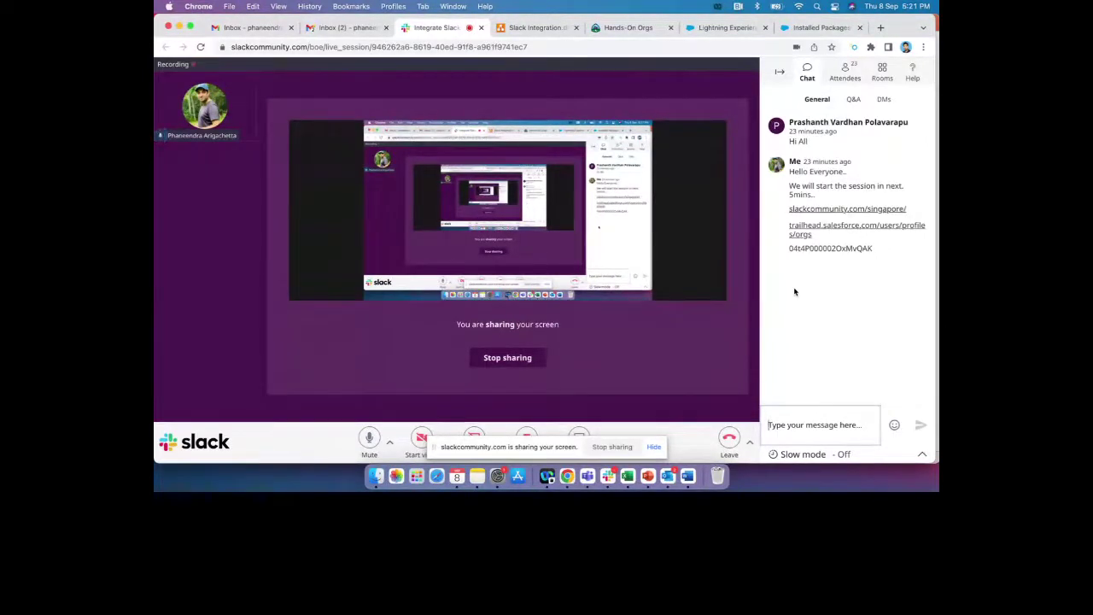
click(843, 73)
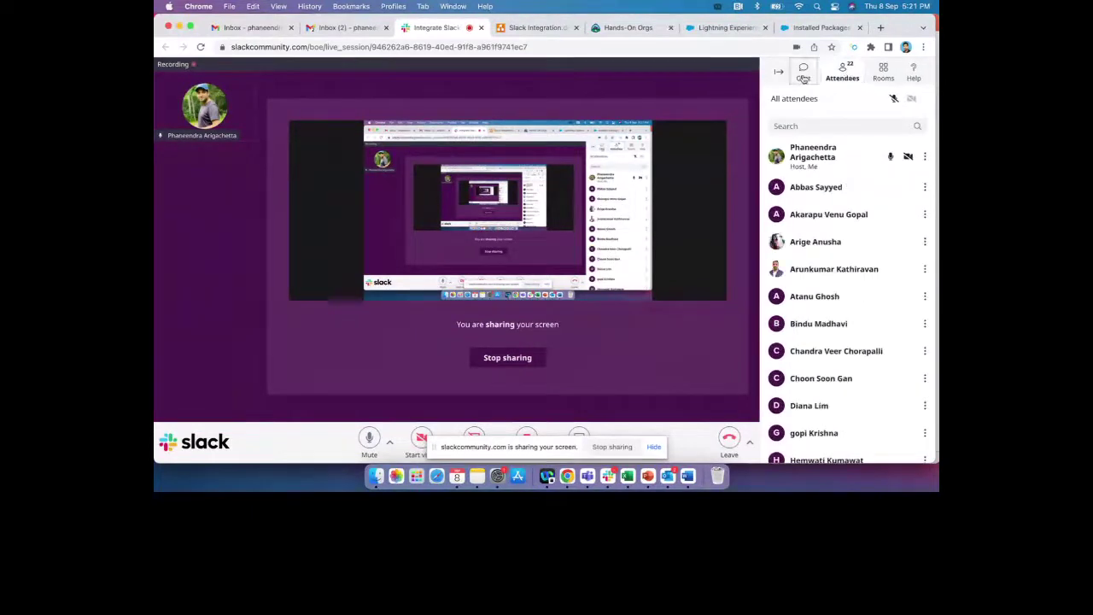
click(805, 77)
click(844, 74)
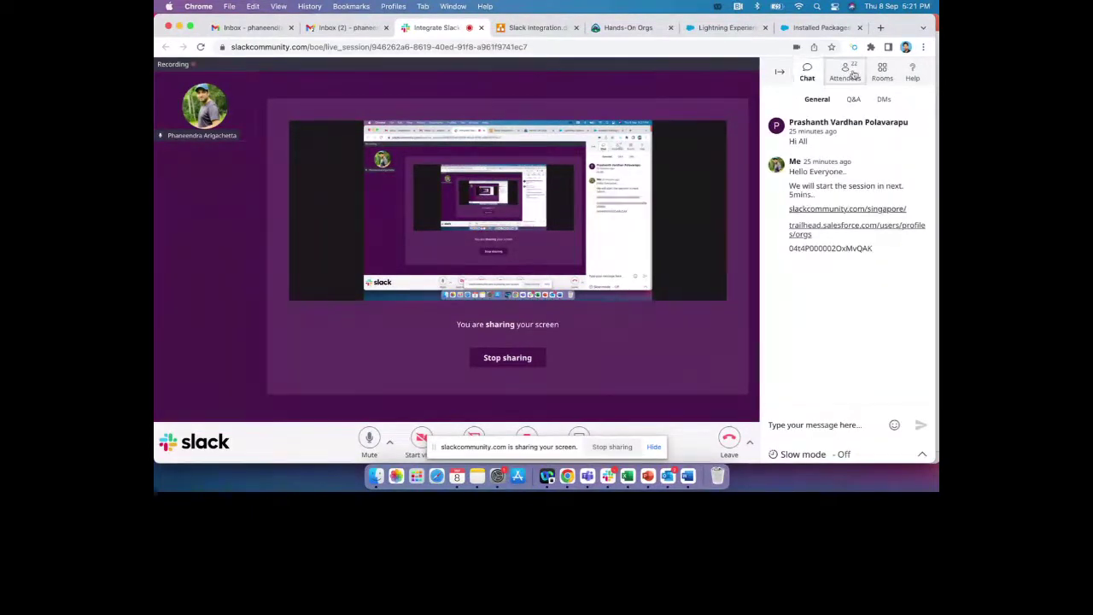
scroll(840, 199, down, 5)
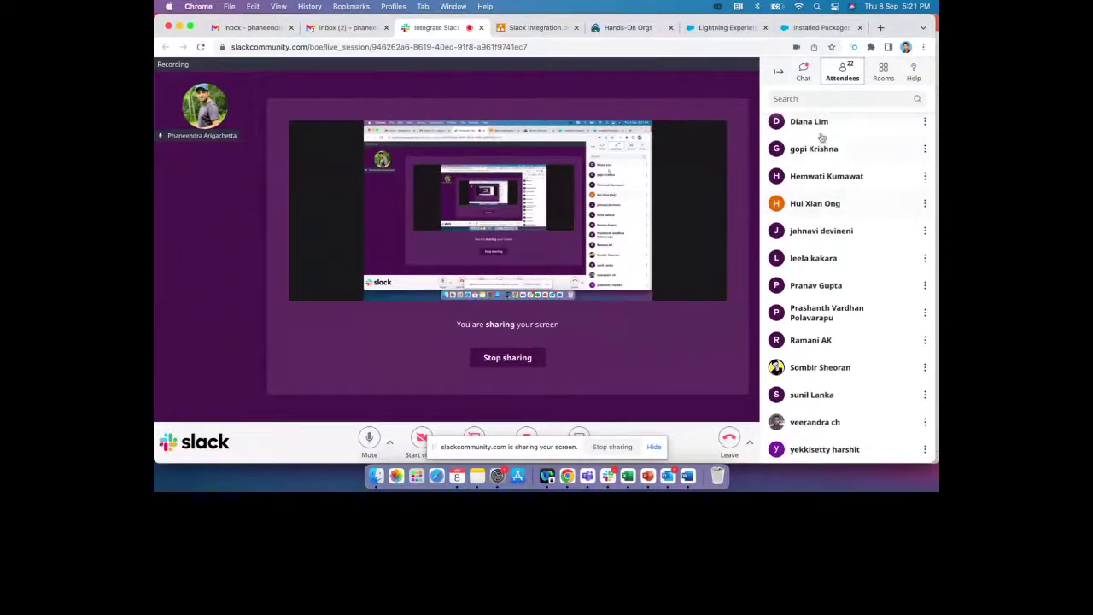
click(806, 76)
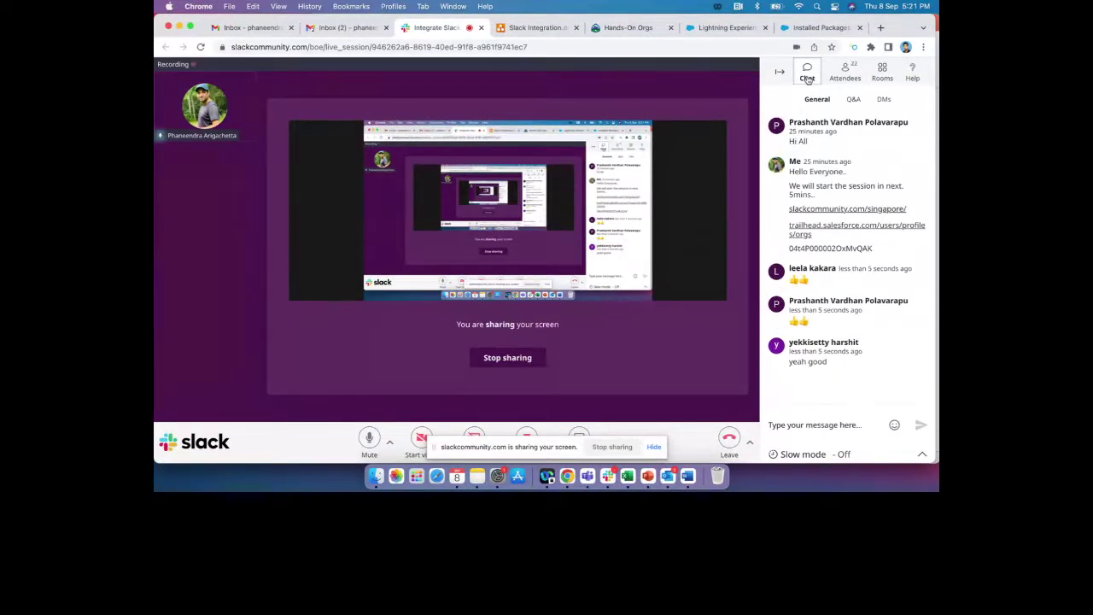
Reload the playground's Installed Packages list to check for the Slack package, dismissing the notification request
click(818, 28)
click(512, 47)
key(Return)
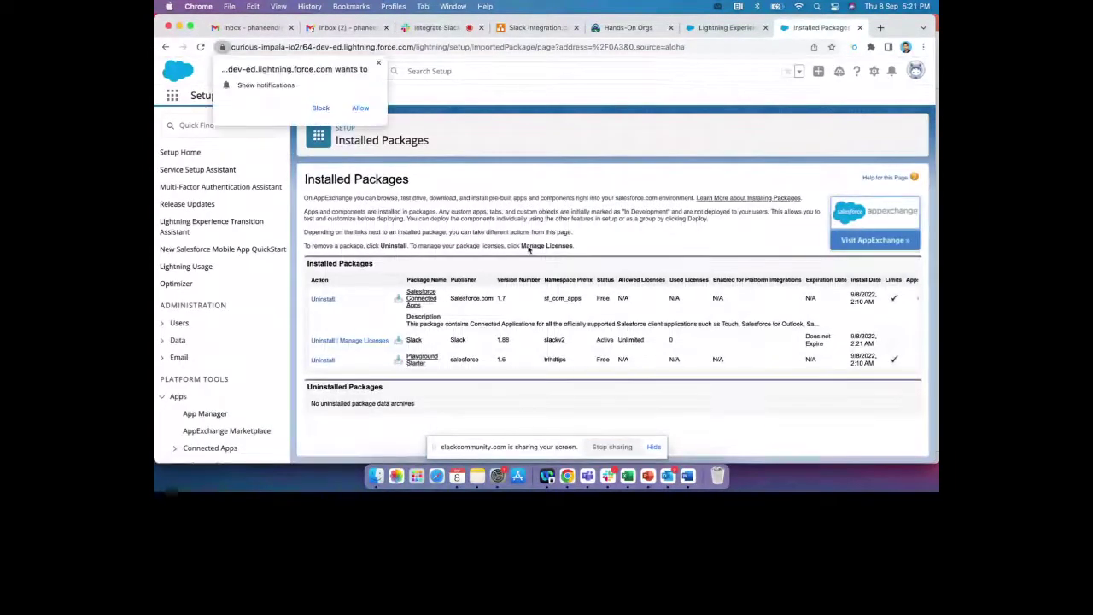
click(380, 65)
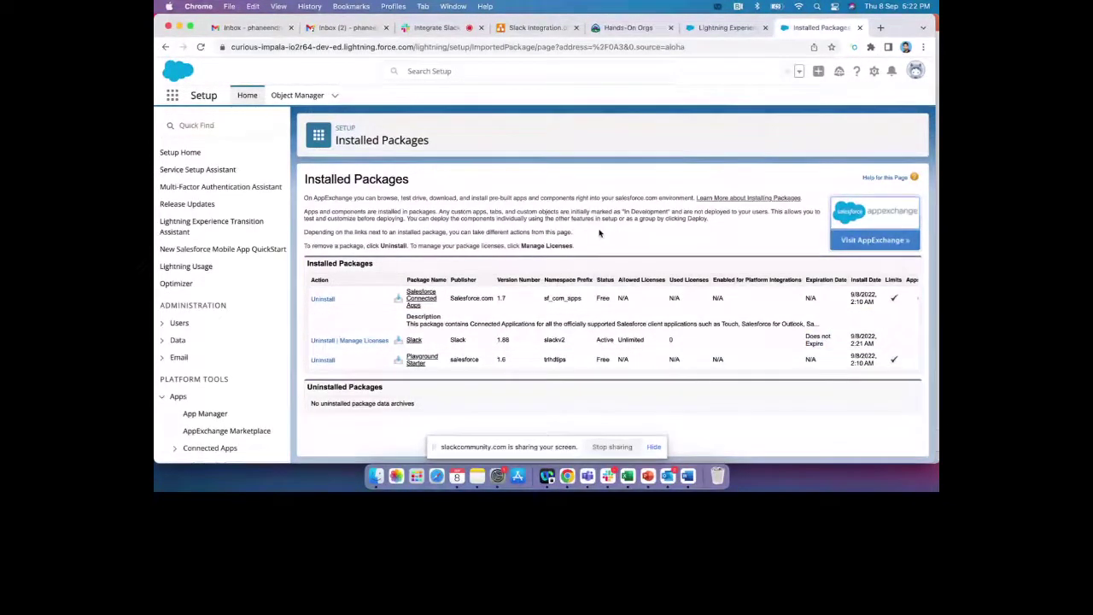
Find "slack" among the playground's apps and open Slack Setup
click(173, 96)
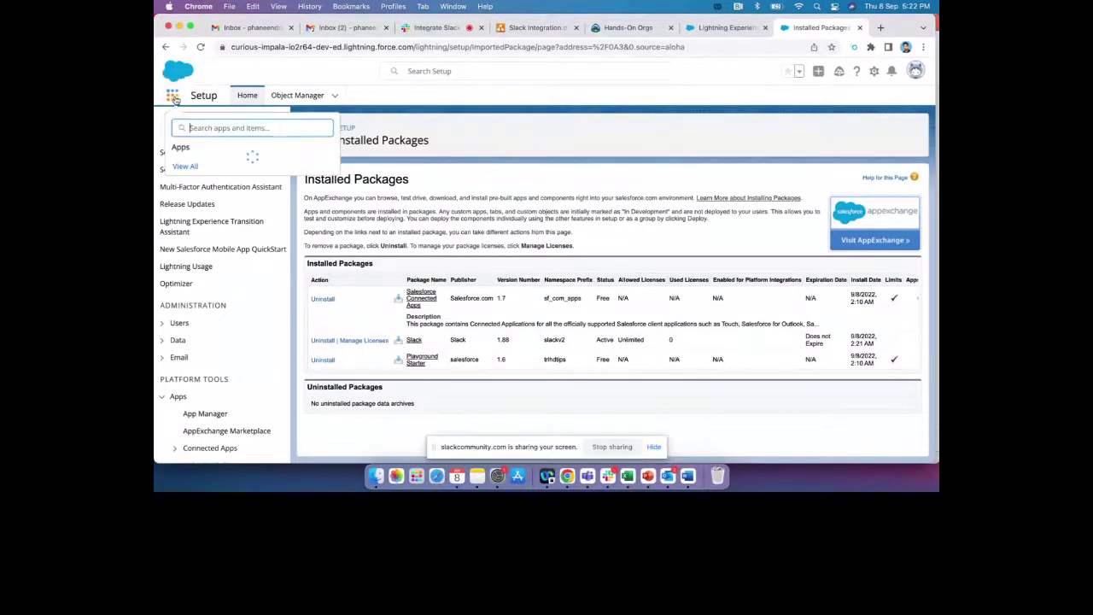
text(slack)
click(209, 169)
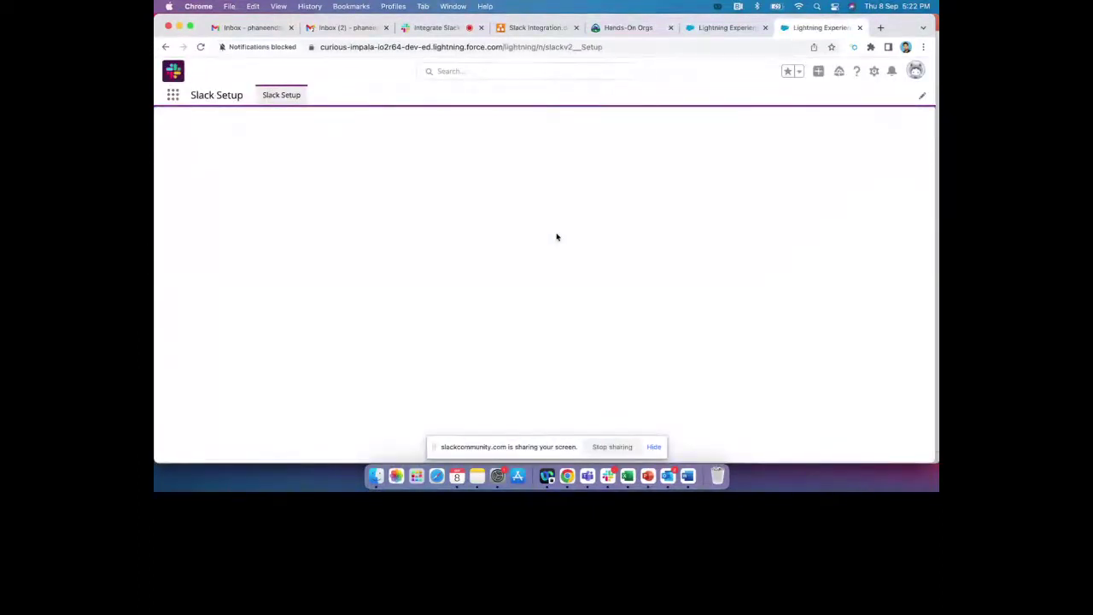
click(602, 99)
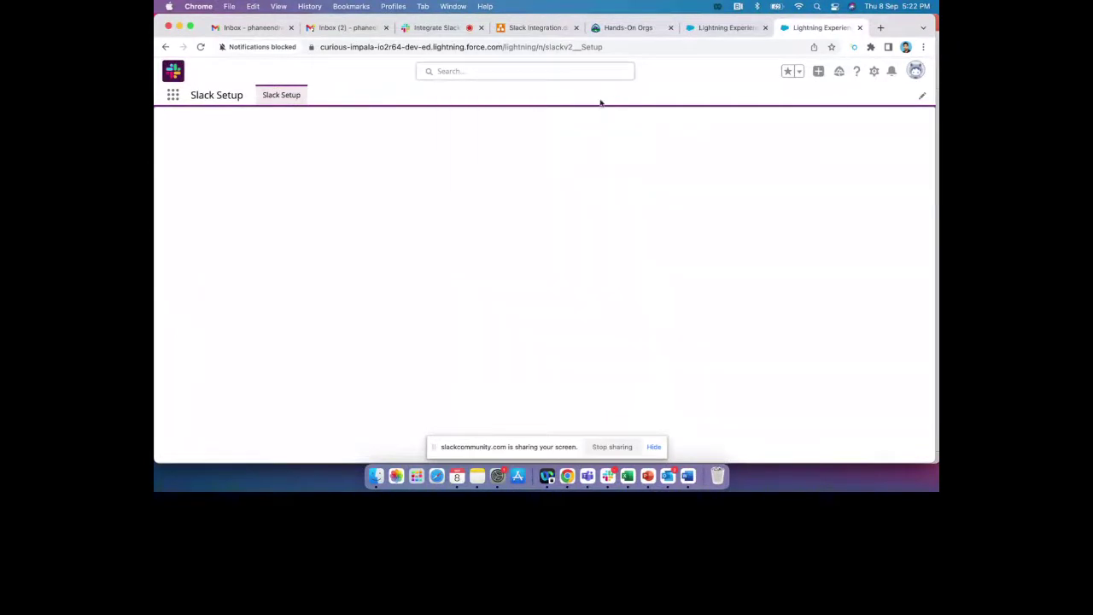
key(super+minus)
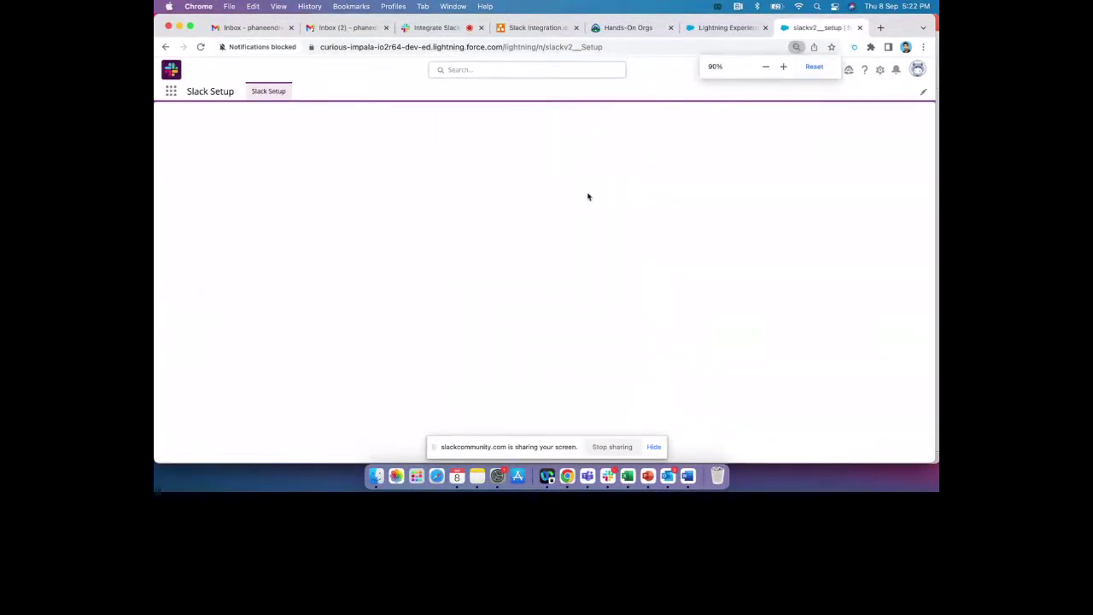
key(super+minus)
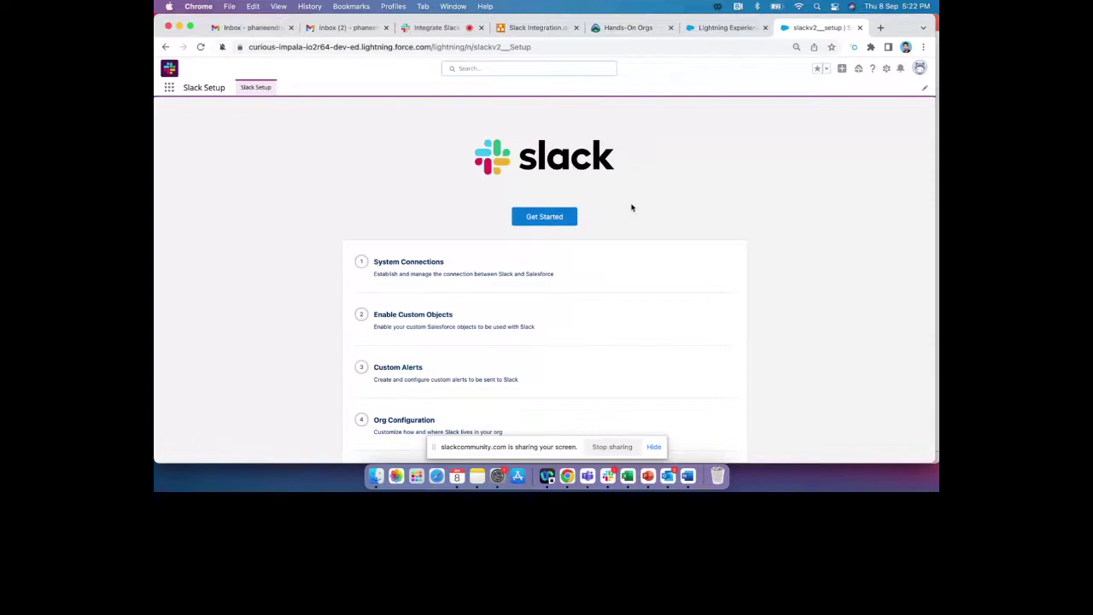
Complete System Connections in Slack Setup by authorizing Slack and allowing it access to the Salesforce org
scroll(632, 205, down, 5)
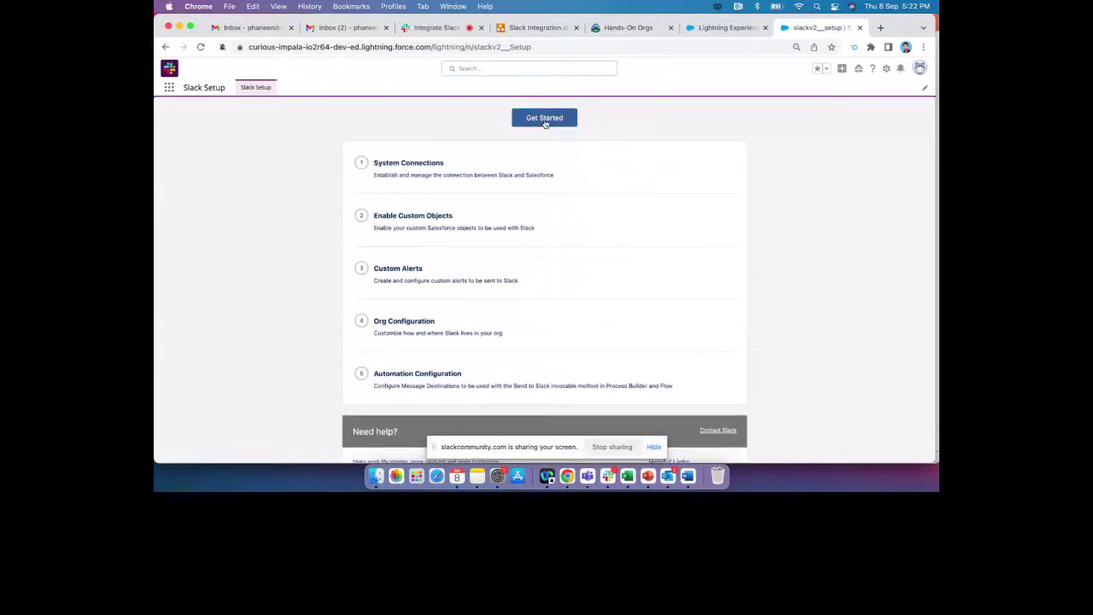
click(544, 118)
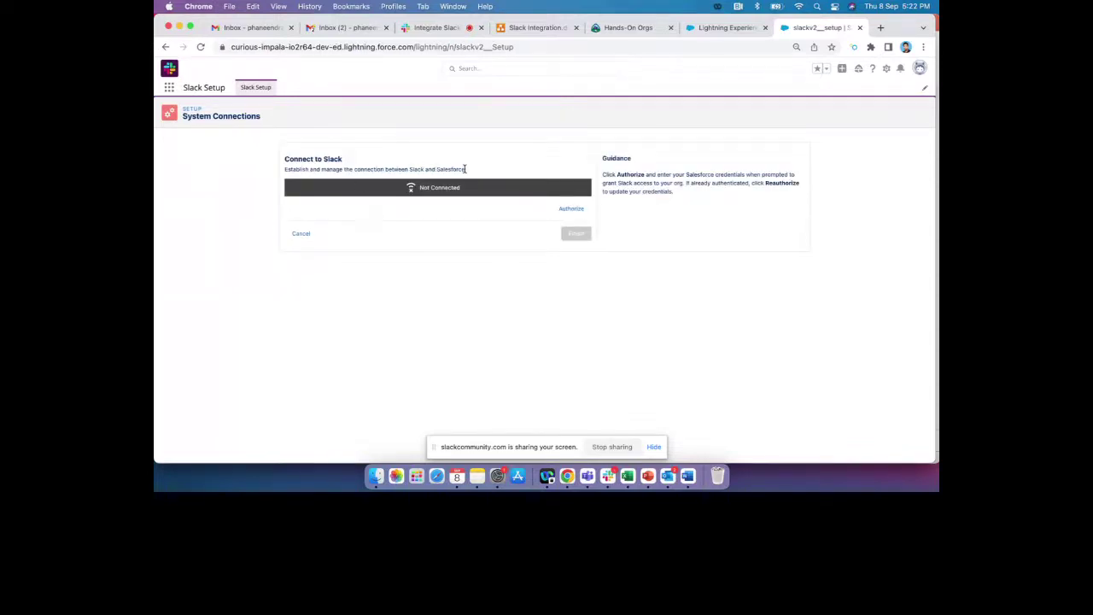
click(570, 209)
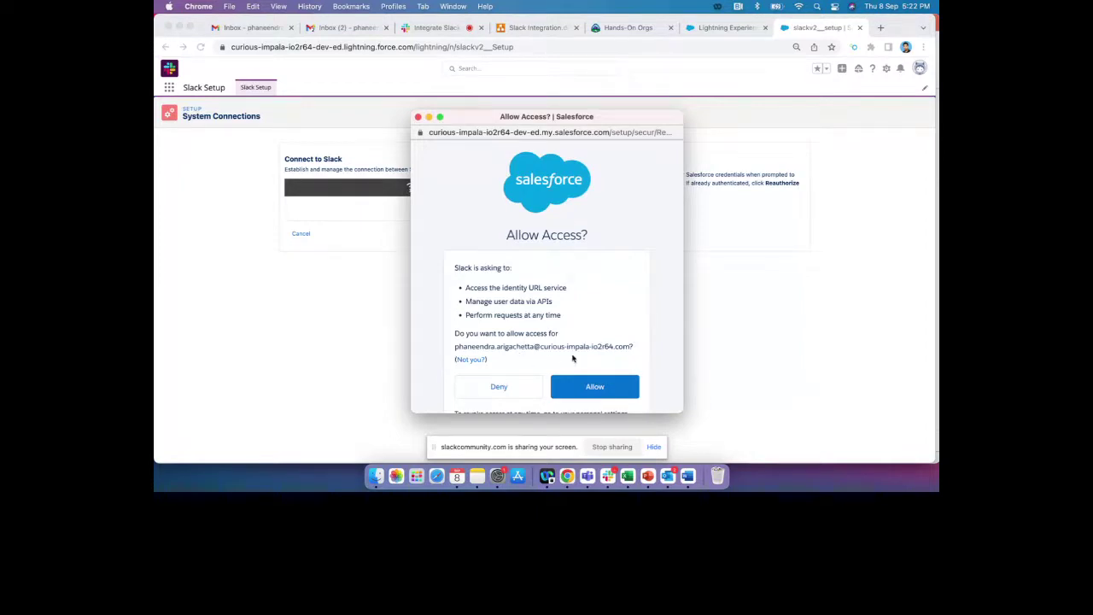
click(589, 387)
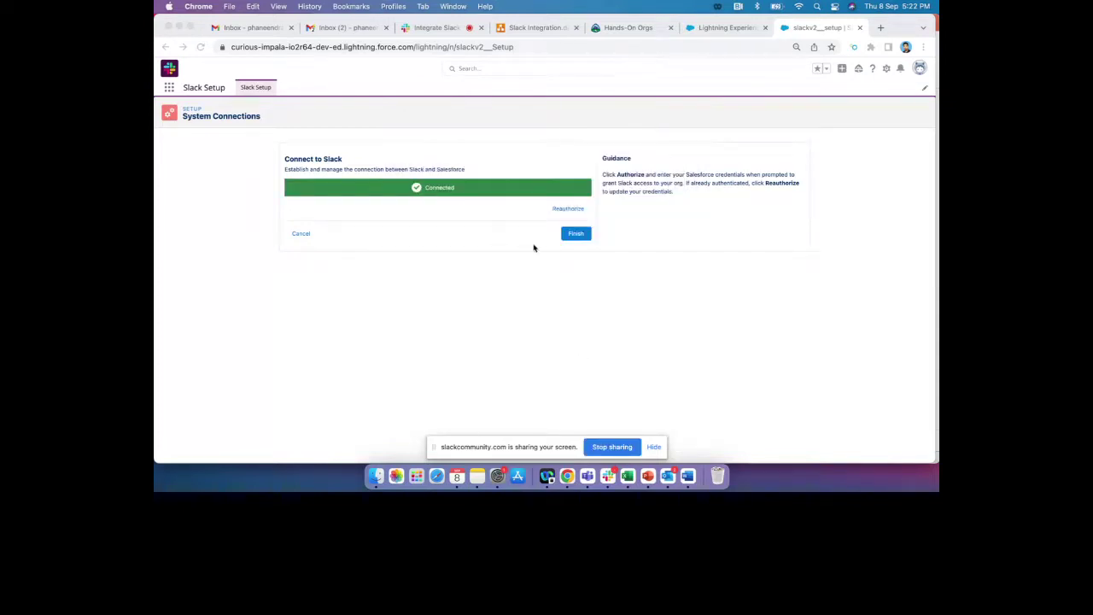
click(576, 235)
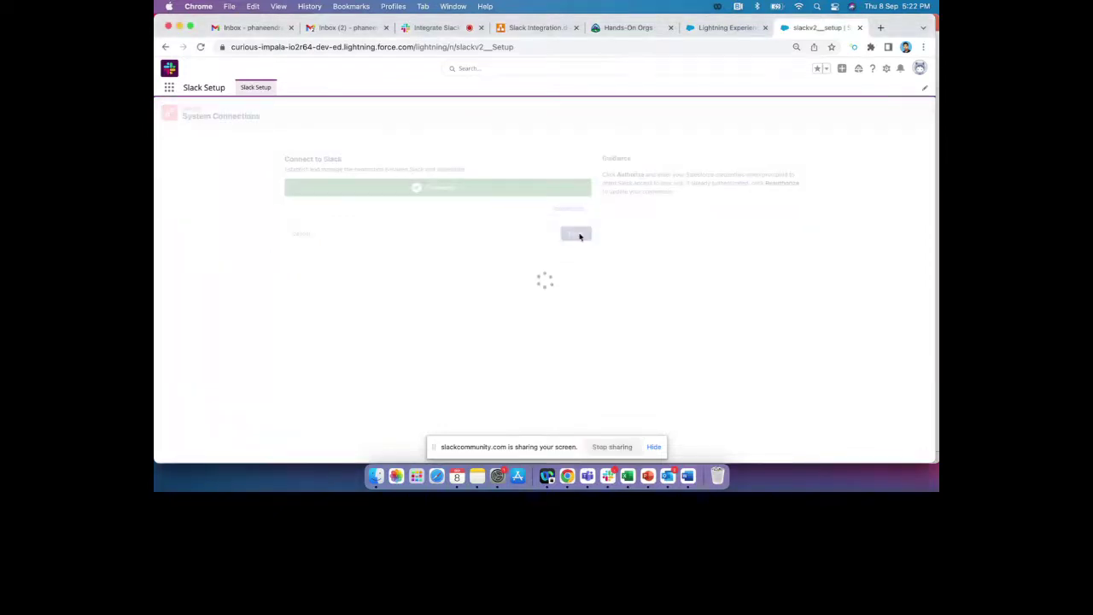
Complete the Enable Custom Objects stage of Slack Setup without adding any custom object
scroll(580, 236, down, 2)
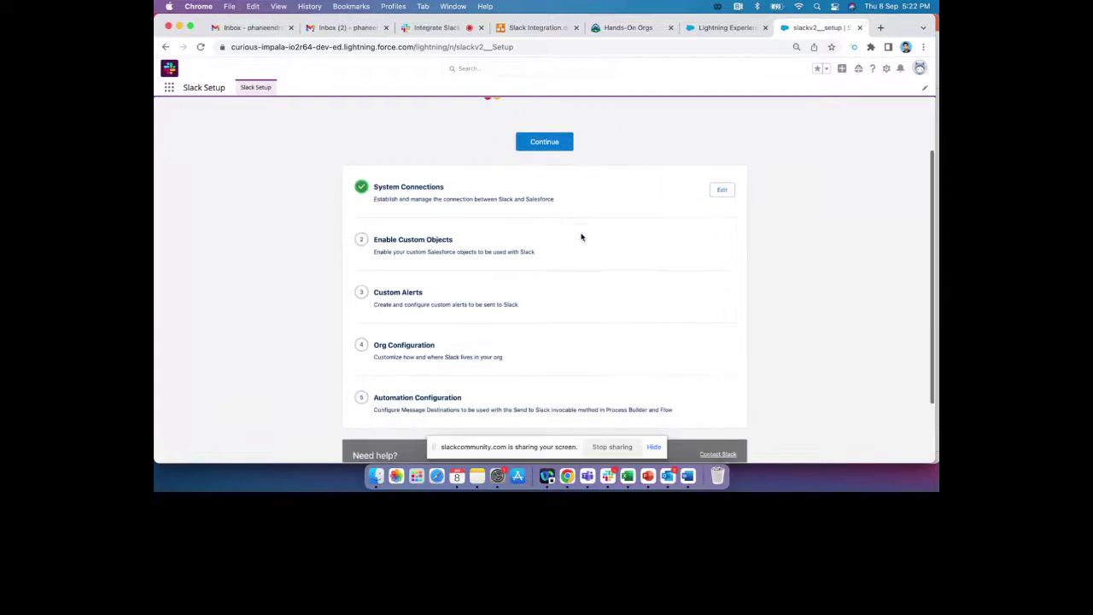
scroll(560, 237, down, 1)
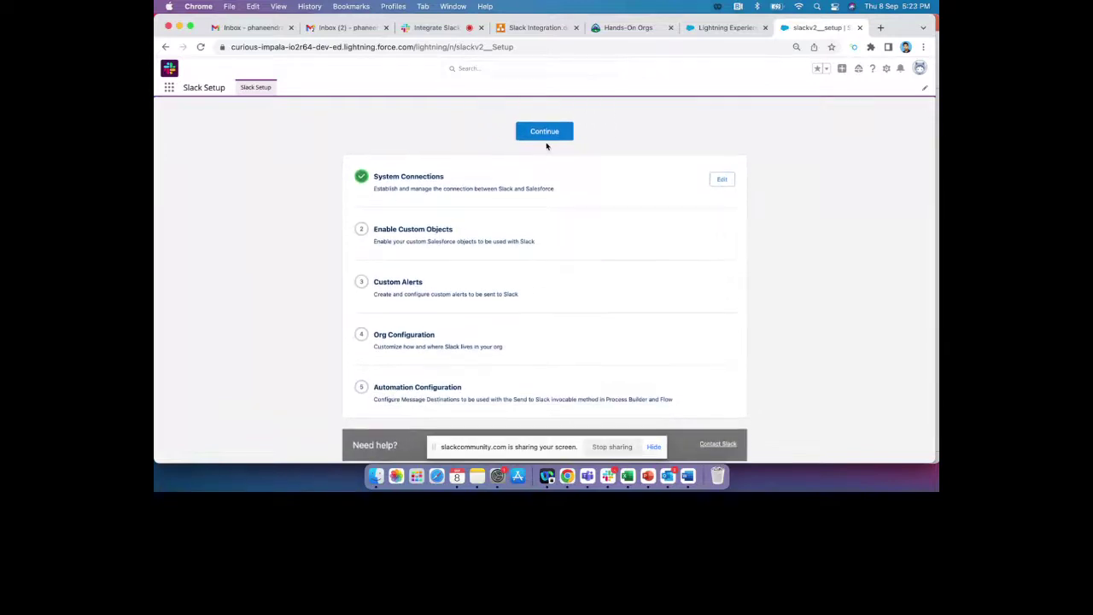
click(546, 133)
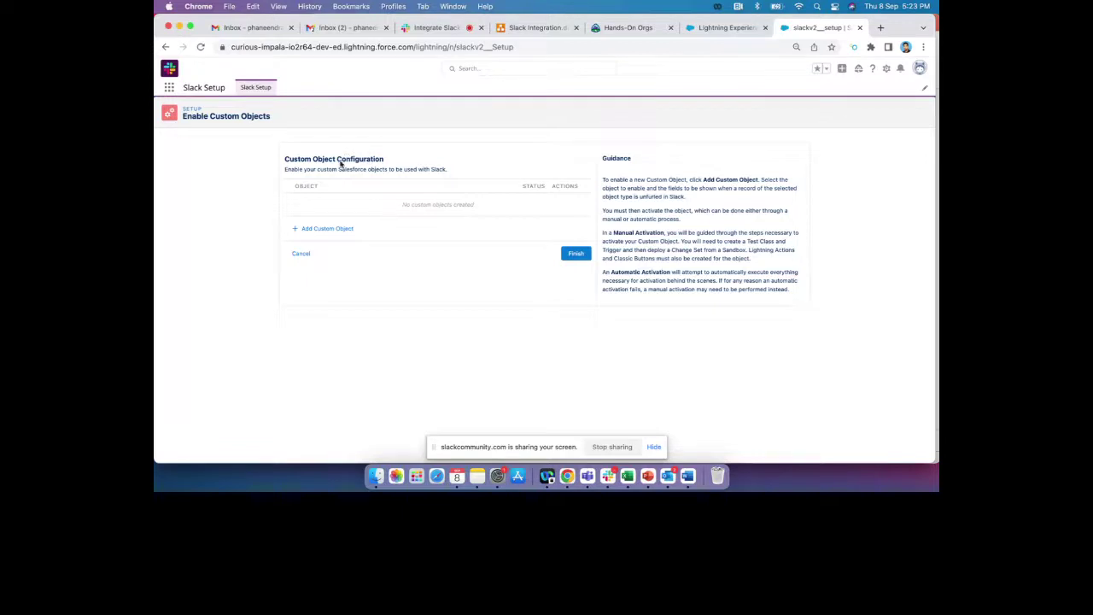
click(576, 254)
scroll(579, 260, down, 1)
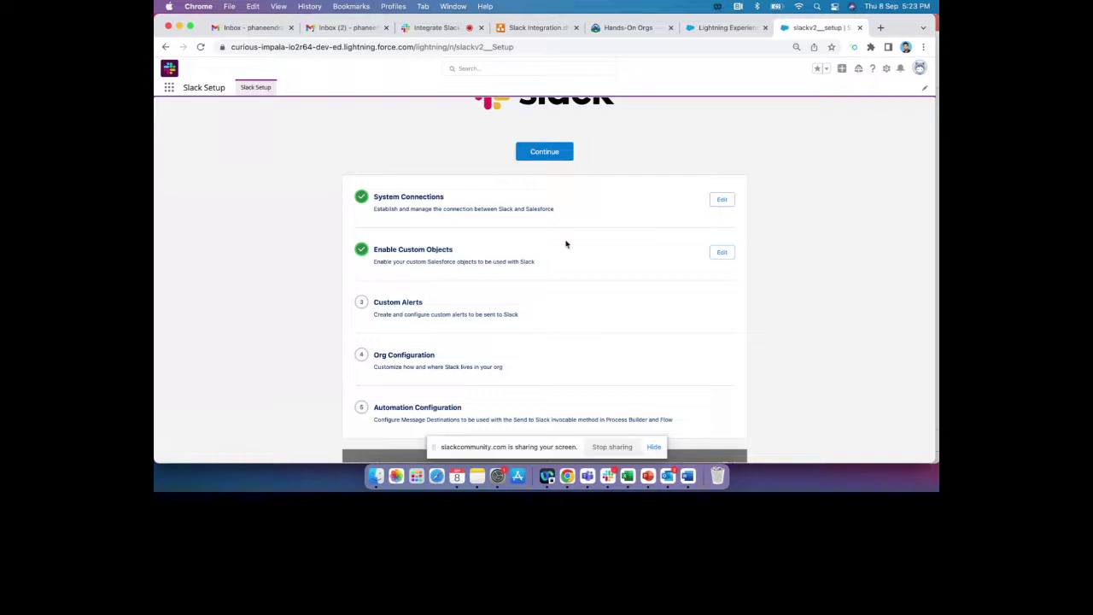
Read the latest replies in the live session's General chat and return to Slack Setup
click(434, 29)
scroll(826, 246, down, 2)
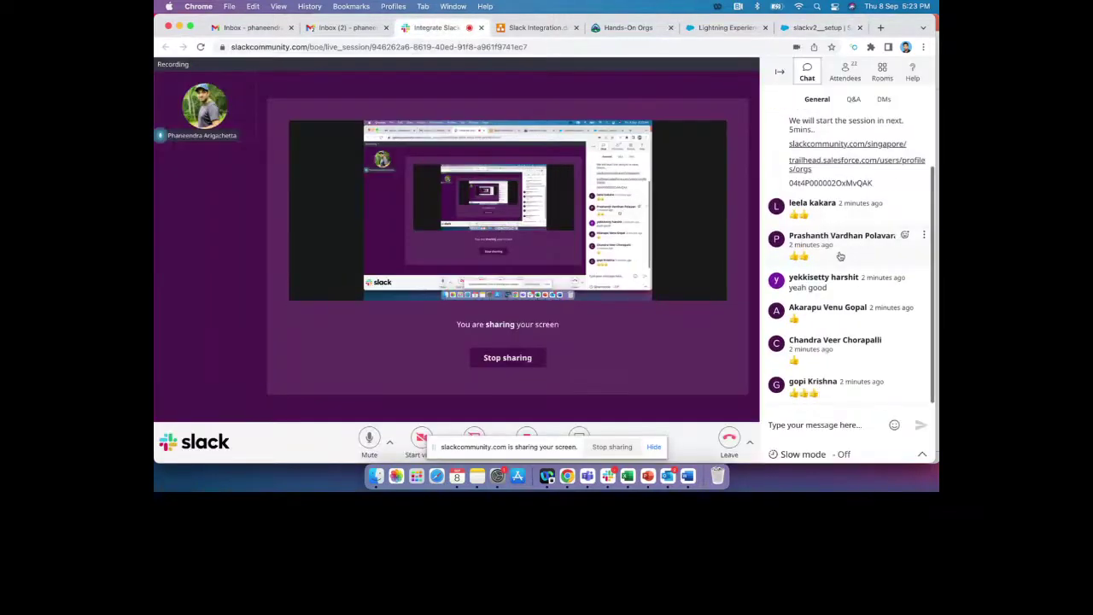
click(806, 34)
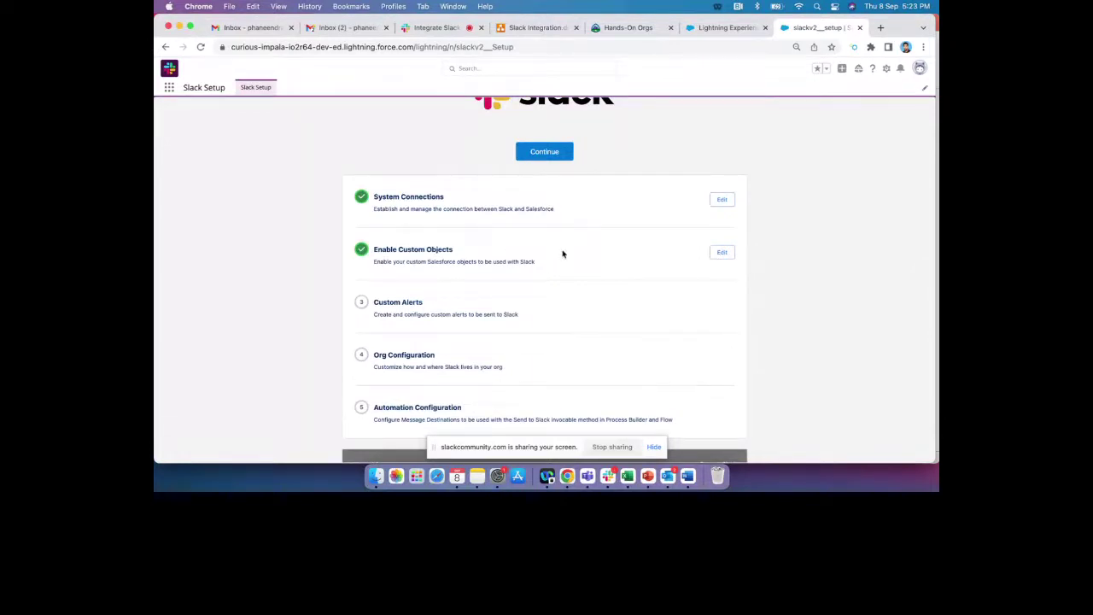
Review the Slack Integration diagram from installing the Slack app through granting Slack user permissions, and return to Slack Setup
click(539, 27)
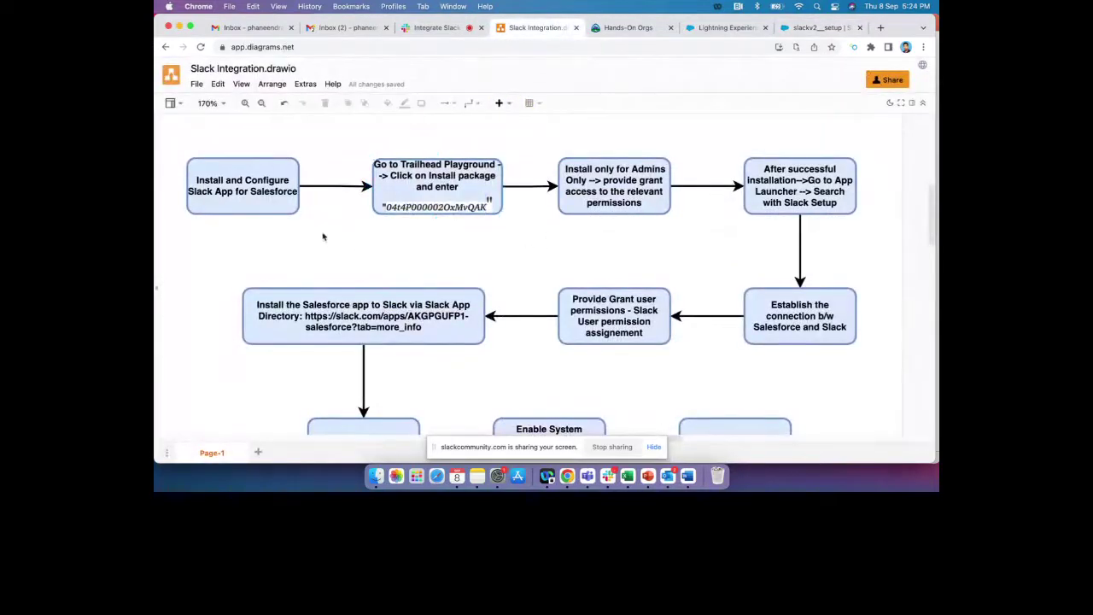
click(247, 194)
click(313, 240)
click(441, 201)
click(536, 239)
click(624, 195)
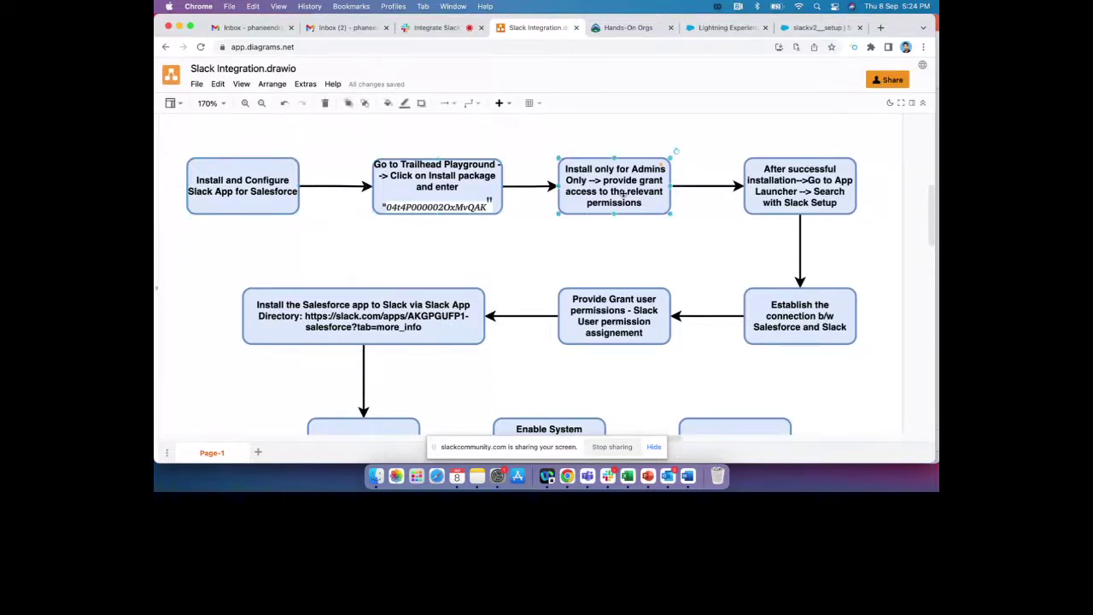
click(689, 227)
click(783, 193)
click(798, 309)
click(690, 282)
click(627, 318)
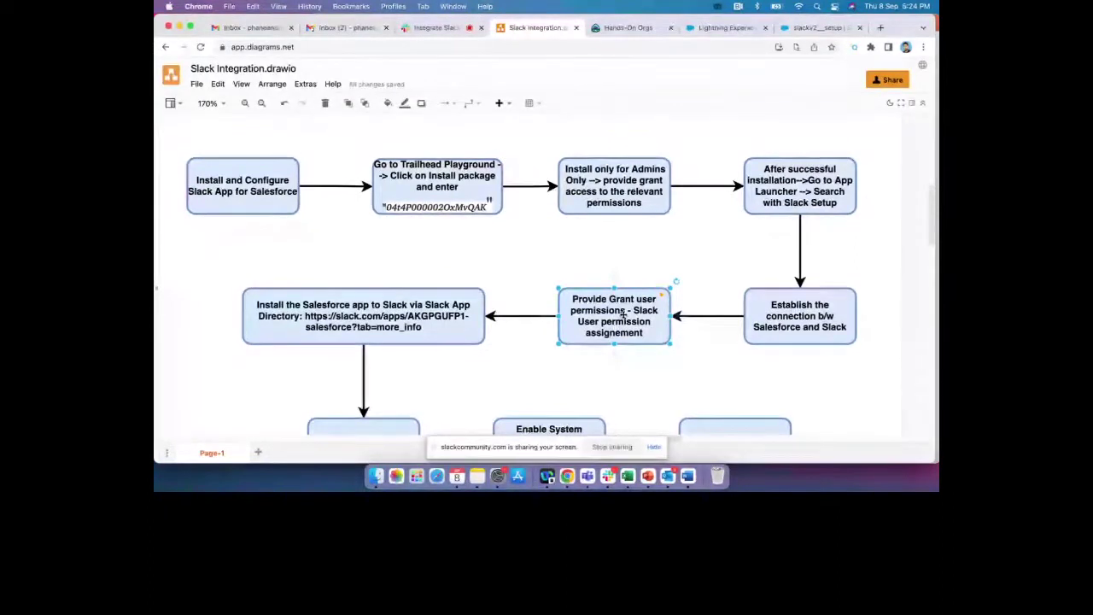
click(793, 30)
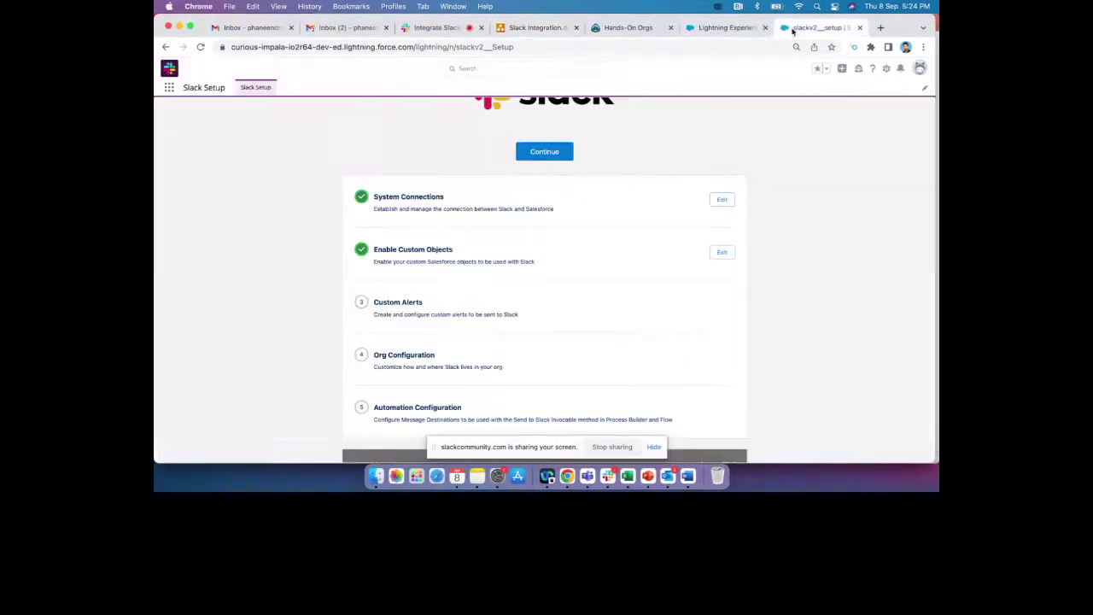
Open Salesforce Setup, find Permission Sets, and open the Slack Standard User permission set
click(886, 68)
click(849, 103)
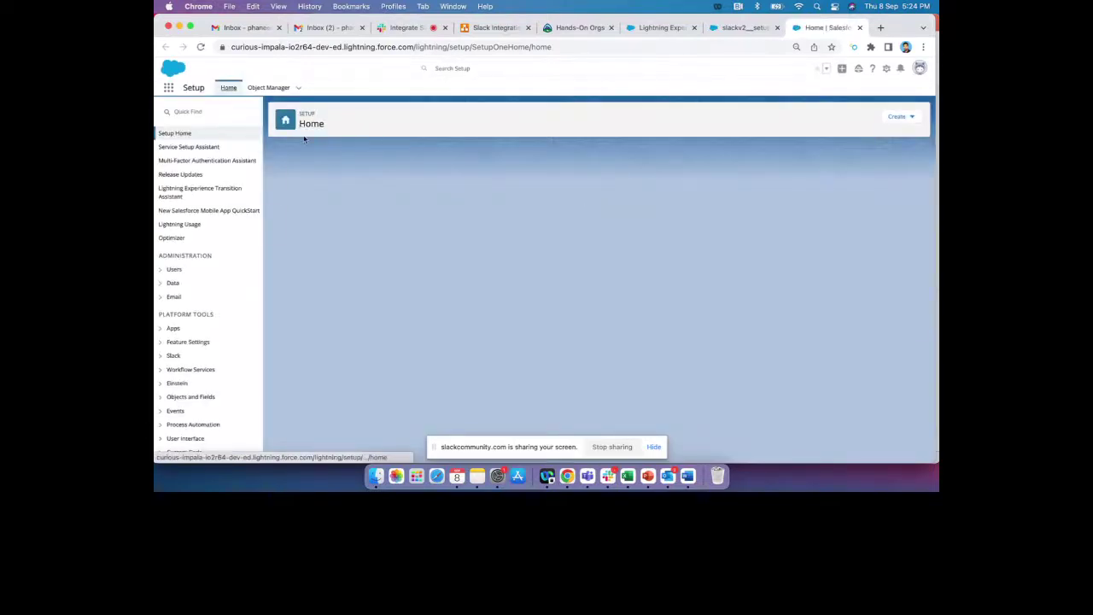
click(205, 111)
text(permiss)
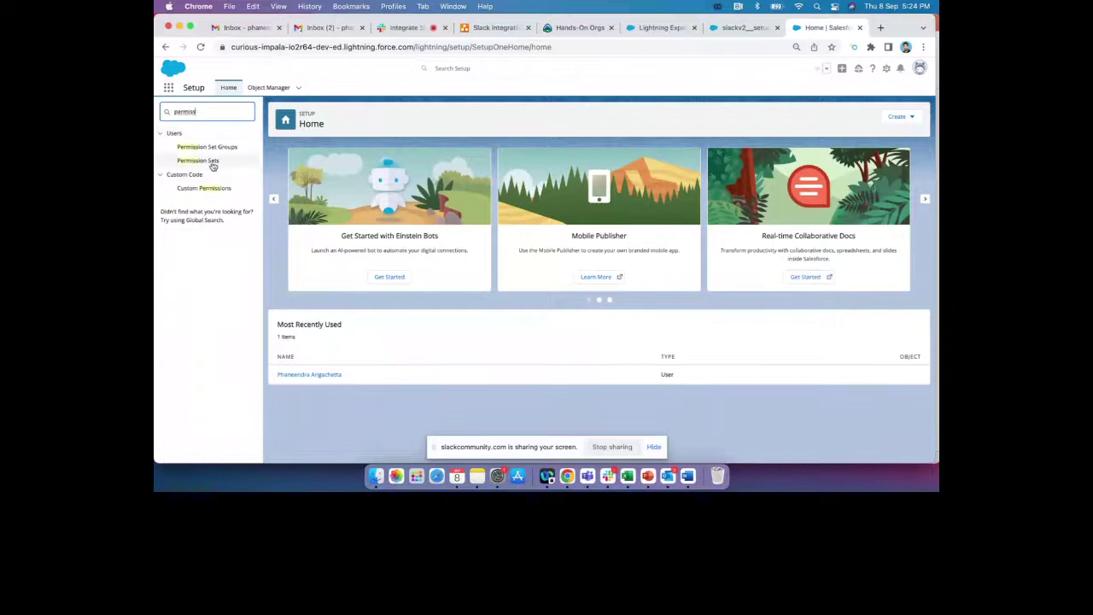
click(215, 162)
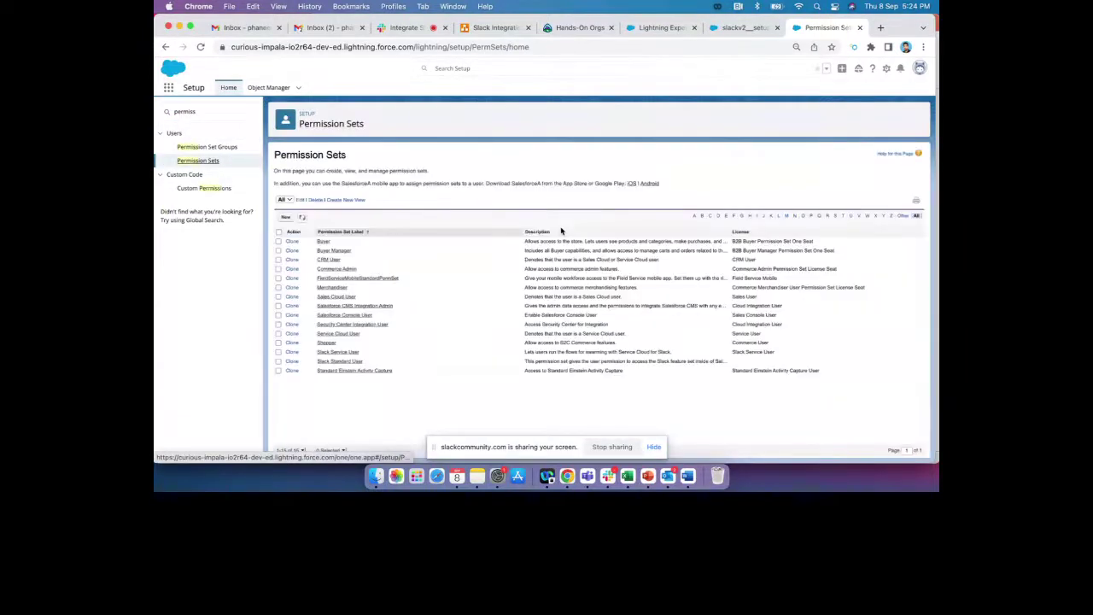
click(348, 362)
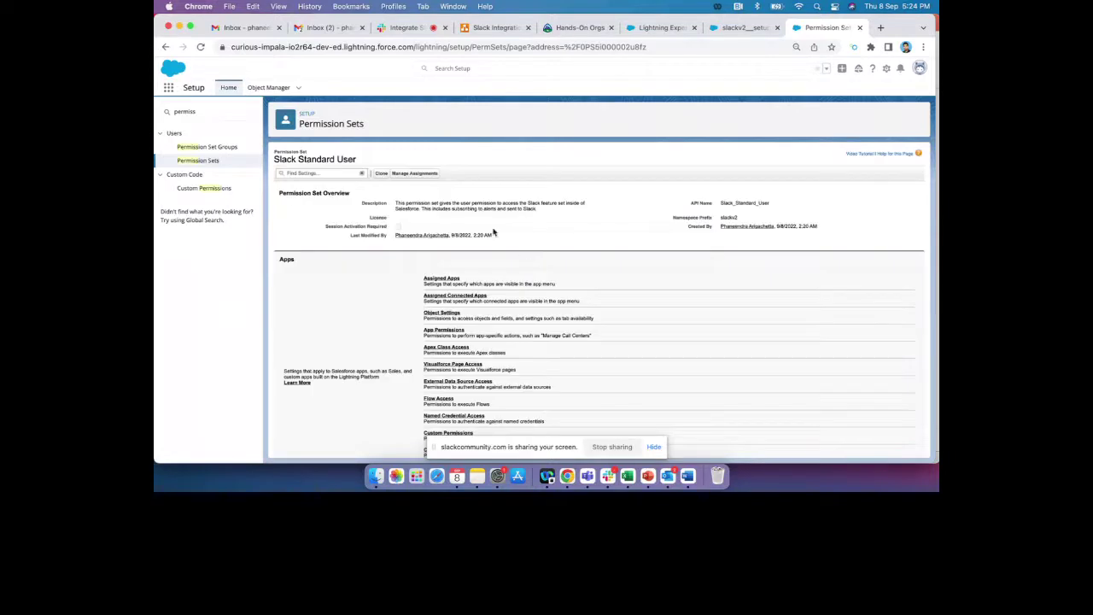
Assign the Slack Standard User permission set to the System Administrator user
click(413, 173)
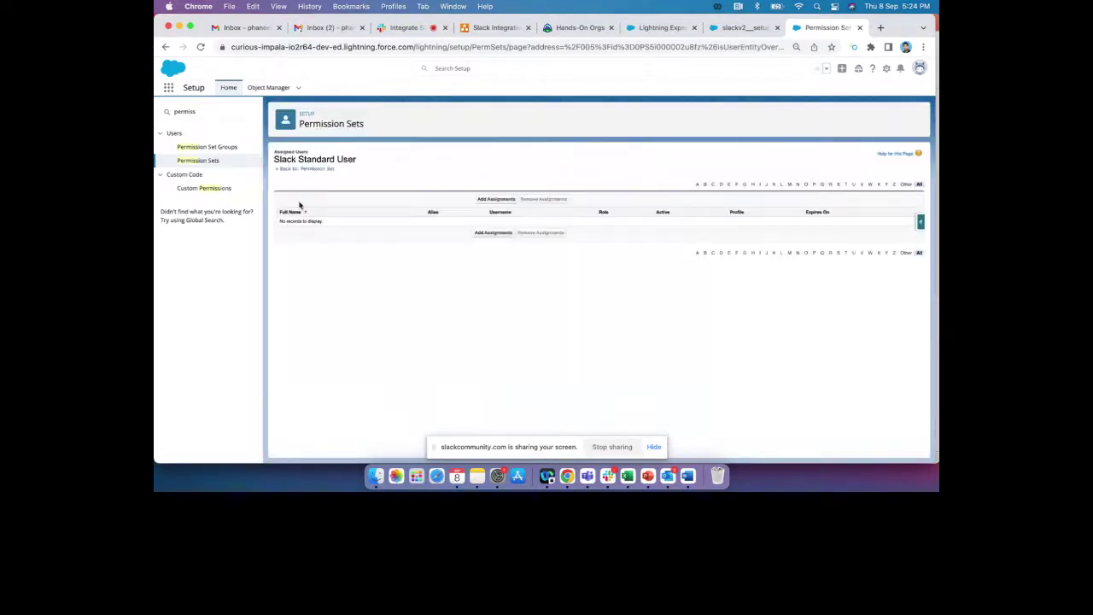
click(495, 203)
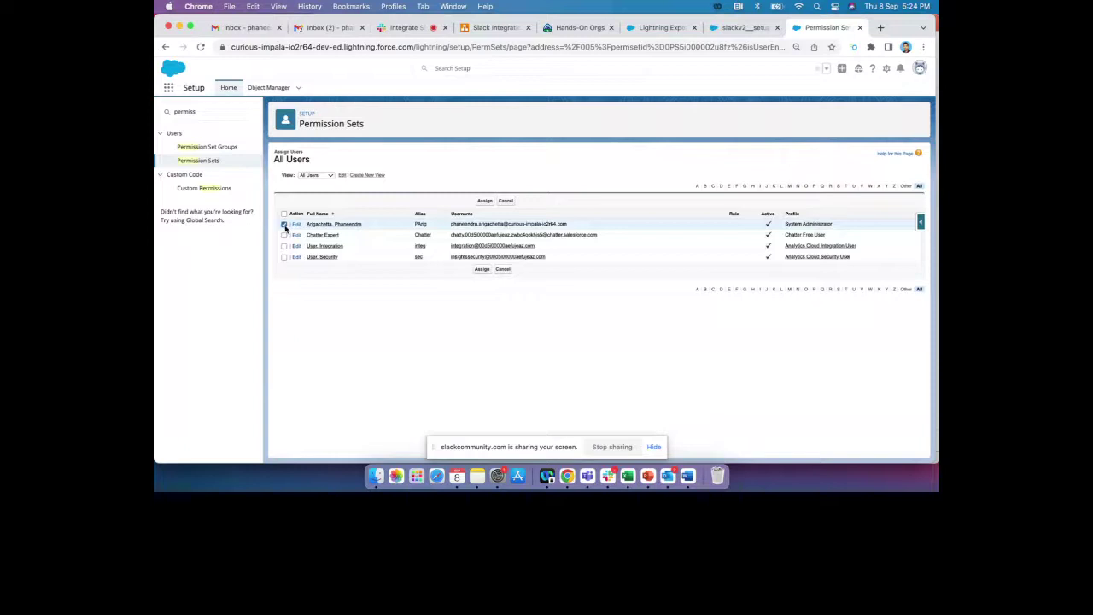
click(483, 271)
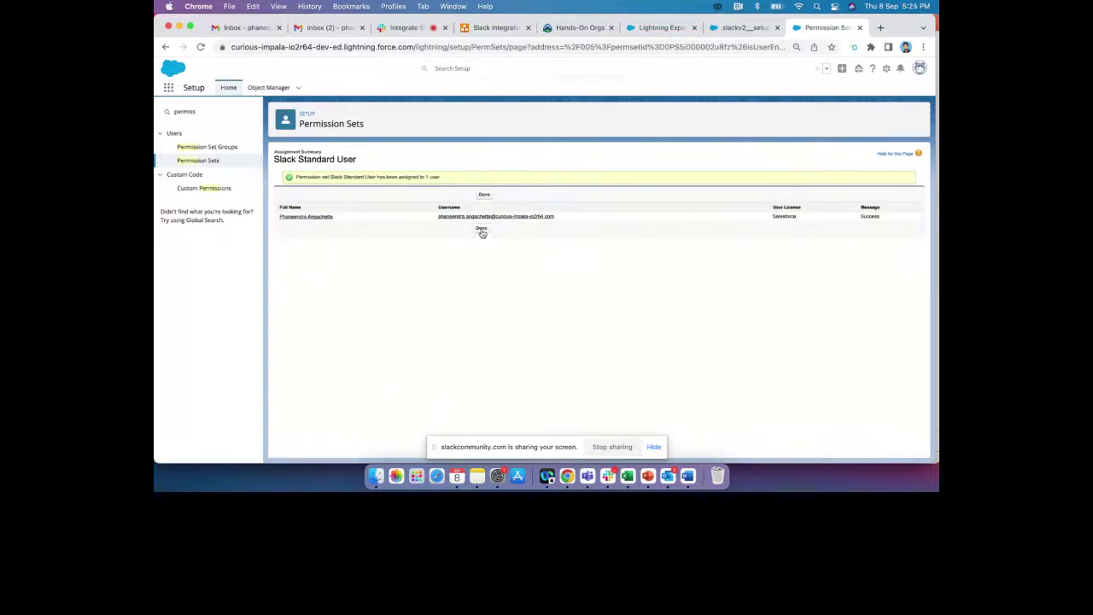
click(481, 228)
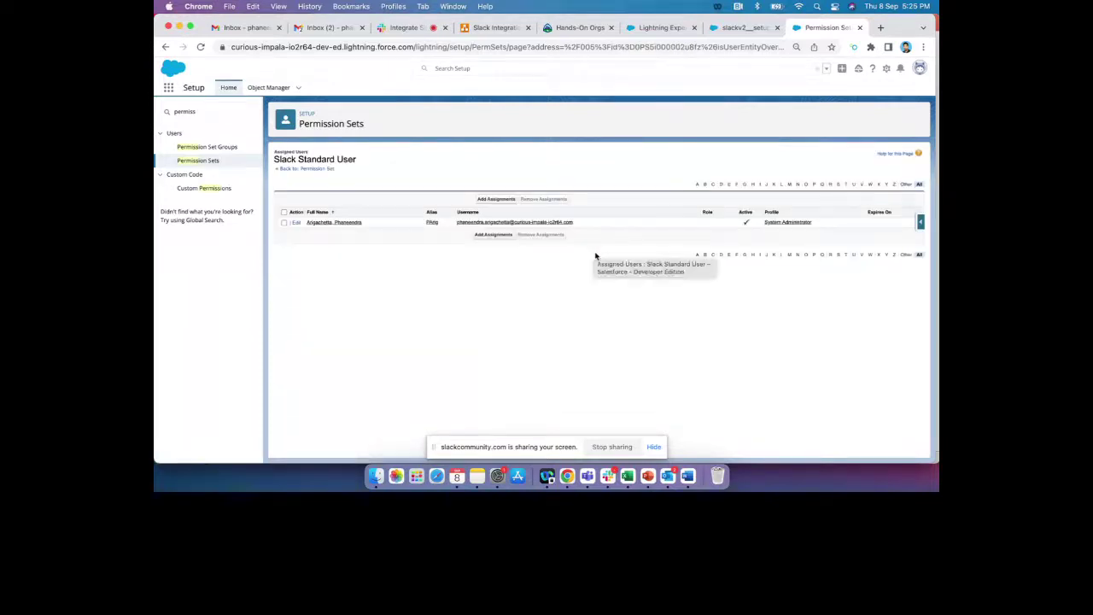
Copy the Slack App Directory URL from the Slack Integration diagram's box about installing the Salesforce app to Slack
click(485, 28)
click(714, 283)
scroll(705, 252, down, 1)
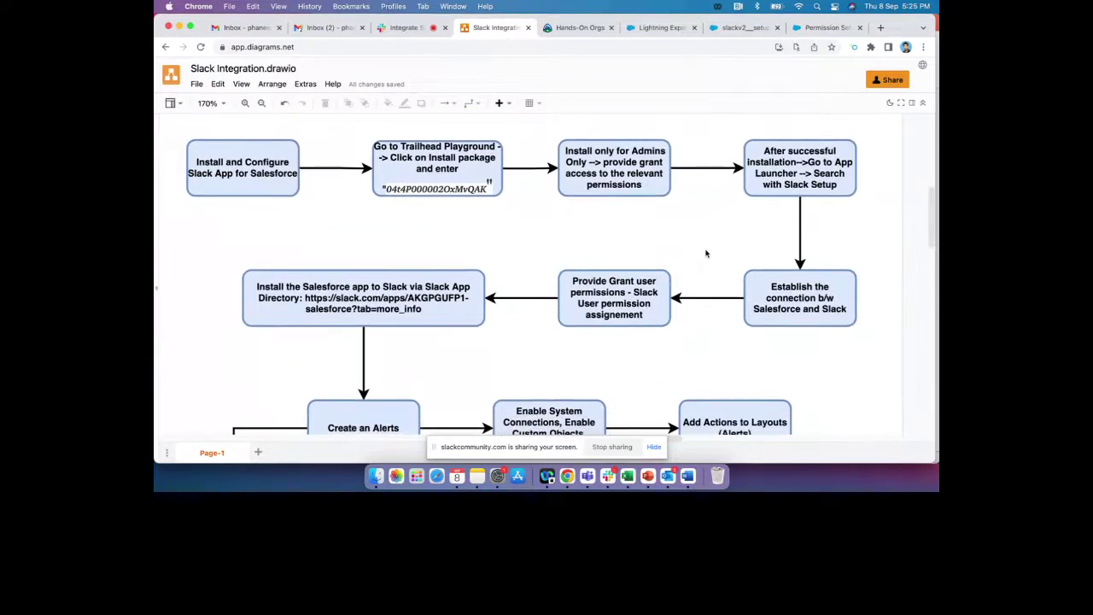
click(418, 293)
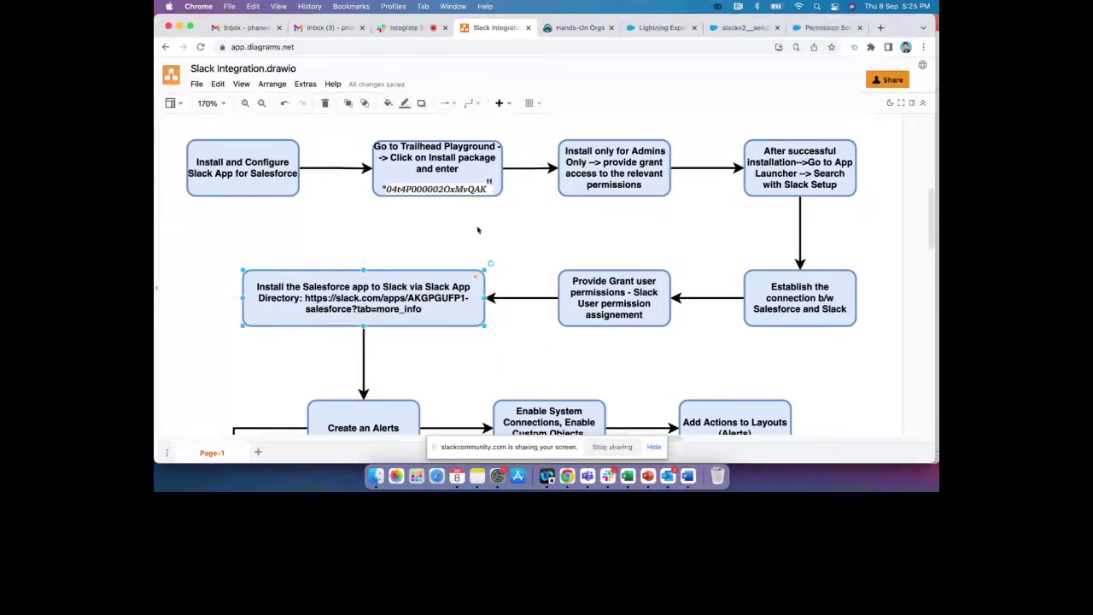
click(272, 181)
click(365, 241)
click(379, 297)
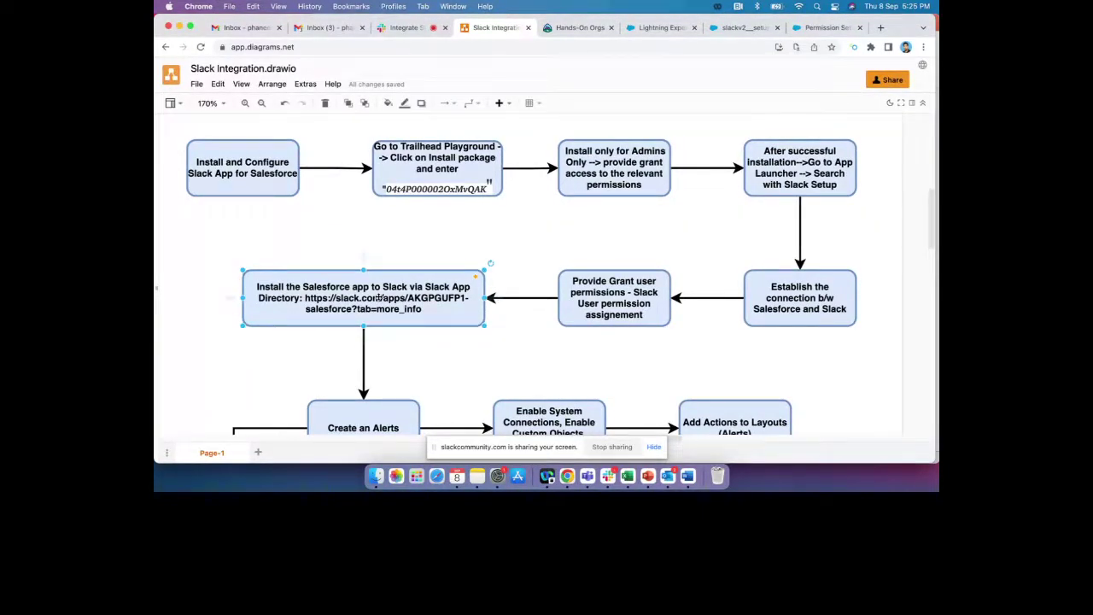
double_click(378, 296)
click(356, 301)
drag(303, 298, 423, 311)
key(cmd+c)
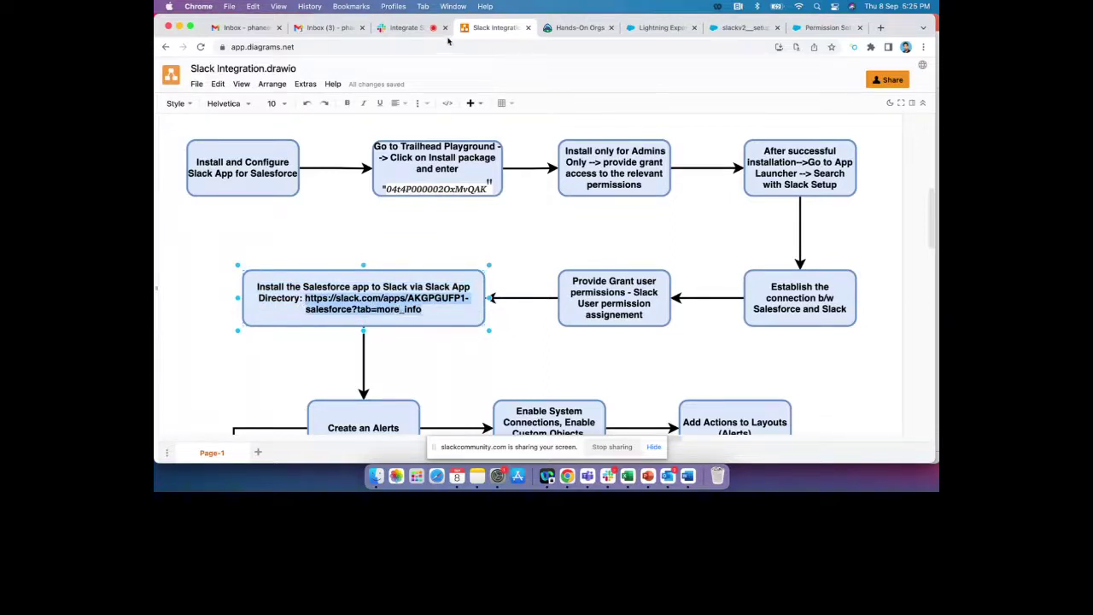
Post the copied Slack App Directory link in the live session's General chat
click(403, 27)
click(813, 424)
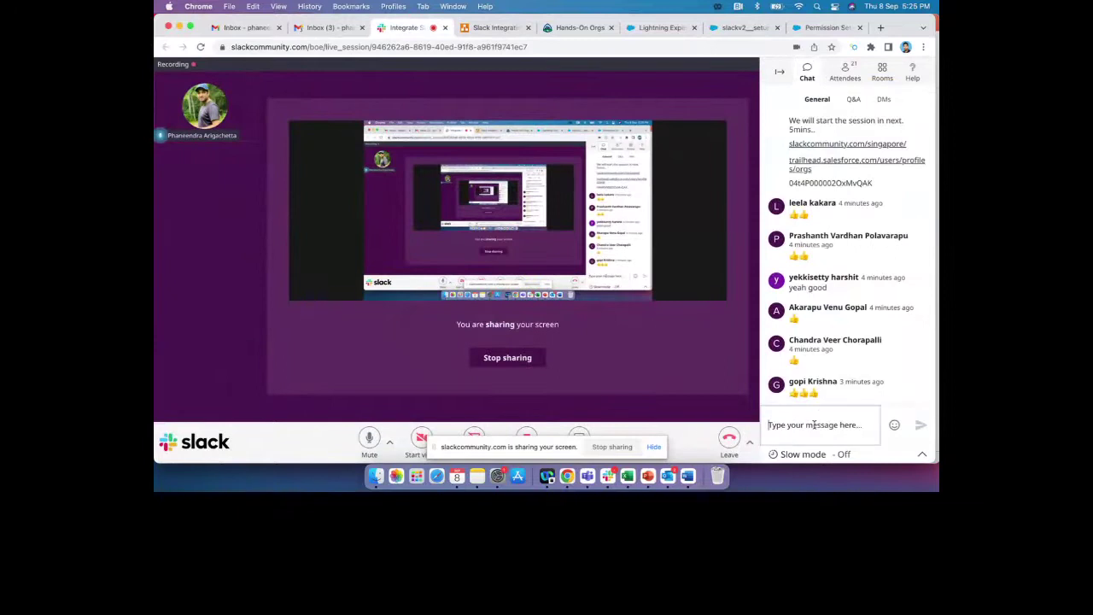
key(cmd+v)
key(Return)
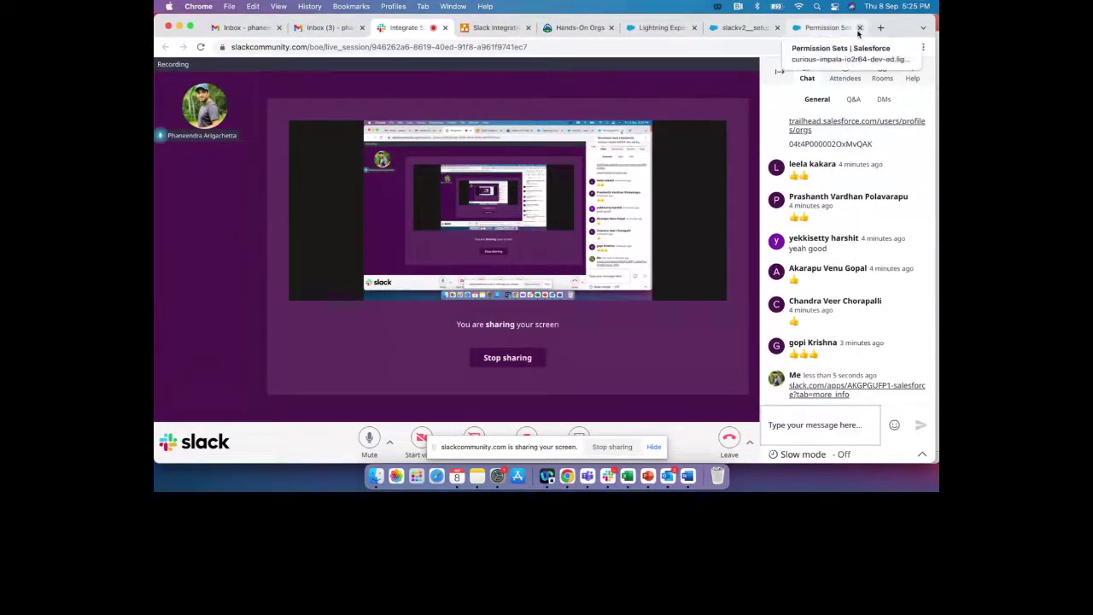
Open the copied App Directory link in a new browser tab and read the Salesforce app's description
click(880, 28)
key(cmd+v)
key(Return)
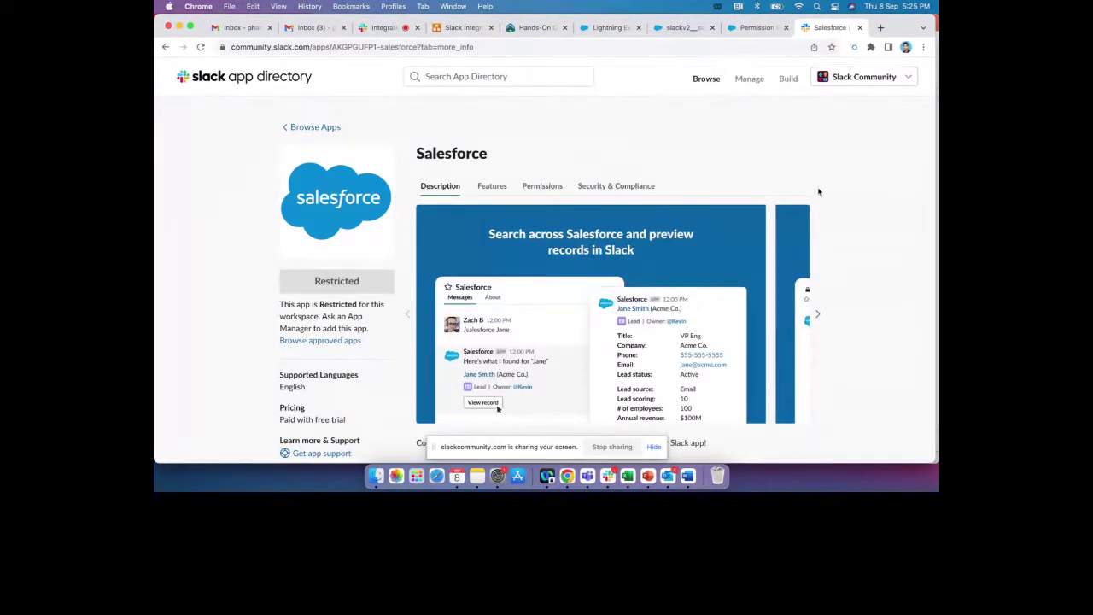
scroll(818, 192, down, 6)
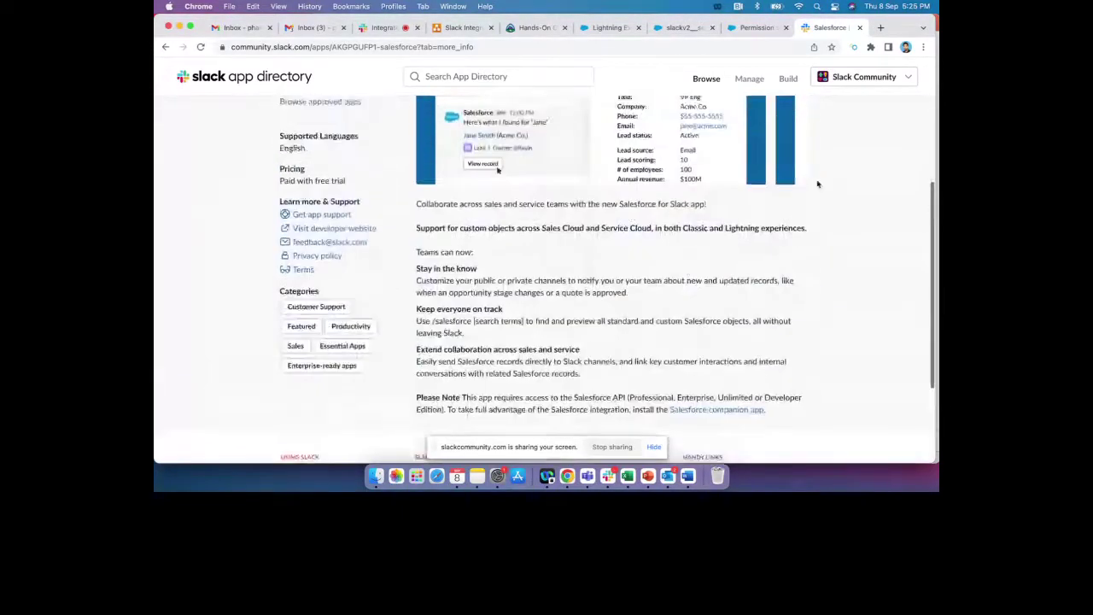
scroll(817, 183, up, 6)
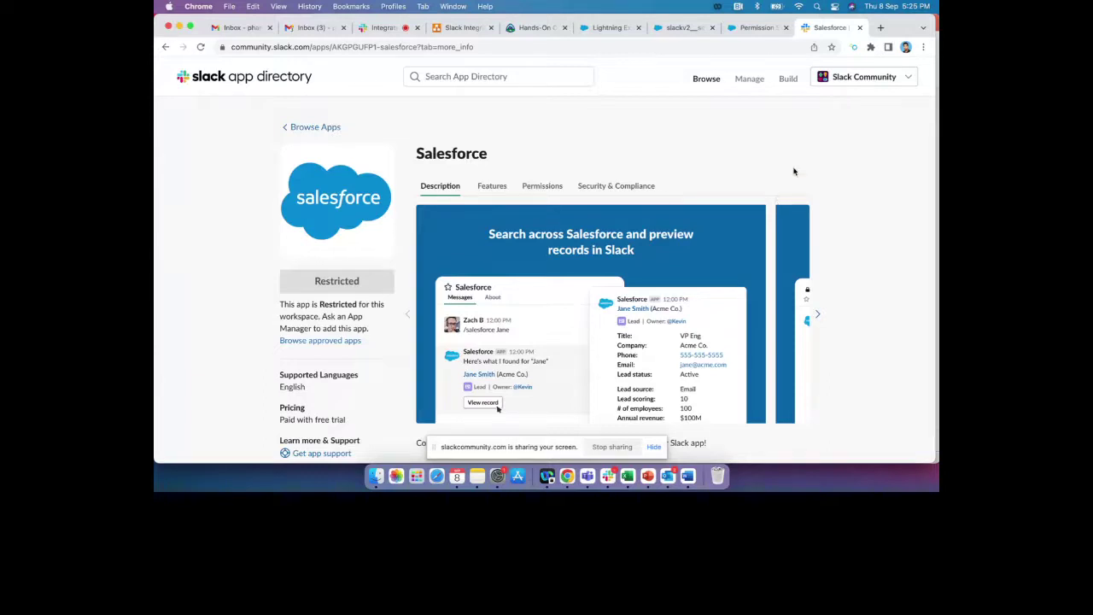
click(880, 28)
text(sla)
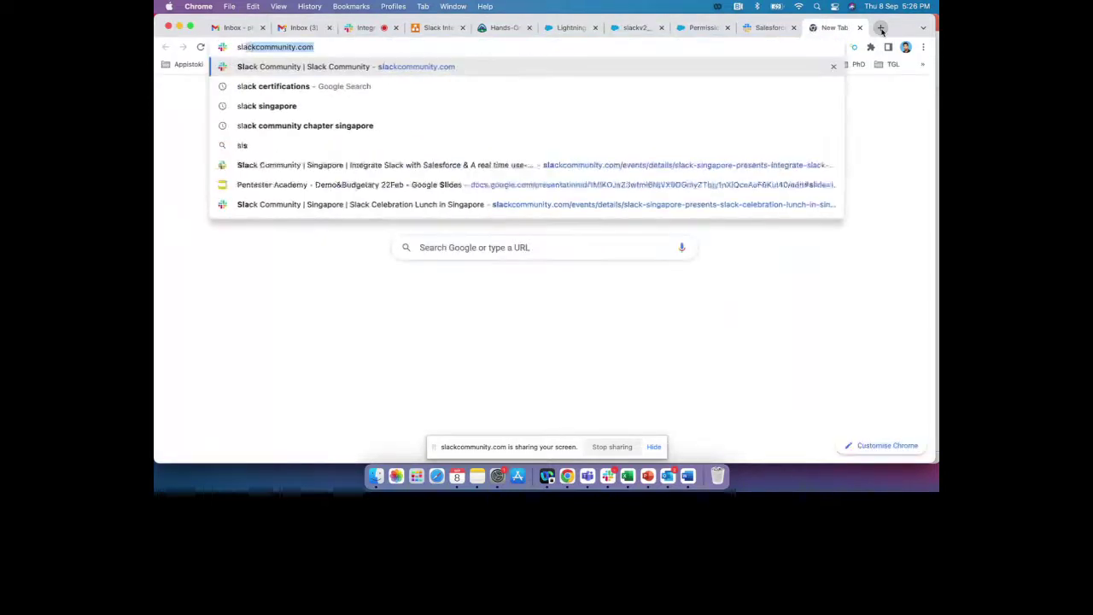
text(ck account)
key(Return)
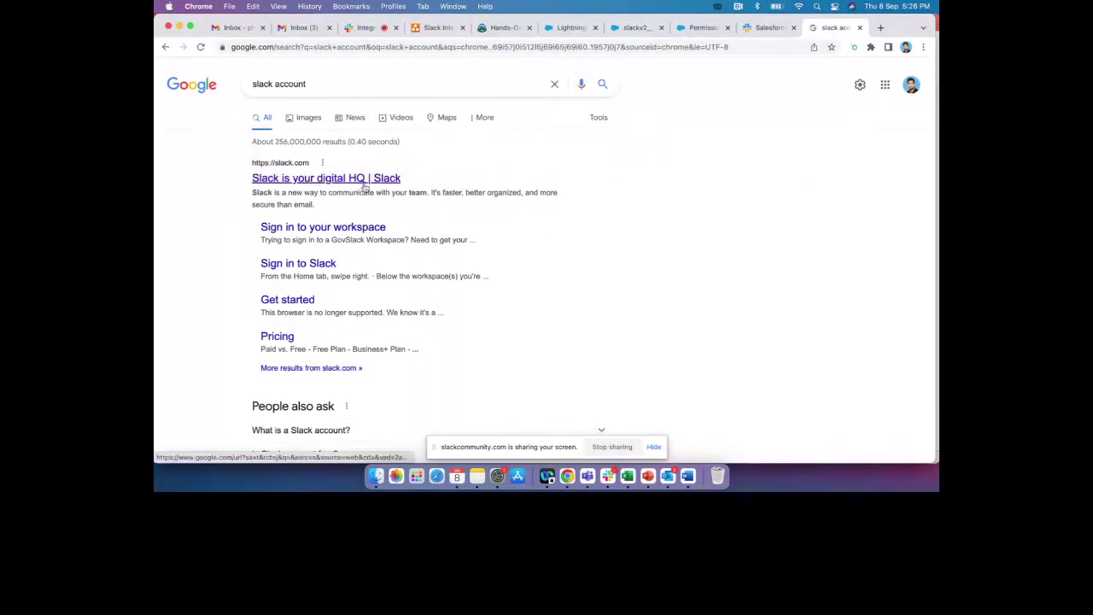
click(337, 229)
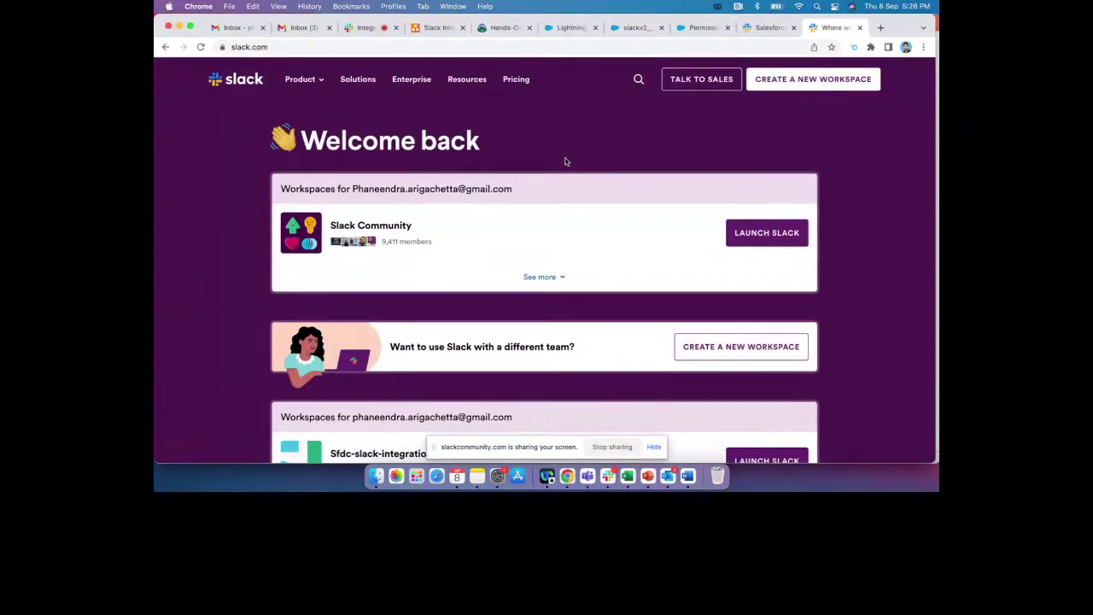
View the integrations-testing channel of the Sfdc-slack-integration workspace in the Slack desktop app, and return to the browser's Salesforce app page
click(764, 27)
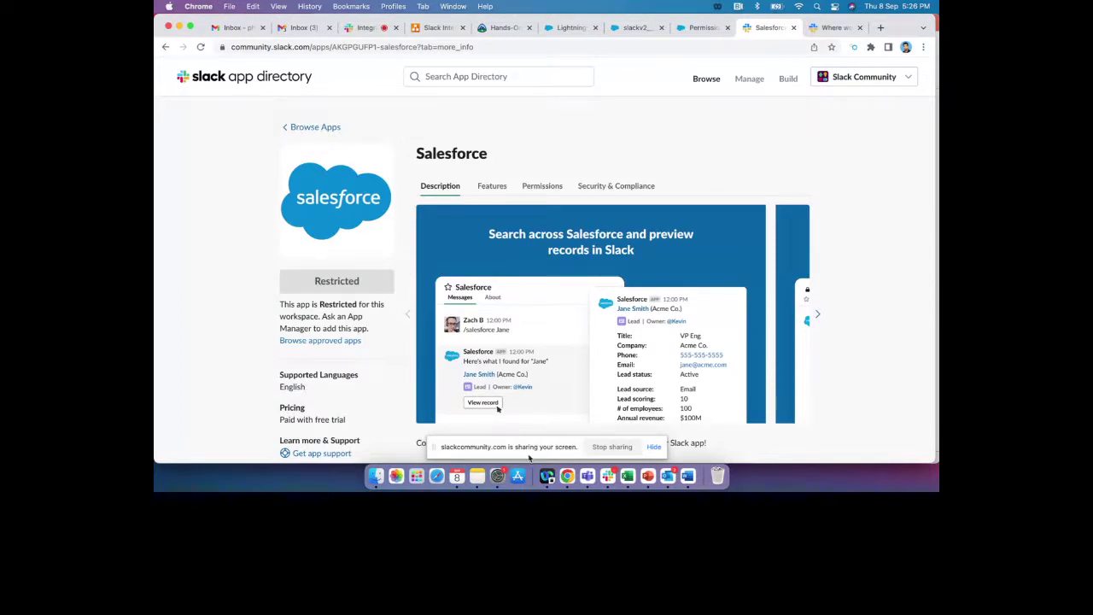
click(607, 476)
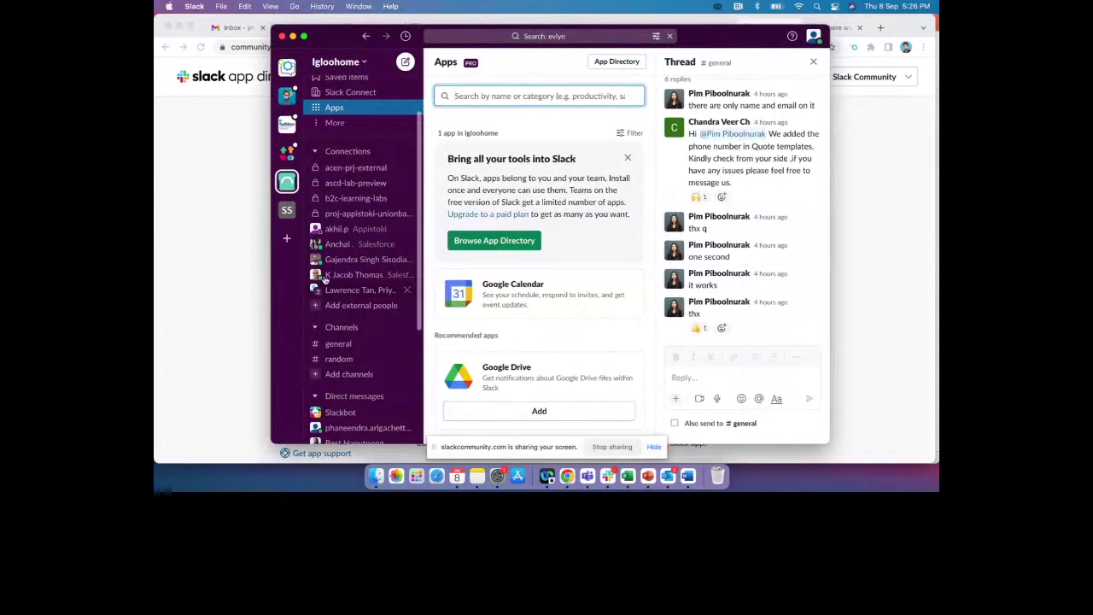
click(287, 211)
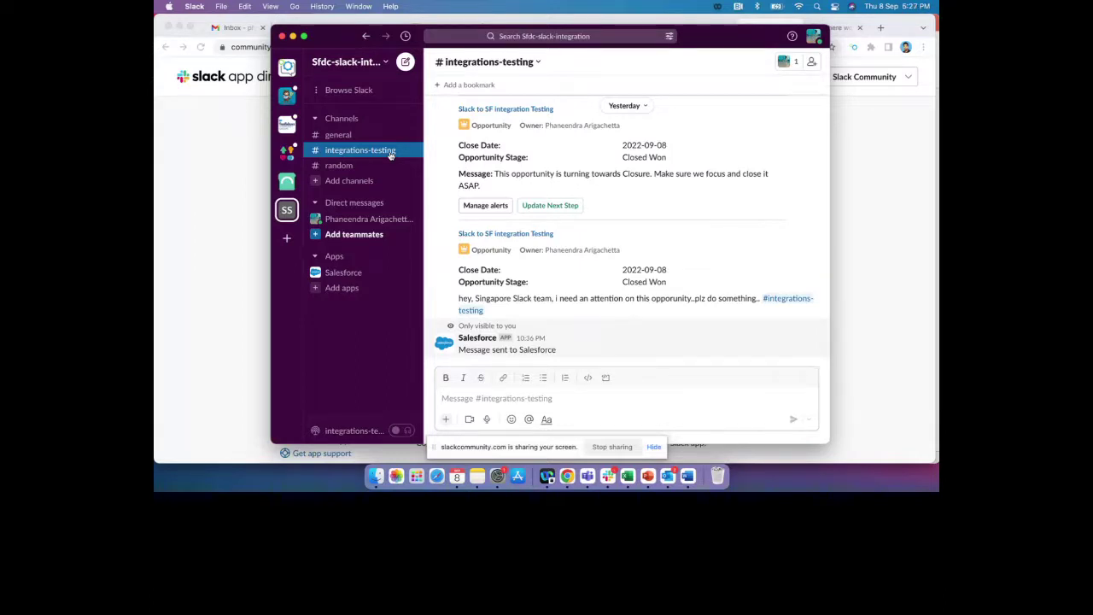
click(218, 256)
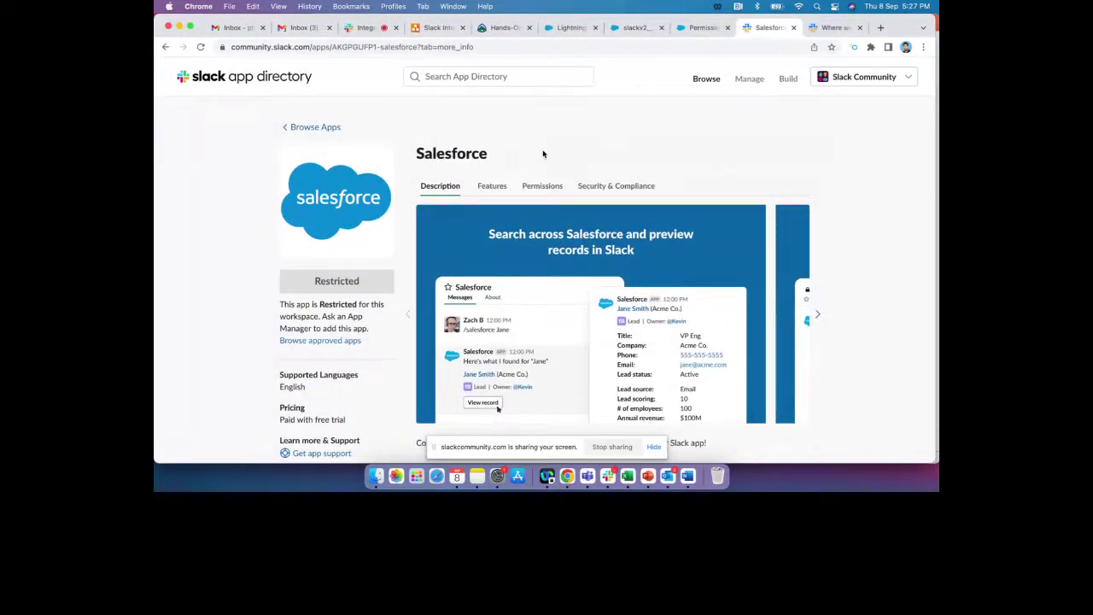
scroll(568, 160, down, 2)
scroll(568, 160, up, 2)
Check the live session's chat and attendee list, review the Slack workspaces page, and return to the Salesforce app page
click(363, 27)
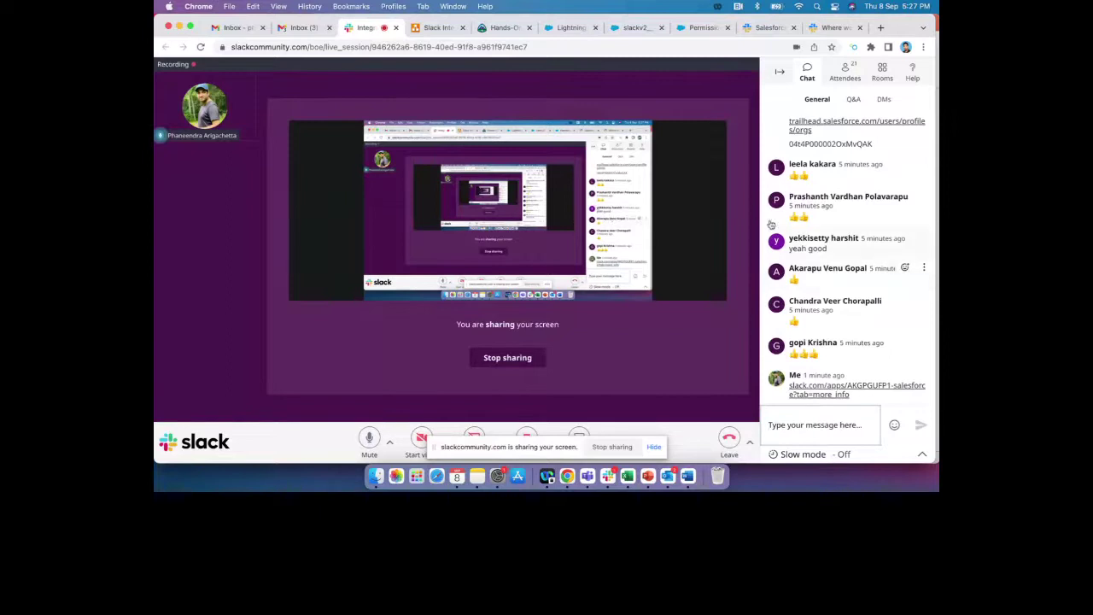
click(850, 68)
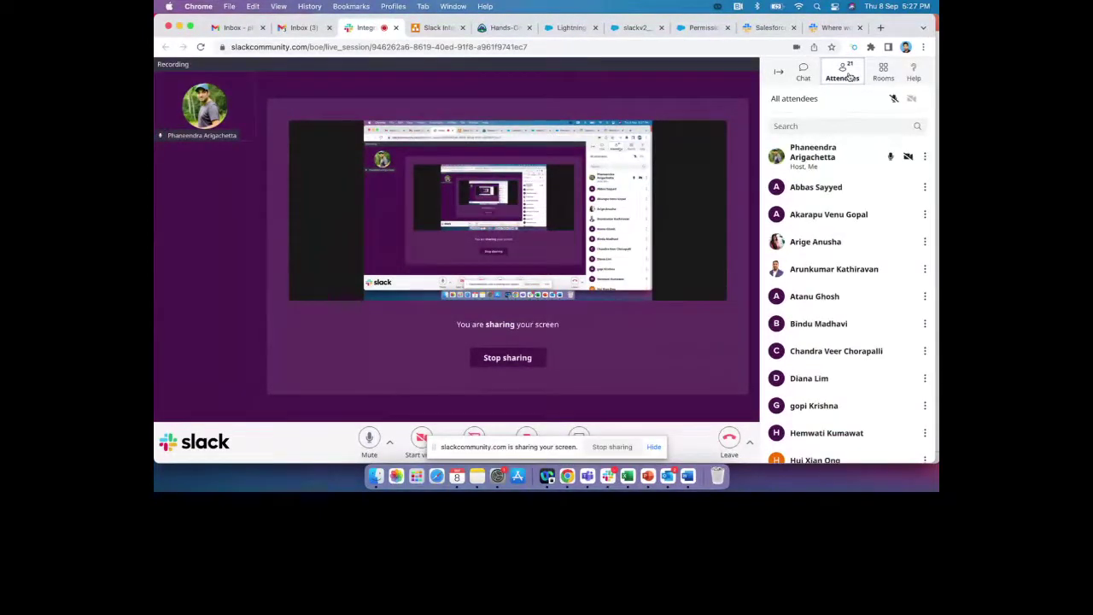
click(828, 28)
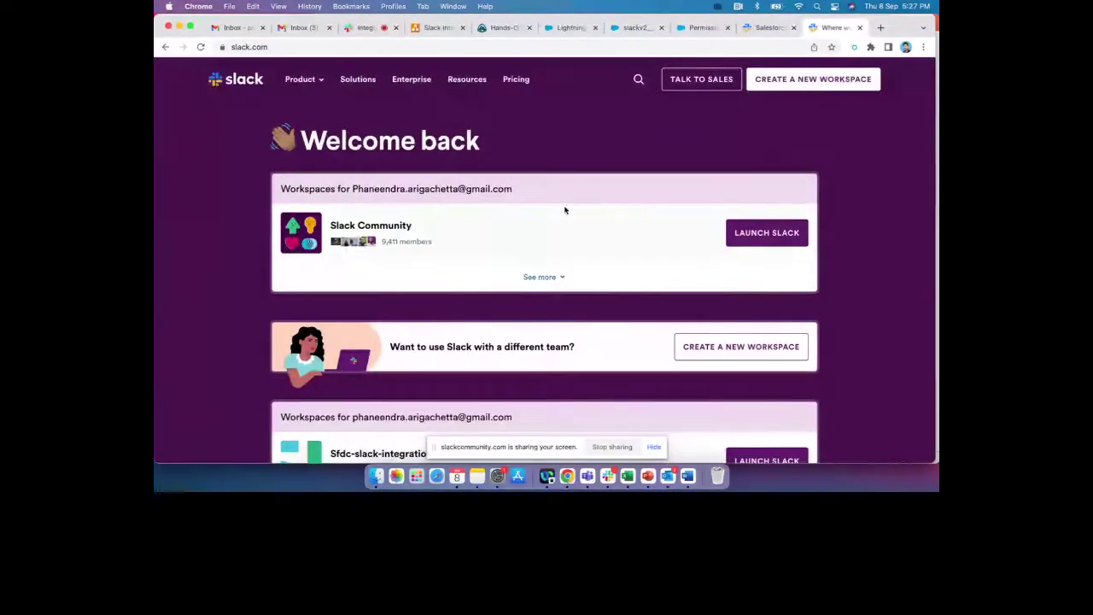
click(763, 30)
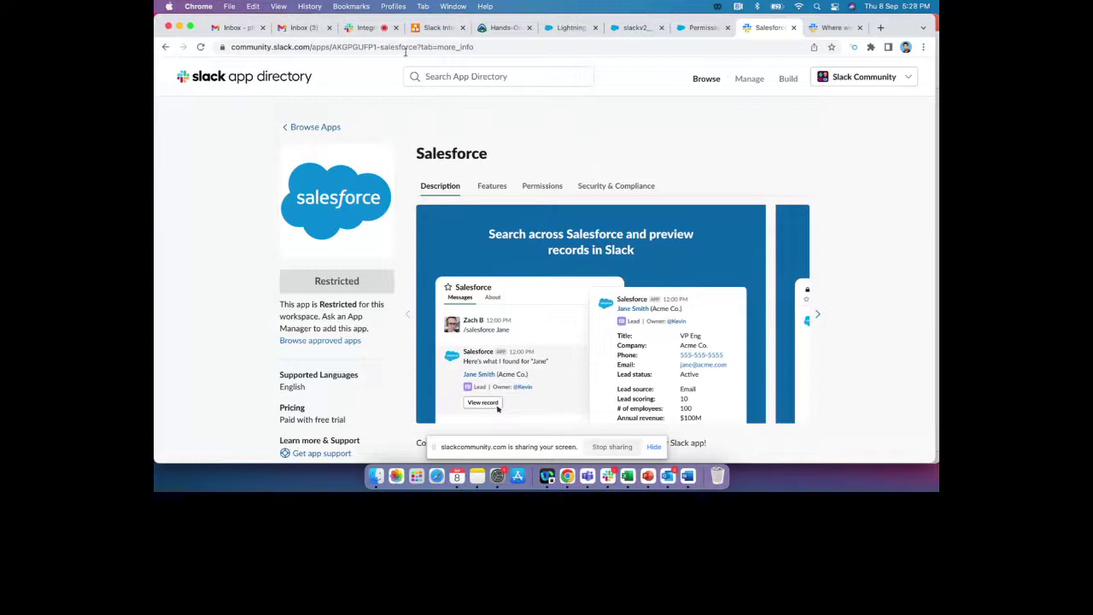
Launch the Sfdc-slack-integration workspace in the browser instead of the desktop app, and view the start of its integrations-testing channel
click(830, 28)
scroll(615, 215, down, 3)
click(753, 336)
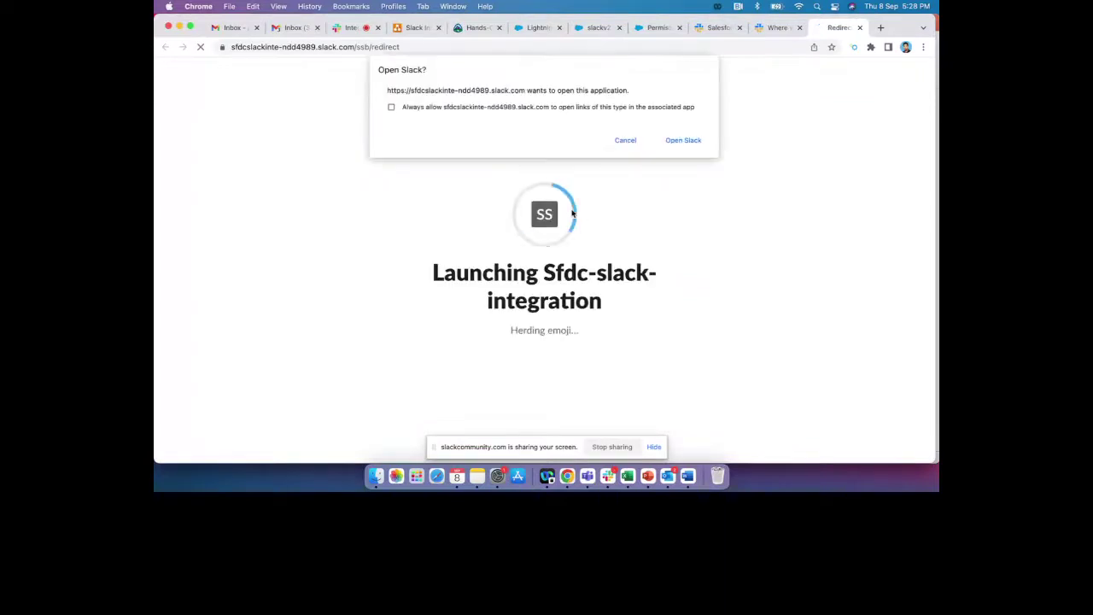
click(625, 141)
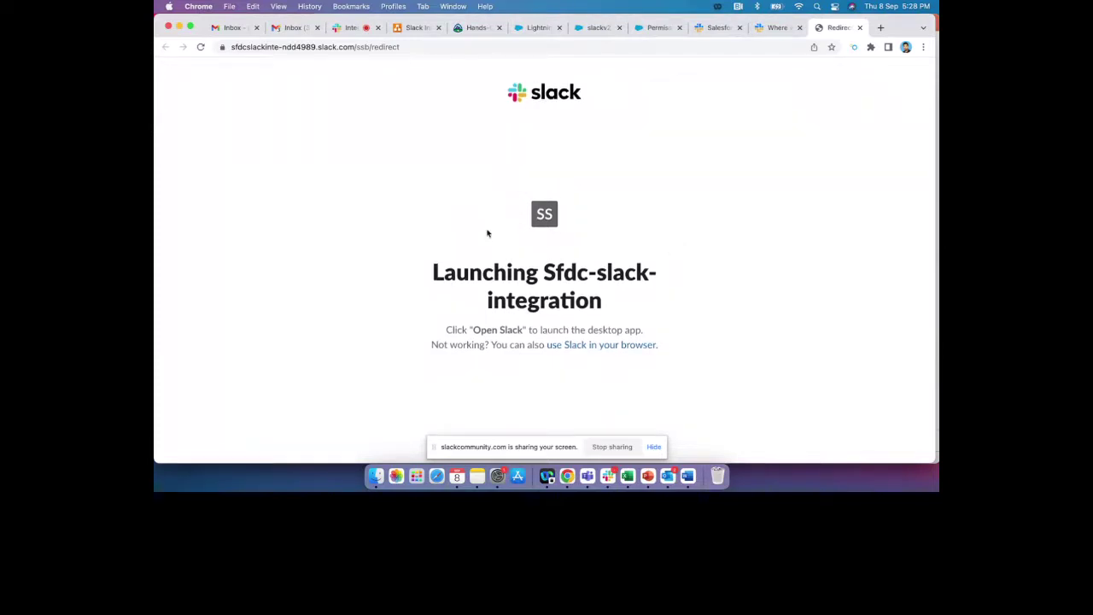
click(600, 346)
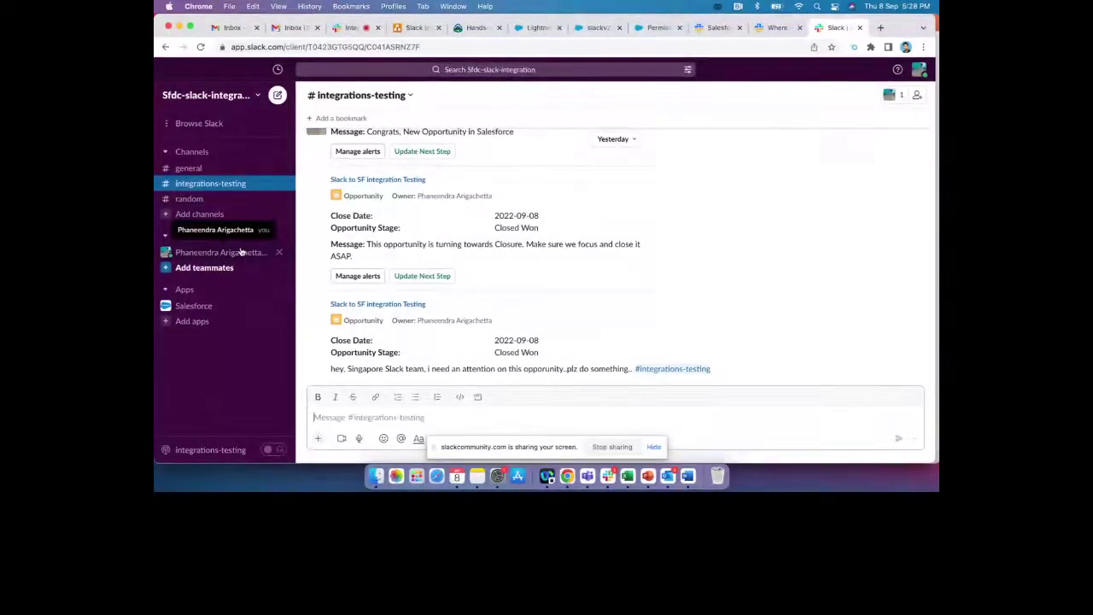
scroll(589, 263, up, 3)
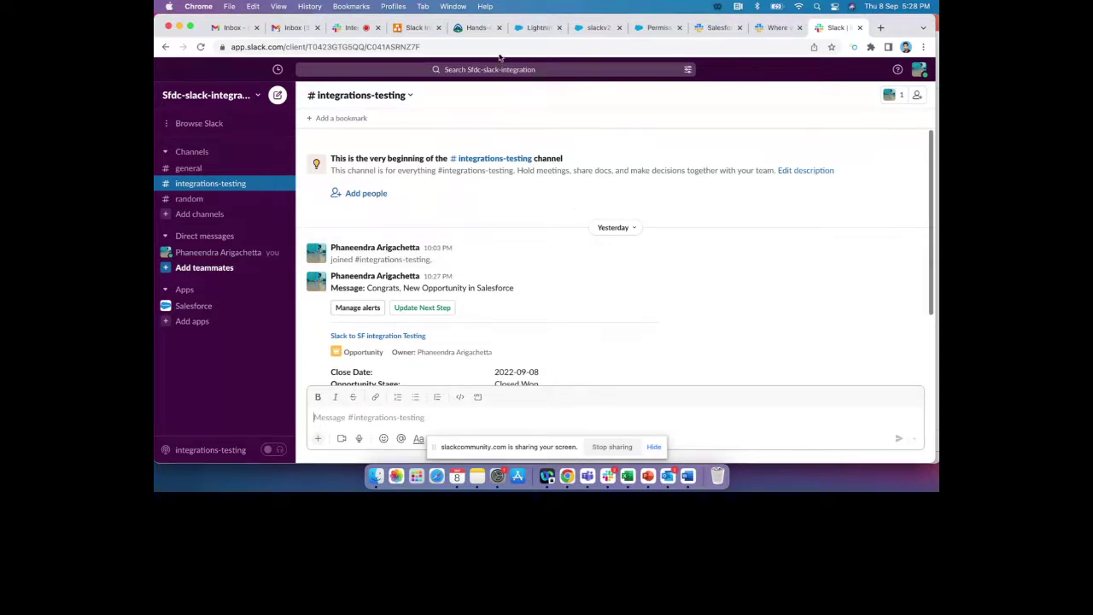
Review the alert creation stages in the Slack Integration diagram
click(423, 28)
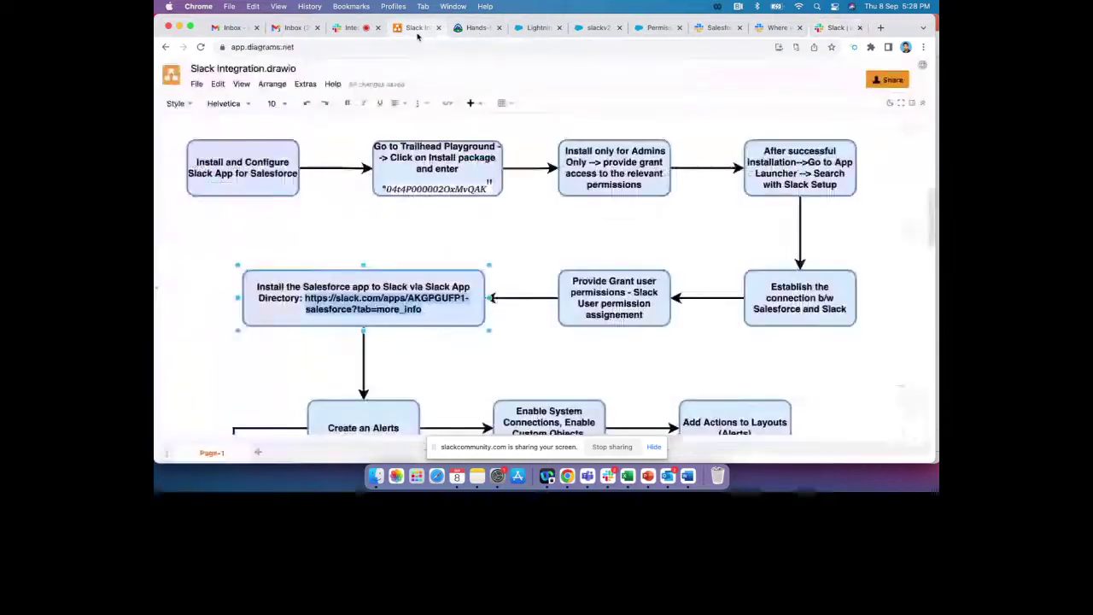
scroll(501, 342, down, 2)
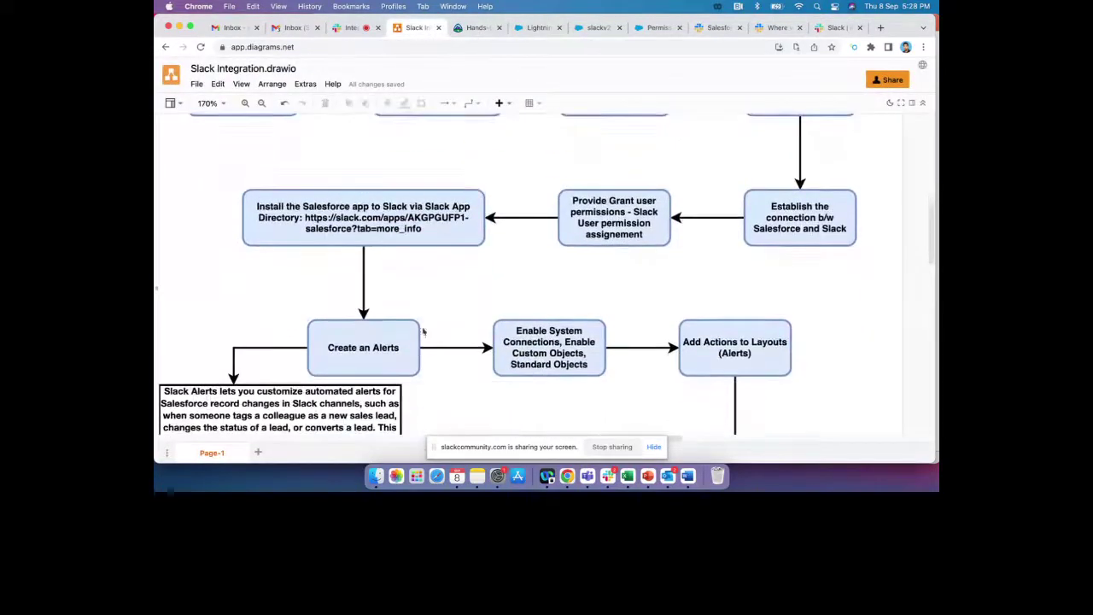
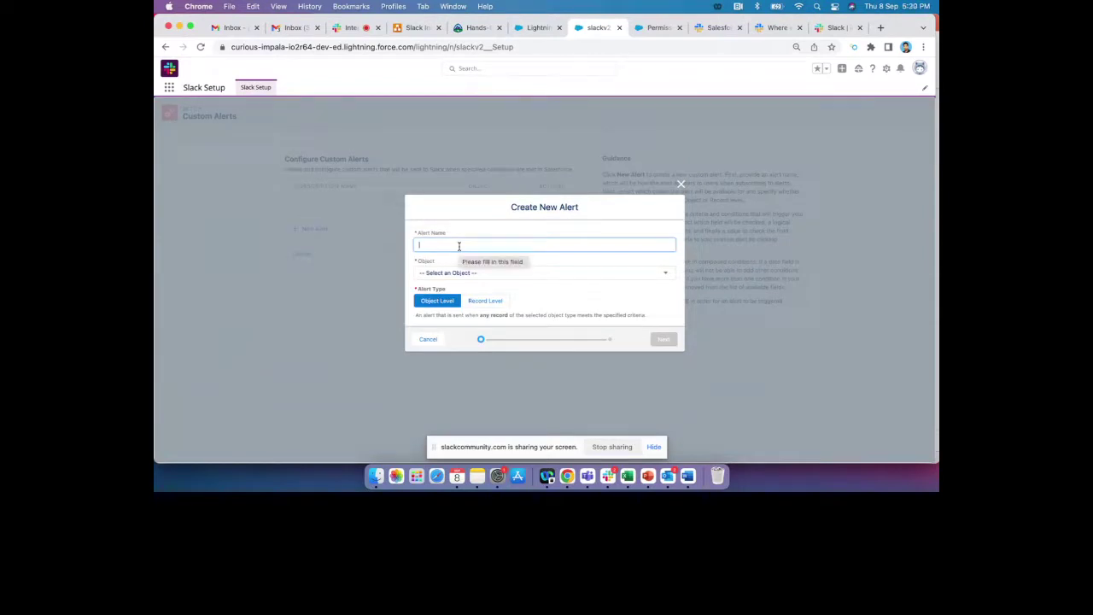
Name the new custom alert "Opportunity Closed Won Alert", assign it to the Opportunity object at Record Level, and proceed to its criteria
text(Oppo)
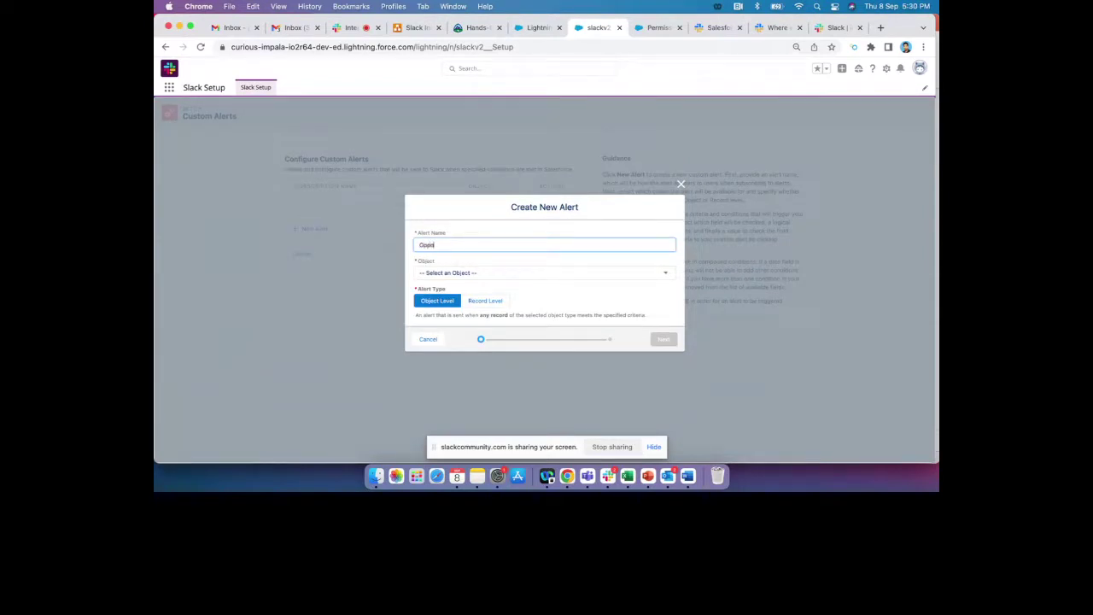
text(rtunity Closed won Alert)
click(483, 273)
text(opp)
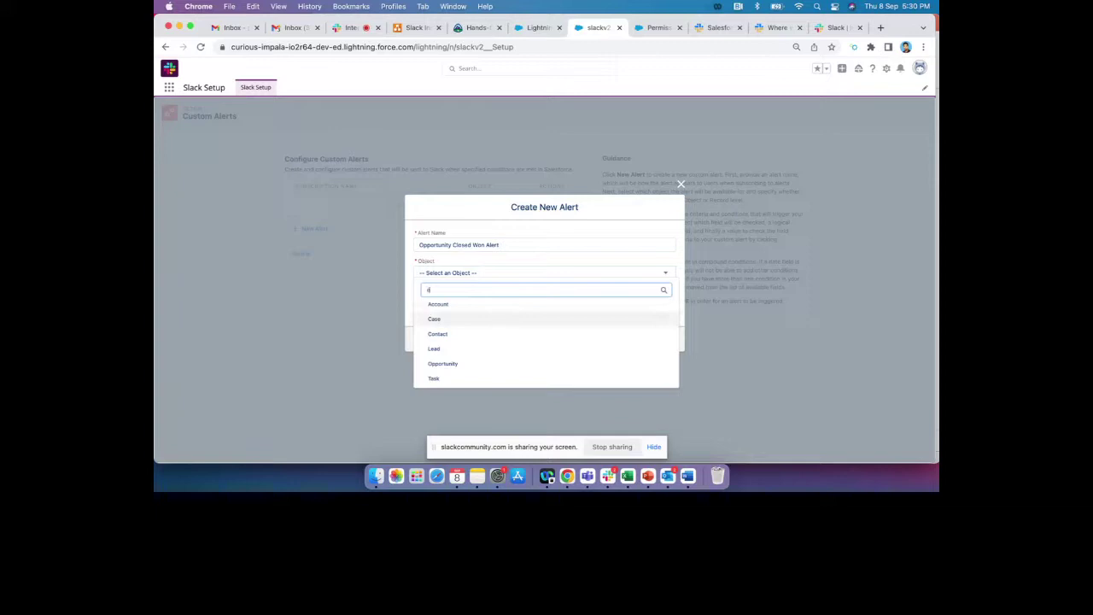
click(452, 305)
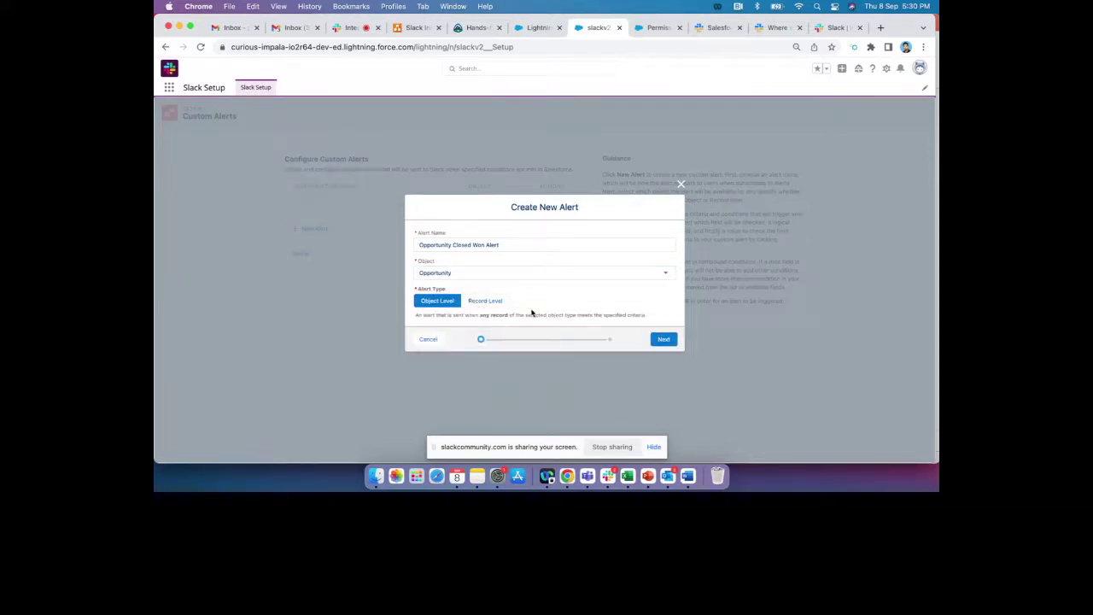
click(500, 306)
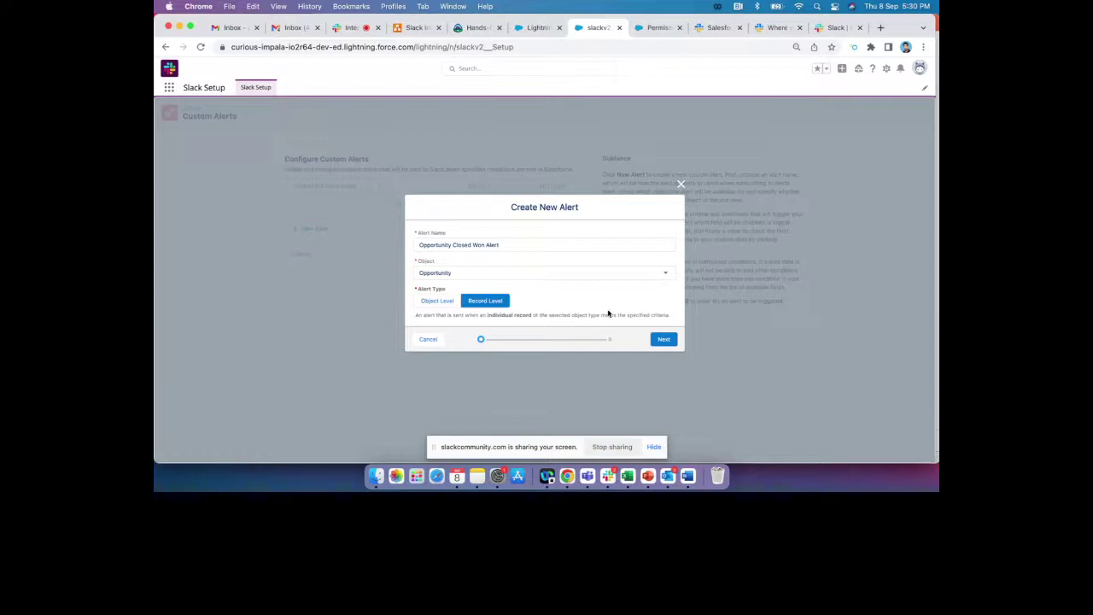
click(663, 340)
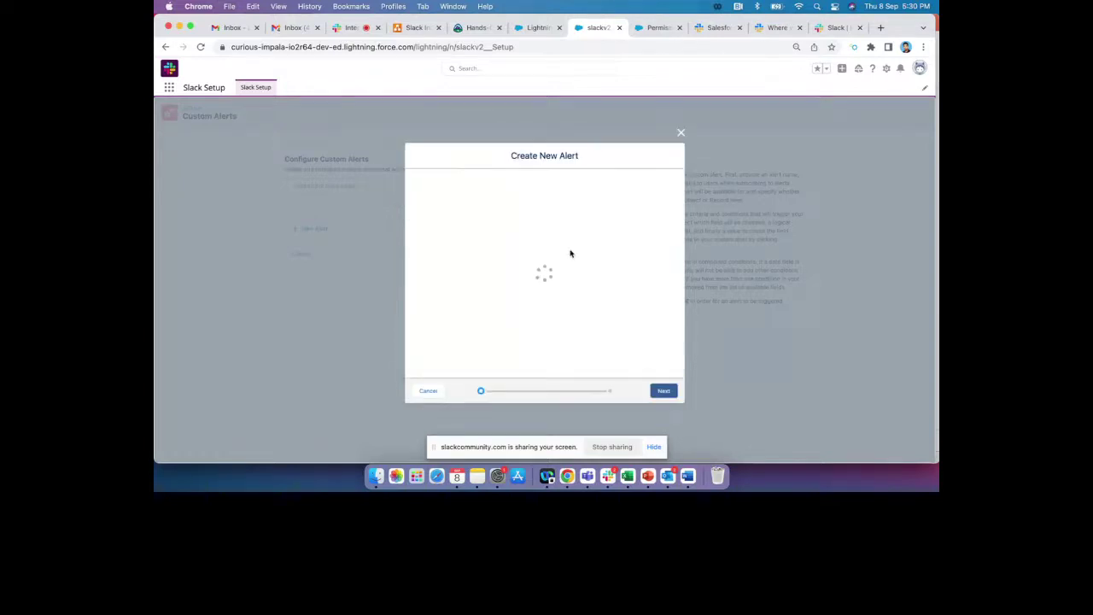
Set the alert's criterion to Stage Equals Closed Won, then save the alert and finish the Custom Alerts setup
click(361, 262)
text(stag)
click(312, 301)
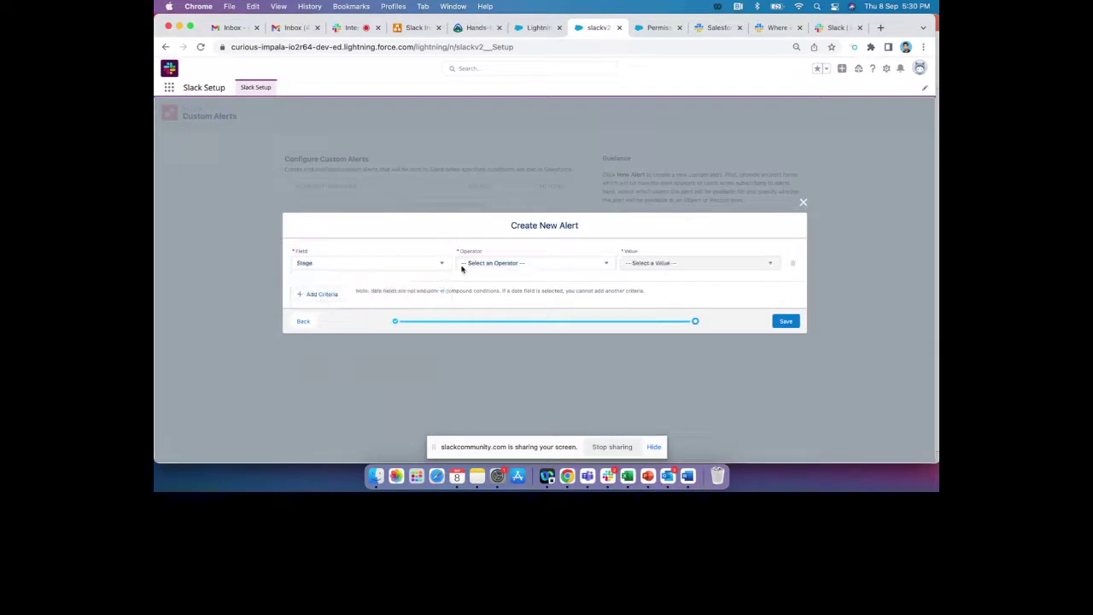
click(498, 264)
click(508, 296)
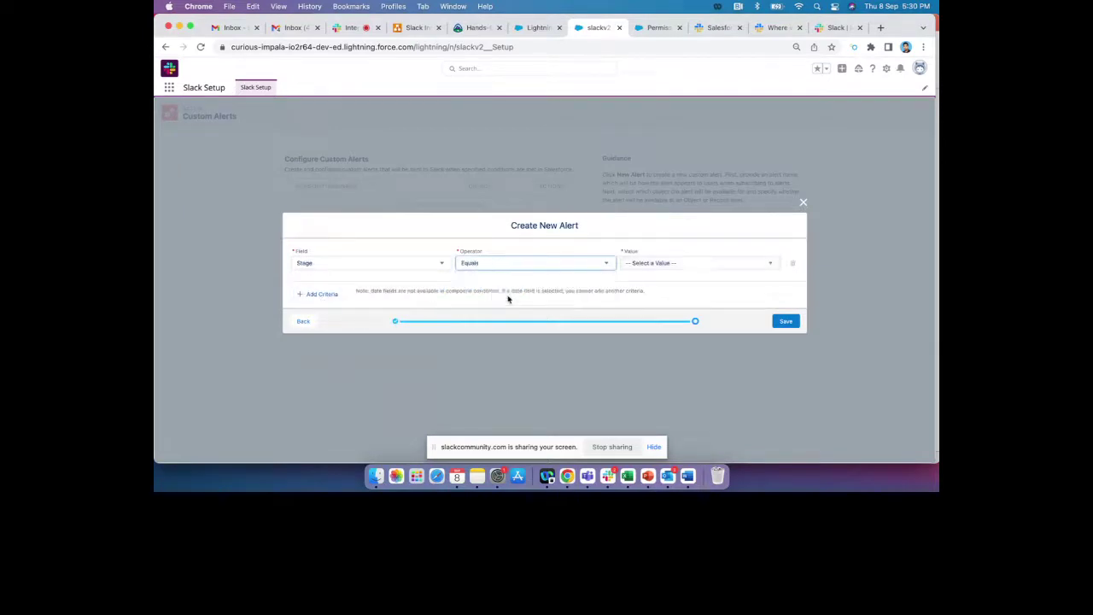
click(654, 265)
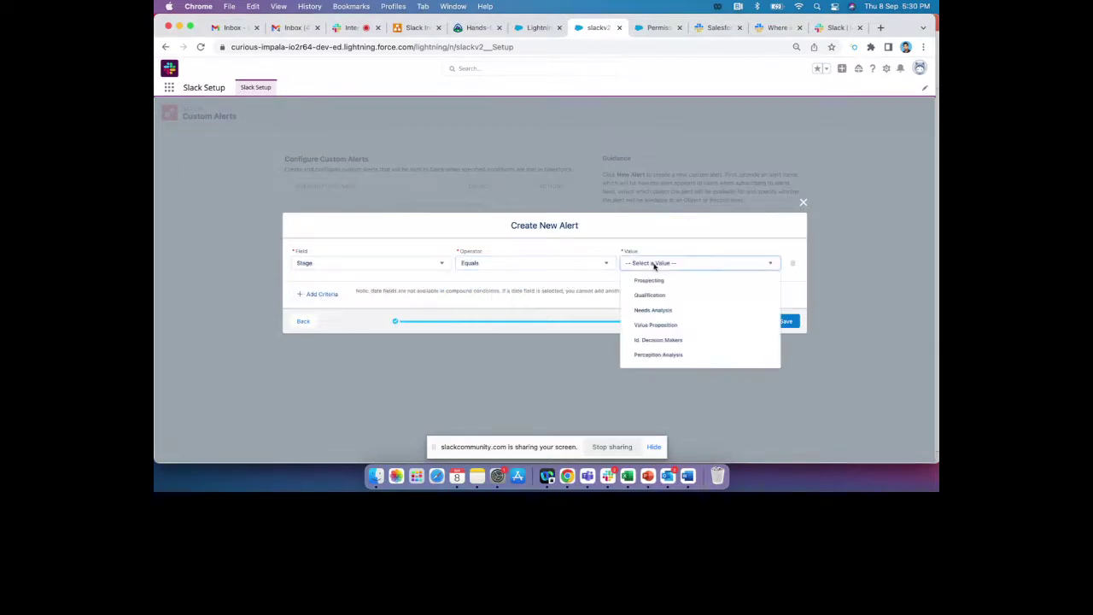
scroll(674, 324, down, 2)
click(672, 343)
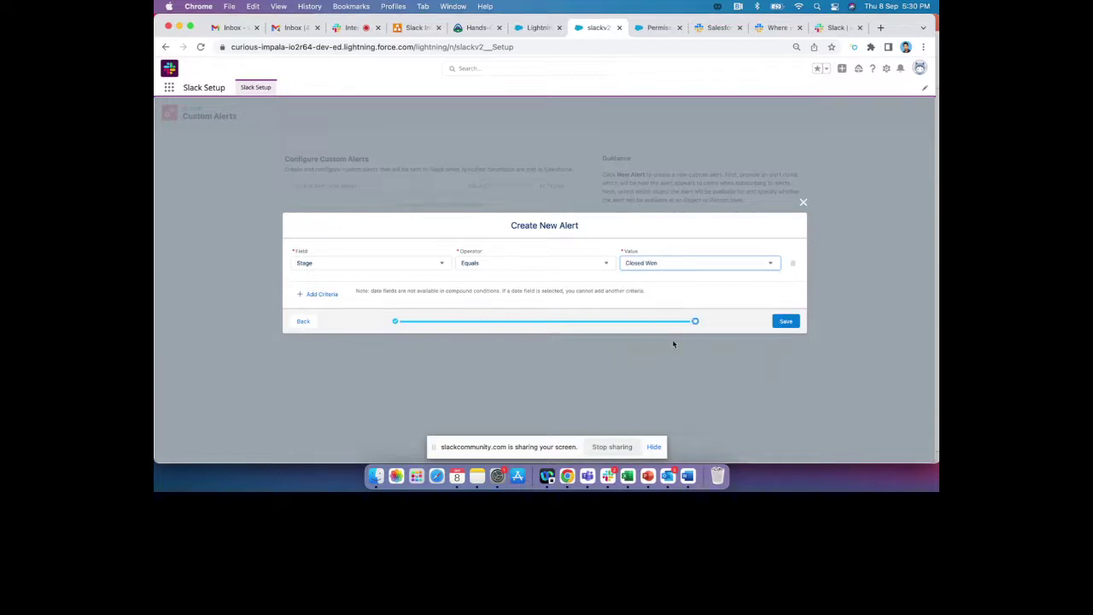
click(783, 321)
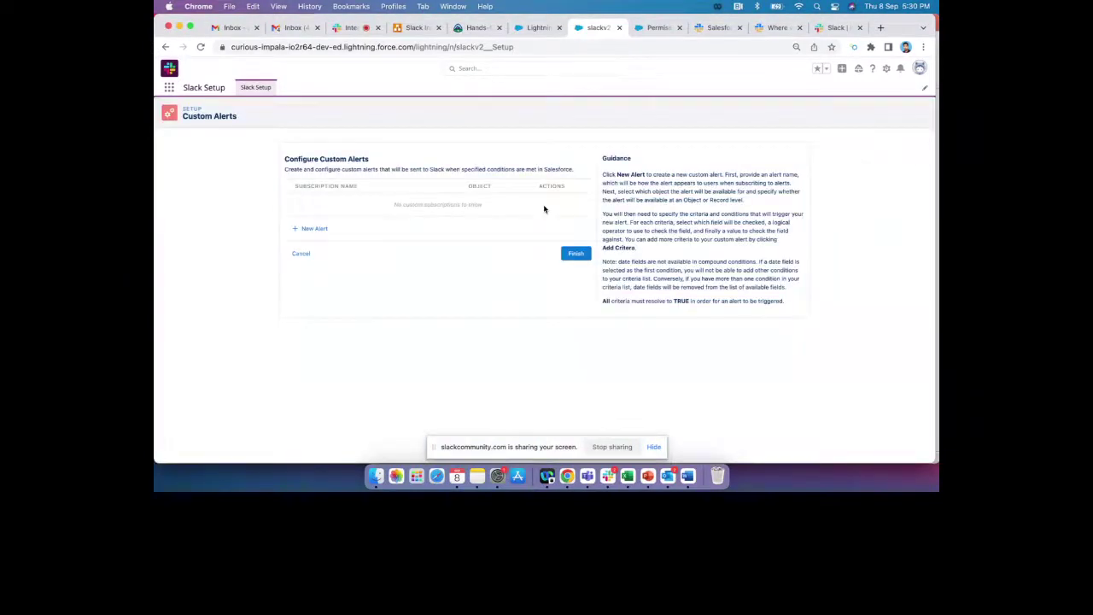
click(576, 256)
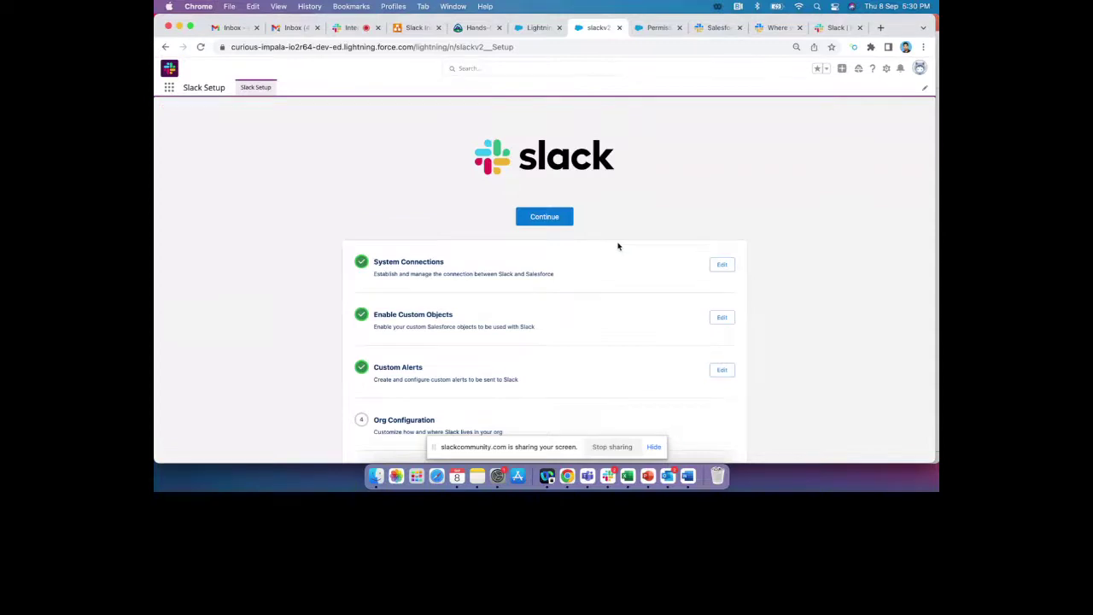
Reopen Custom Alerts for editing and start a Record Level alert named "Lead Alert" on the Lead object, proceeding to its criteria
scroll(617, 244, down, 2)
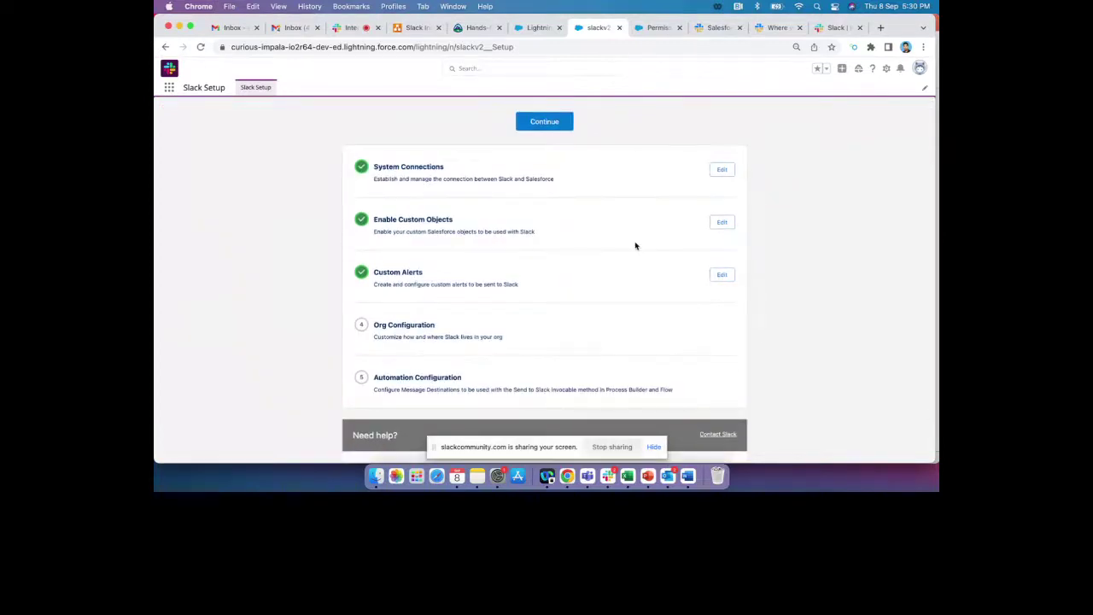
click(717, 275)
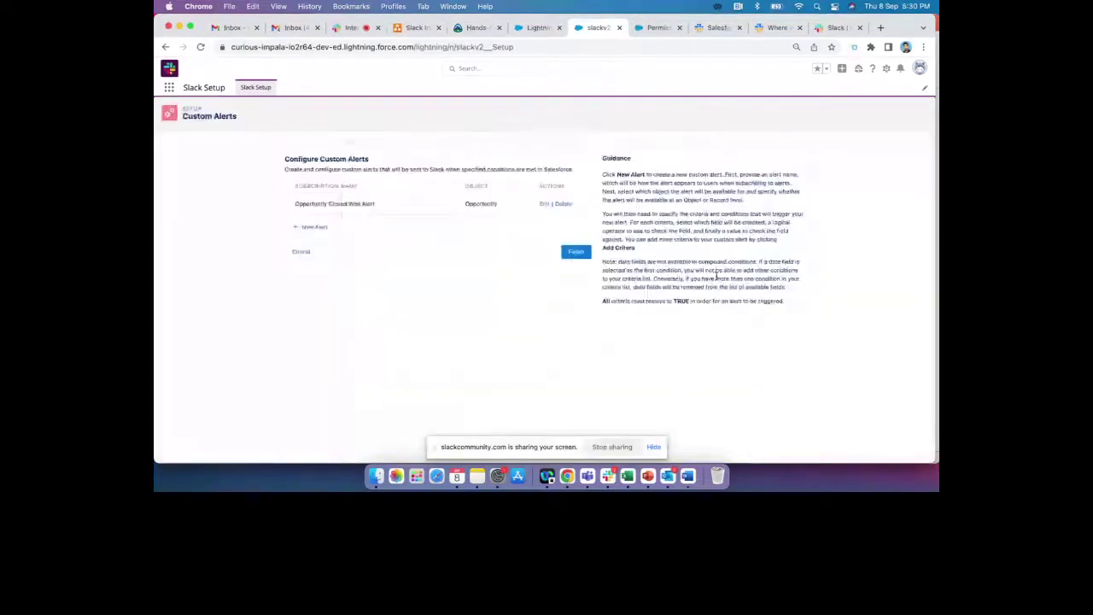
click(316, 227)
click(488, 245)
text(Lead Alert)
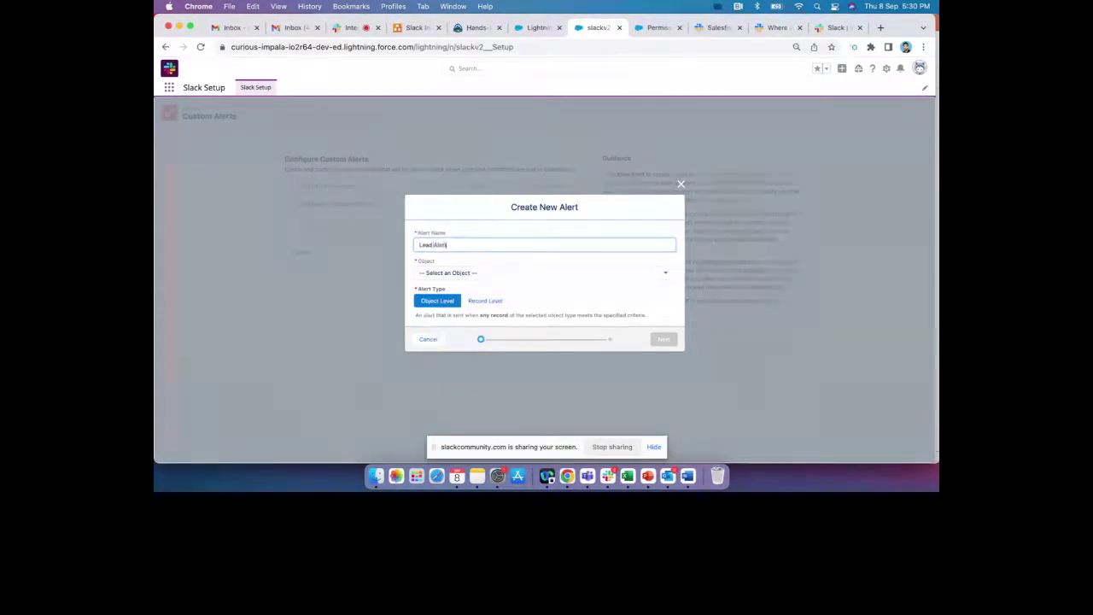
click(490, 276)
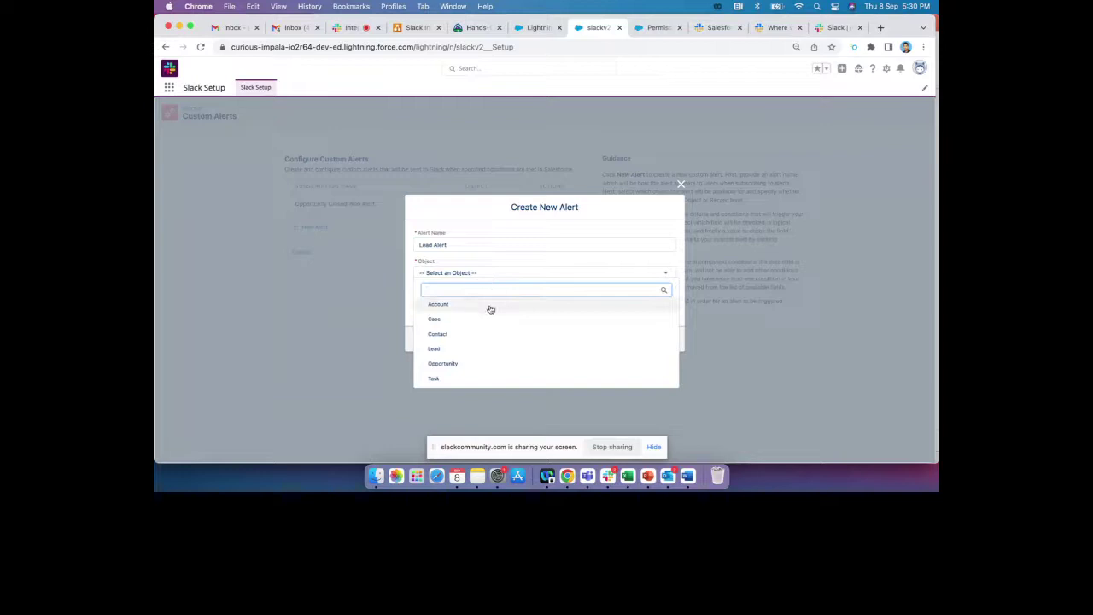
text(lead)
click(457, 306)
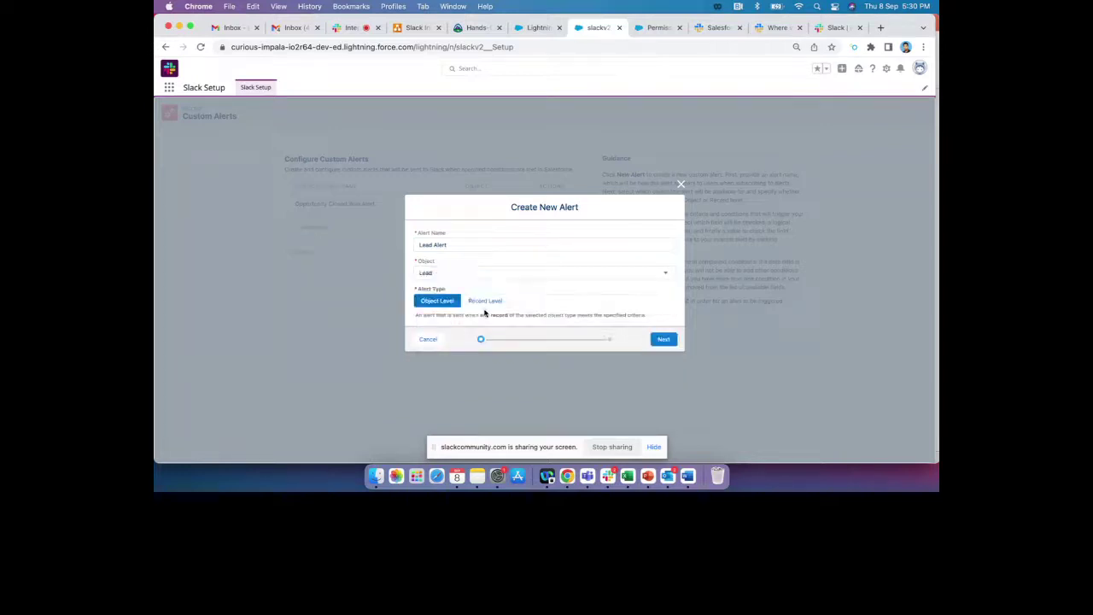
click(484, 302)
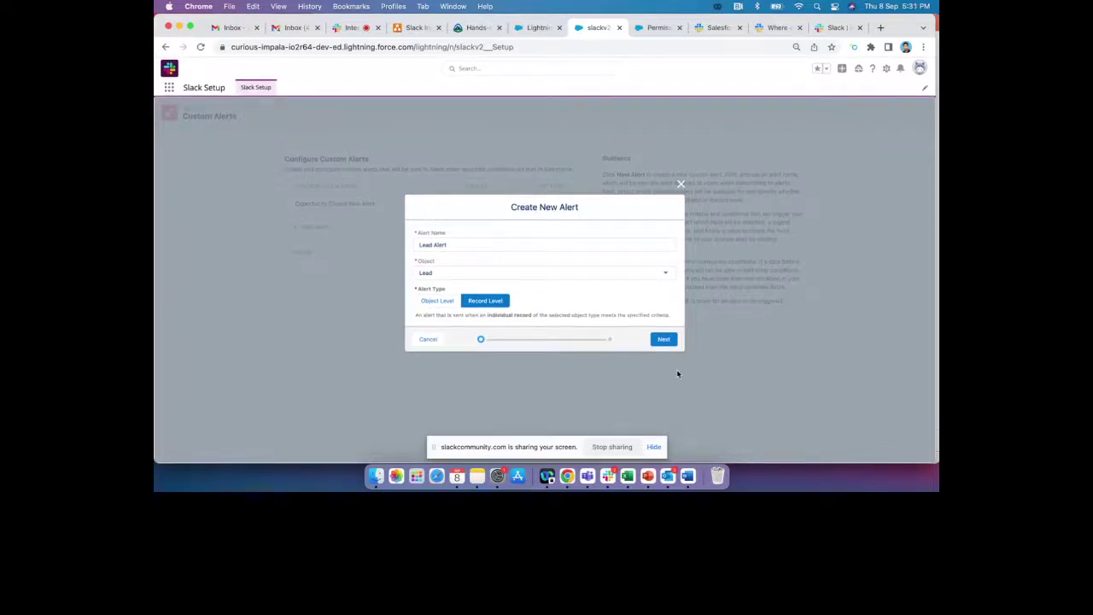
click(659, 341)
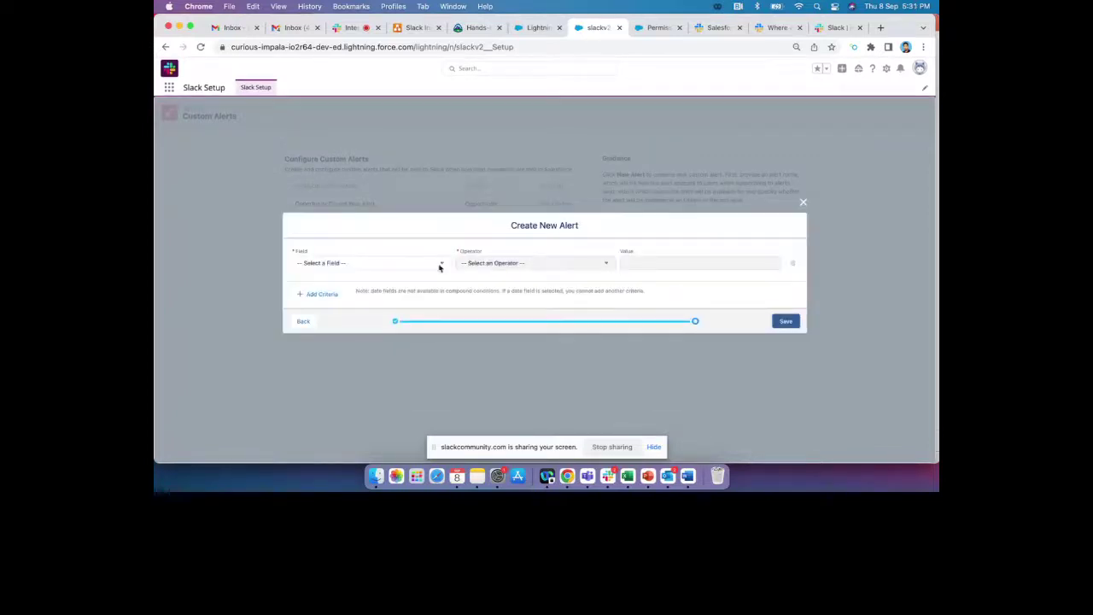
Set the Lead Alert criterion to Status Equals Closed - Converted, save it, and finish the Custom Alerts setup
click(427, 268)
scroll(380, 314, down, 3)
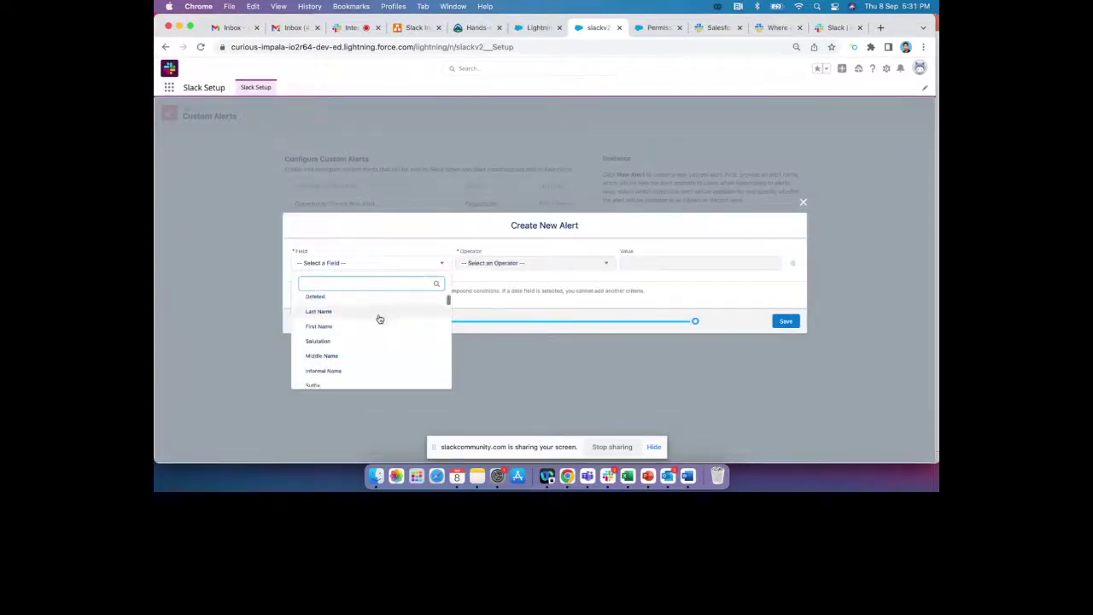
text(stat)
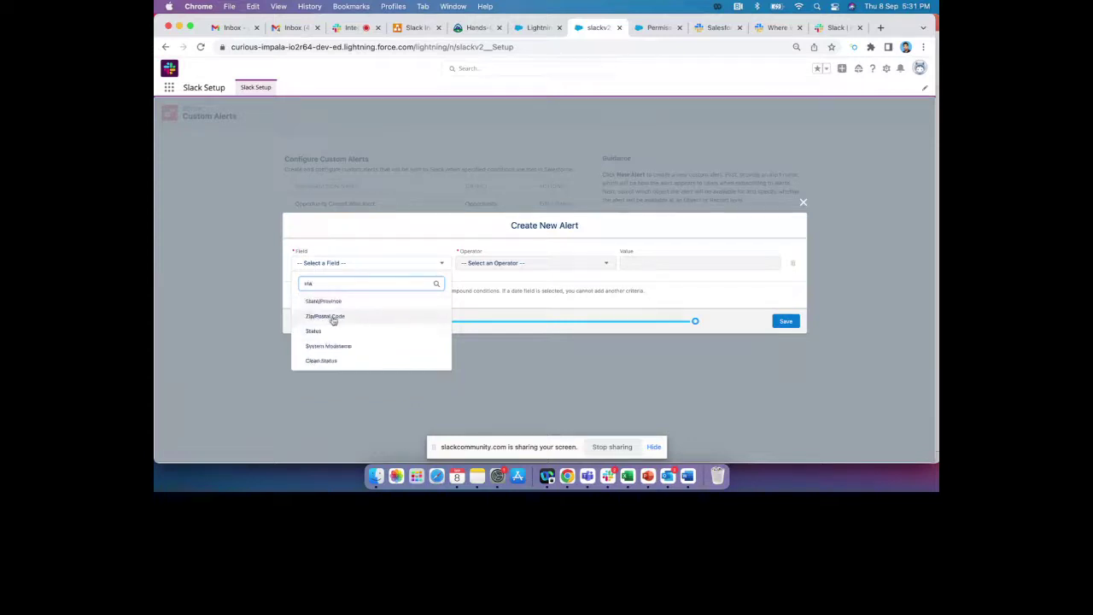
click(344, 333)
click(517, 269)
click(503, 293)
click(644, 266)
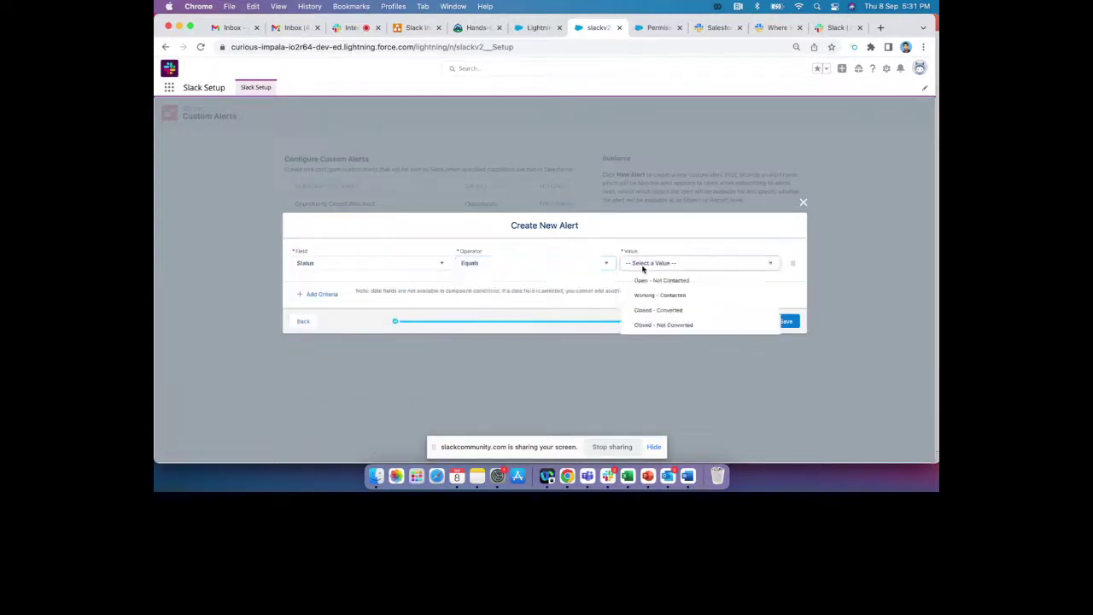
click(683, 311)
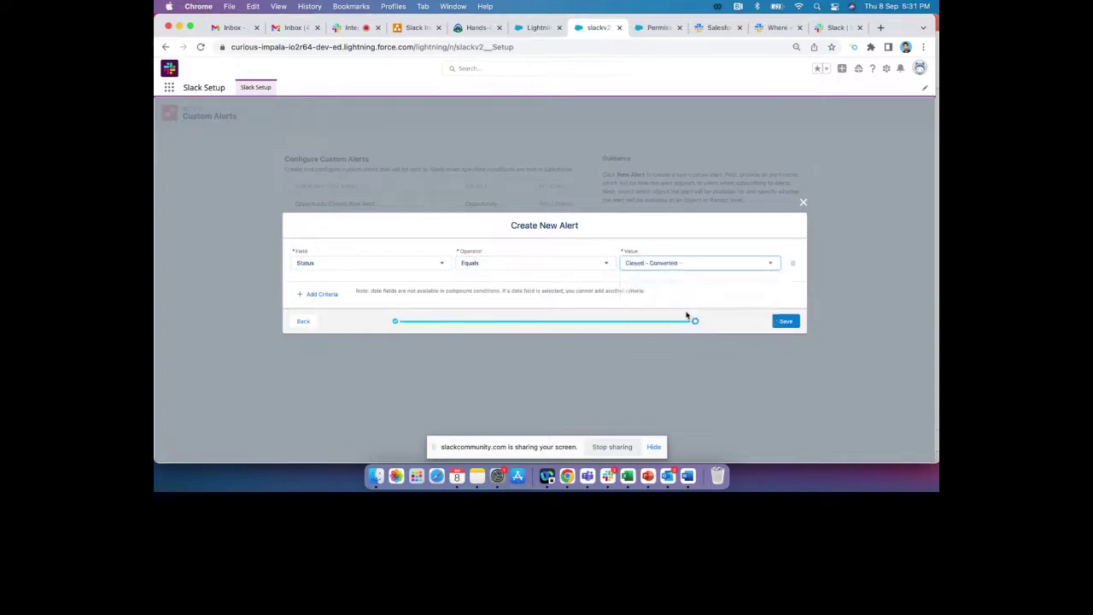
click(784, 320)
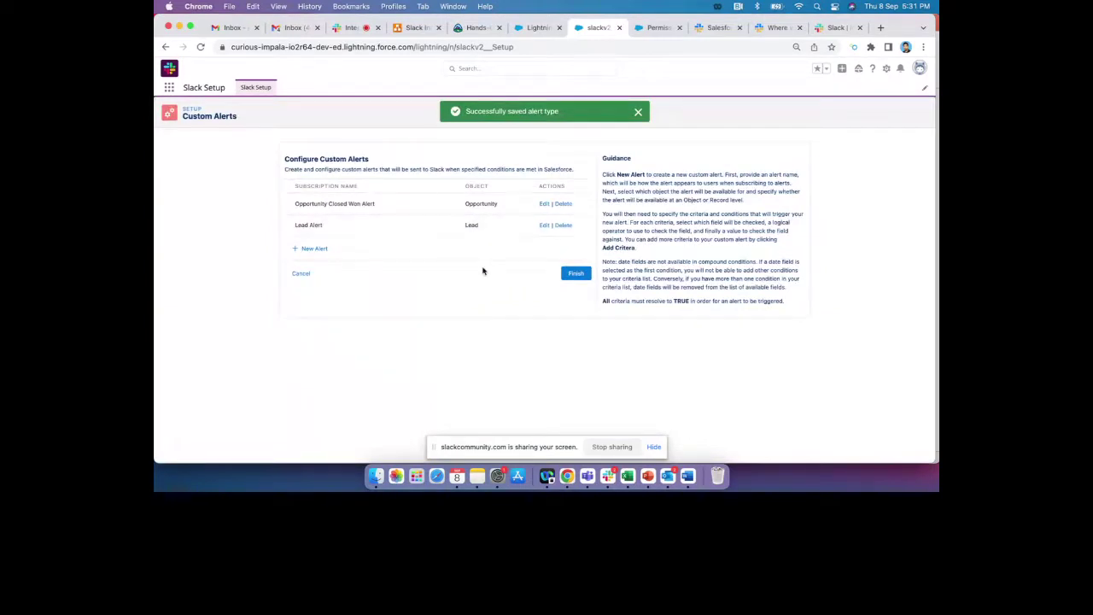
click(574, 273)
Continue to Org Configuration, deselect all layouts, and select the Marketing, Sales, Support and standard Lead layouts for Slack actions
scroll(568, 256, down, 2)
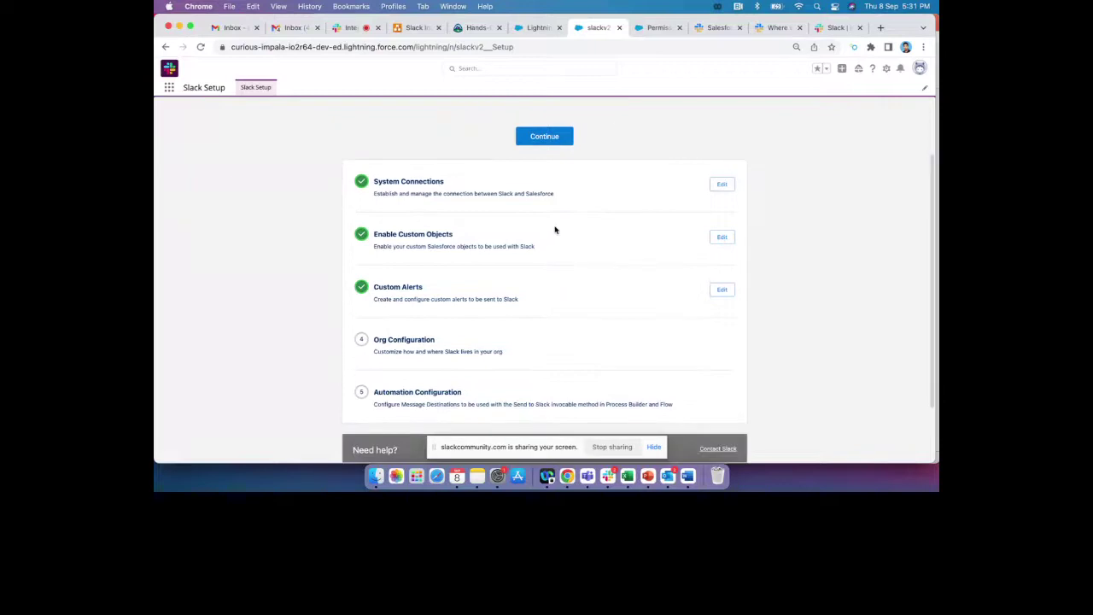
click(543, 139)
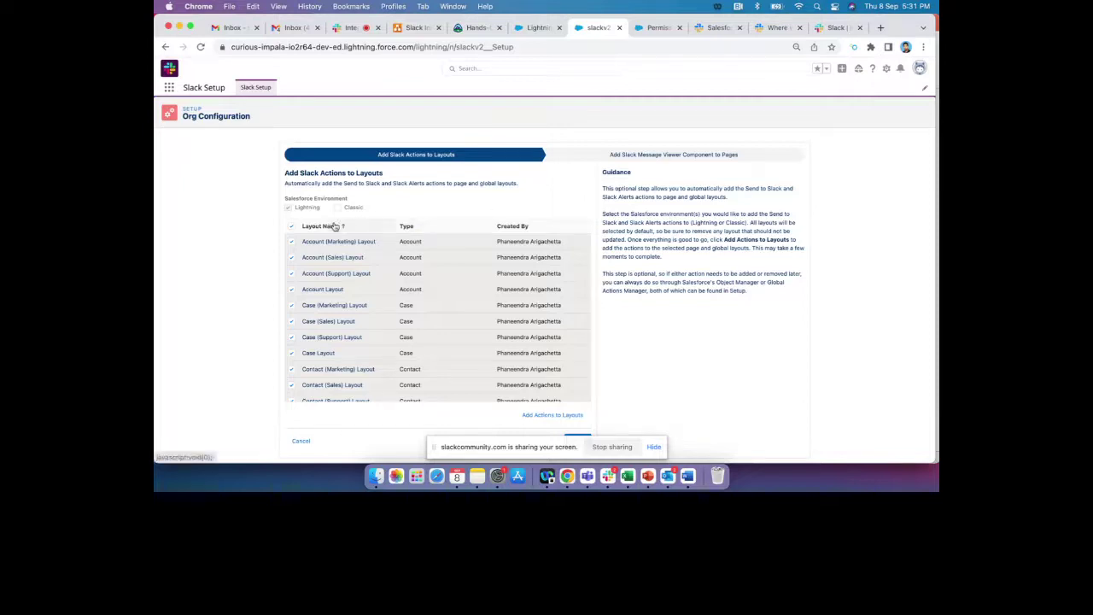
click(290, 227)
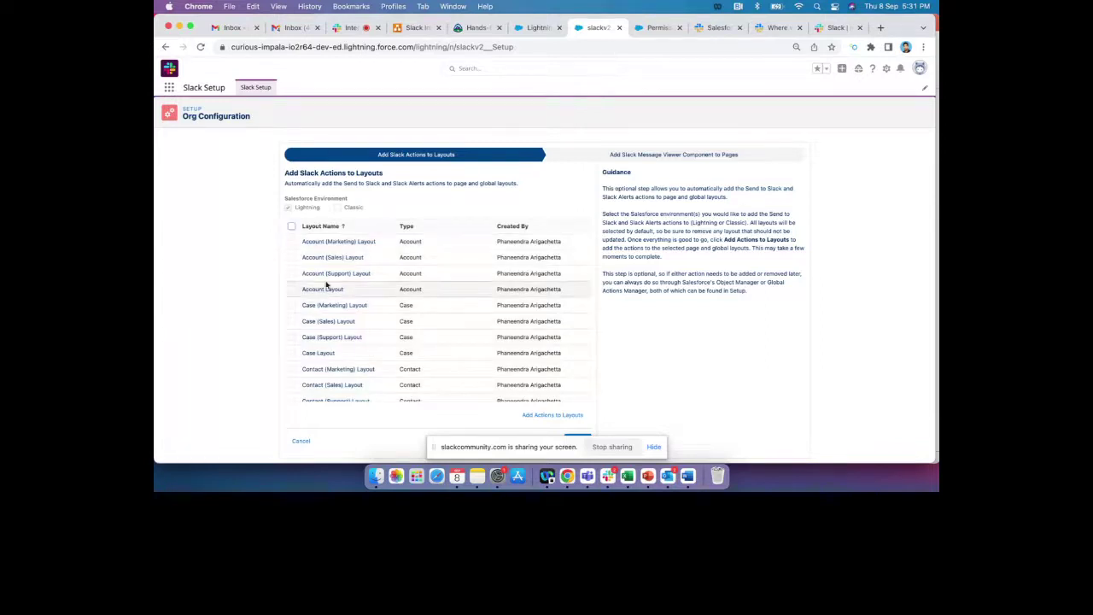
scroll(327, 285, down, 5)
scroll(306, 297, down, 1)
click(291, 297)
click(292, 314)
click(290, 329)
click(291, 344)
Also select the Marketing, Sales, Support and standard Opportunity layouts, and add the Slack actions to all selected layouts
scroll(294, 337, down, 1)
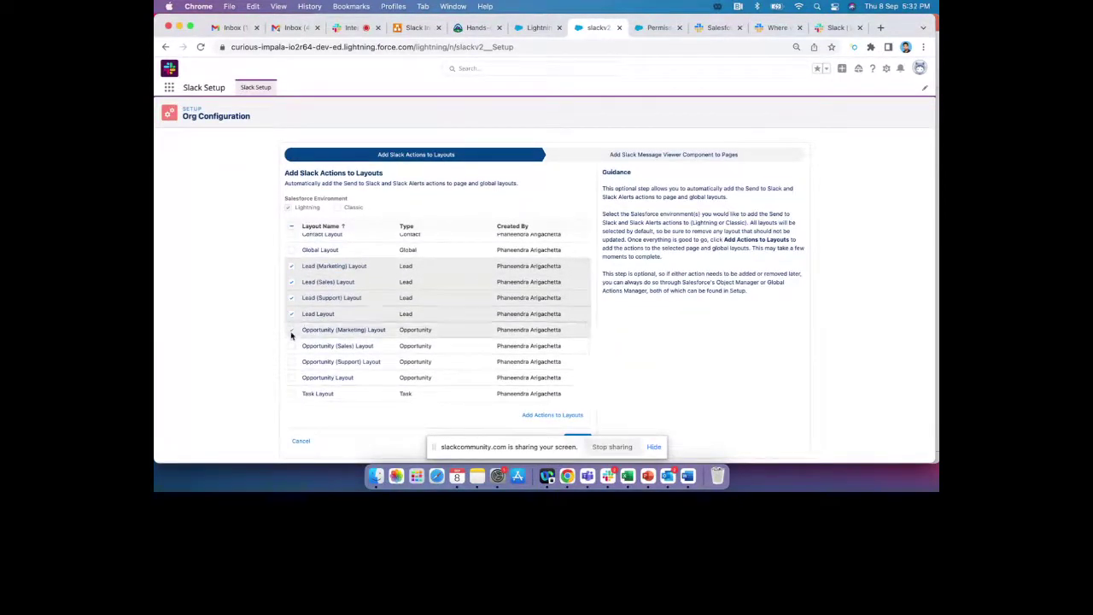
click(290, 331)
click(290, 346)
click(291, 361)
click(291, 377)
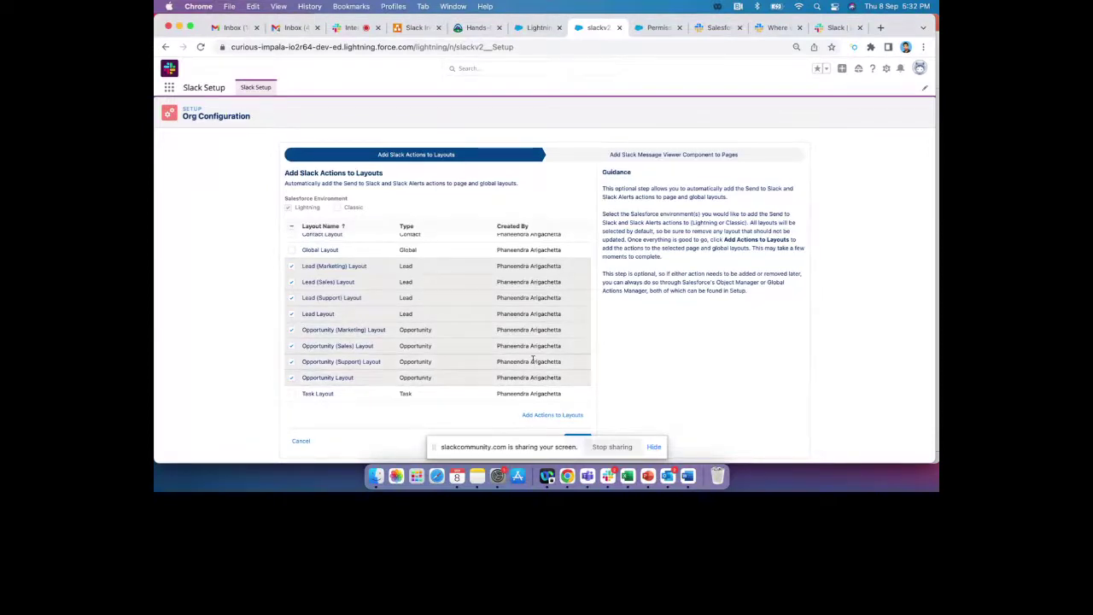
click(555, 416)
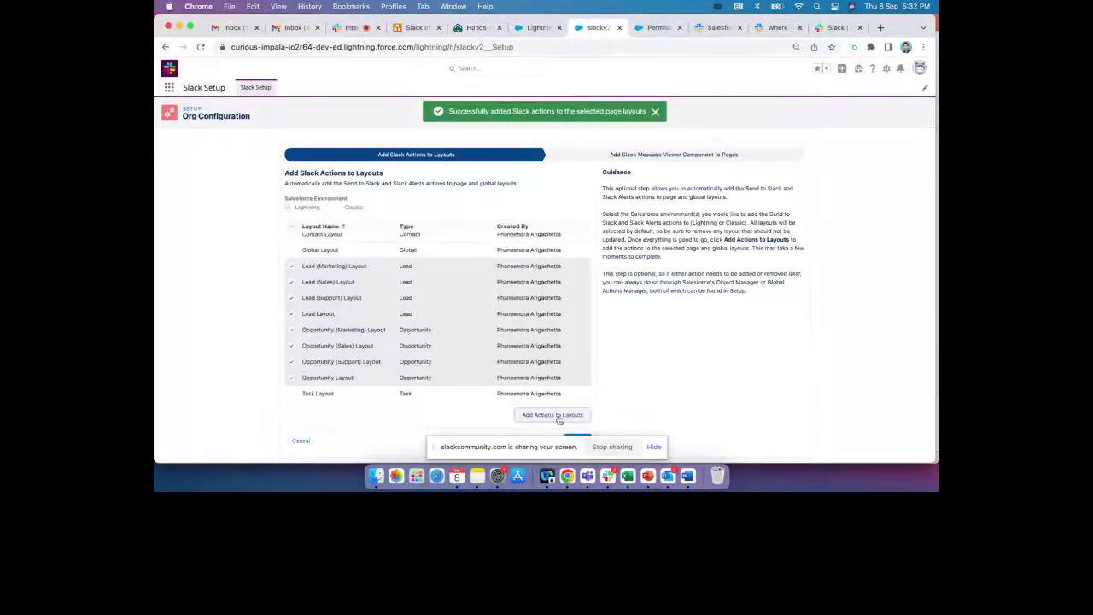
Finish Org Configuration without adding the Slack Message Viewer component to any page, and continue to Automation Configuration
scroll(555, 401, down, 1)
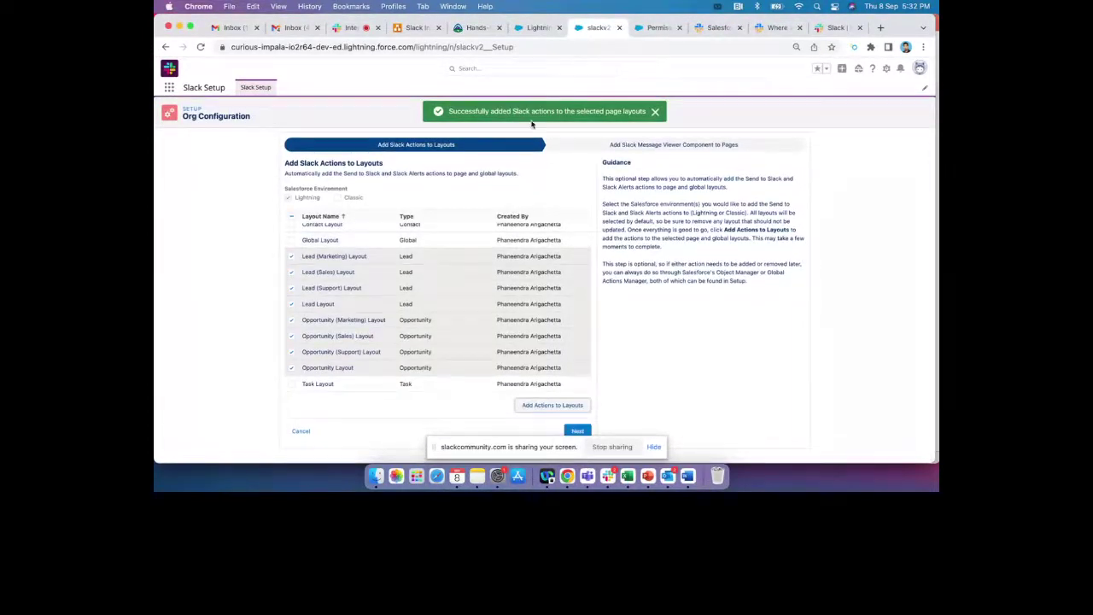
click(576, 431)
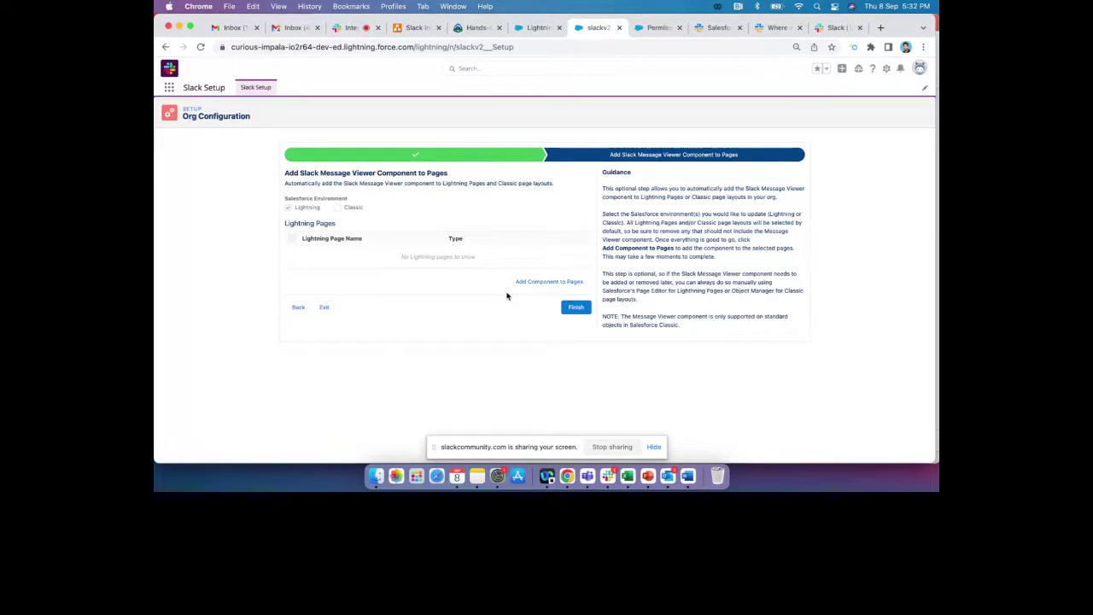
click(572, 310)
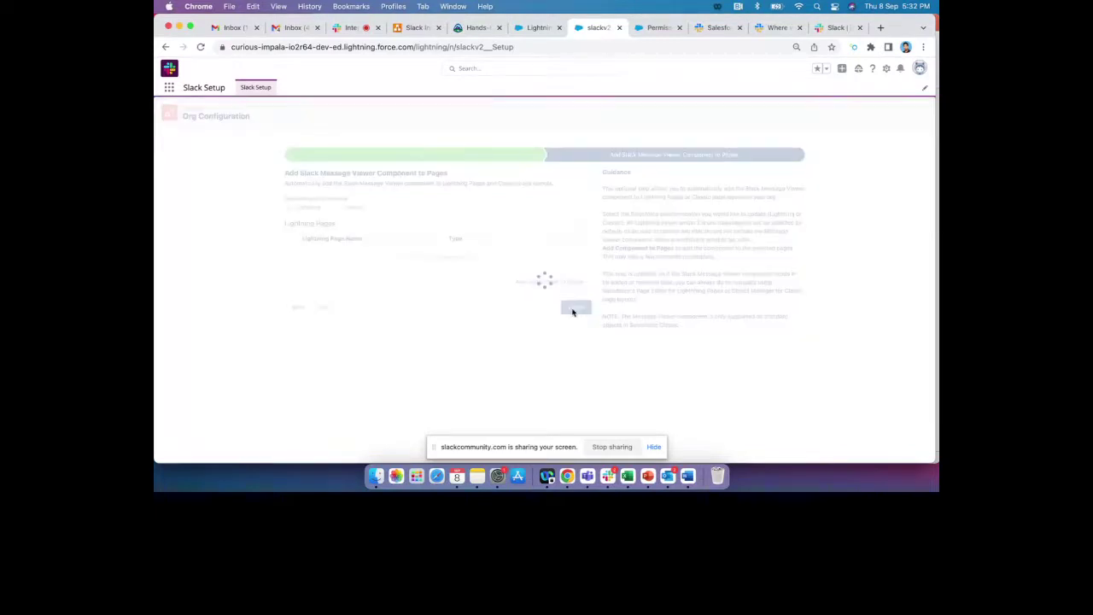
scroll(598, 260, down, 2)
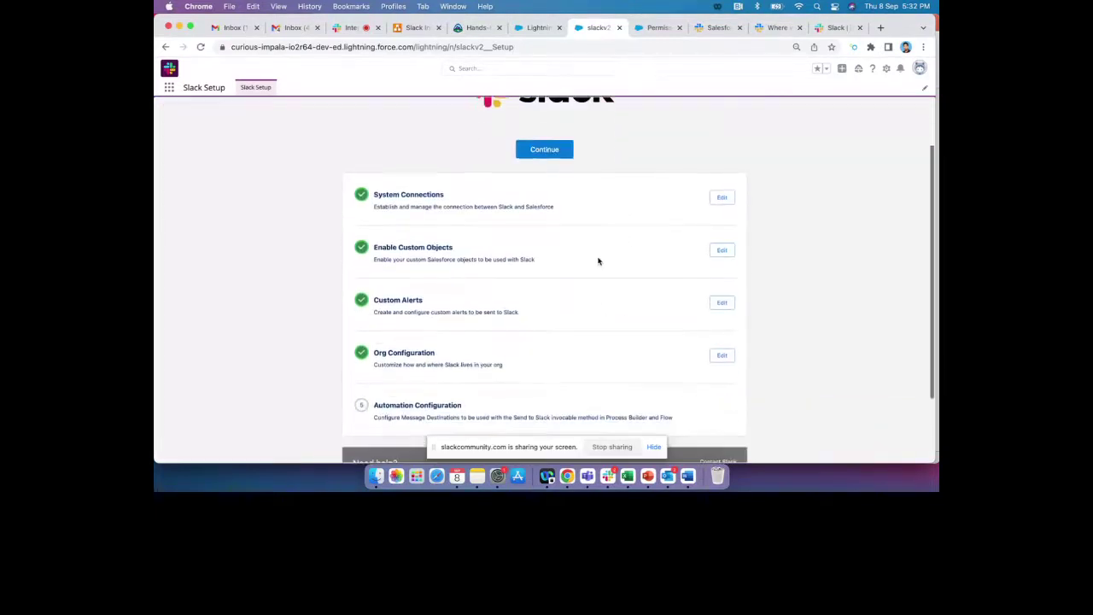
scroll(547, 320, down, 1)
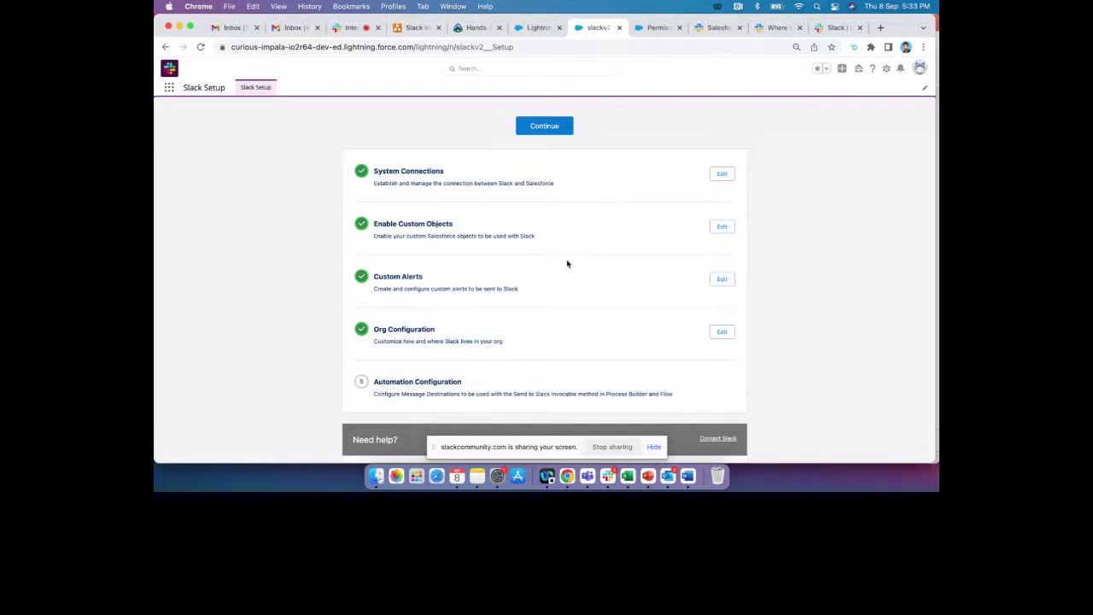
click(539, 126)
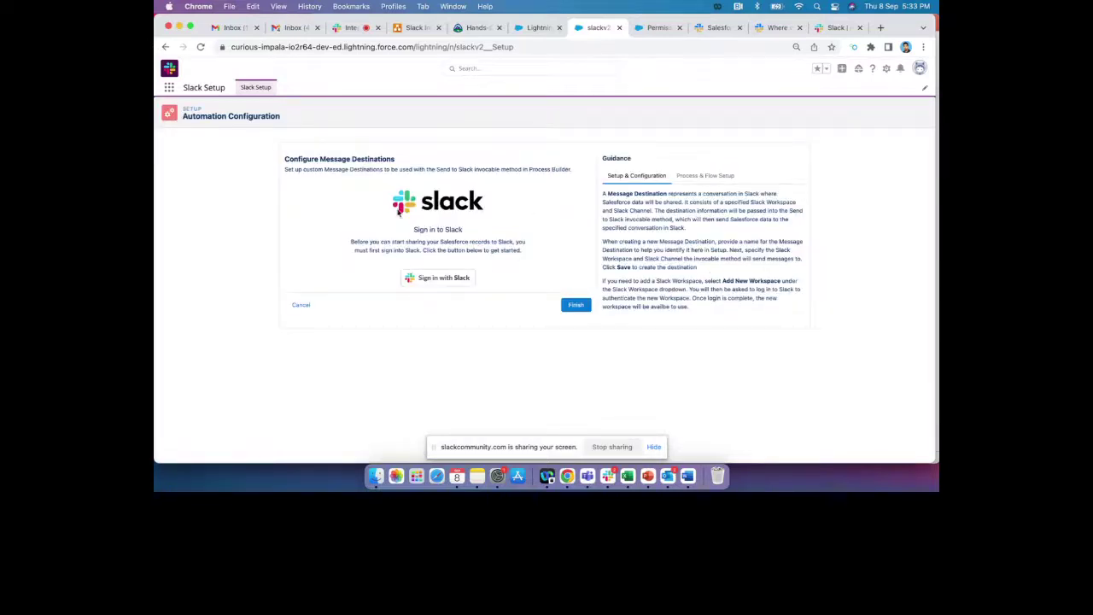
Try to sign in to Slack for message destinations, allowing Salesforce to access the Sfdc-slack-integration workspace
click(443, 279)
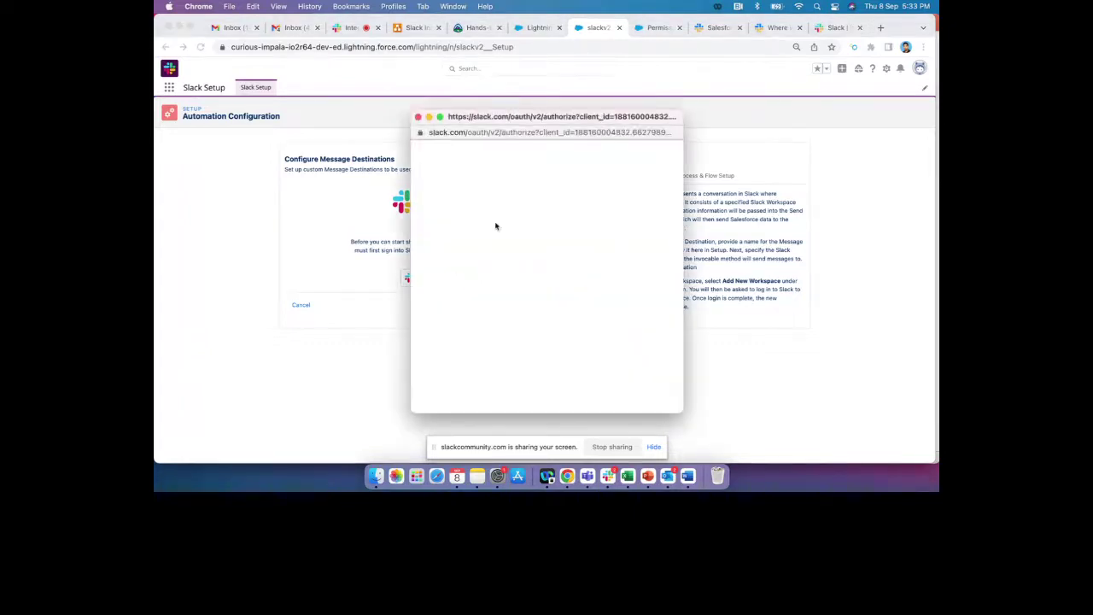
scroll(605, 258, down, 3)
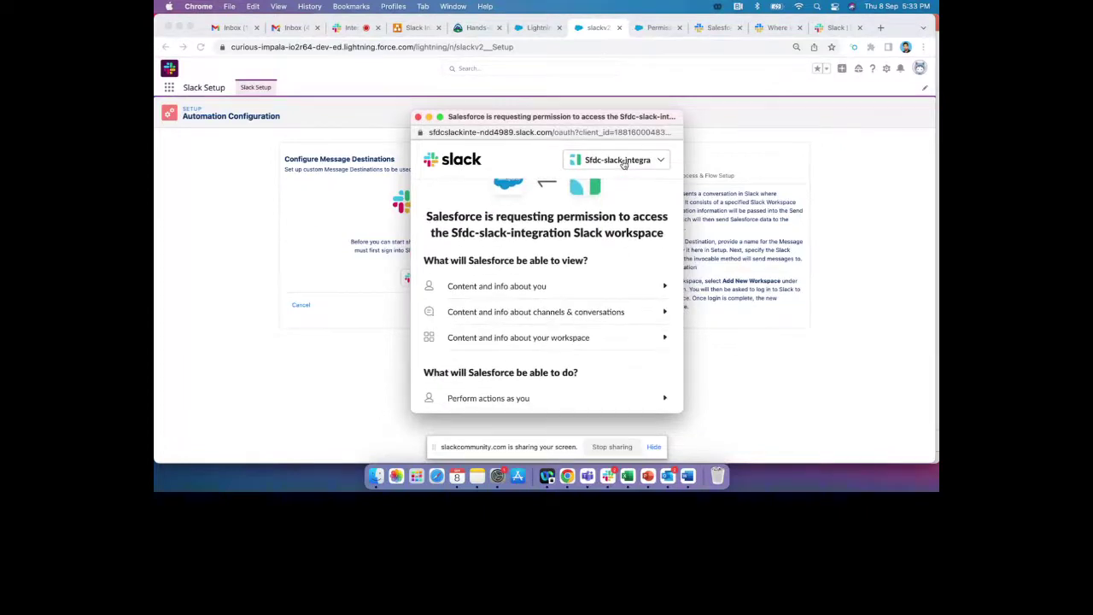
scroll(614, 205, up, 3)
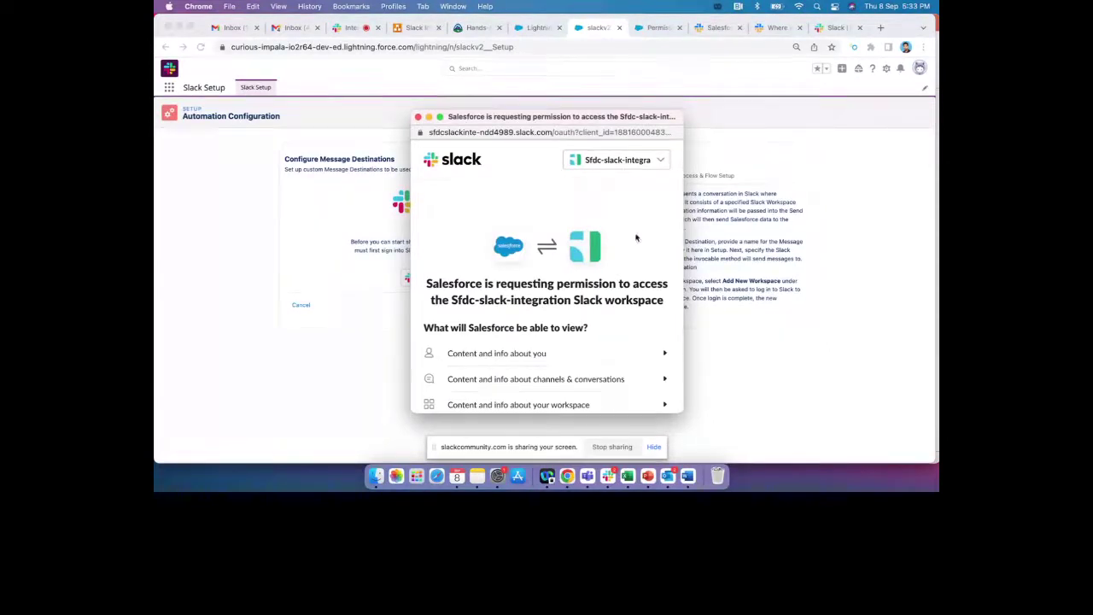
scroll(636, 237, down, 5)
click(568, 343)
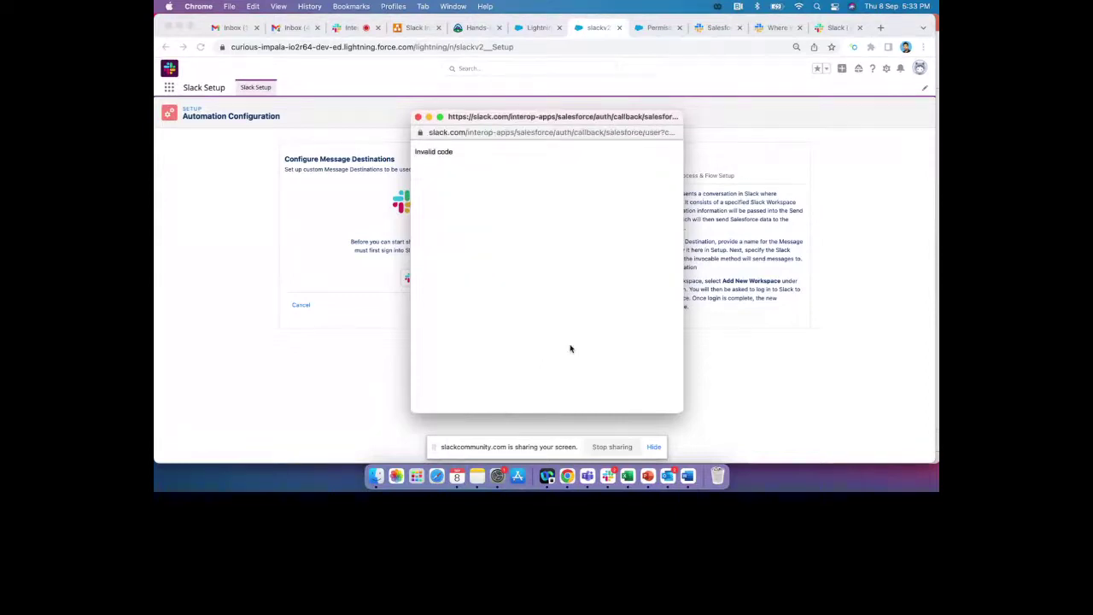
drag(457, 155, 415, 154)
click(427, 154)
click(608, 477)
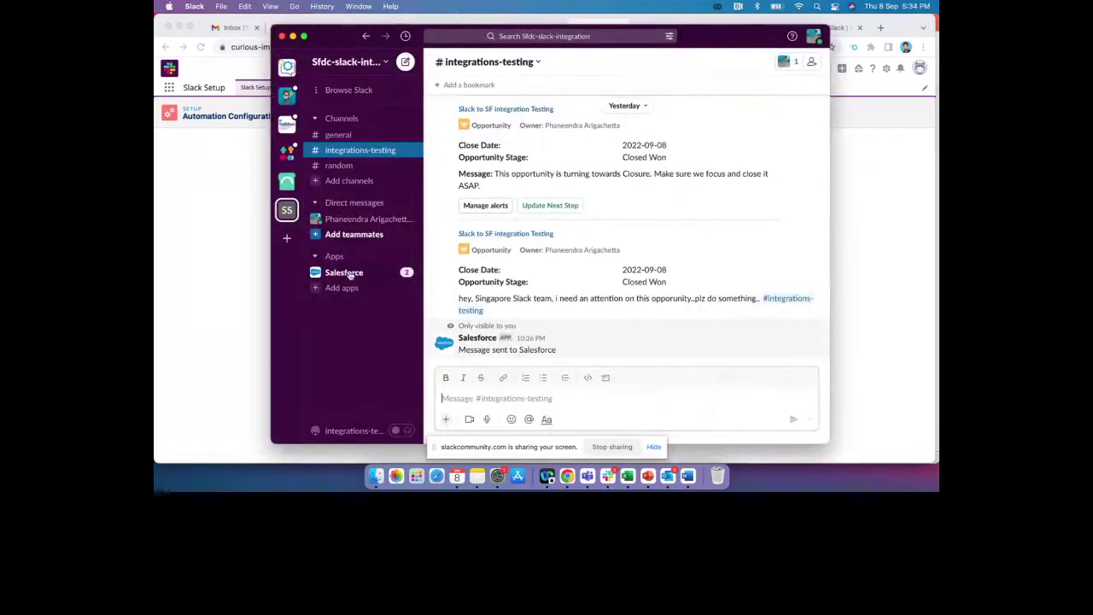
click(220, 322)
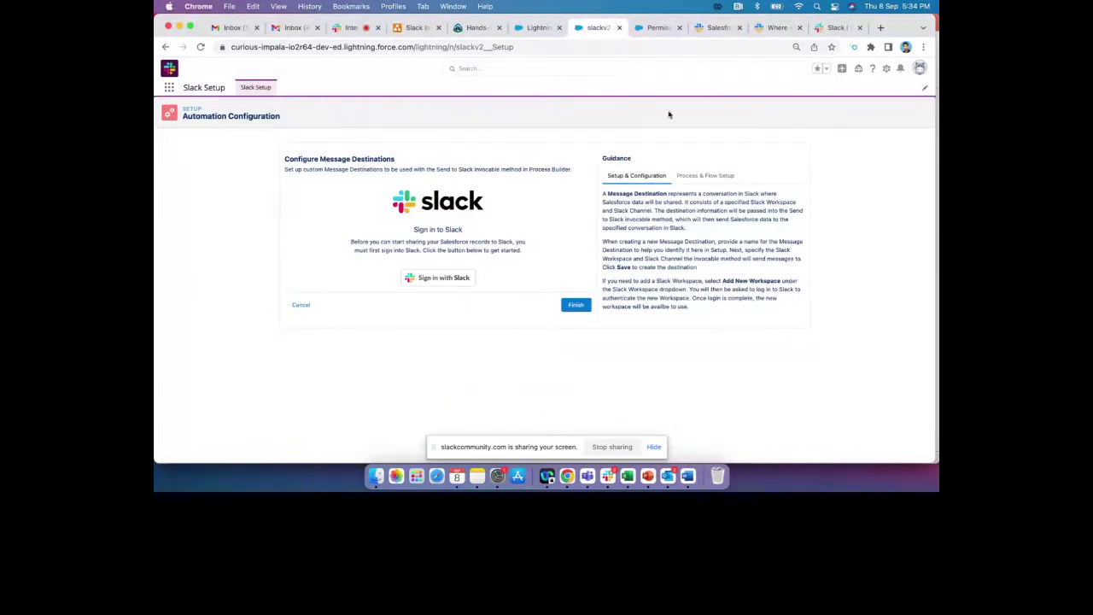
Launch the empathetic-narwhal playground from Hands-On Orgs and close the earlier playground's pages
click(476, 29)
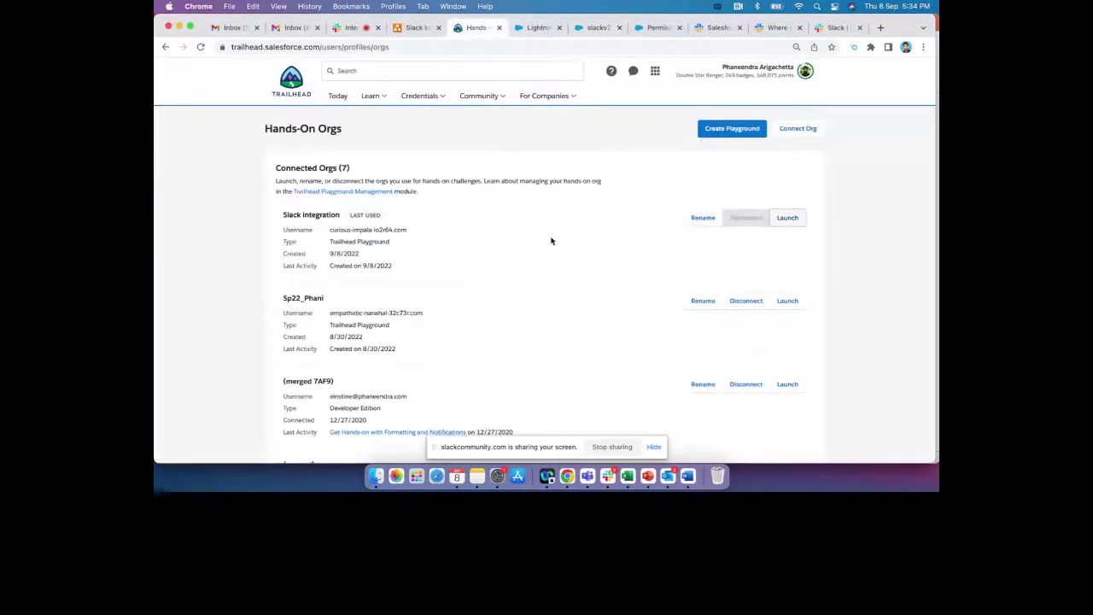
click(787, 304)
click(584, 28)
click(584, 28)
click(561, 31)
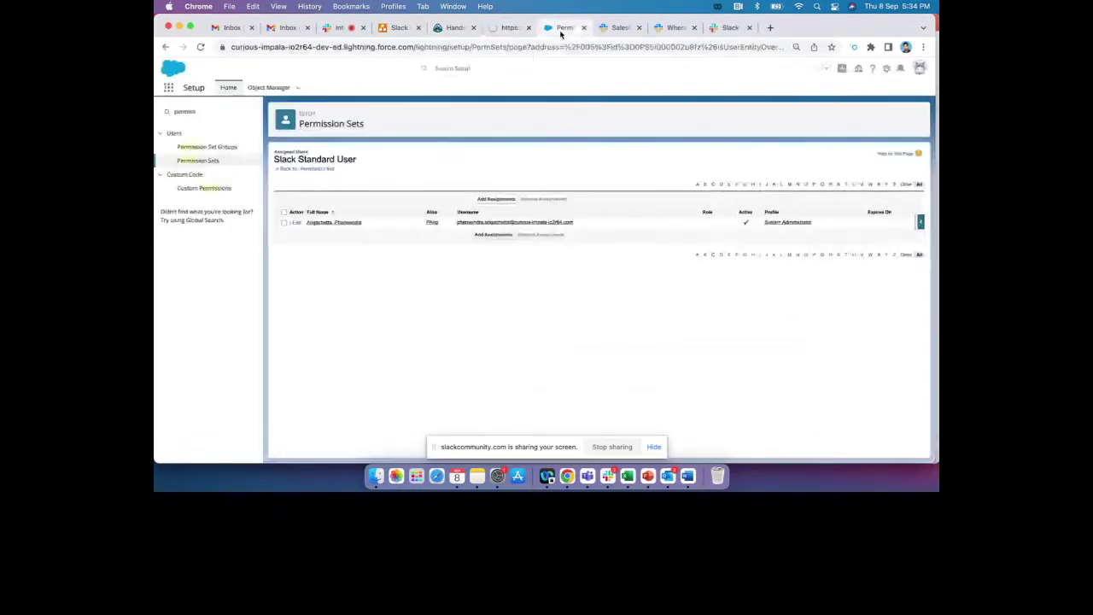
click(584, 28)
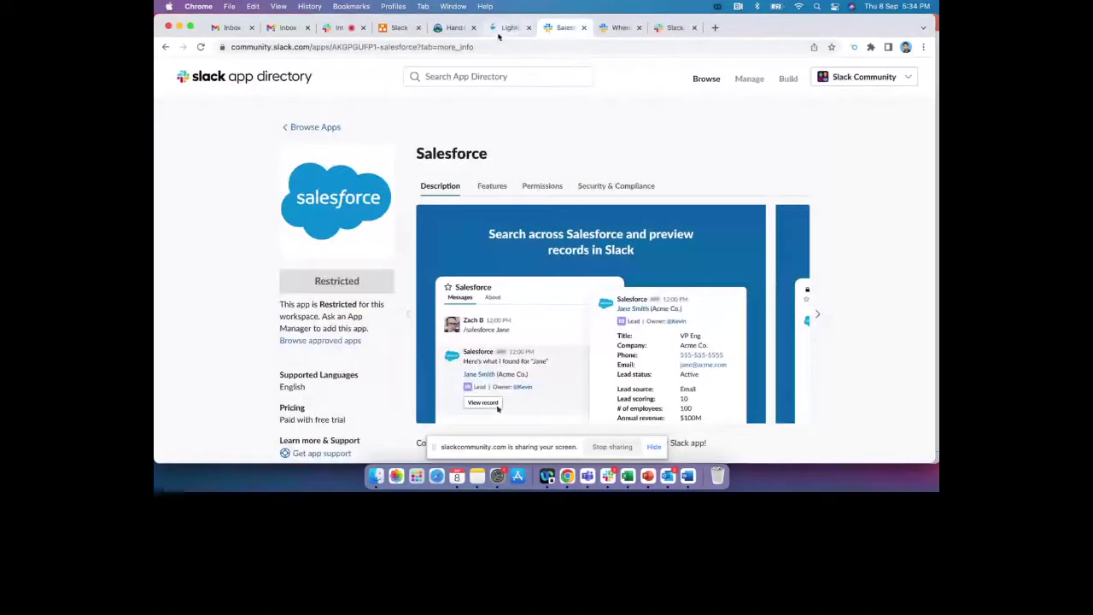
click(497, 30)
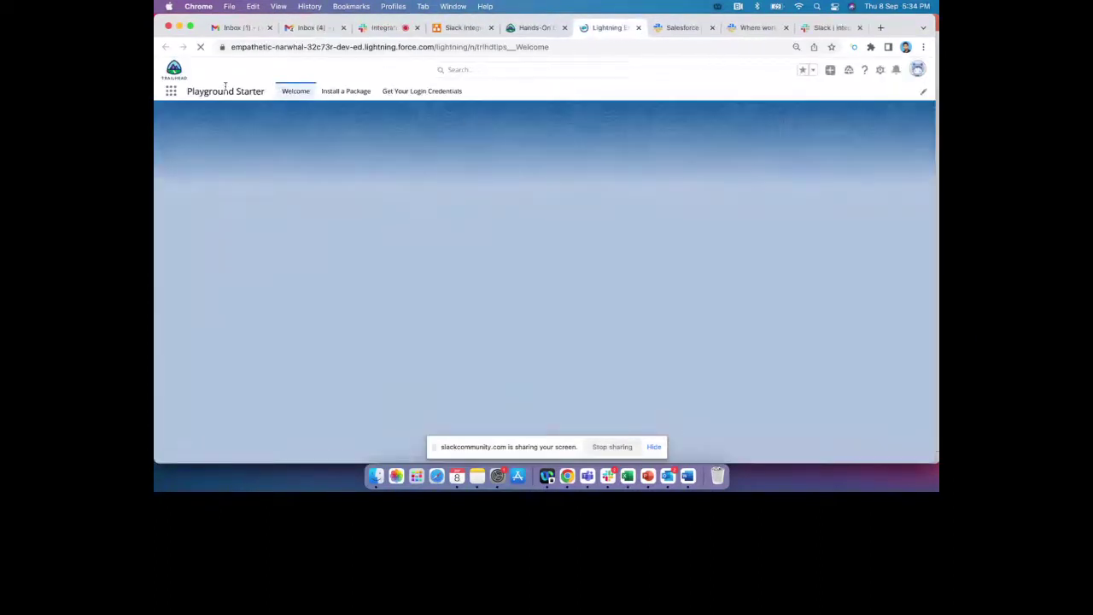
Find and open the Slack Setup app in this playground, and open its Automation Configuration for editing
click(171, 91)
text(sla)
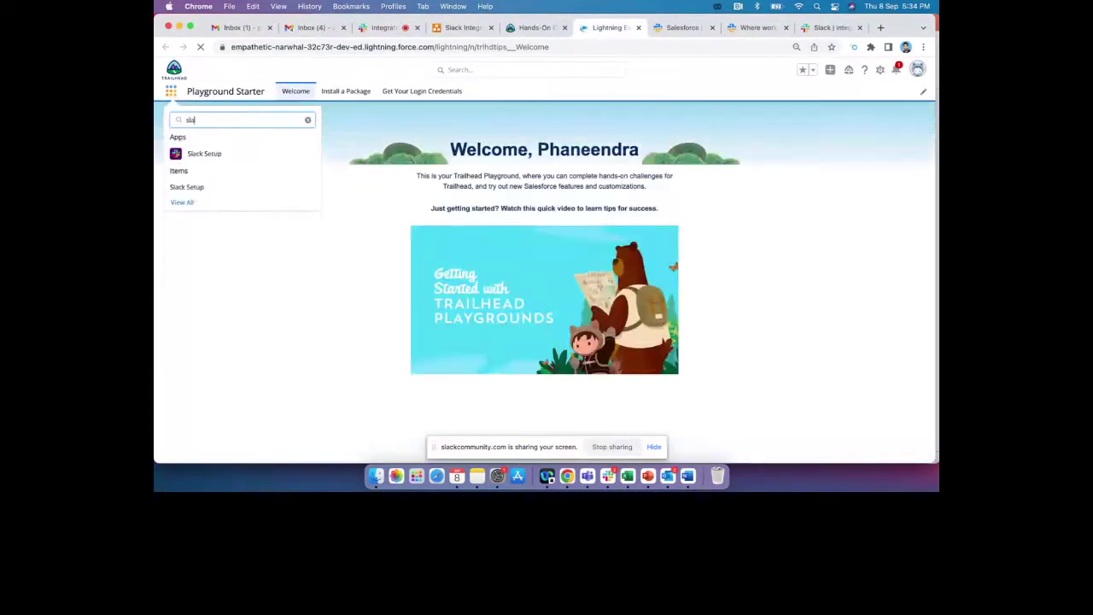
text(c)
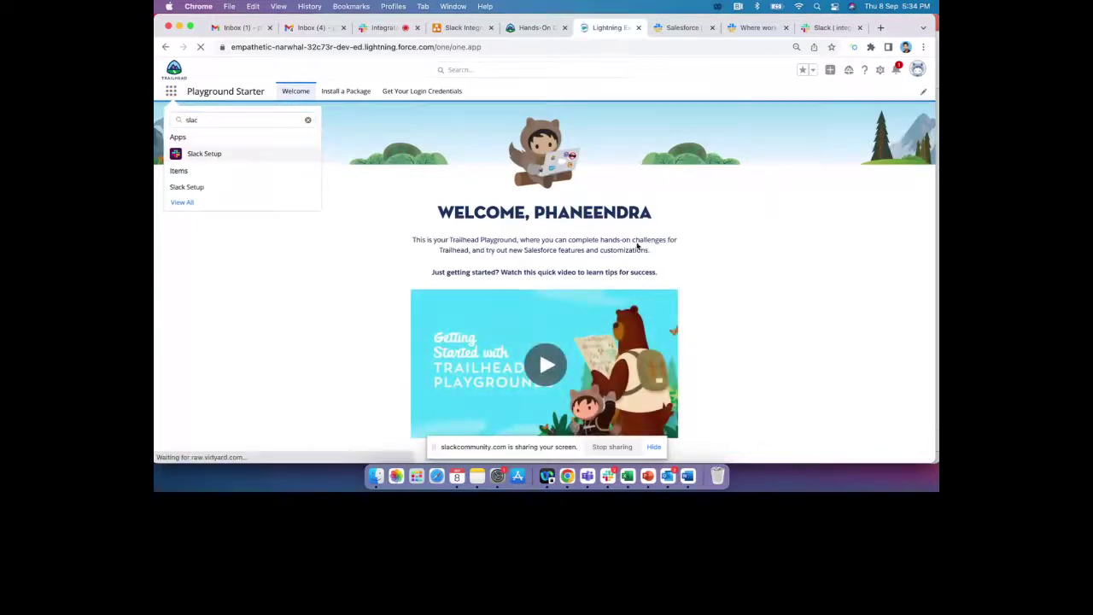
key(Return)
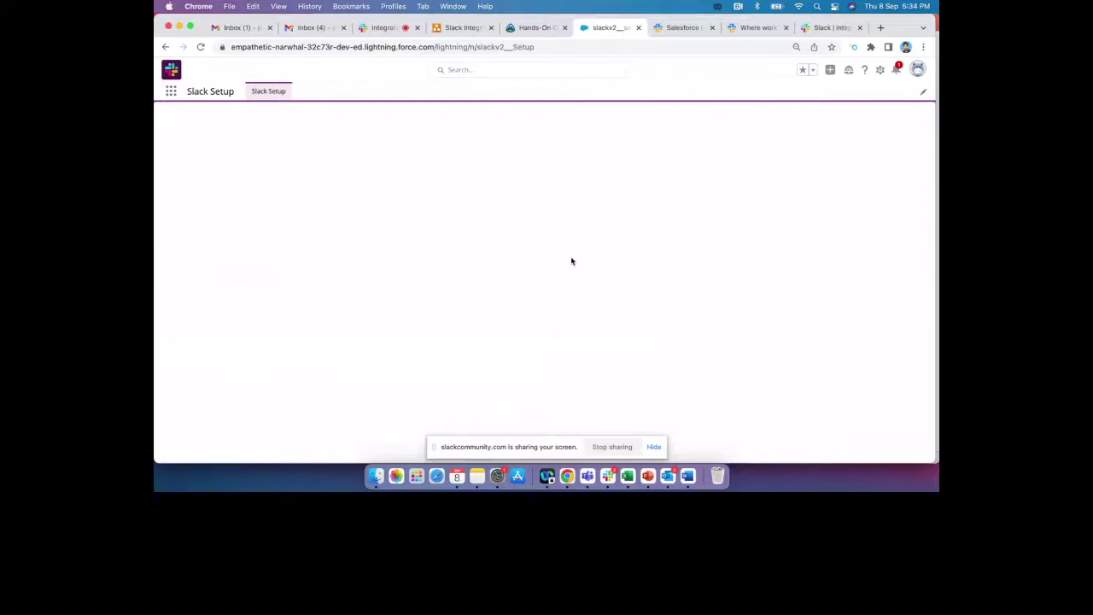
scroll(571, 260, down, 5)
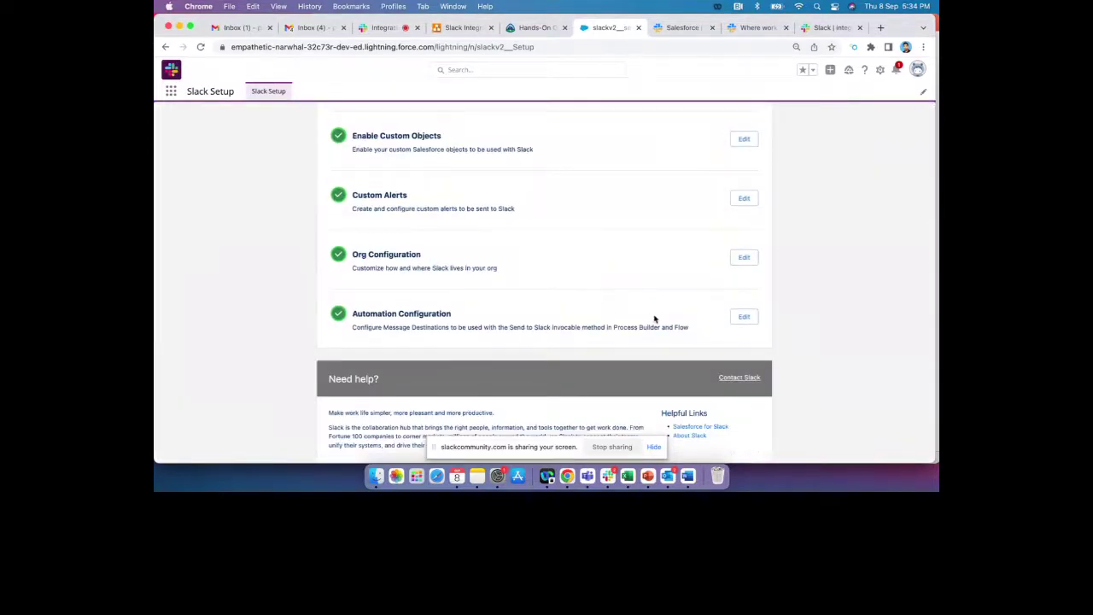
click(744, 317)
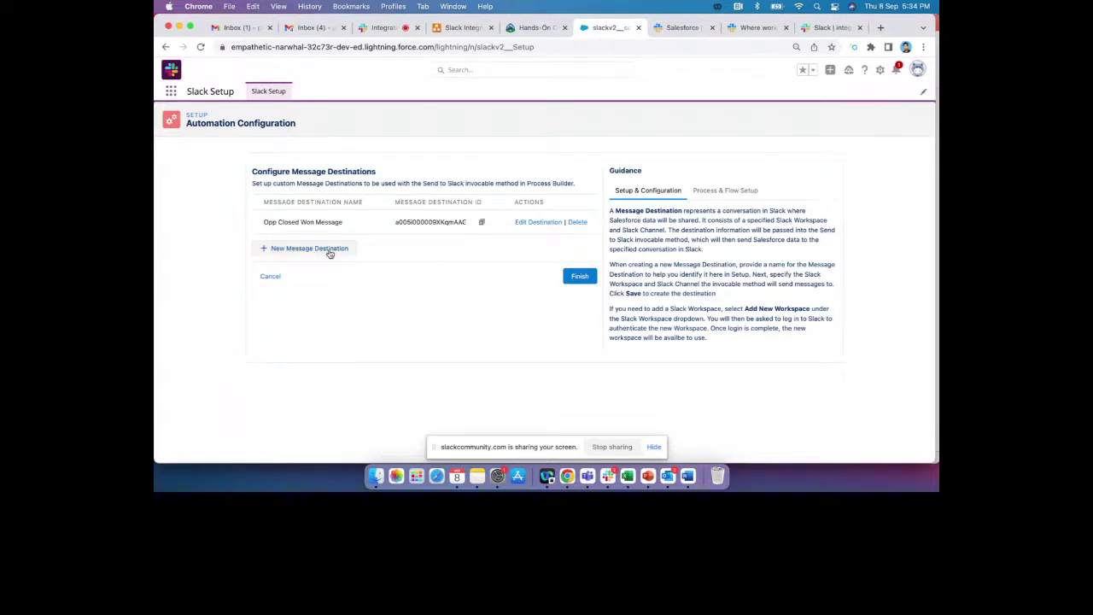
Check the integrations-testing channel in Slack and read the latest attendee messages in the live session chat
click(384, 28)
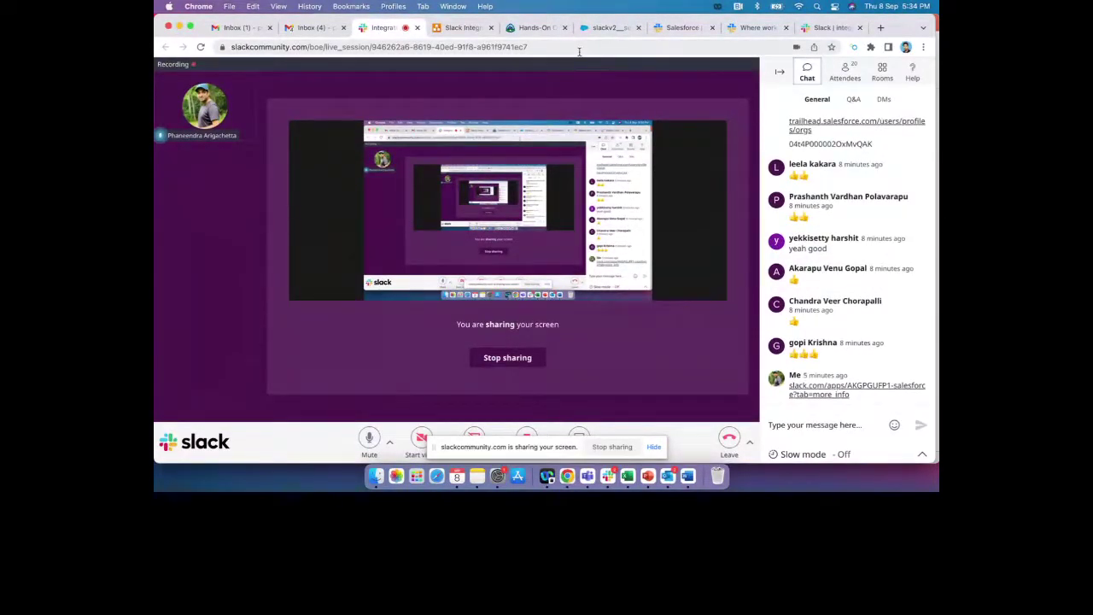
click(603, 32)
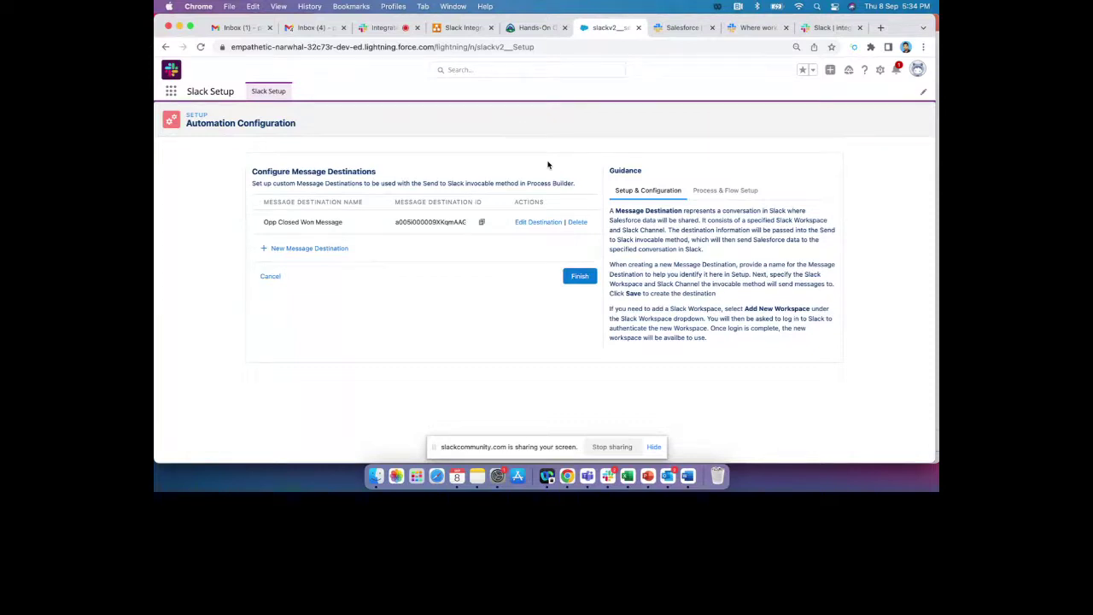
click(758, 27)
click(813, 29)
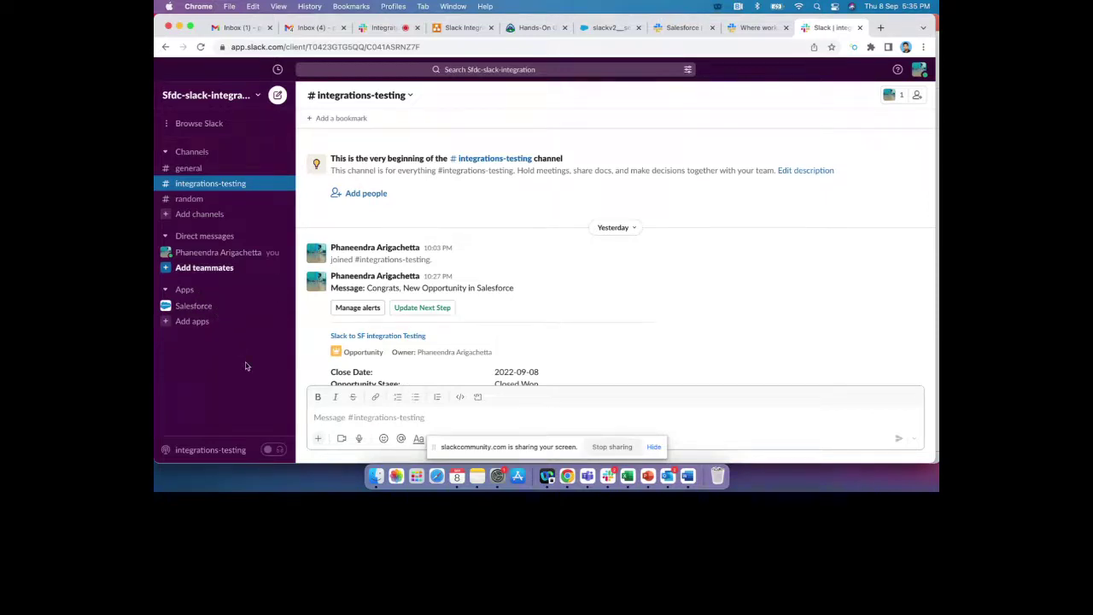
click(385, 27)
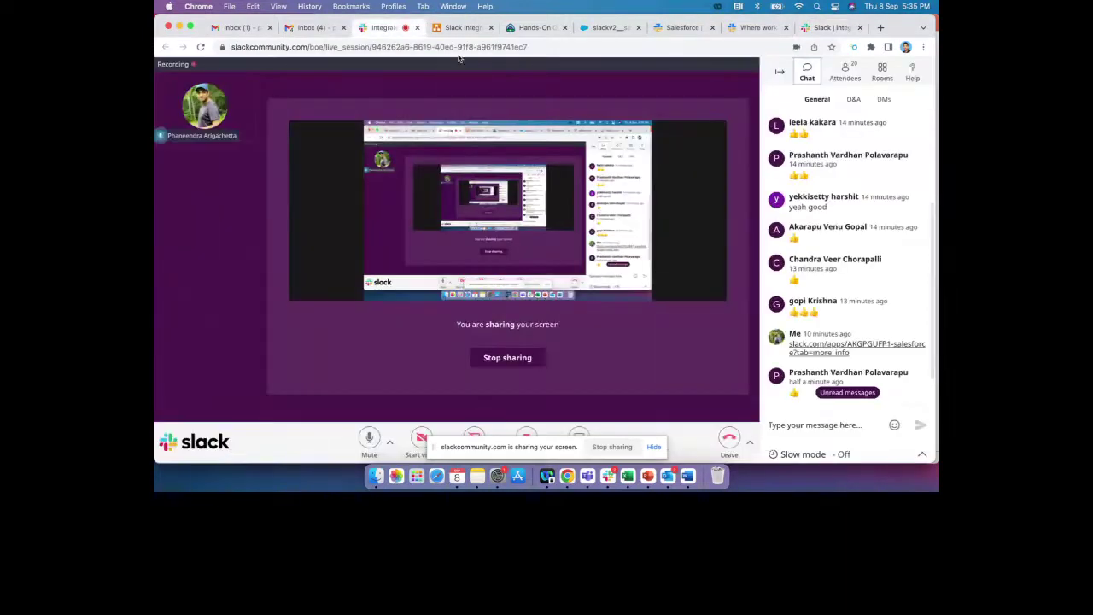
scroll(834, 262, down, 2)
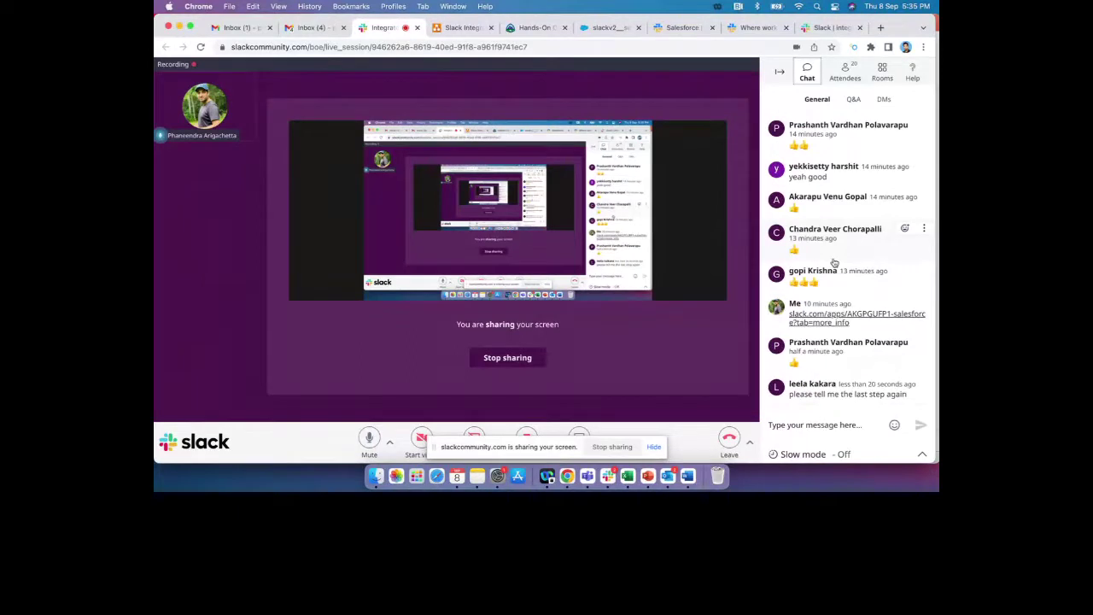
Review the Slack Setup sections from the app's home page, and reopen Automation Configuration to examine the listed message destination
click(603, 29)
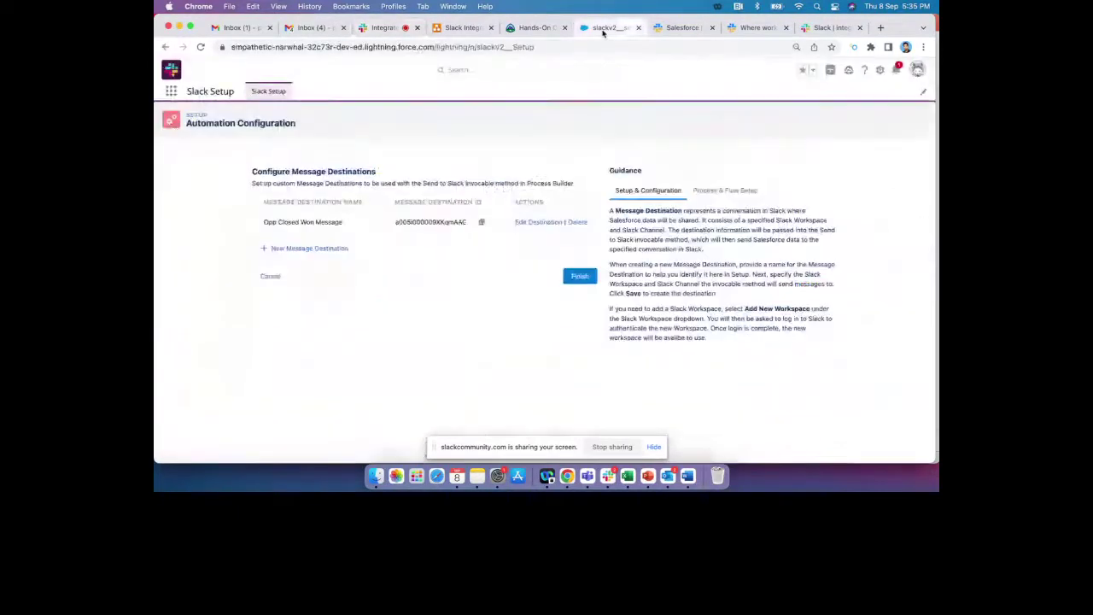
click(266, 92)
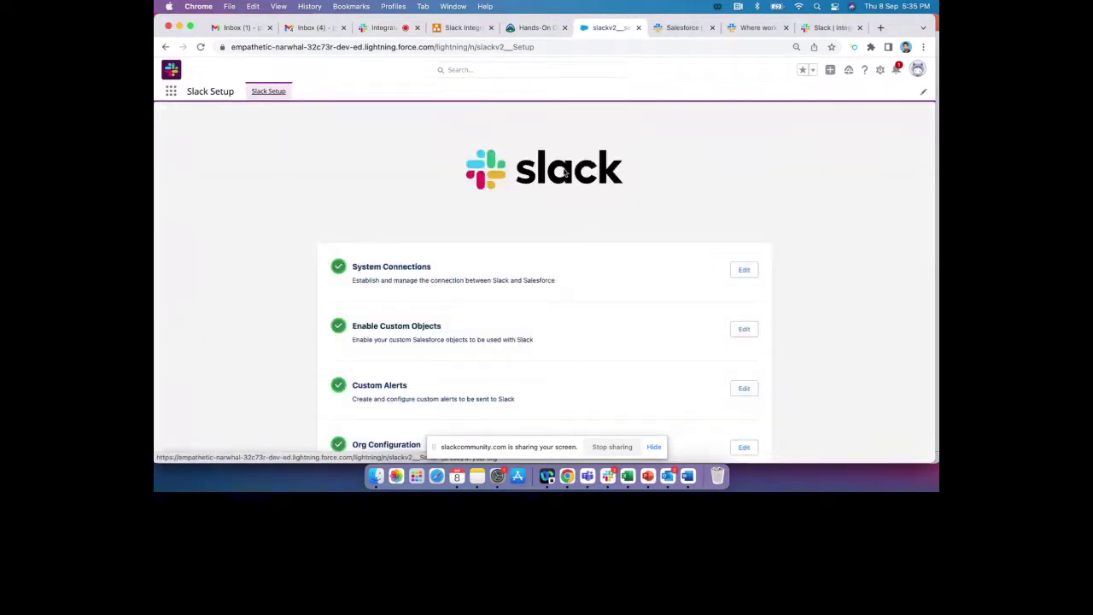
scroll(578, 225, down, 5)
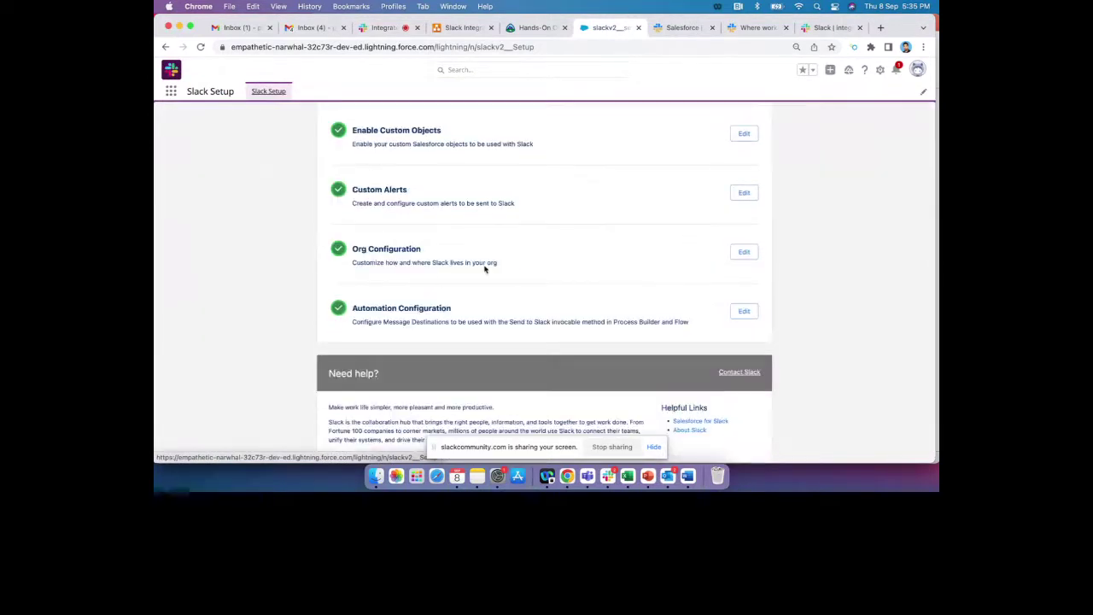
scroll(598, 227, up, 2)
scroll(547, 247, up, 1)
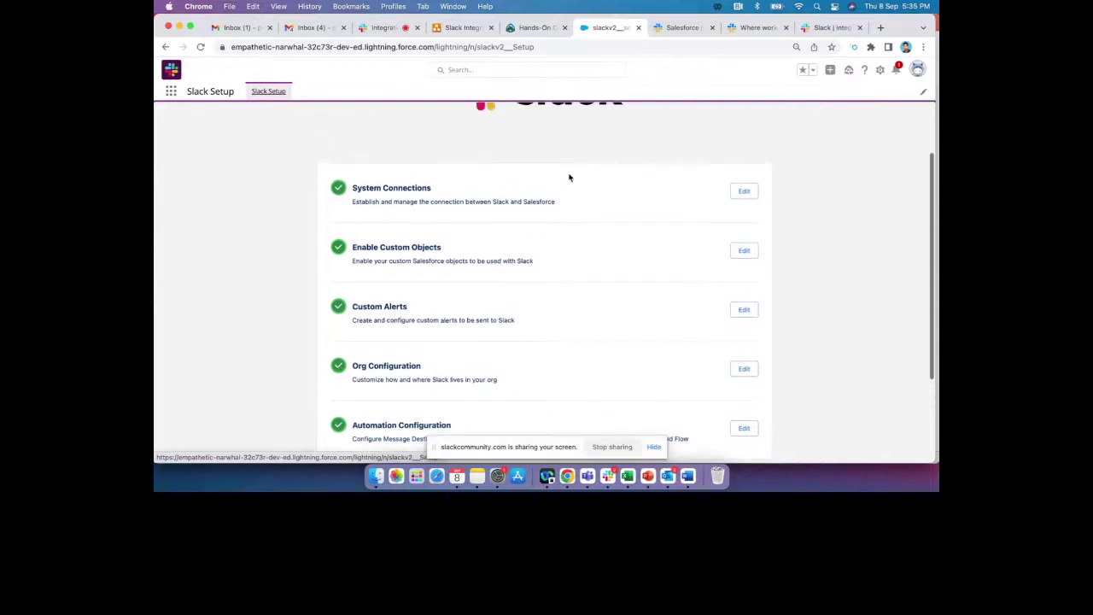
scroll(563, 146, down, 3)
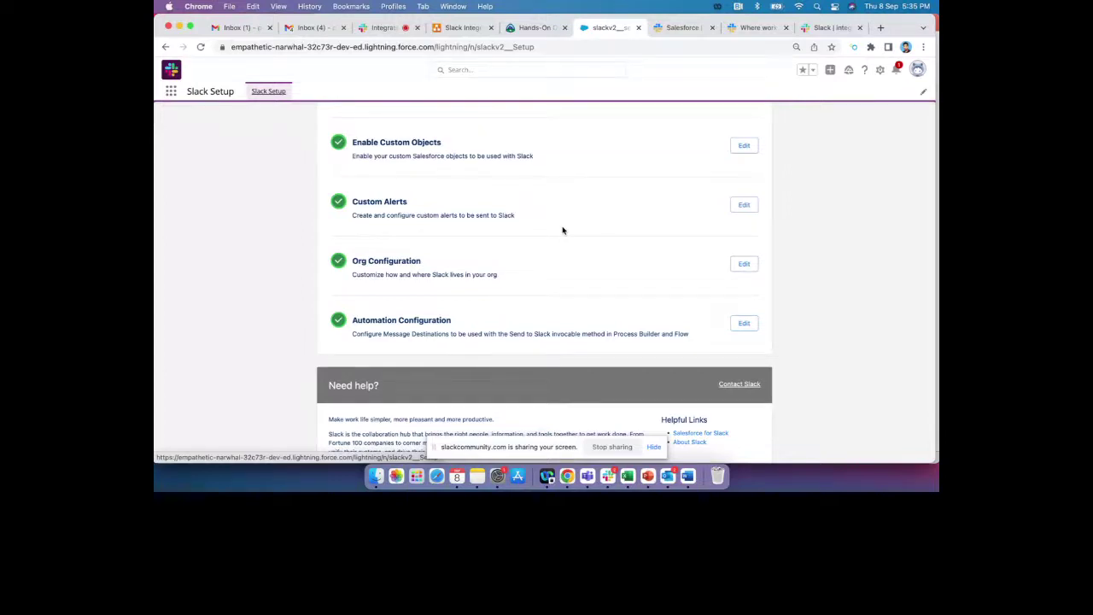
click(744, 322)
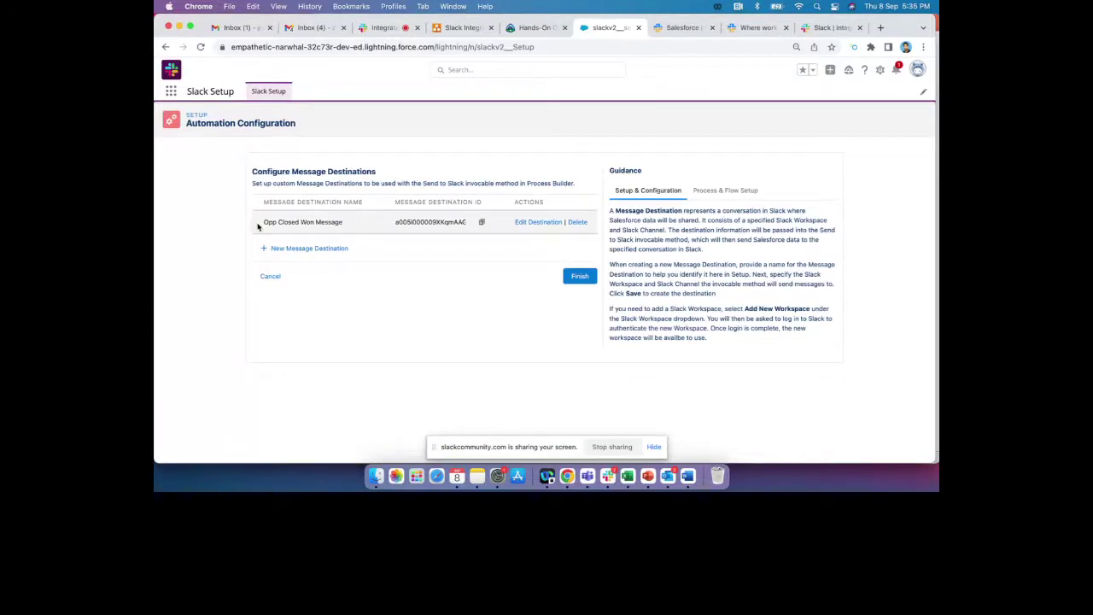
drag(264, 223, 587, 224)
click(408, 297)
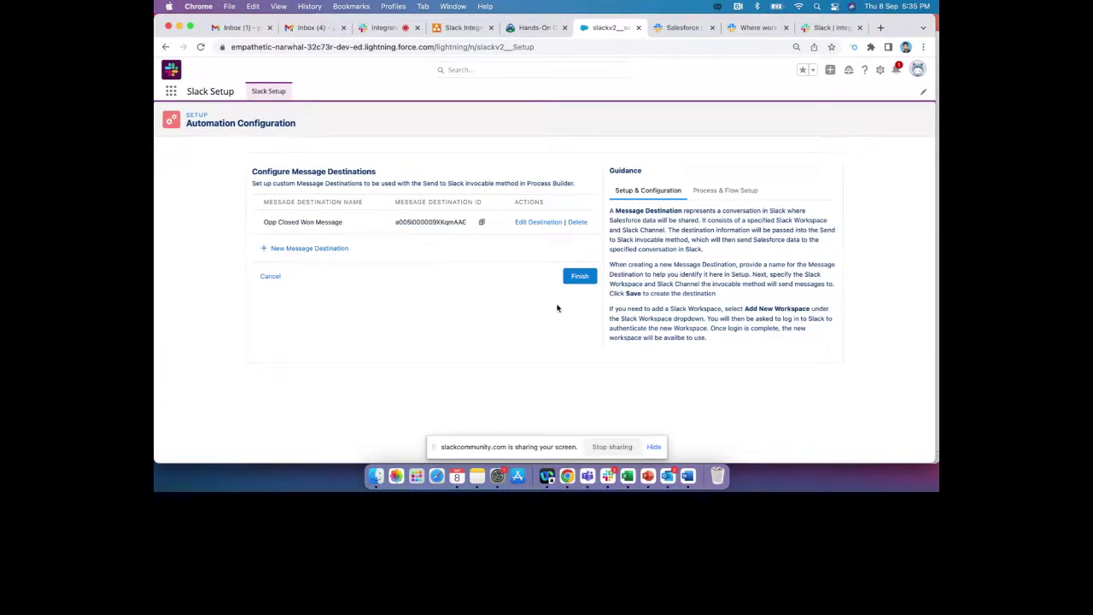
click(379, 28)
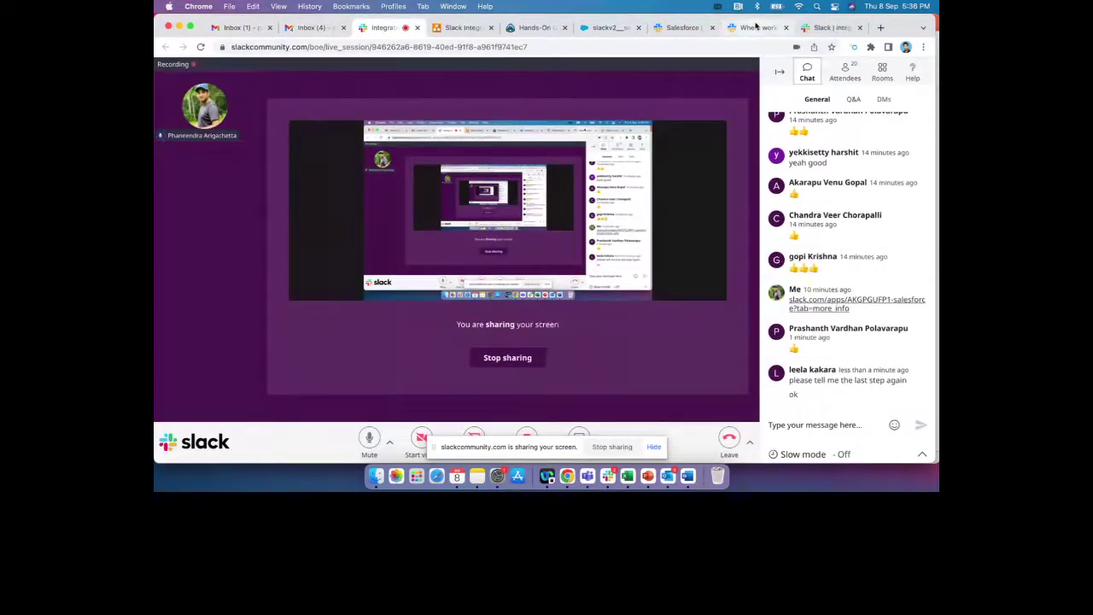
click(603, 28)
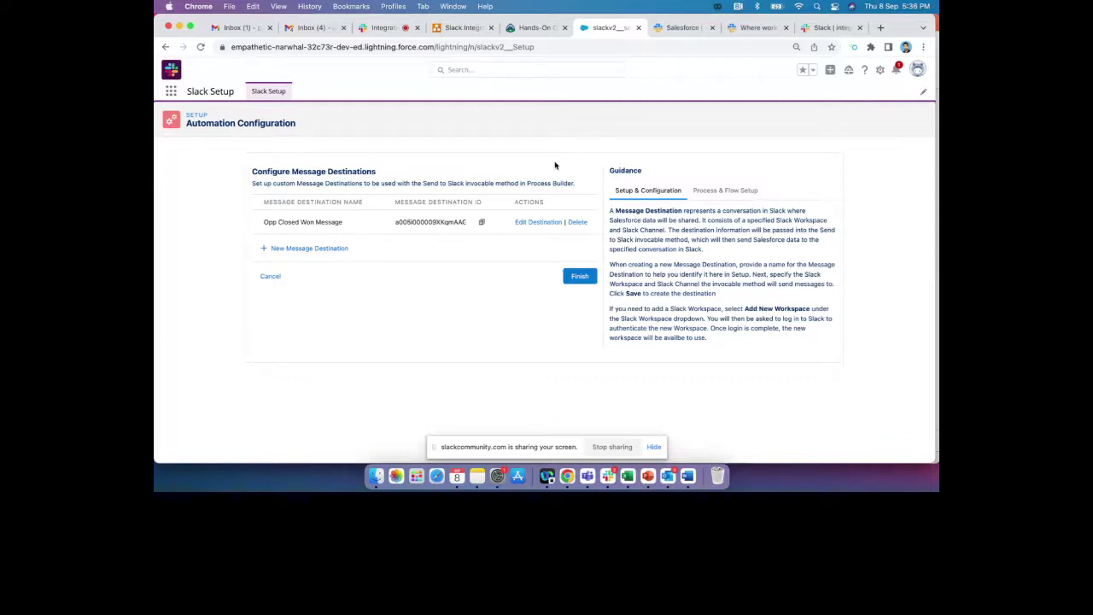
click(384, 27)
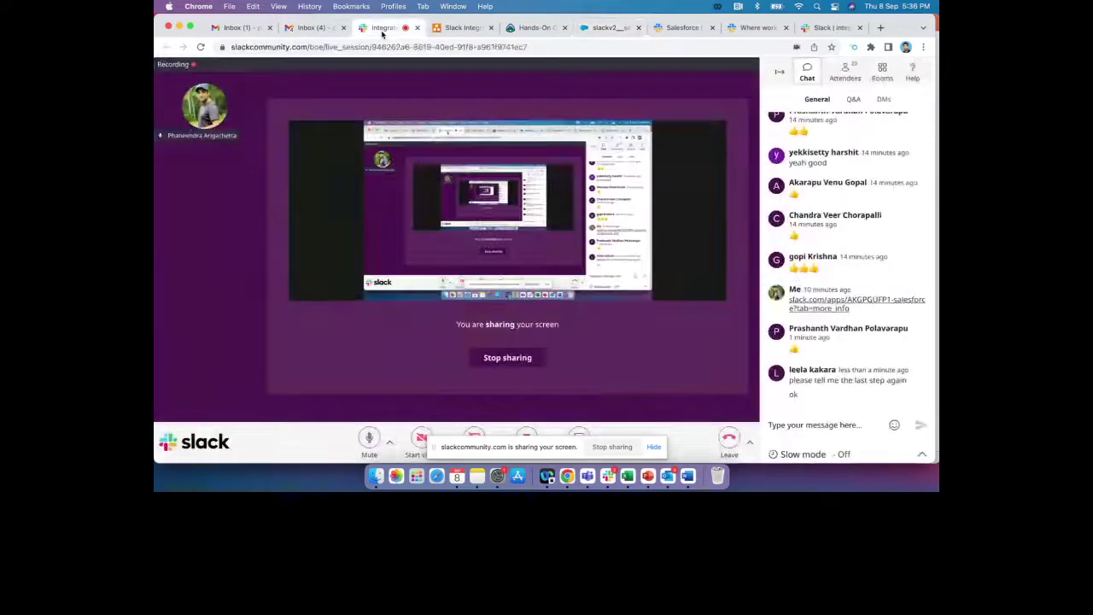
click(546, 28)
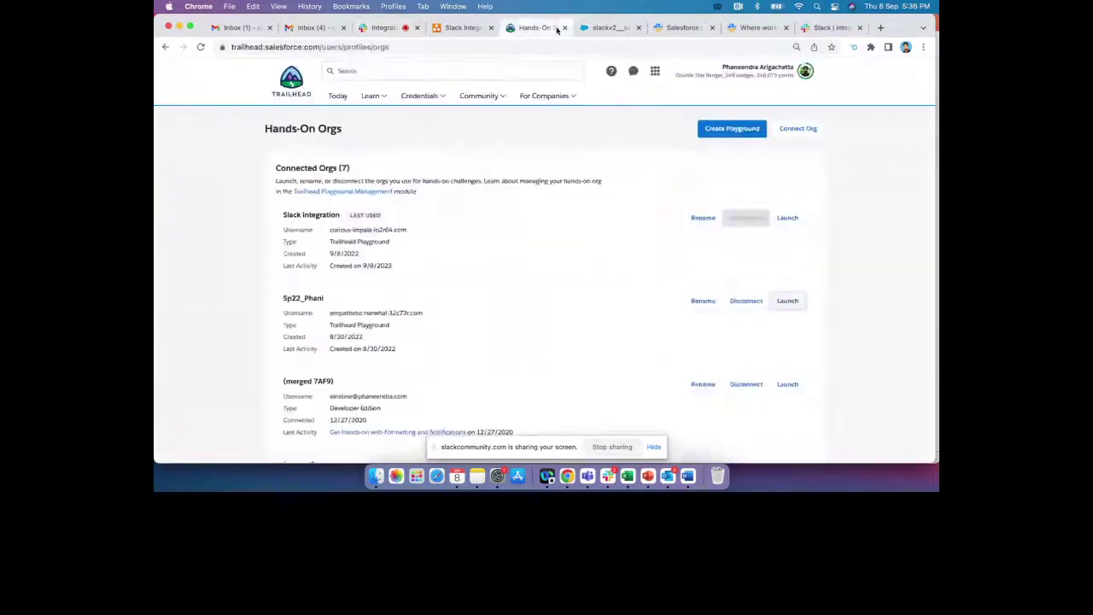
Open the Opp Closed Won Message destination, examine its Slack channel options, and switch to Slack to view the workspace's channels
click(597, 28)
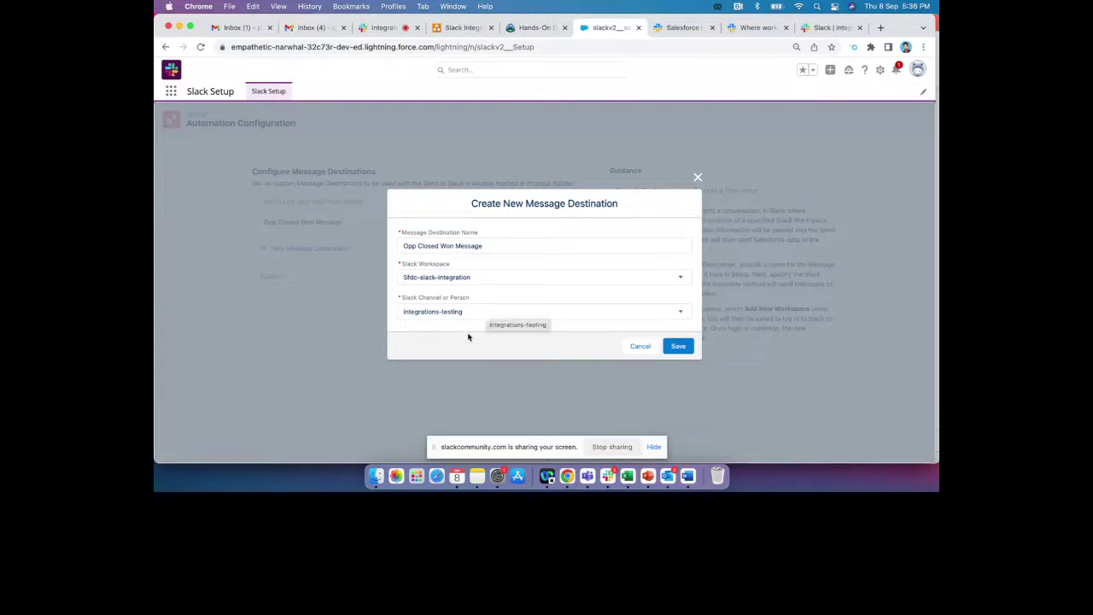
click(562, 312)
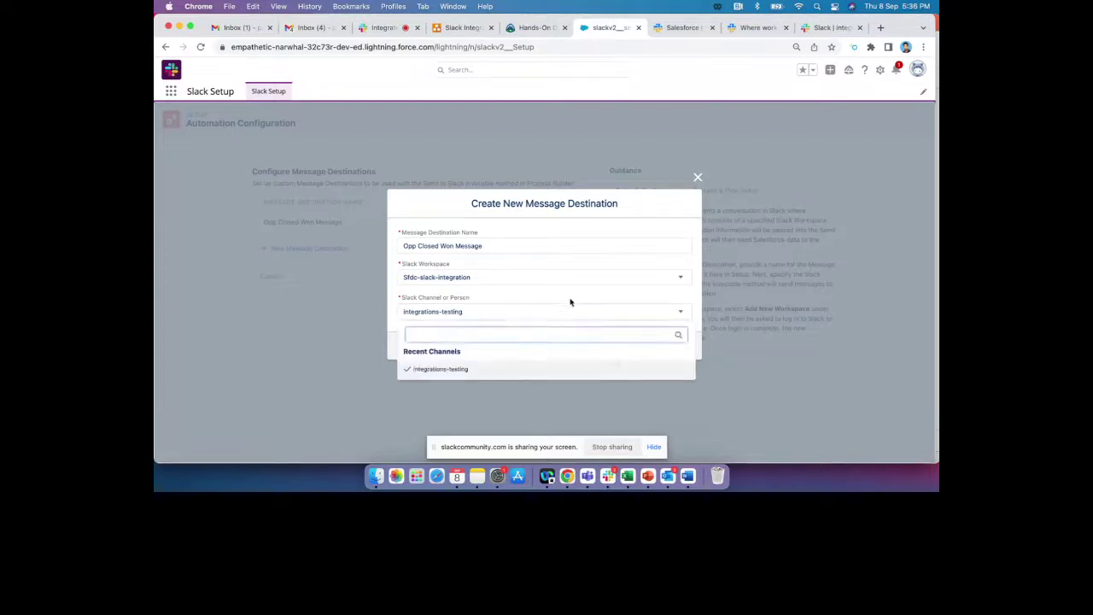
click(571, 305)
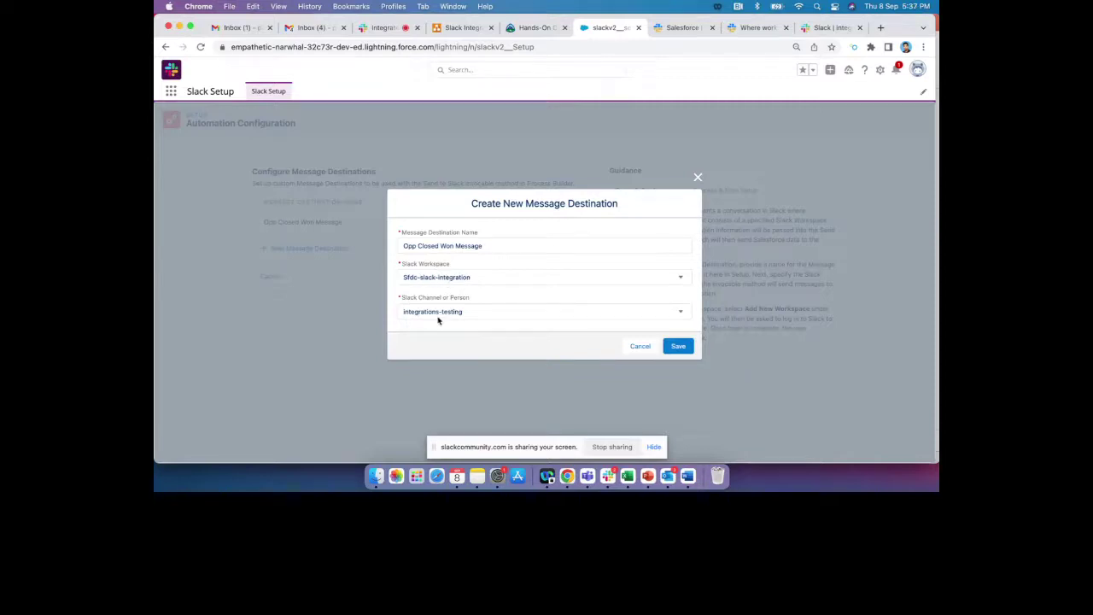
click(606, 479)
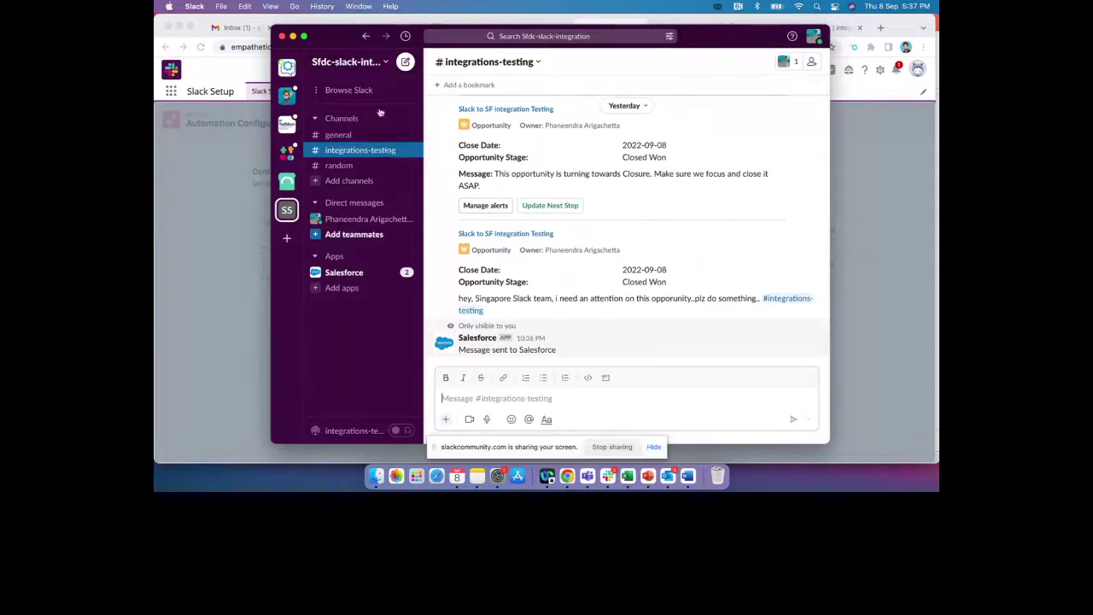
Back in Salesforce, review and close the Opp Closed Won Message destination without changes, and copy its message destination ID
click(227, 222)
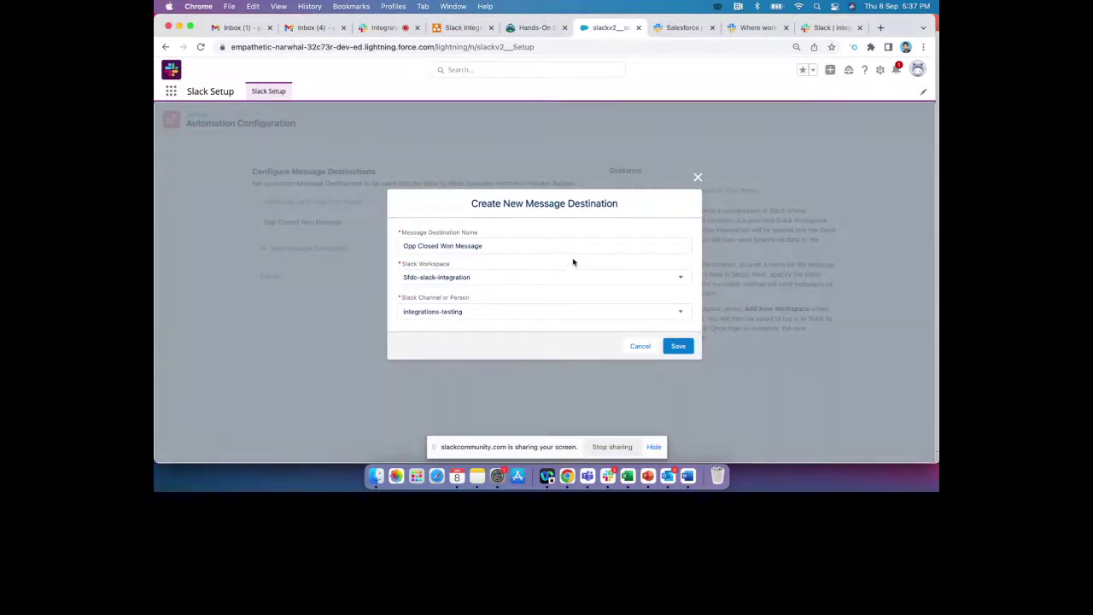
double_click(445, 266)
click(427, 297)
click(698, 177)
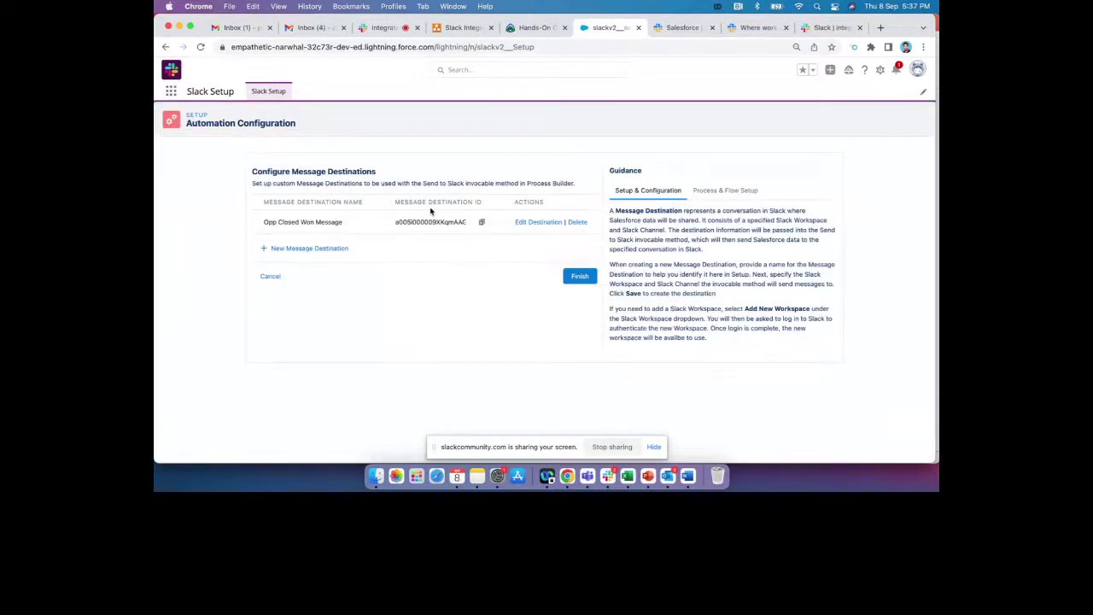
click(482, 224)
Read the latest attendee messages in the live session chat, and copy the Opp Closed Won Message destination ID in Automation Configuration
click(397, 27)
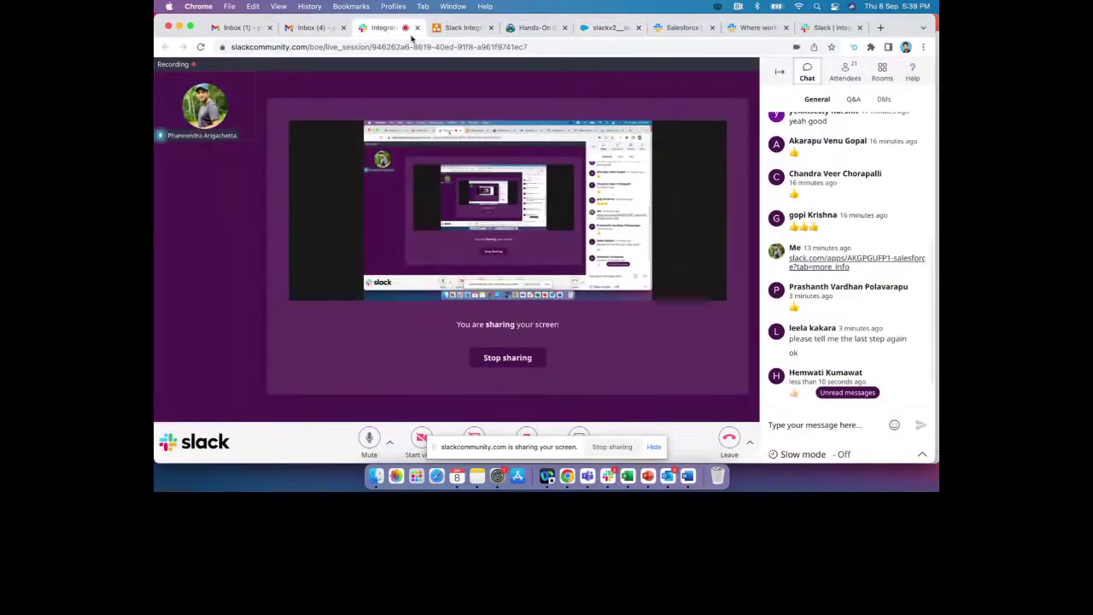
scroll(840, 228, down, 2)
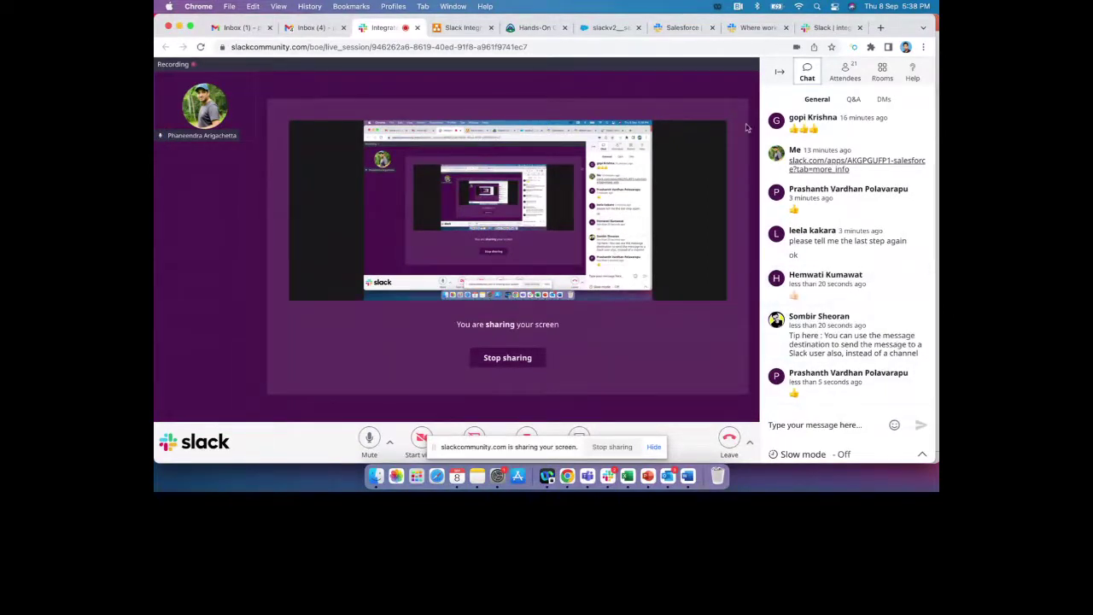
click(600, 28)
click(385, 28)
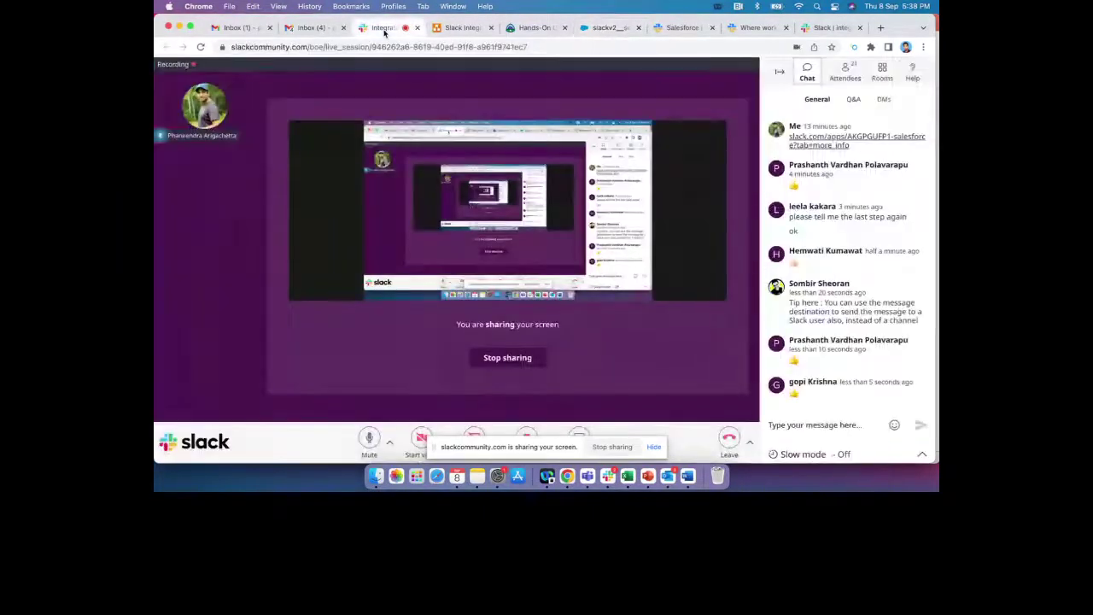
click(607, 30)
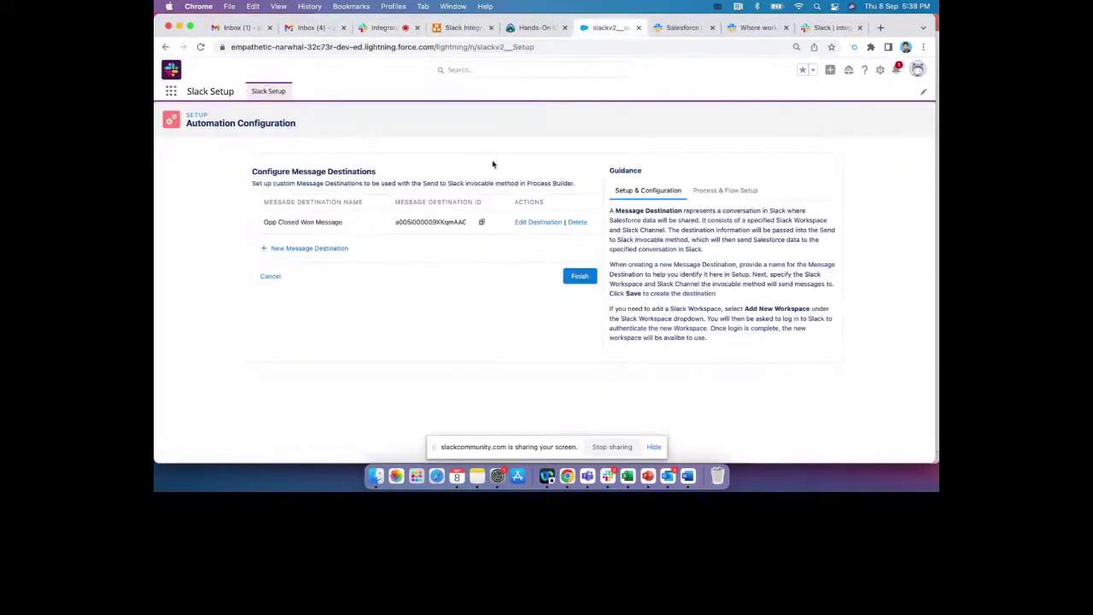
click(481, 224)
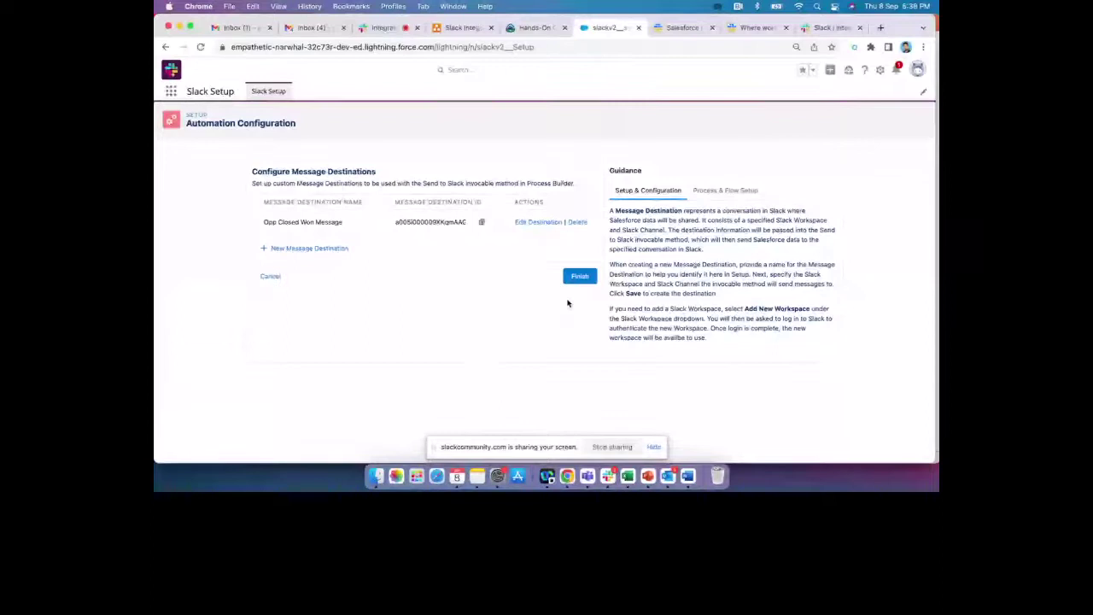
Find Process Builder in Salesforce Setup and open the active version of the Opportunity closed won Slack process
click(879, 70)
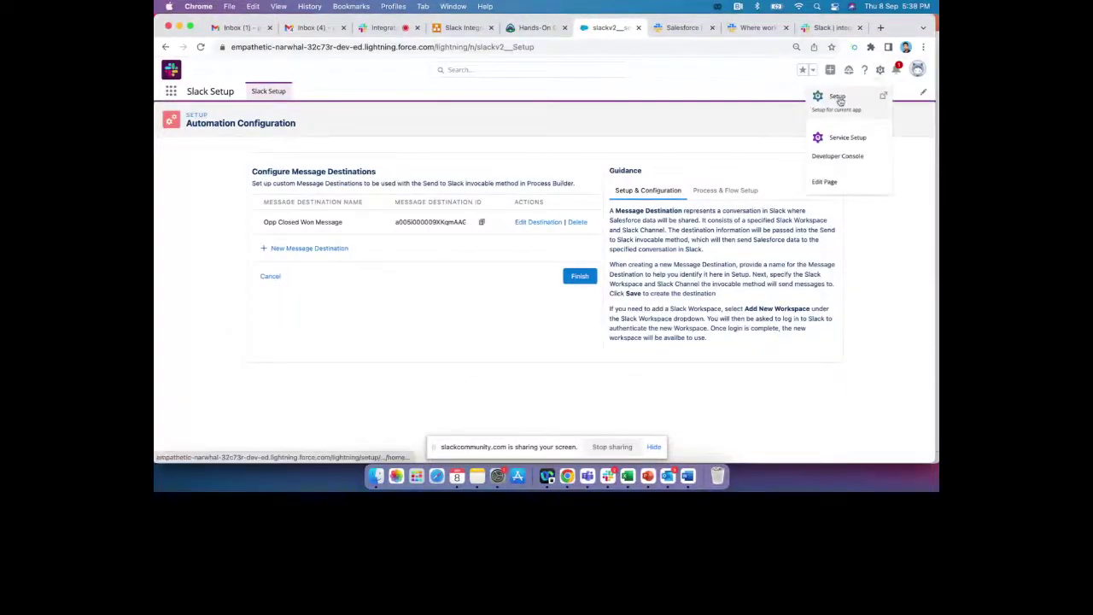
click(837, 98)
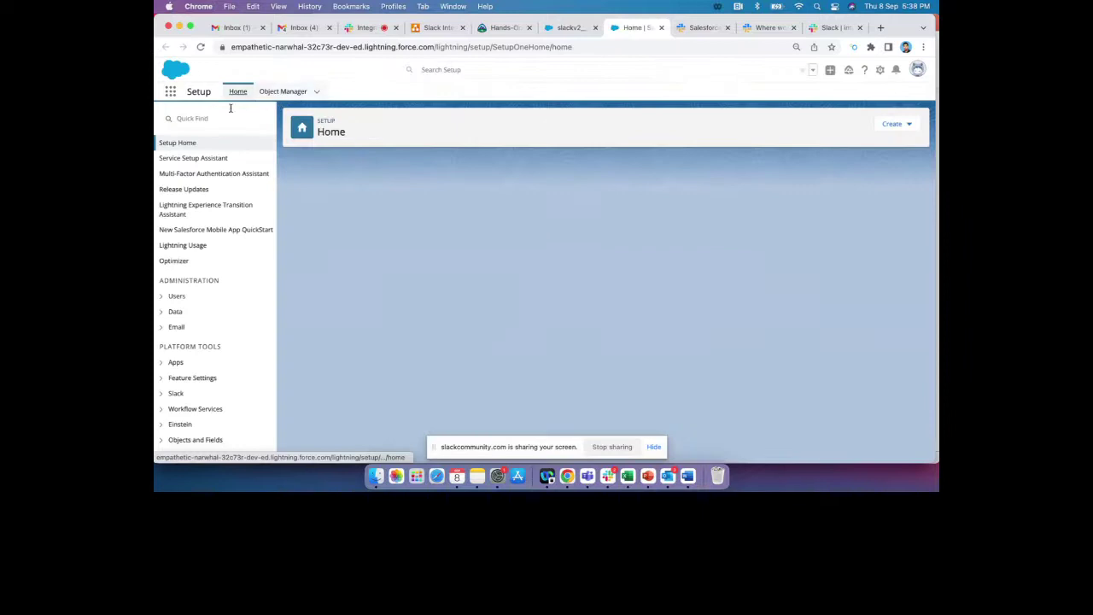
click(227, 116)
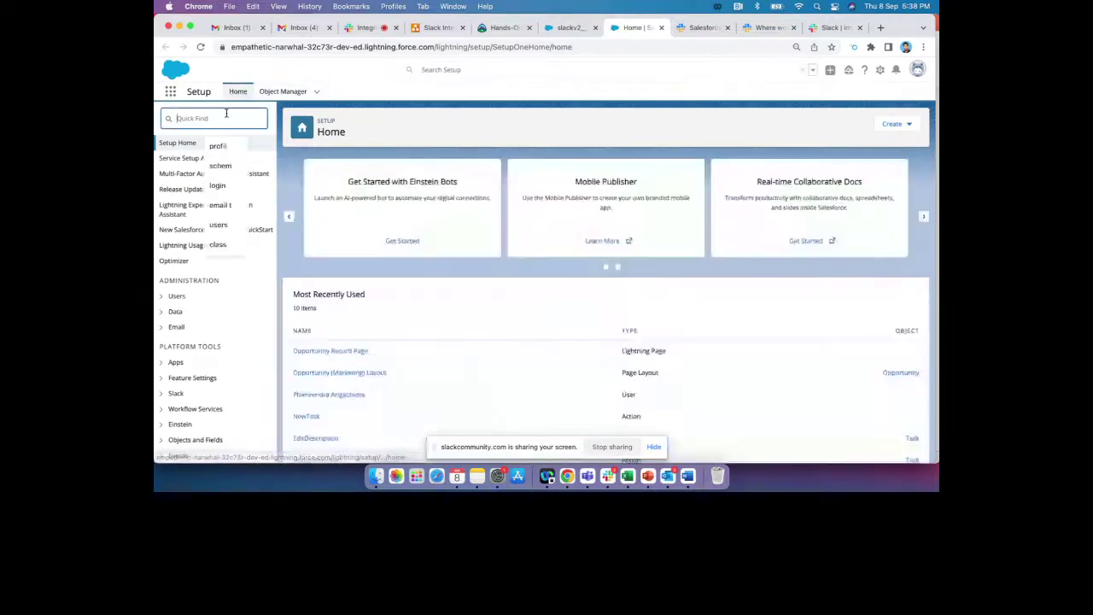
text(process)
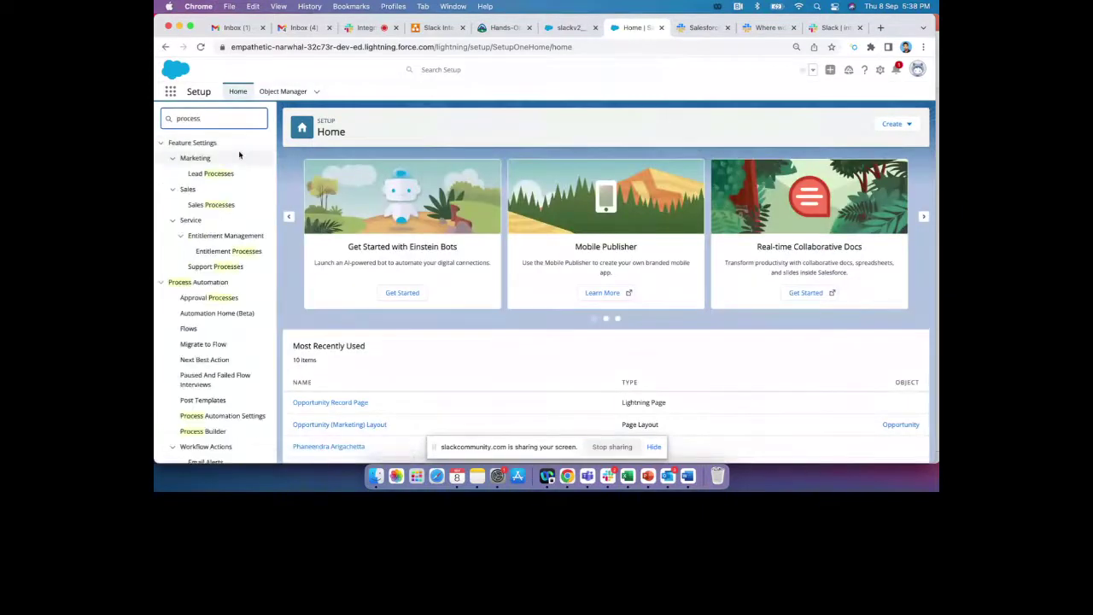
click(210, 434)
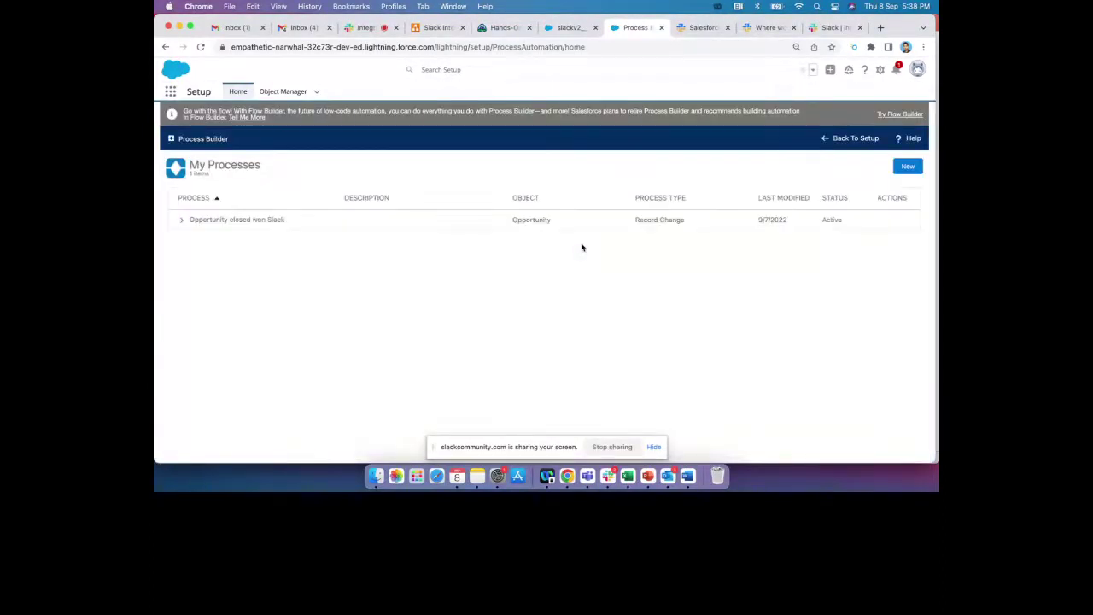
click(181, 223)
click(270, 239)
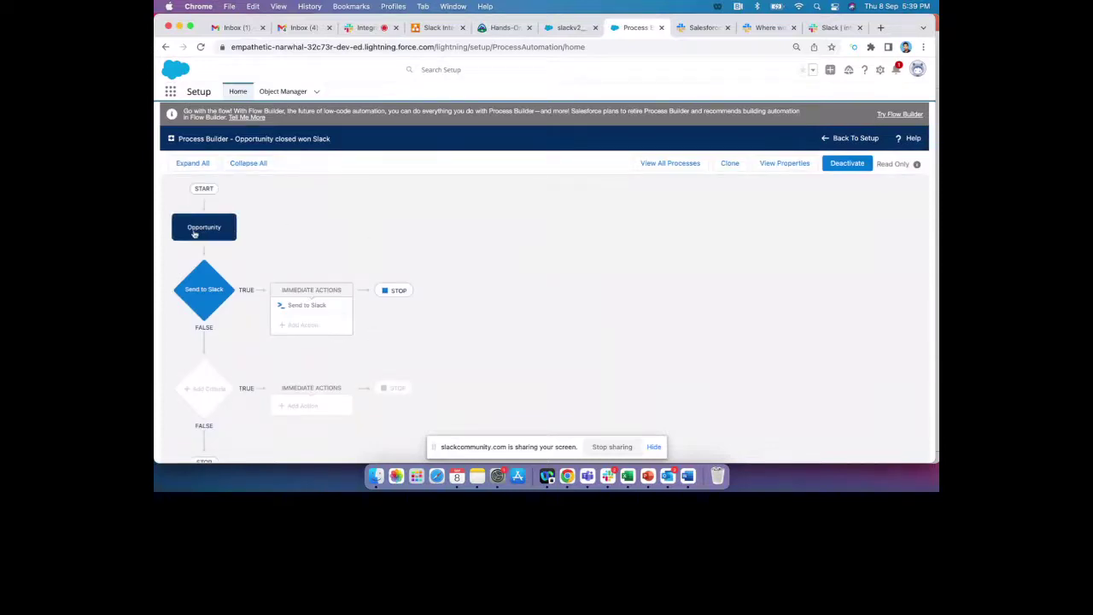
Examine the process's Opportunity object settings, including when the process starts and the advanced recursion option
click(223, 231)
scroll(546, 255, down, 1)
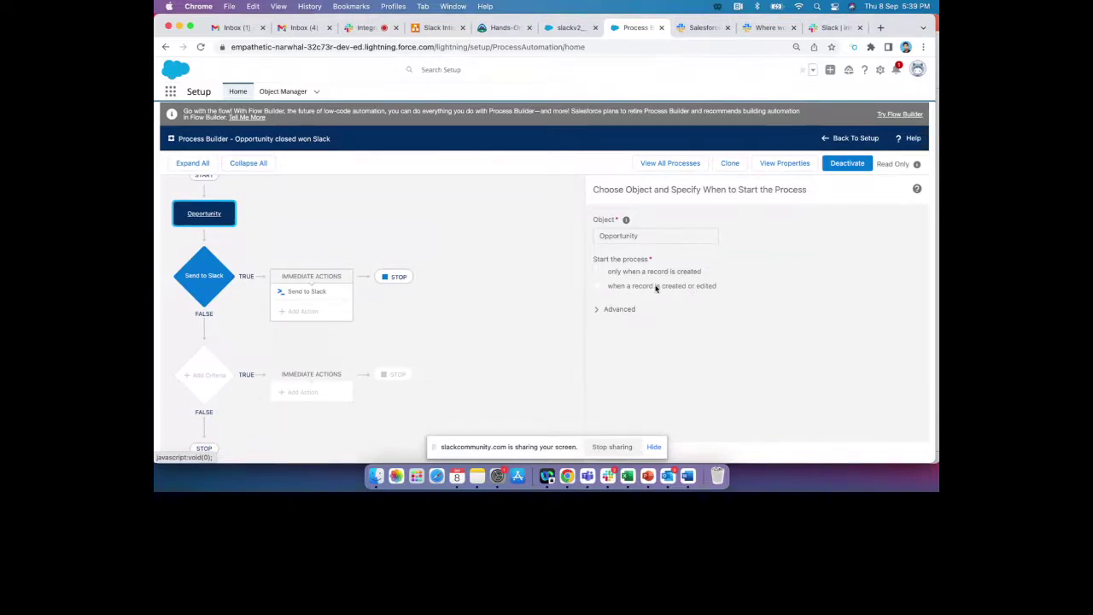
click(596, 311)
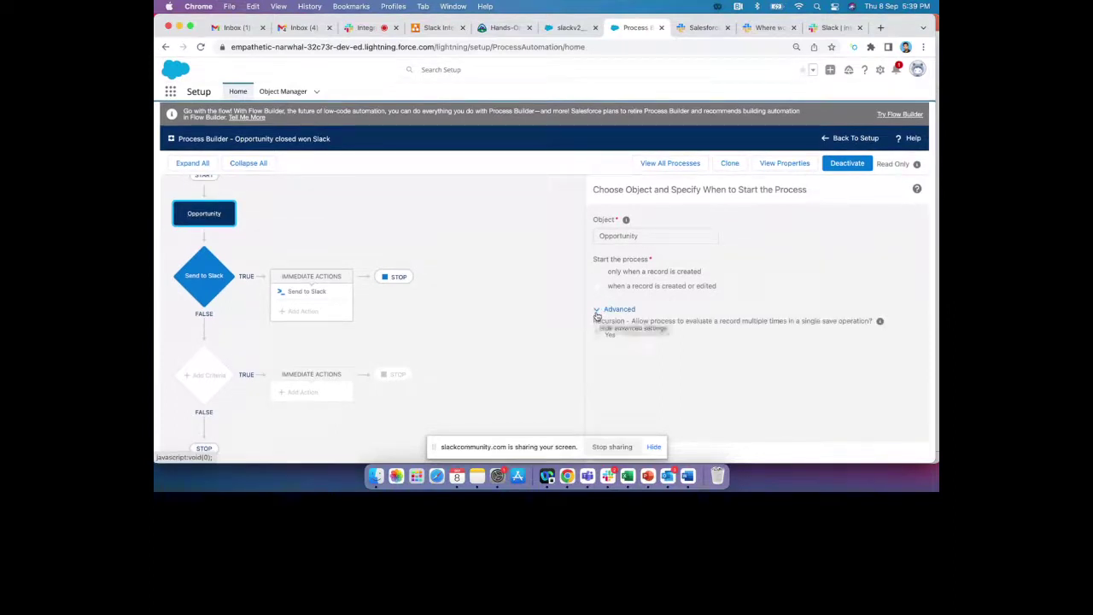
drag(706, 274, 609, 275)
click(717, 277)
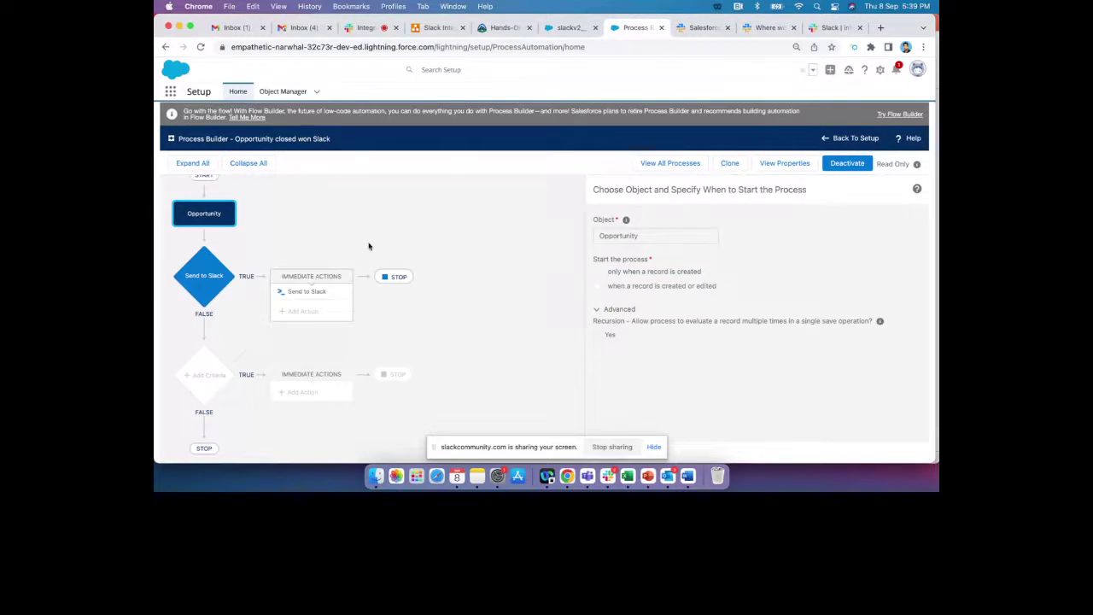
drag(606, 276, 717, 275)
click(717, 276)
drag(717, 287, 622, 284)
click(642, 302)
Examine the Send to Slack criteria and its conditions, and open the Send to Slack immediate action to inspect its Apex variables
click(224, 283)
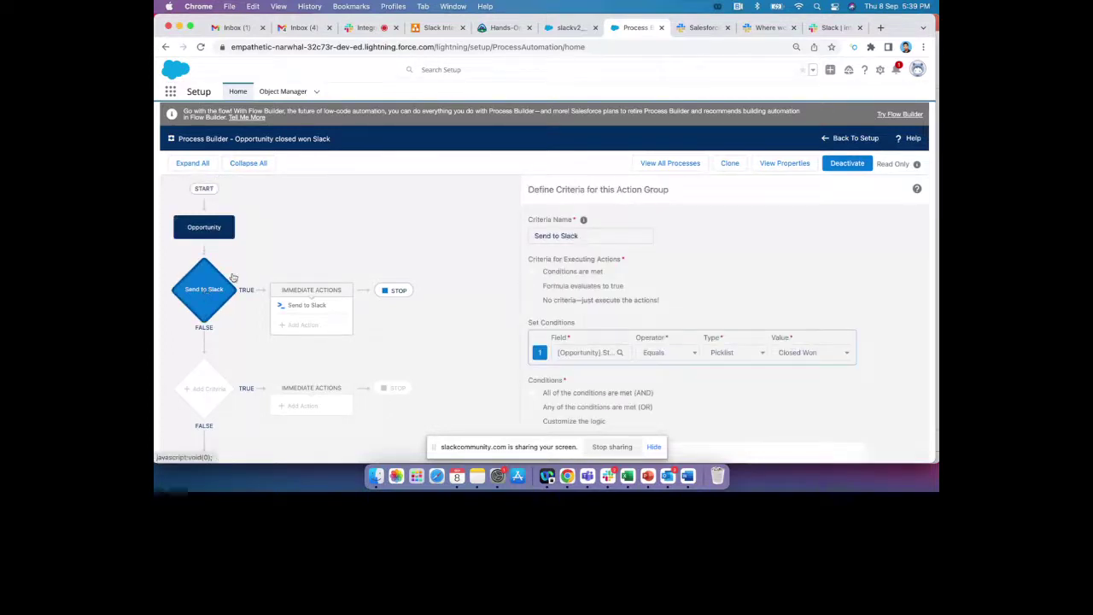
scroll(713, 258, down, 1)
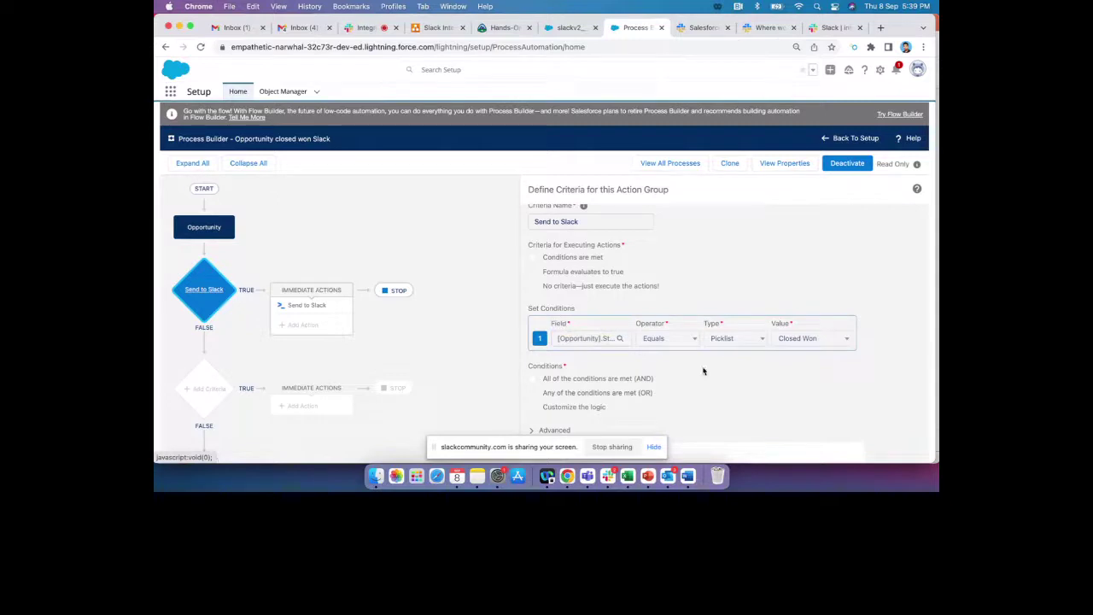
scroll(703, 371, up, 1)
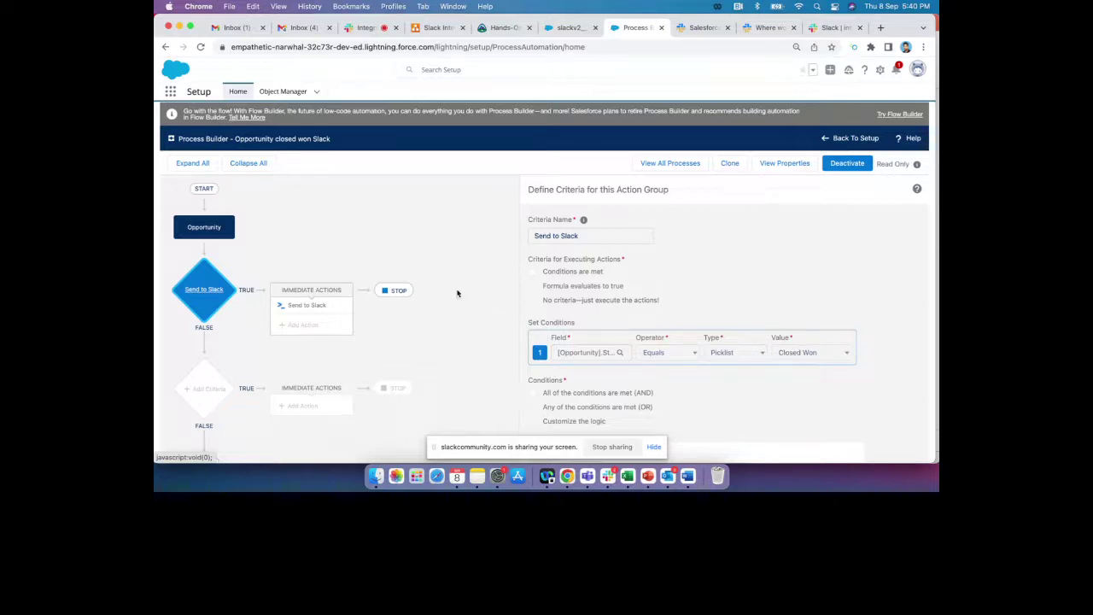
click(301, 309)
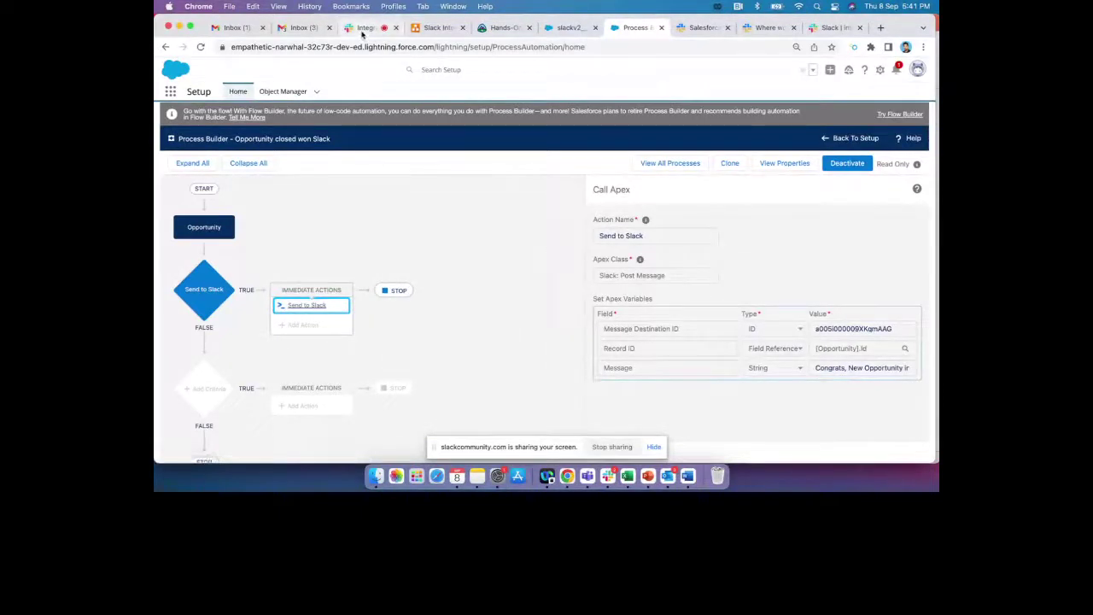
Check the live session chat for new attendee messages, and return to the Process Builder page
click(363, 29)
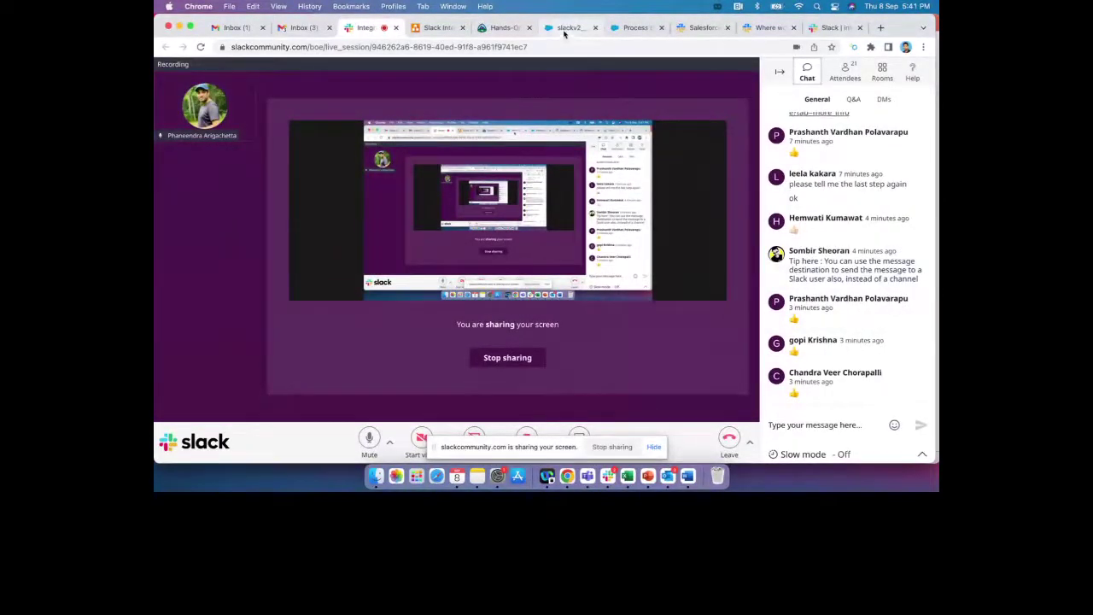
click(504, 29)
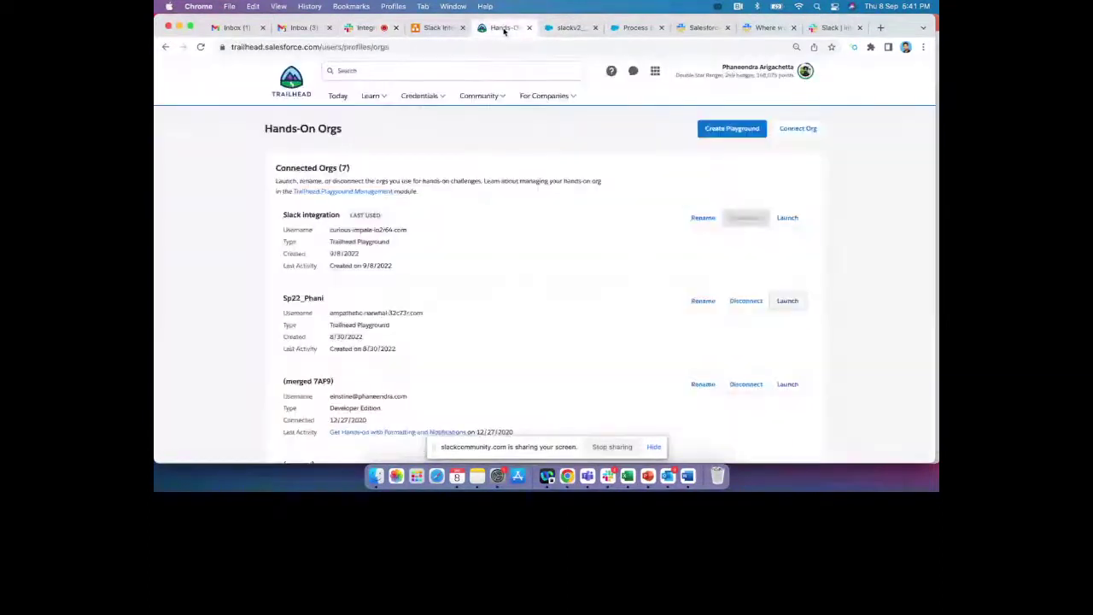
click(570, 28)
click(631, 28)
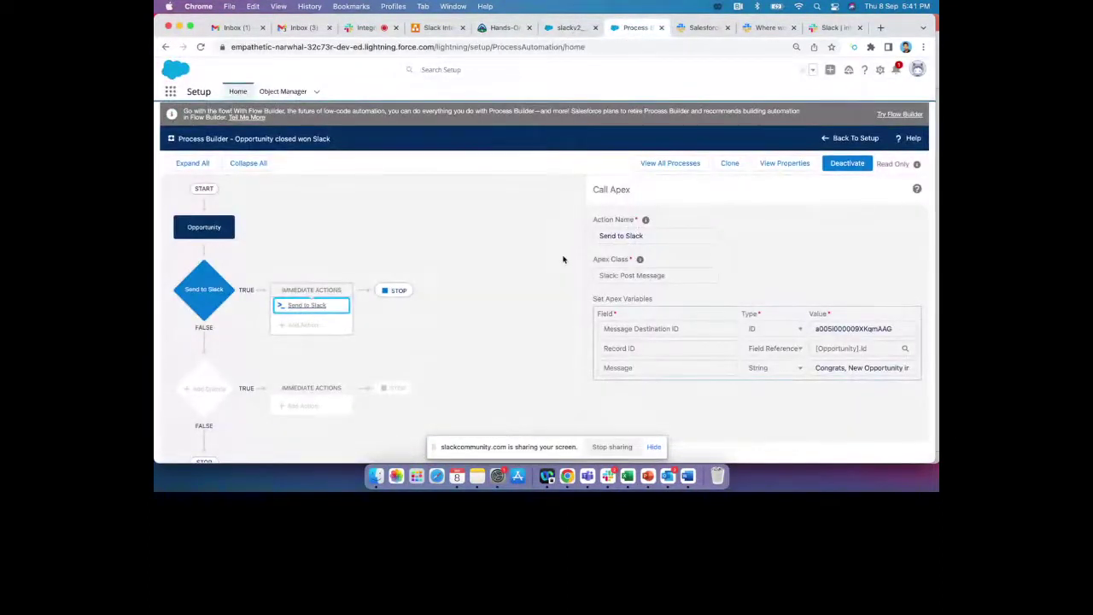
From the Slack Setup app, find the Opportunities item and start a new opportunity record
click(562, 31)
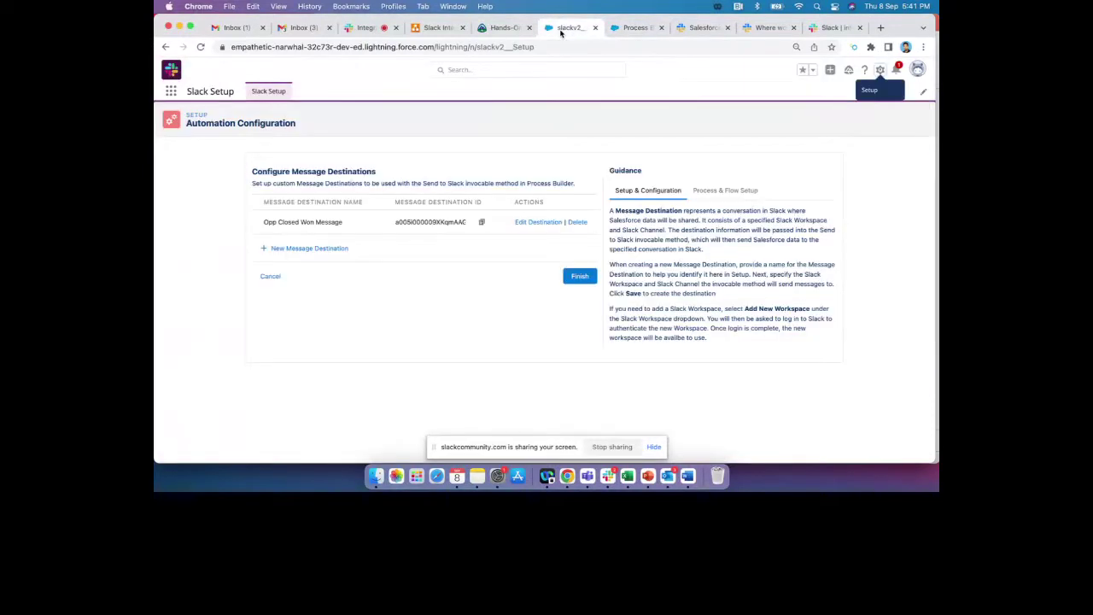
click(171, 90)
text(opp)
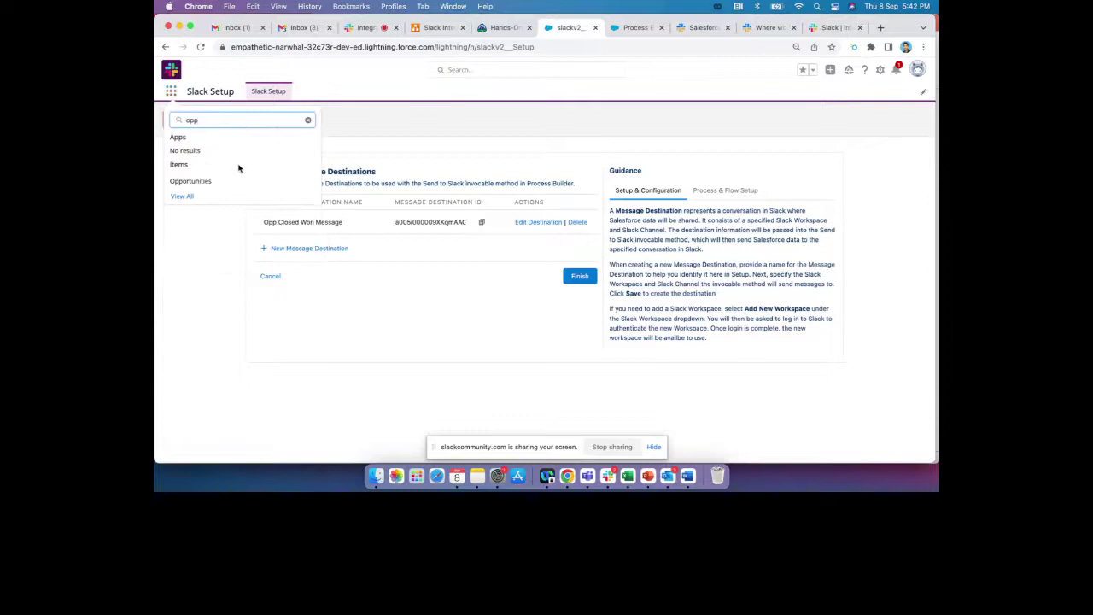
click(193, 181)
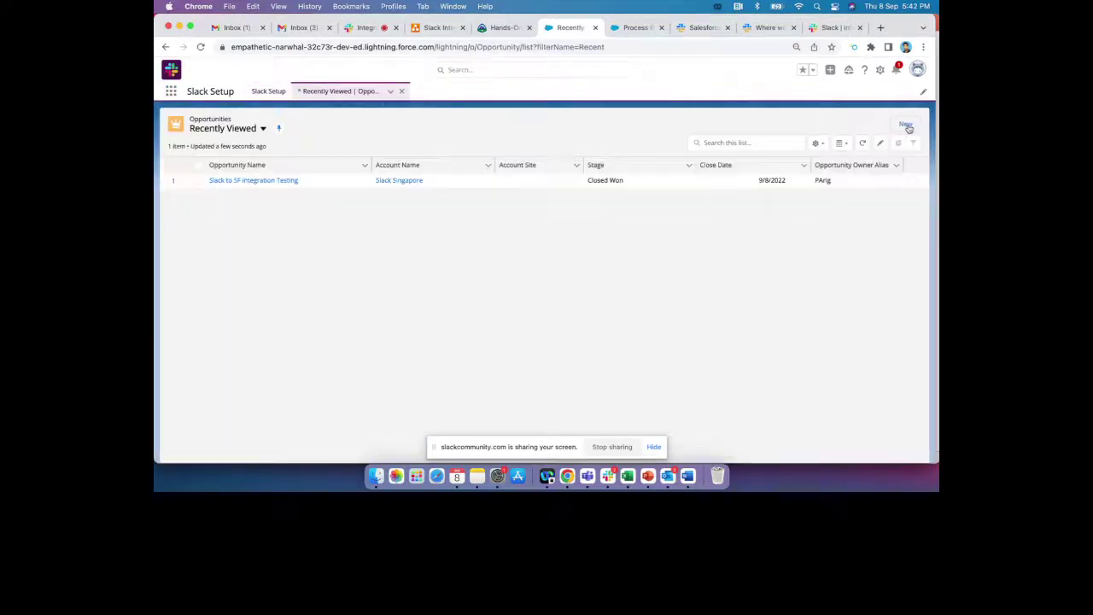
click(906, 124)
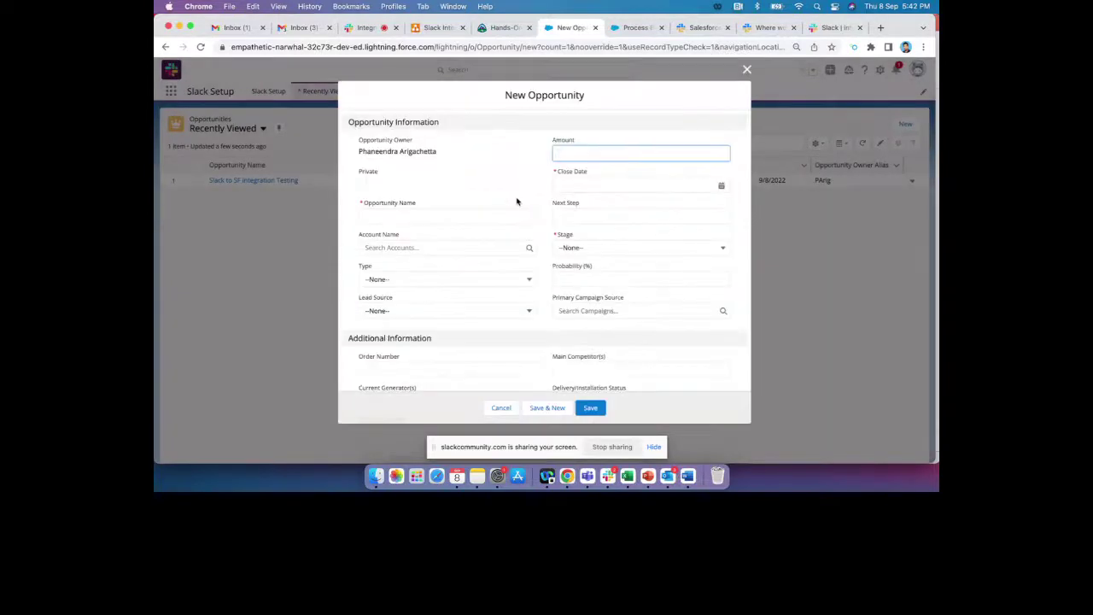
Set the opportunity's amount to 8000, its close date to 9/9/2022 and its name to "Sent to Slack SF - SCL meetup"
text(8000)
click(589, 185)
click(700, 259)
click(439, 215)
text(Sent)
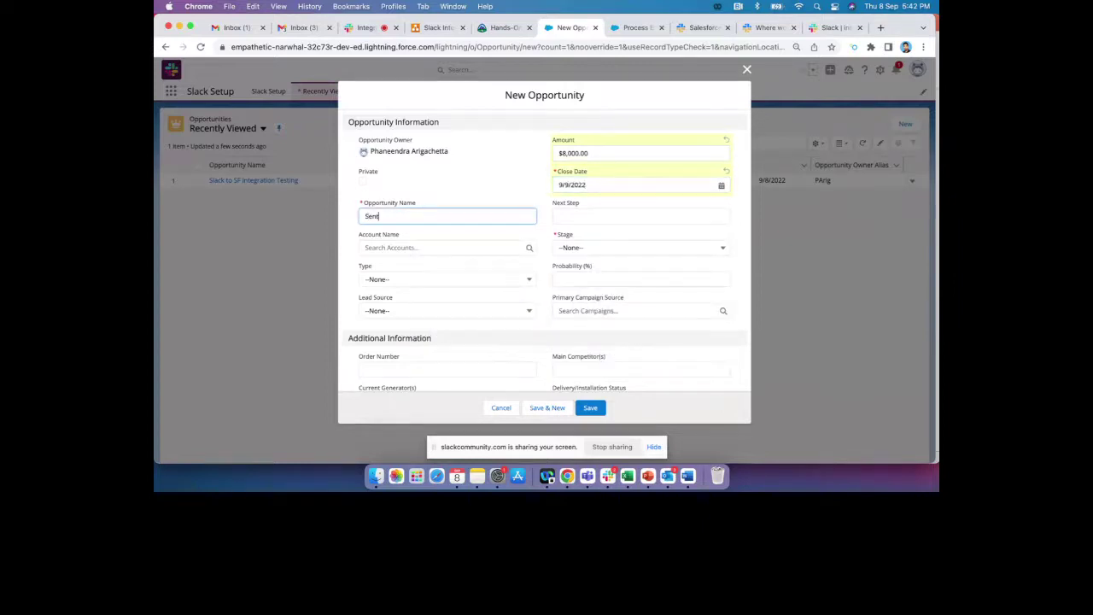
text( to Slack SF - SCL meetup)
Set the account to Slack Singapore, stage to Closed Won, type to Existing Customer - Upgrade and lead source to Web, and review the form
click(482, 247)
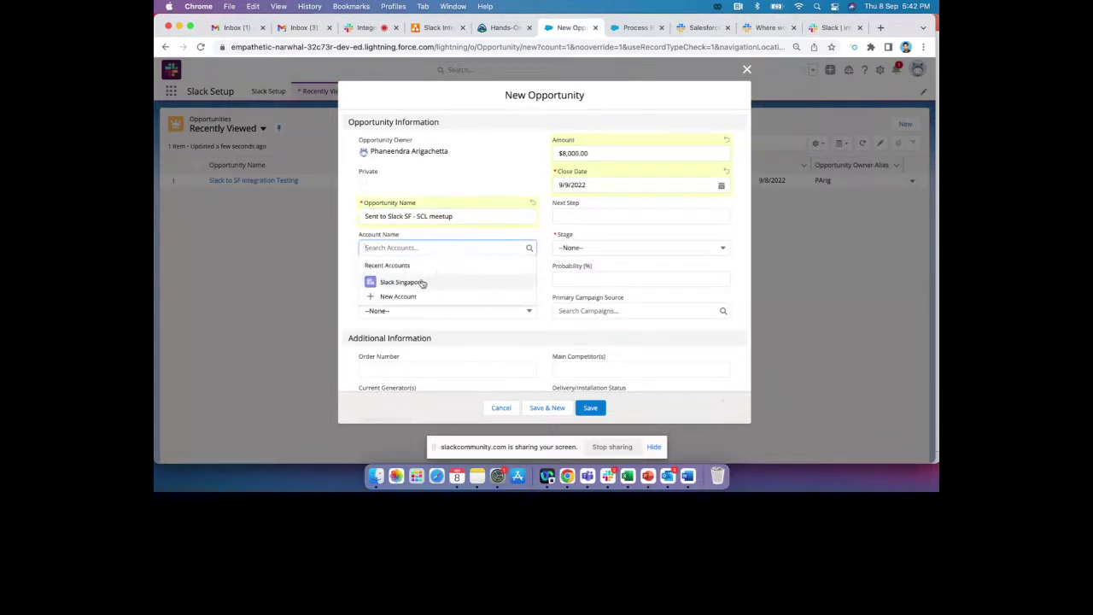
click(419, 283)
click(603, 248)
scroll(611, 286, down, 3)
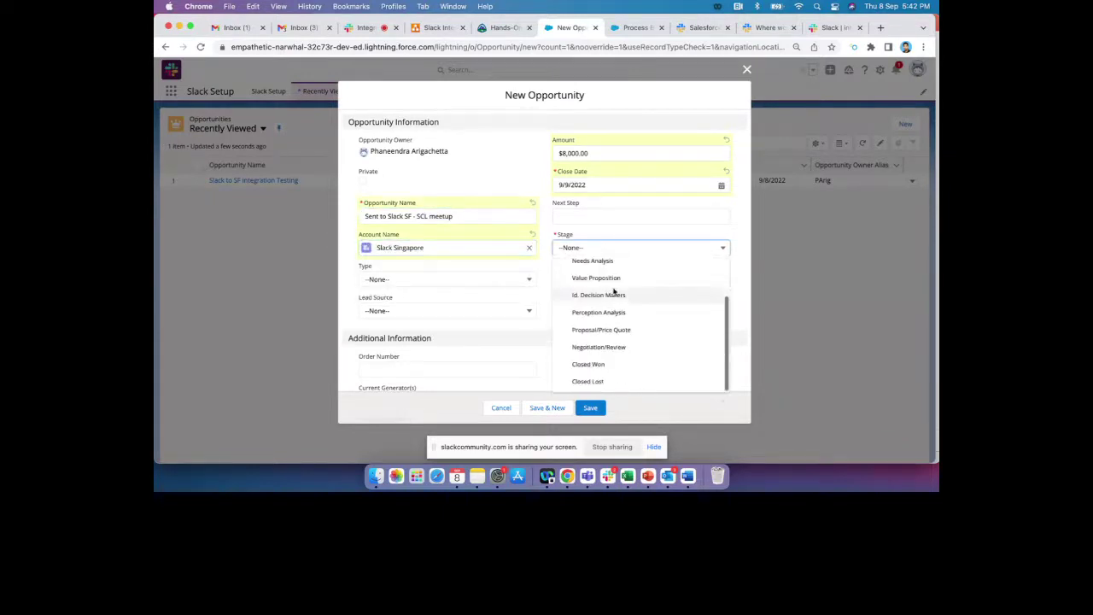
click(614, 364)
click(439, 280)
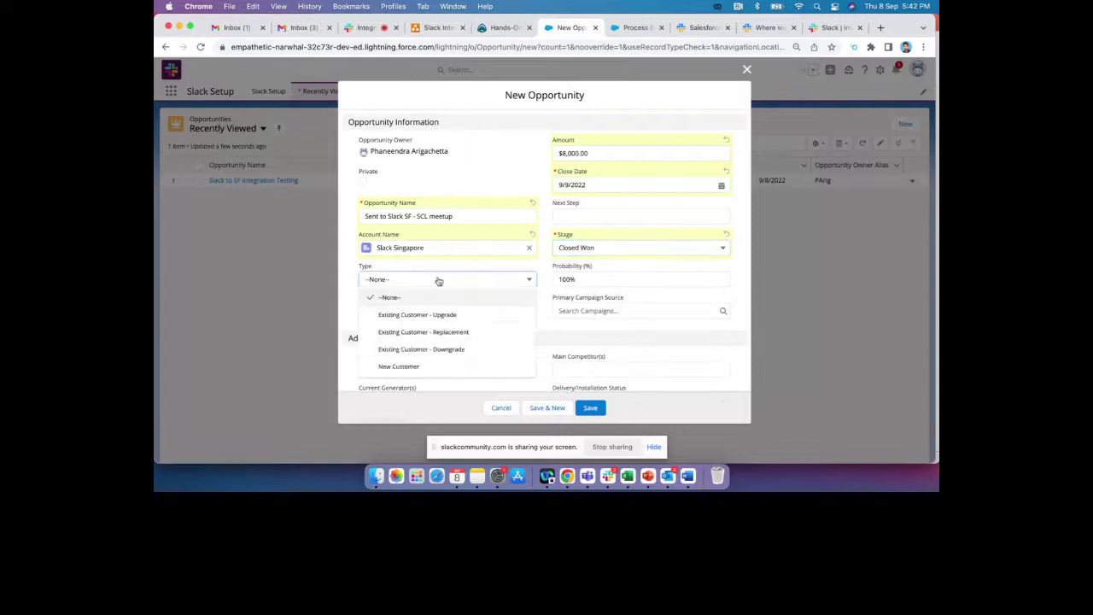
click(415, 316)
click(421, 312)
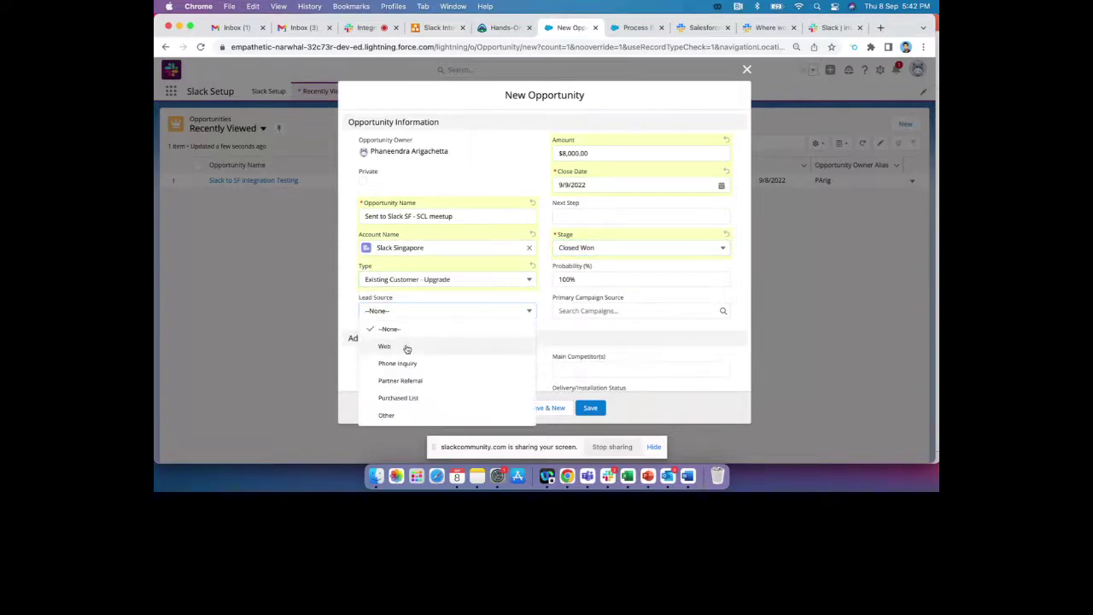
click(405, 347)
scroll(544, 259, down, 2)
scroll(544, 259, down, 1)
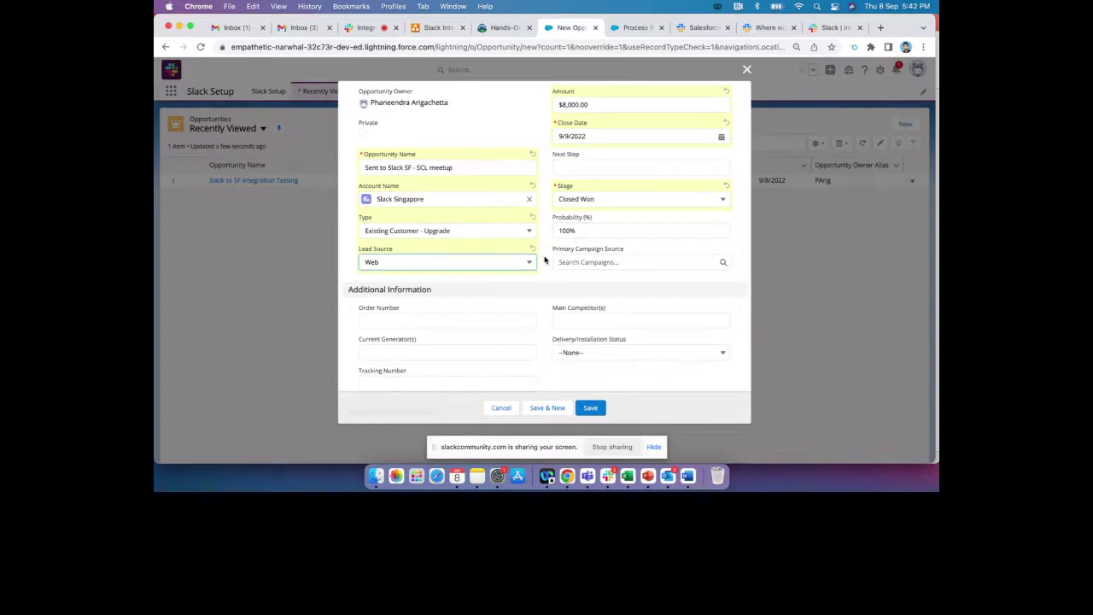
scroll(543, 260, down, 3)
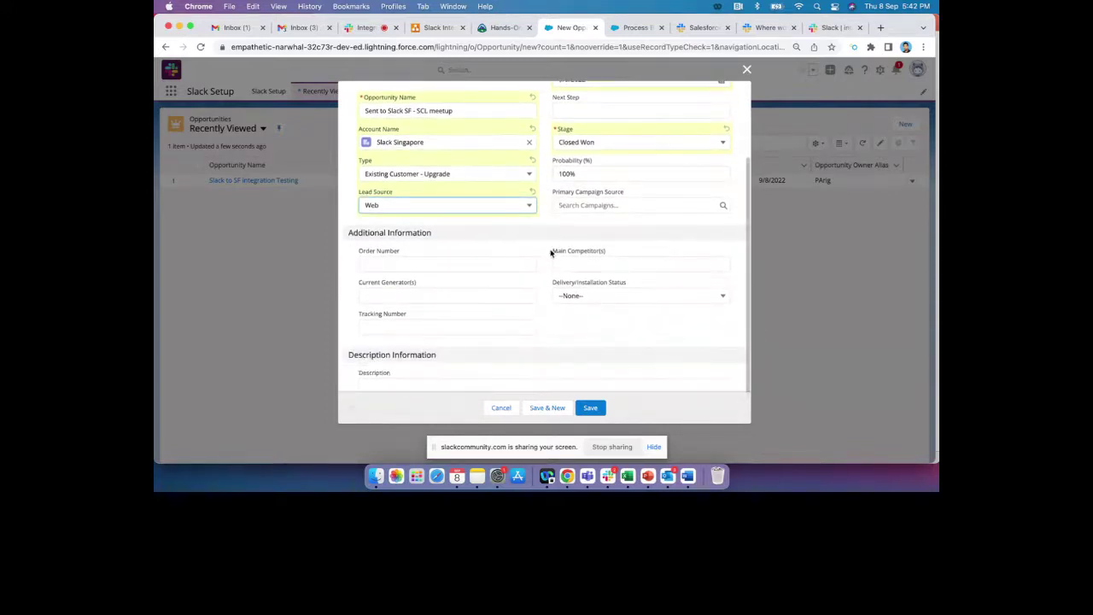
scroll(552, 251, down, 2)
scroll(578, 299, up, 5)
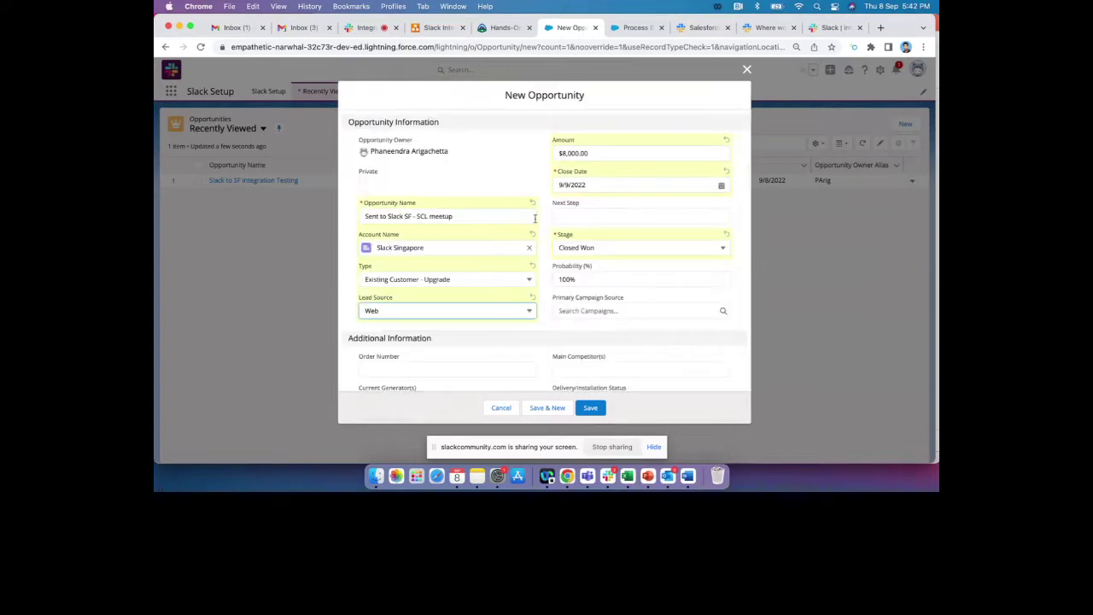
Save the new opportunity and show its details
click(596, 410)
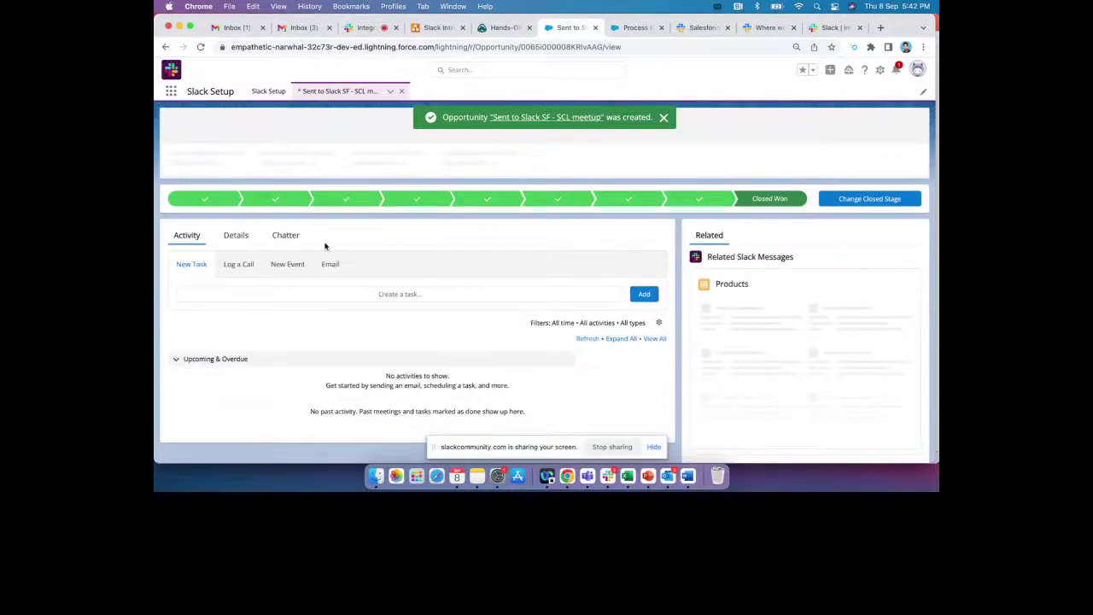
click(239, 236)
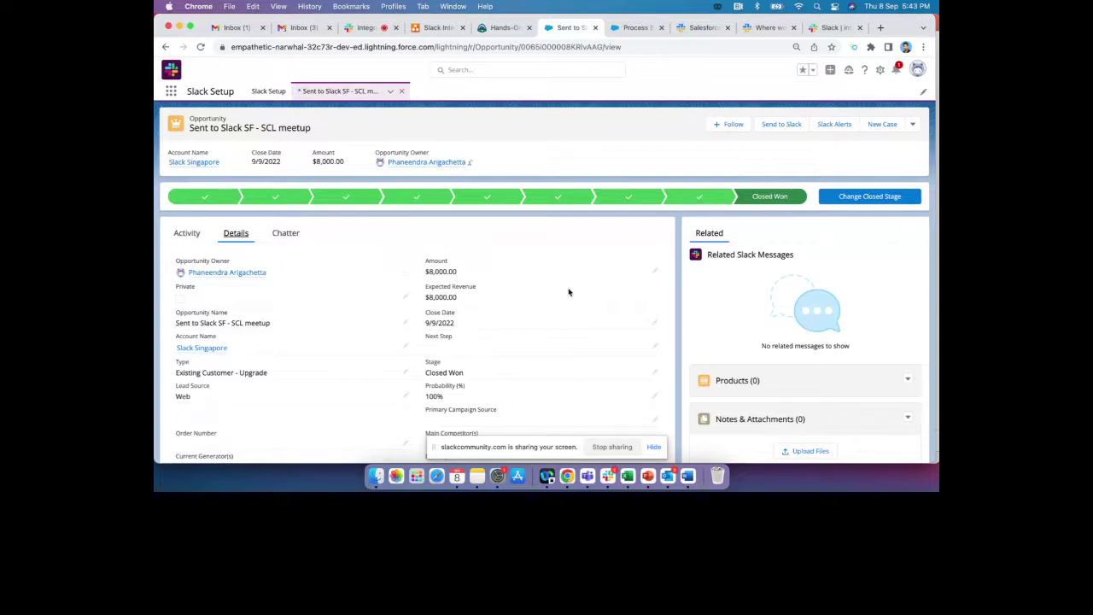
Switch to the Slack desktop app, check the Salesforce app's messages for the new opportunity, and return to the browser
click(607, 475)
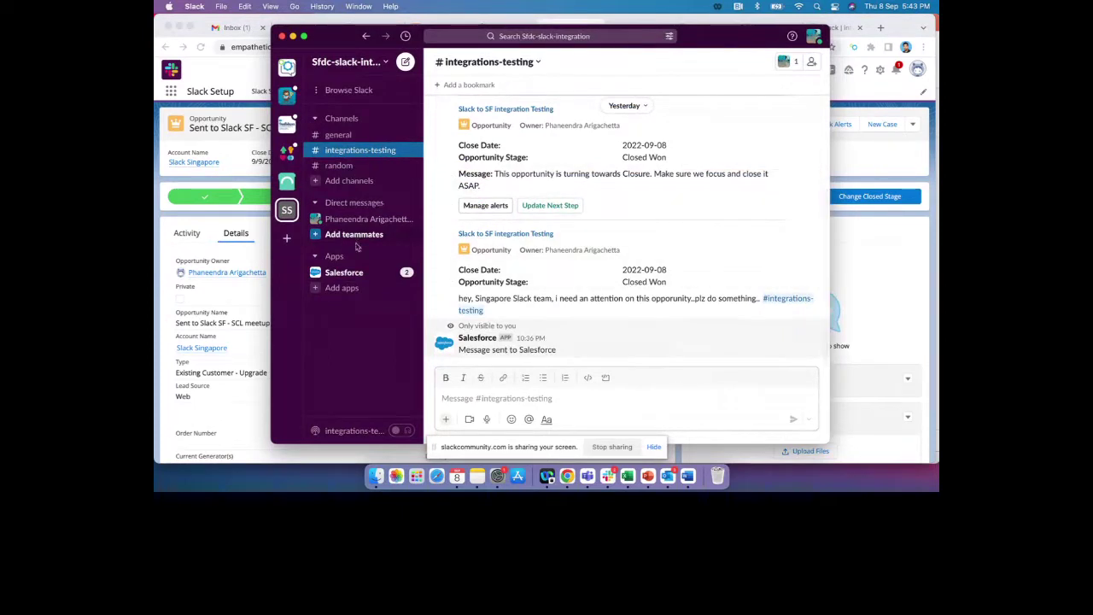
click(362, 272)
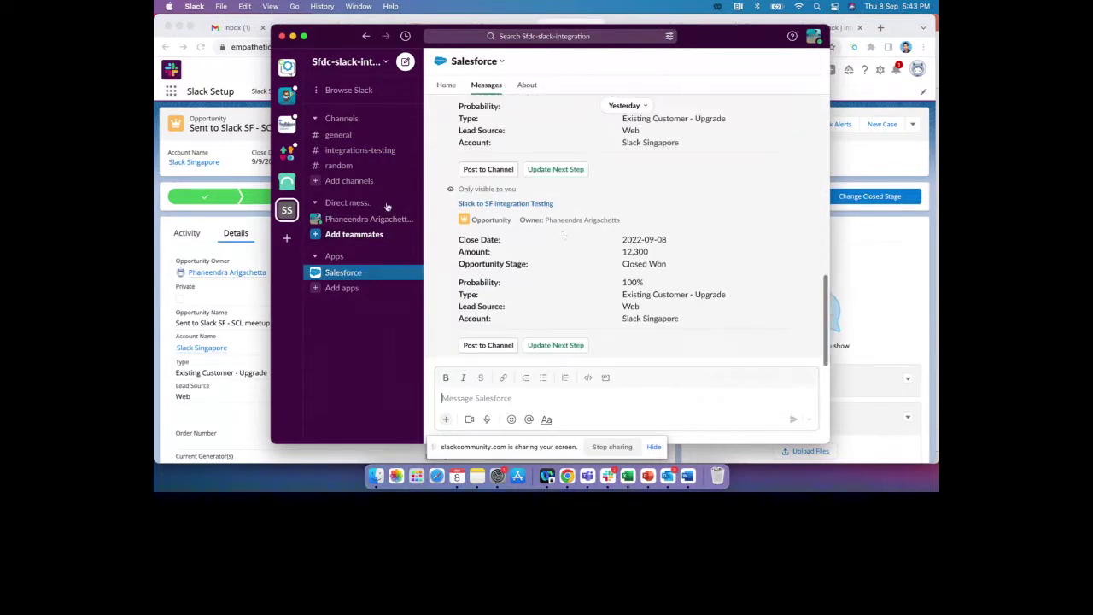
click(244, 119)
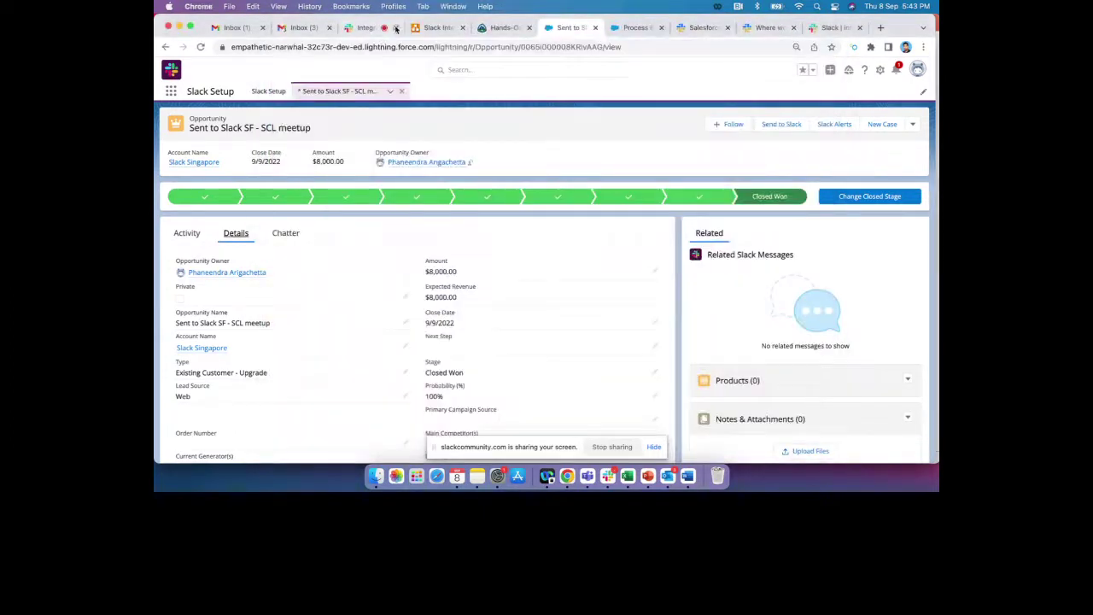
Look through the integrations-testing channel in web Slack for the new opportunity's message, checking the live session chat as well
click(366, 27)
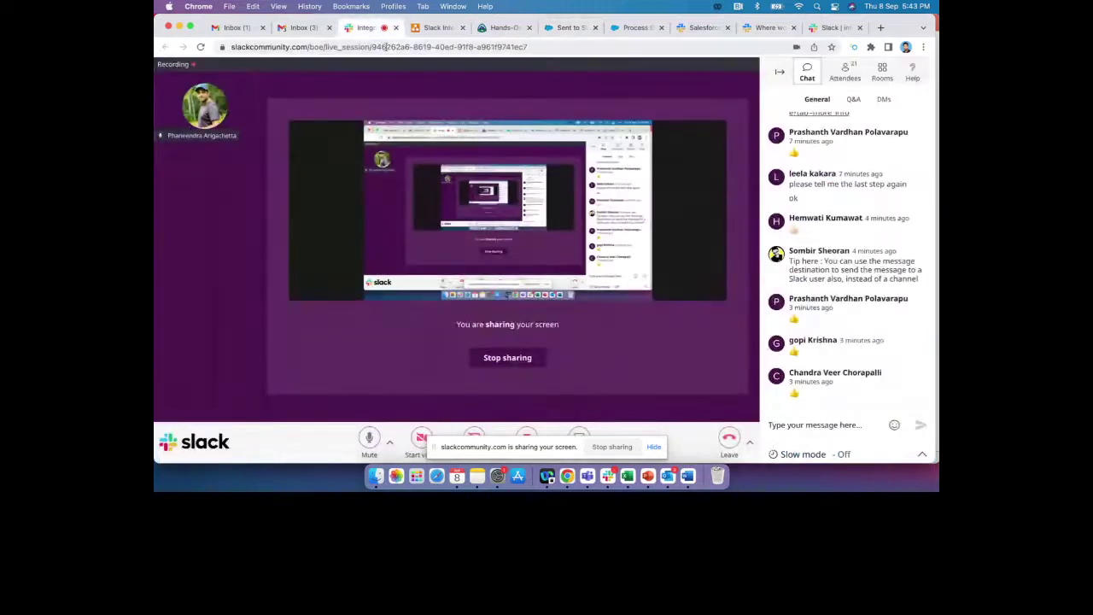
click(768, 28)
click(829, 28)
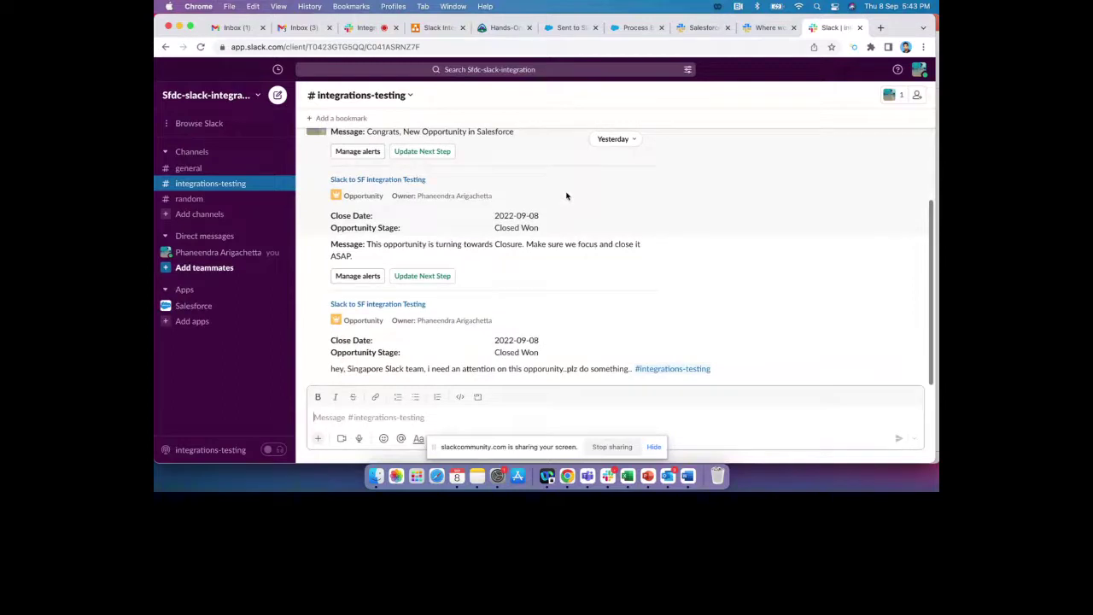
scroll(585, 206, up, 4)
scroll(586, 207, down, 5)
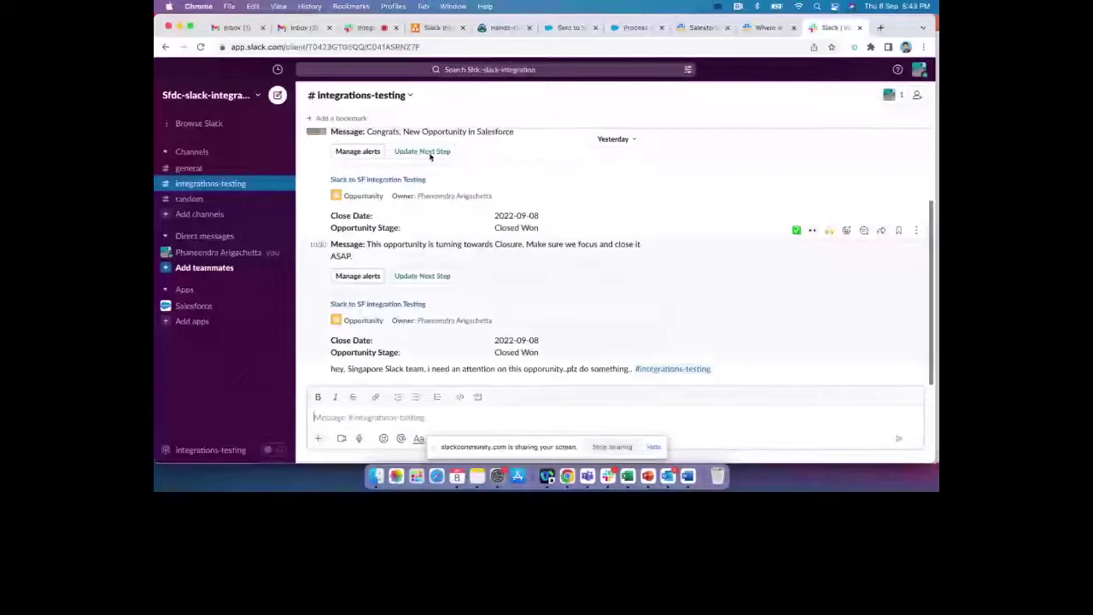
click(358, 28)
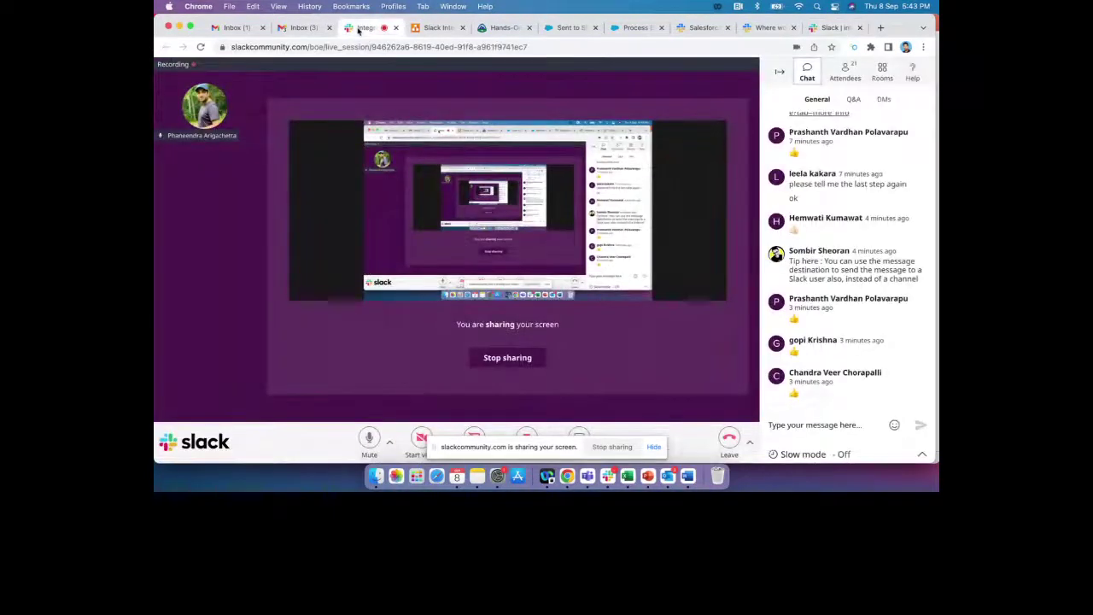
click(832, 29)
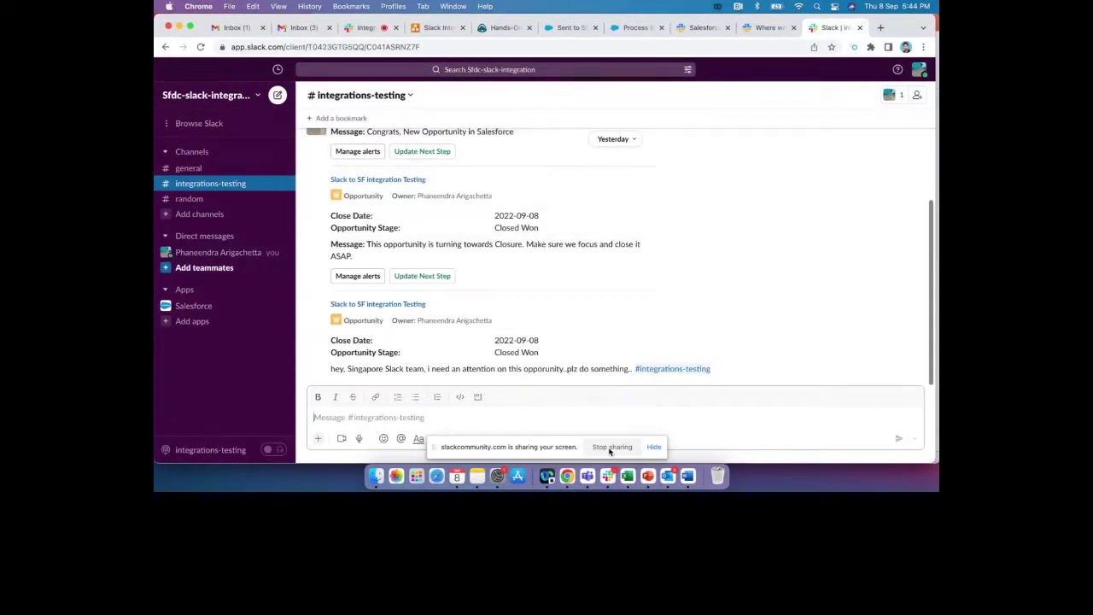
Switch to the Slack desktop app and look through the integrations-testing channel for the new opportunity's message
click(608, 477)
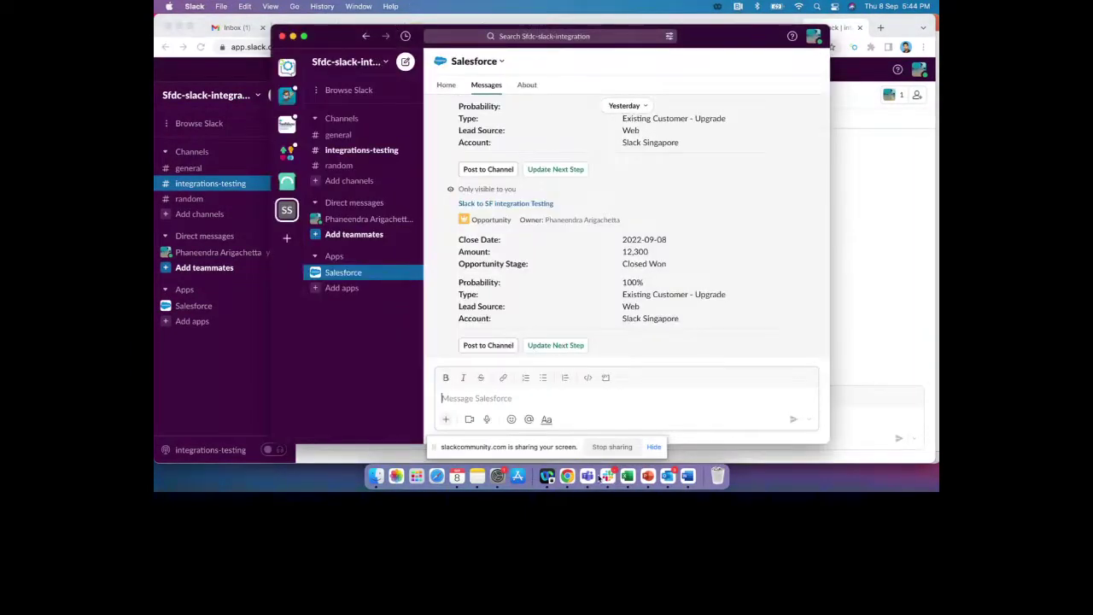
click(357, 150)
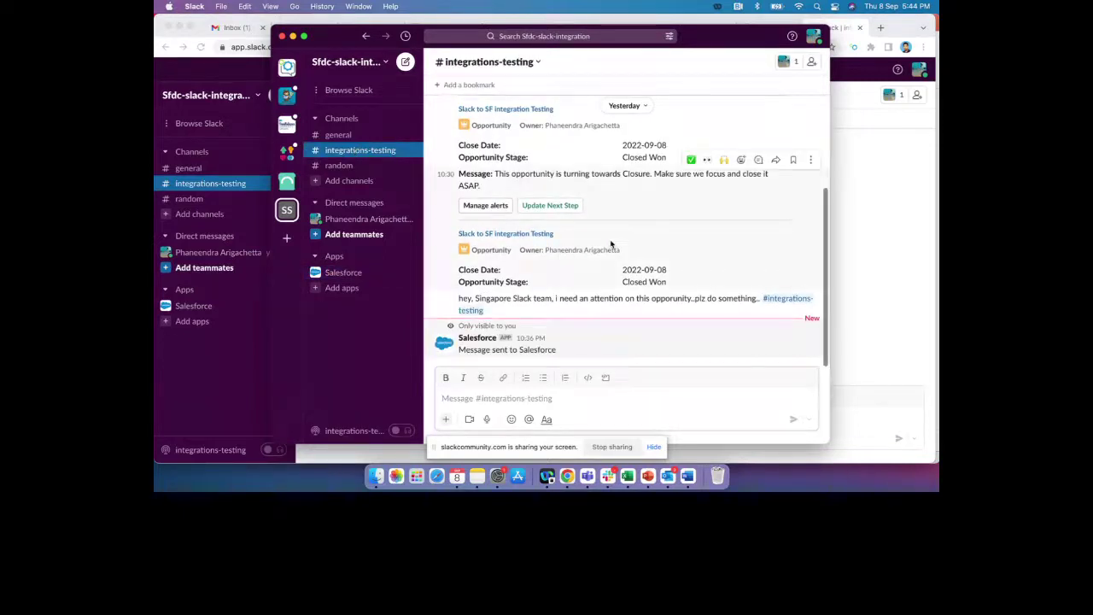
scroll(606, 256, up, 5)
scroll(611, 244, down, 10)
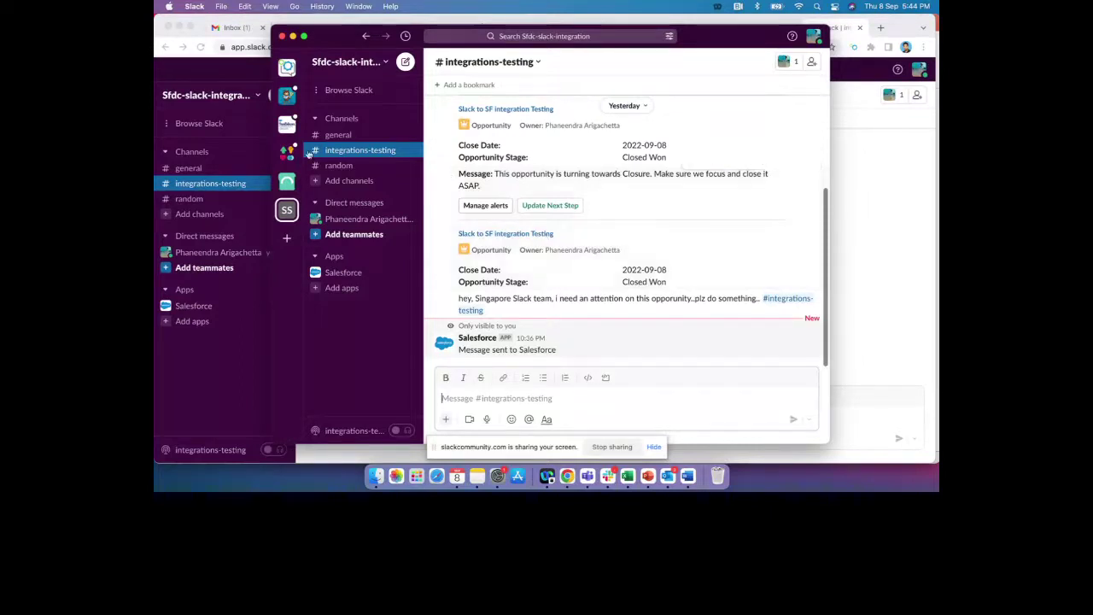
Check the live session chat, copy the opportunity's name, and search the Slack desktop workspace for "Sent to Slack SF - SCL meetup"
key(super+Tab)
click(357, 31)
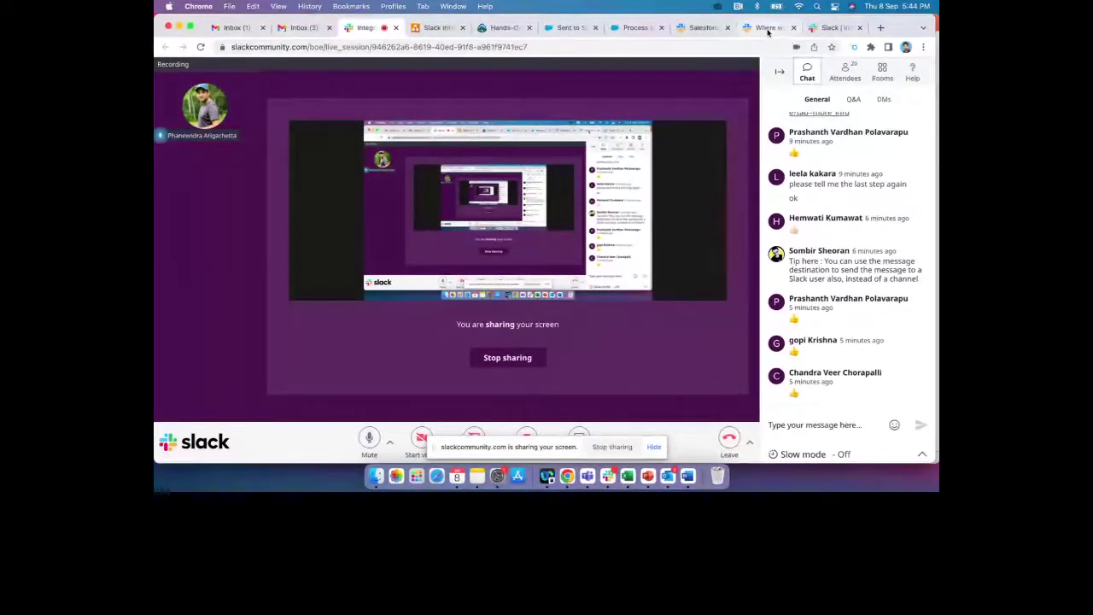
click(565, 32)
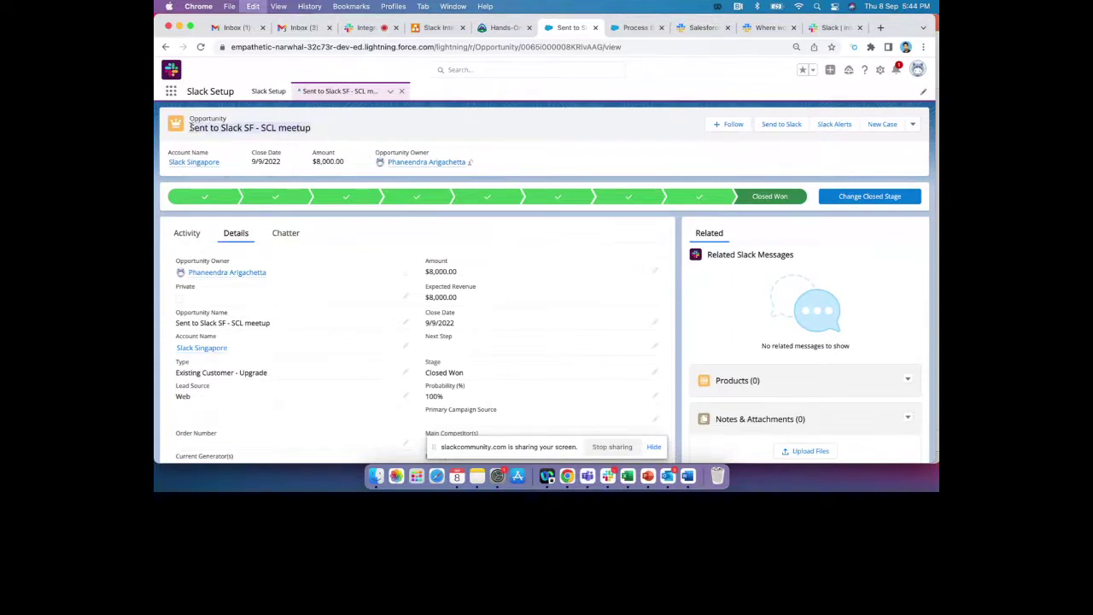
click(607, 476)
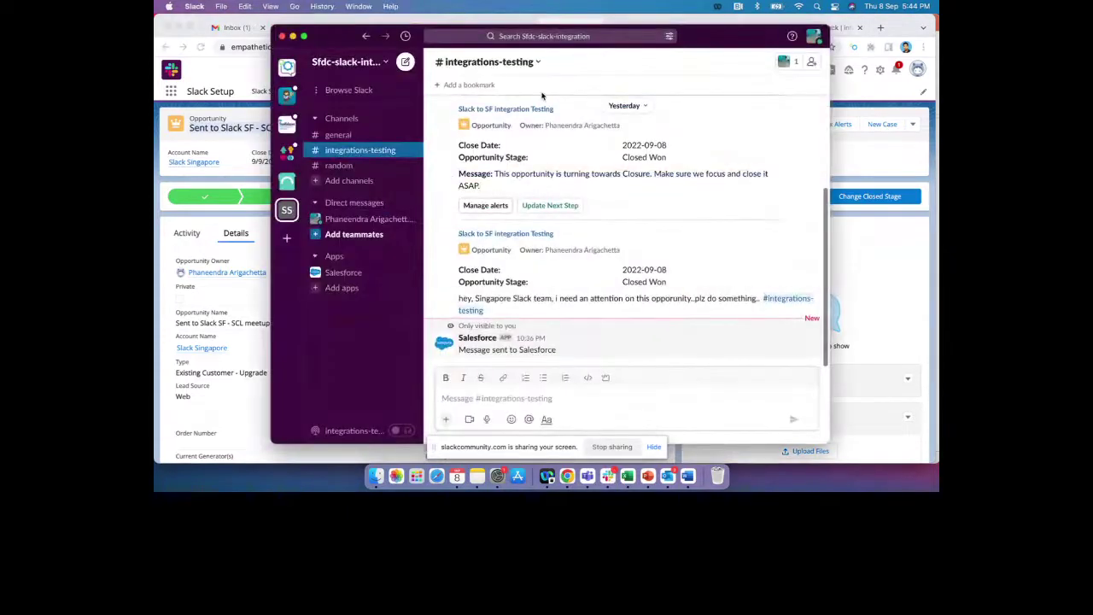
click(597, 38)
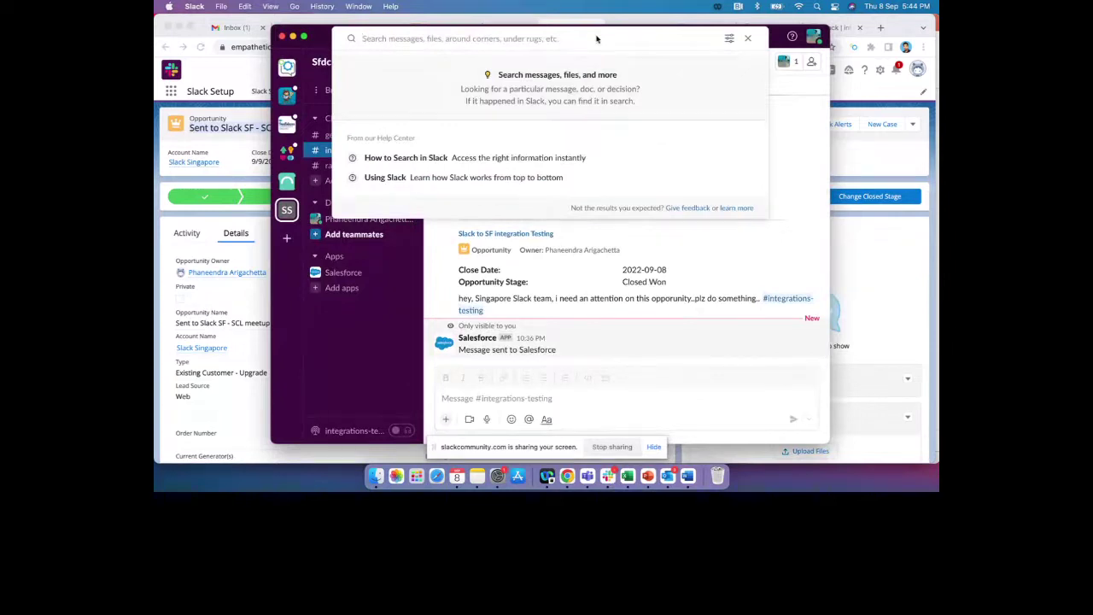
text(Sent to Slack SF - SCL meetup)
key(Return)
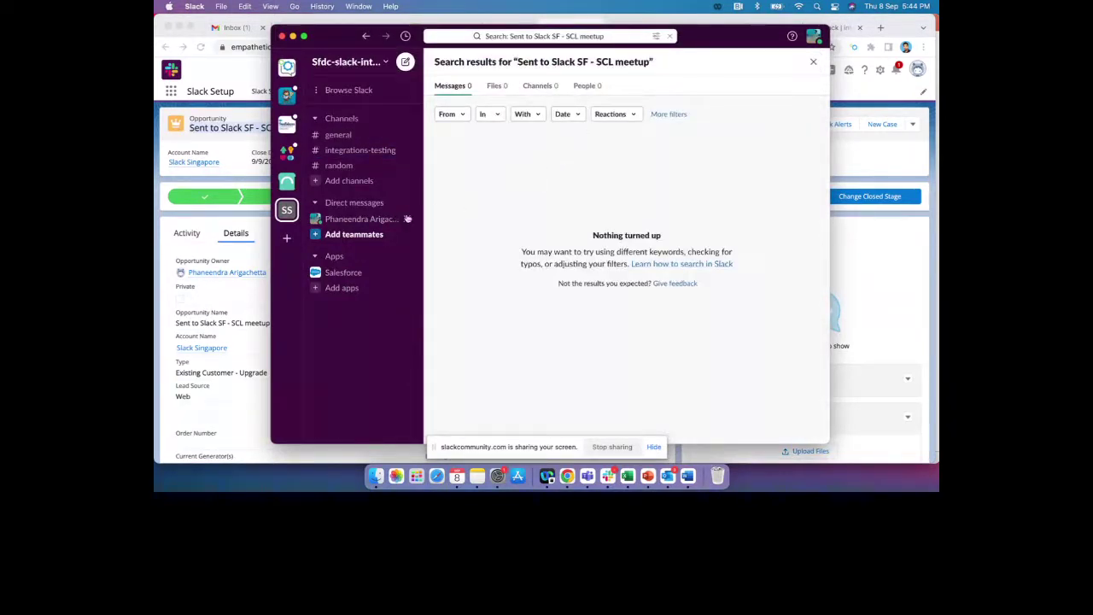
Recheck the integrations-testing channel and the Salesforce app's messages in Slack, and return to the opportunity record
click(350, 150)
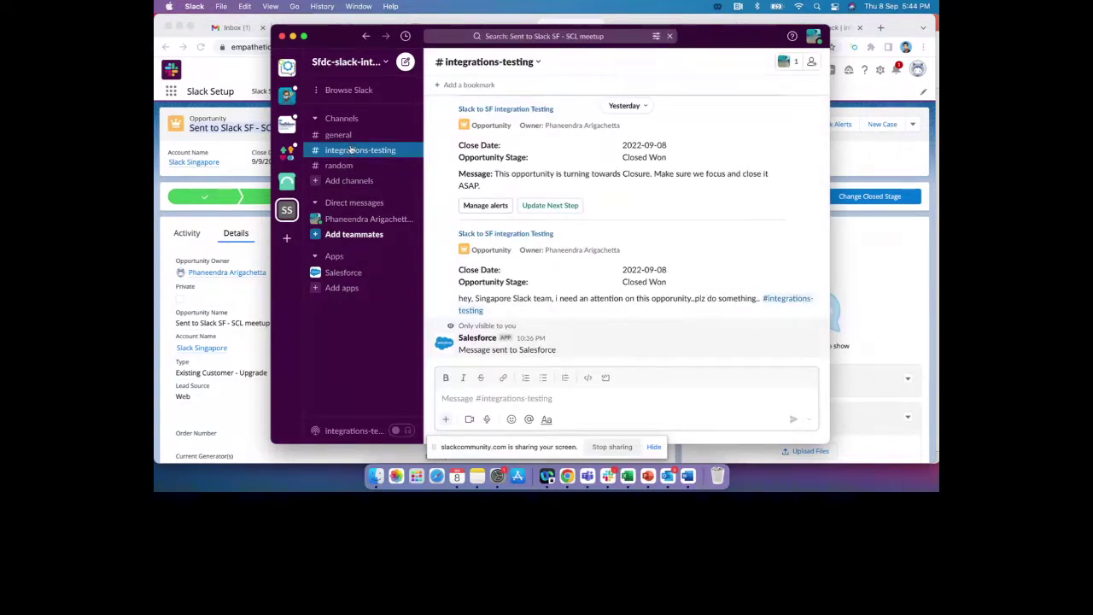
click(353, 273)
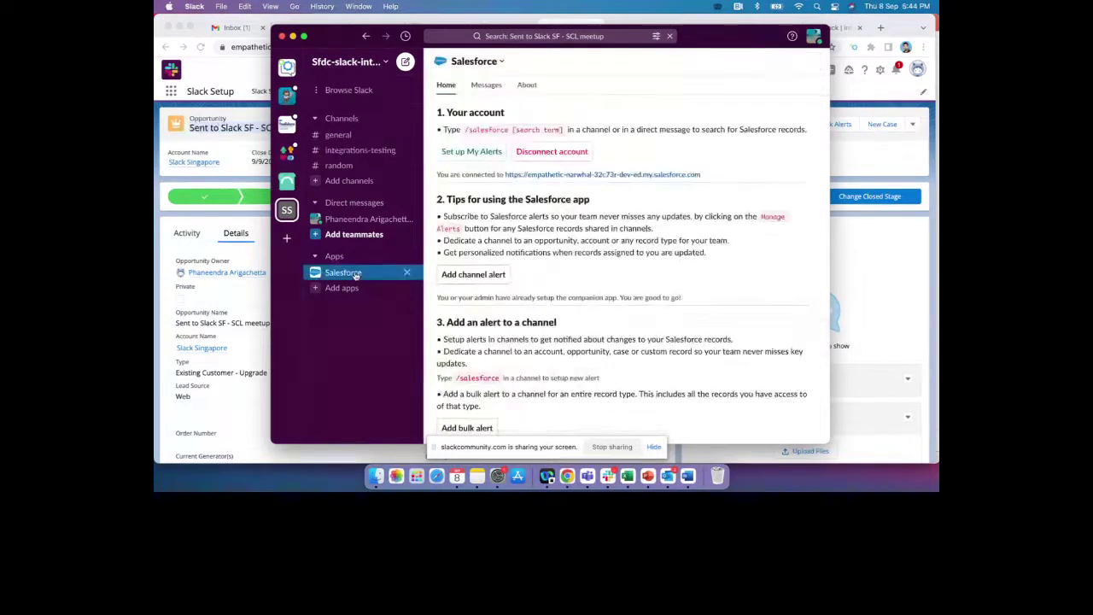
click(489, 86)
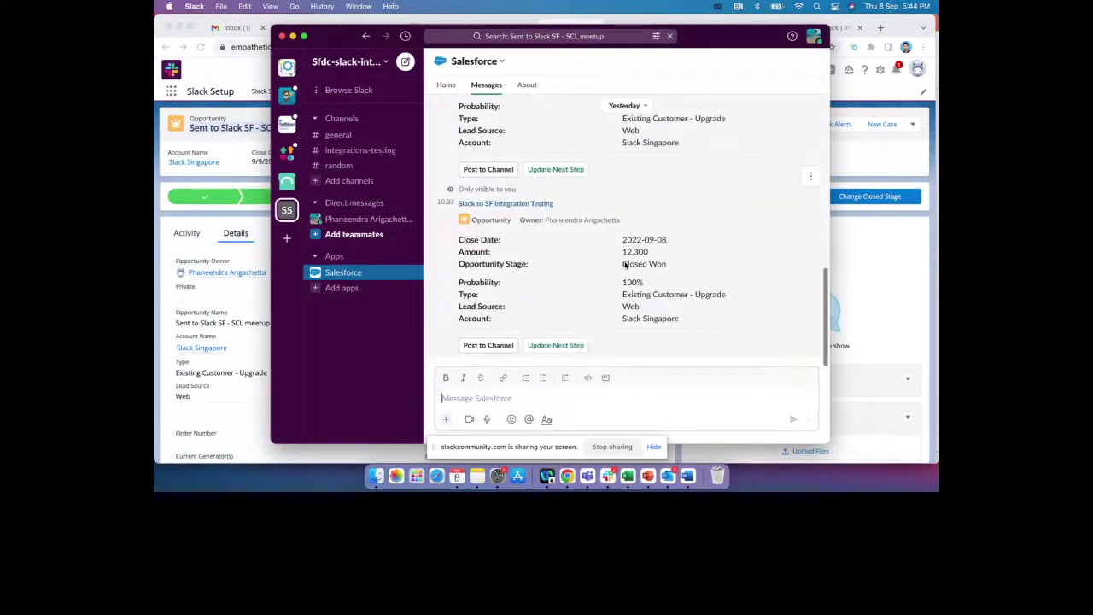
scroll(625, 265, down, 3)
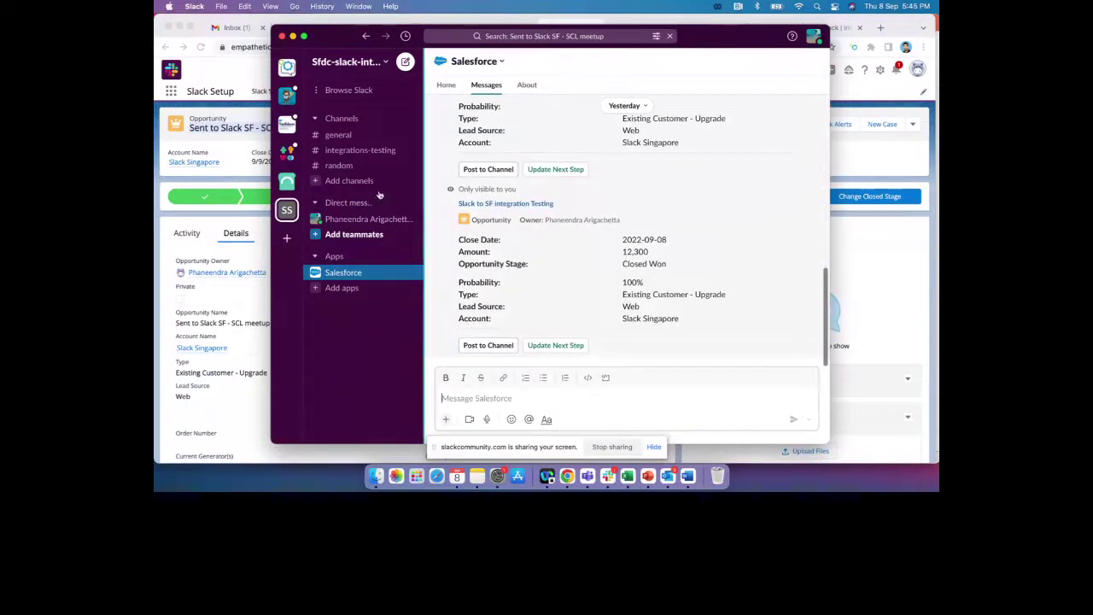
click(356, 152)
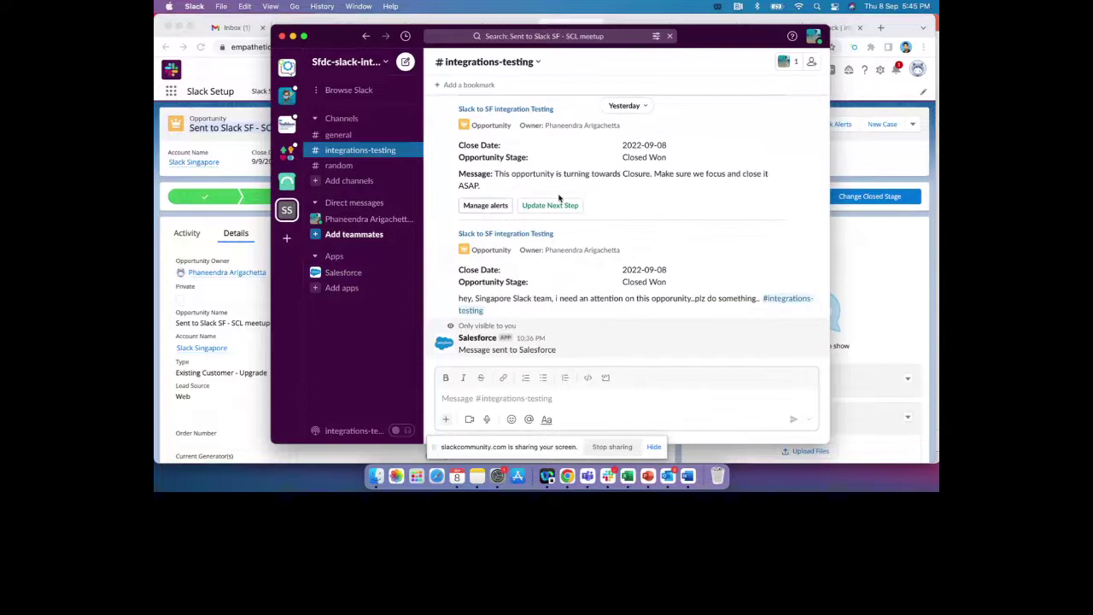
click(870, 234)
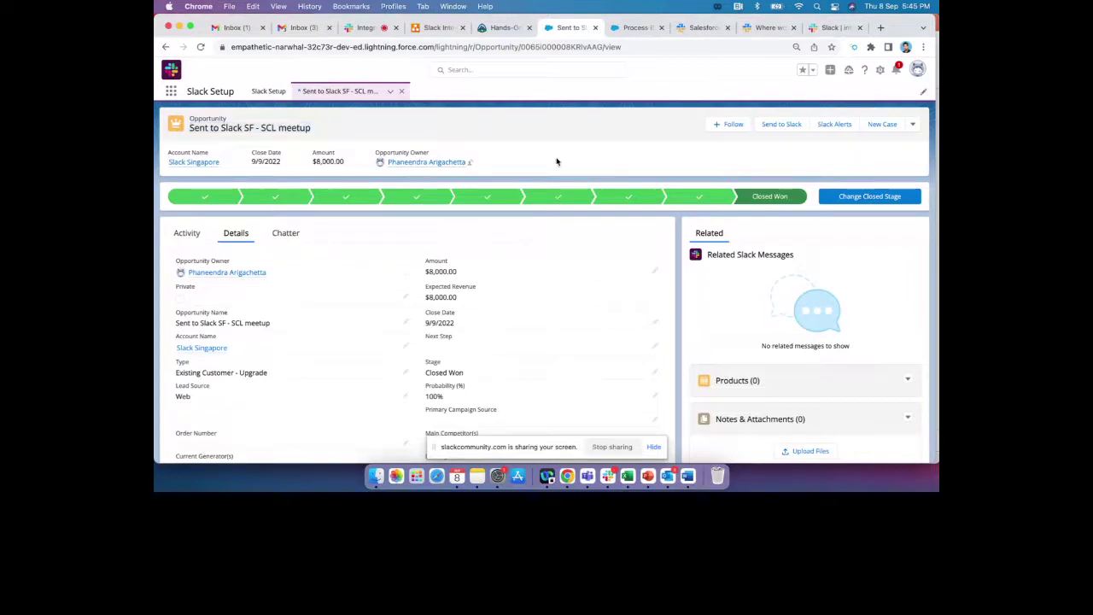
Check the live session chat for attendee messages and return to the opportunity record
click(365, 28)
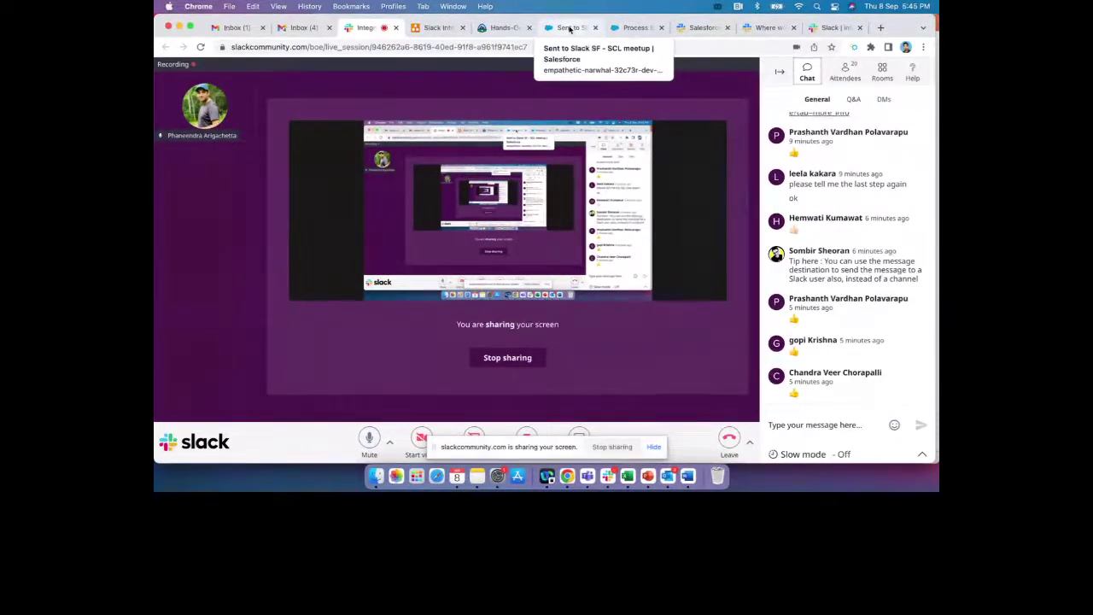
click(570, 30)
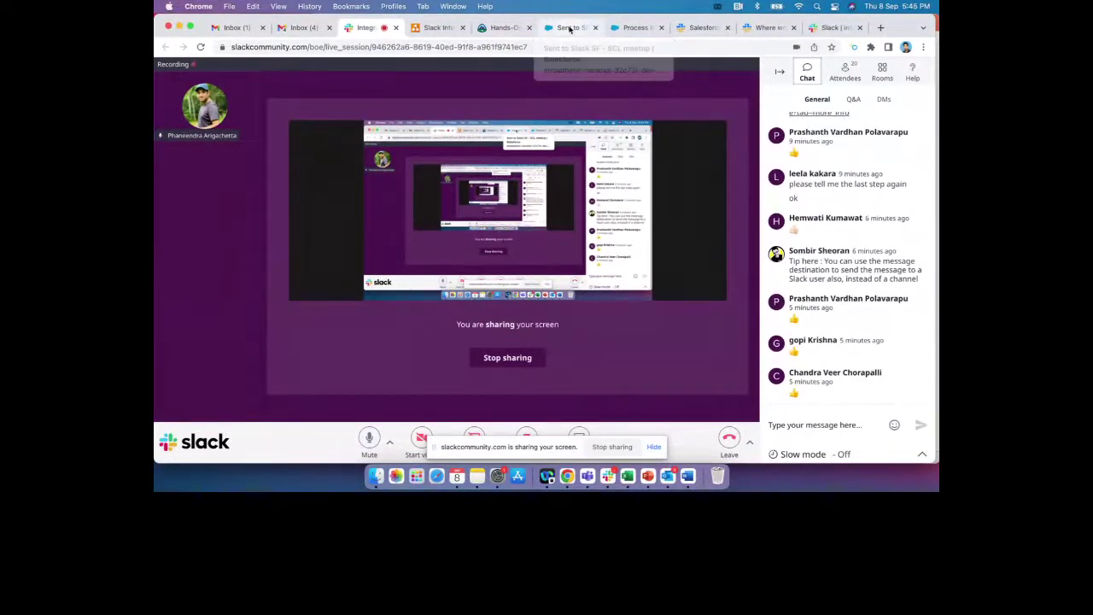
click(376, 28)
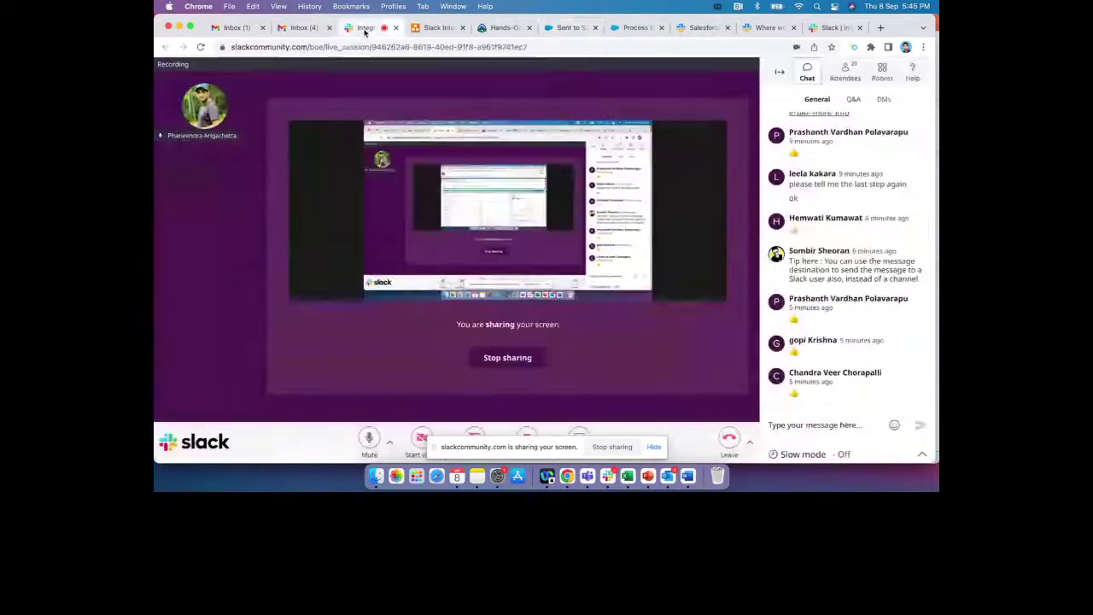
click(569, 30)
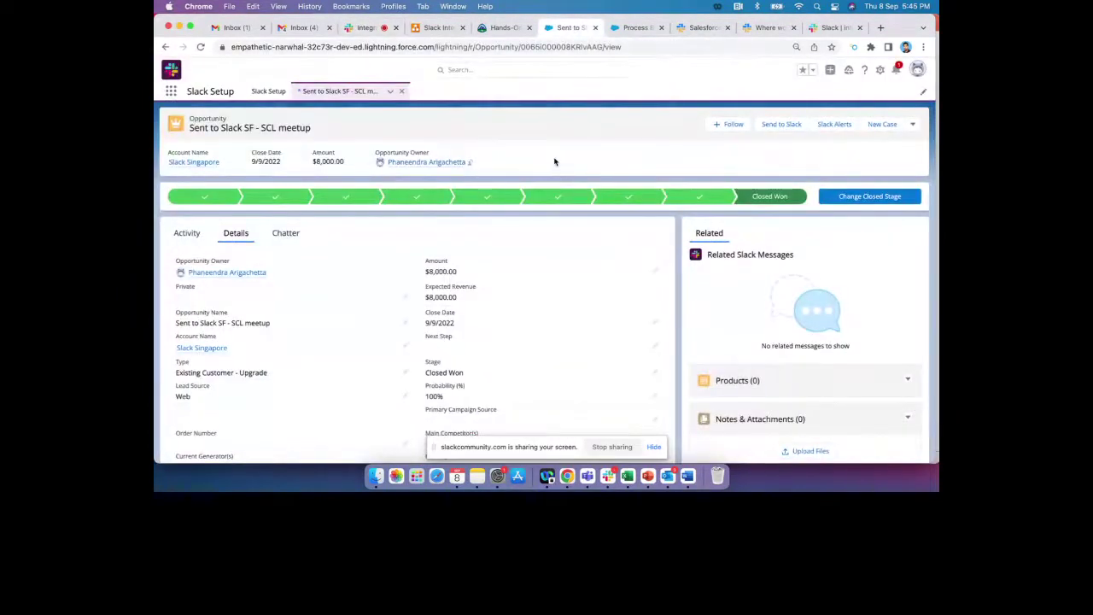
Close the three browser pages opened after Process Builder, including web Slack
click(729, 28)
click(728, 28)
click(728, 28)
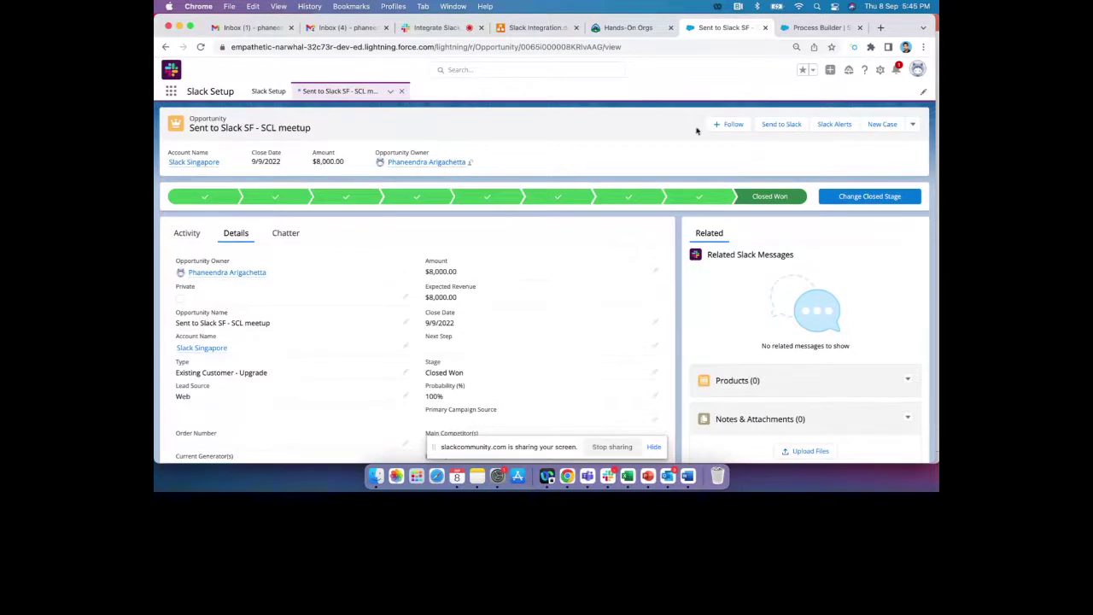
Try to send the opportunity to integrations-testing with the message "hey, I want to understand how quick this opp was closed." and reload the record
click(775, 127)
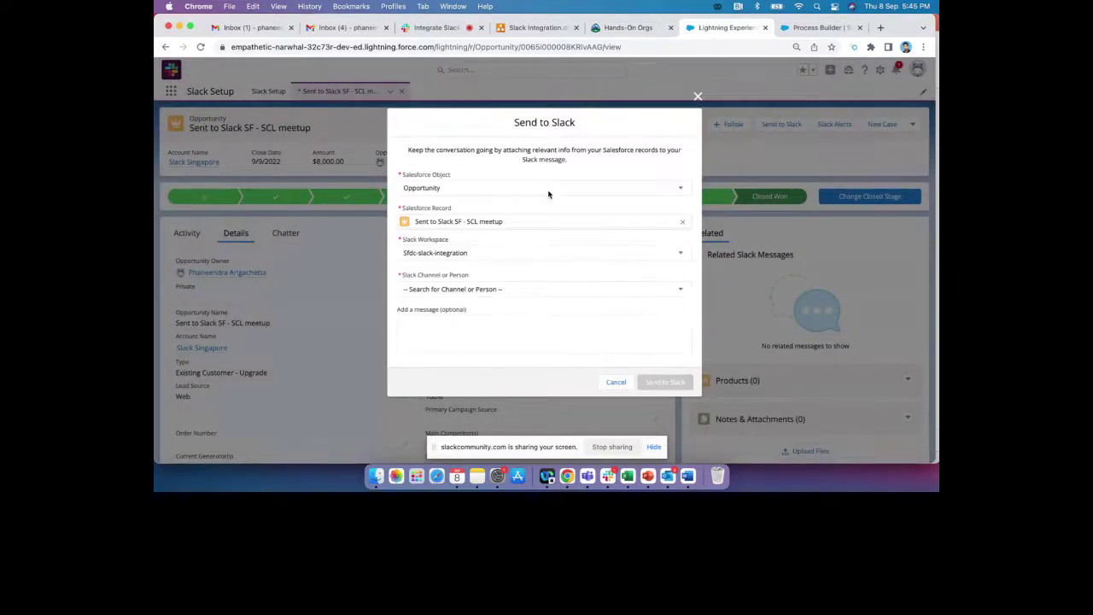
click(513, 290)
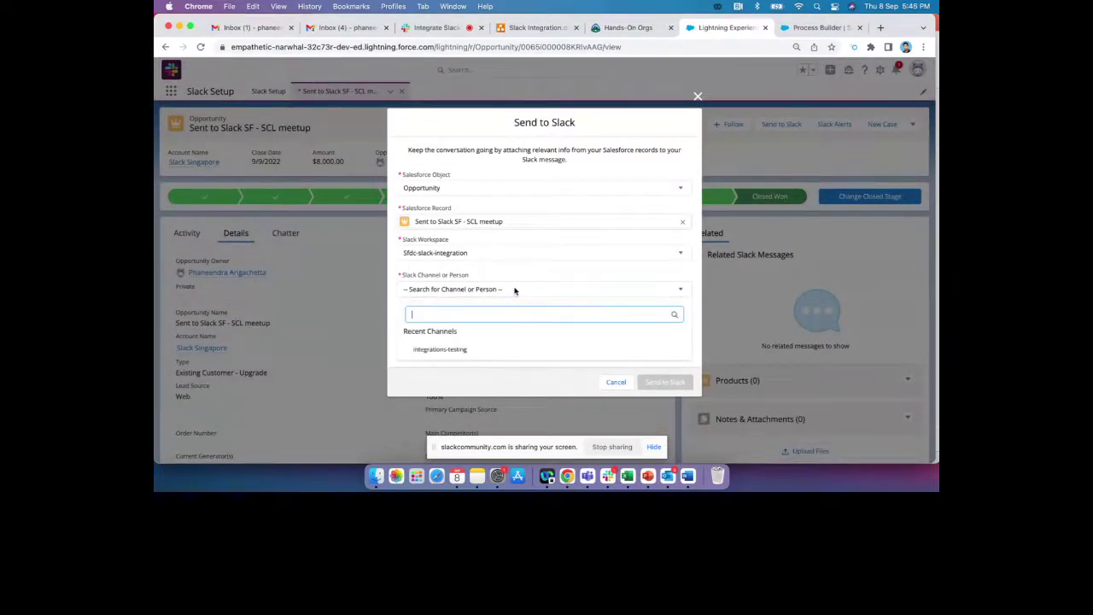
click(484, 349)
click(524, 328)
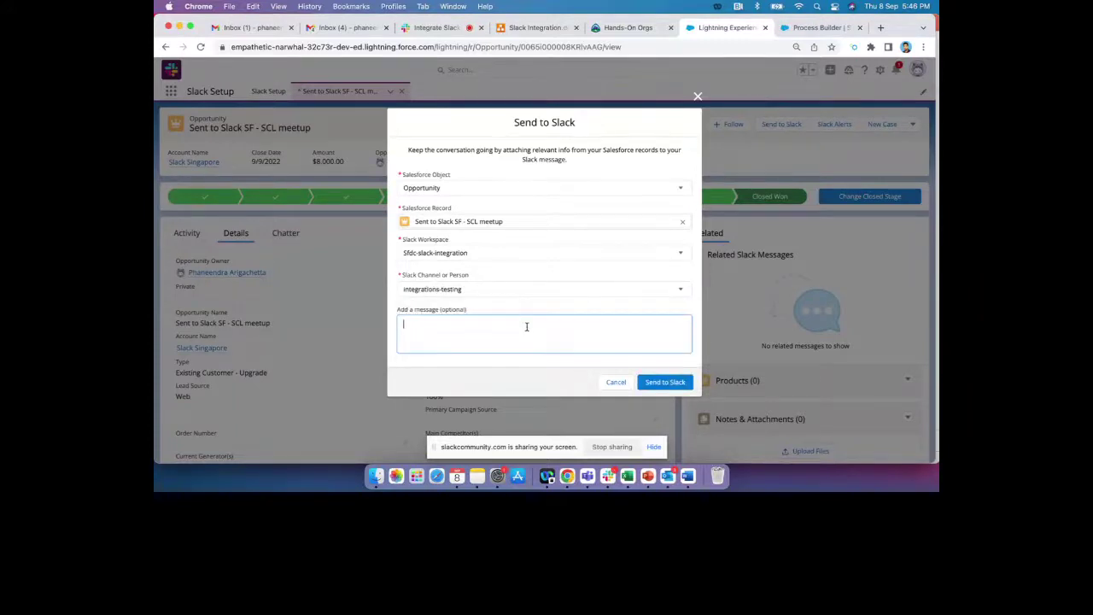
text(hey, I want to understand how quick this opp was clos)
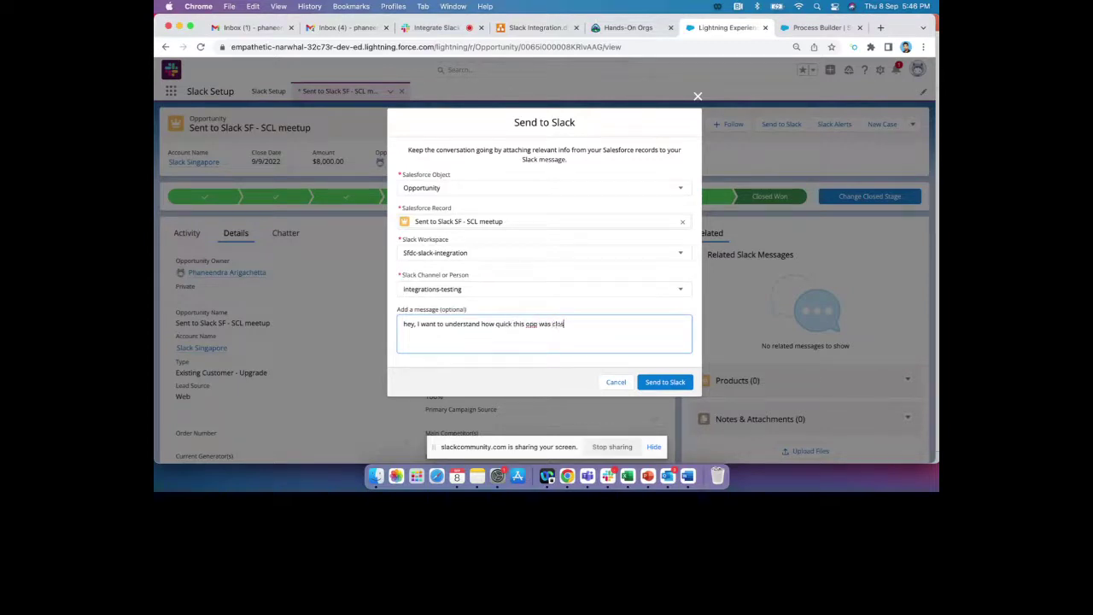
text(ed..)
key(BackSpace)
click(664, 383)
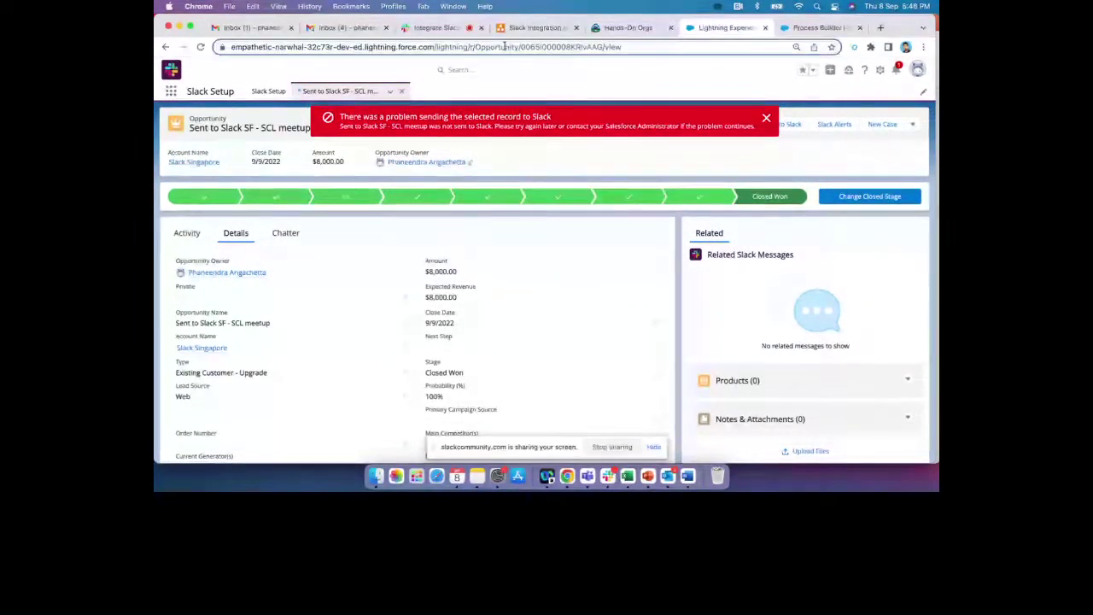
key(super+r)
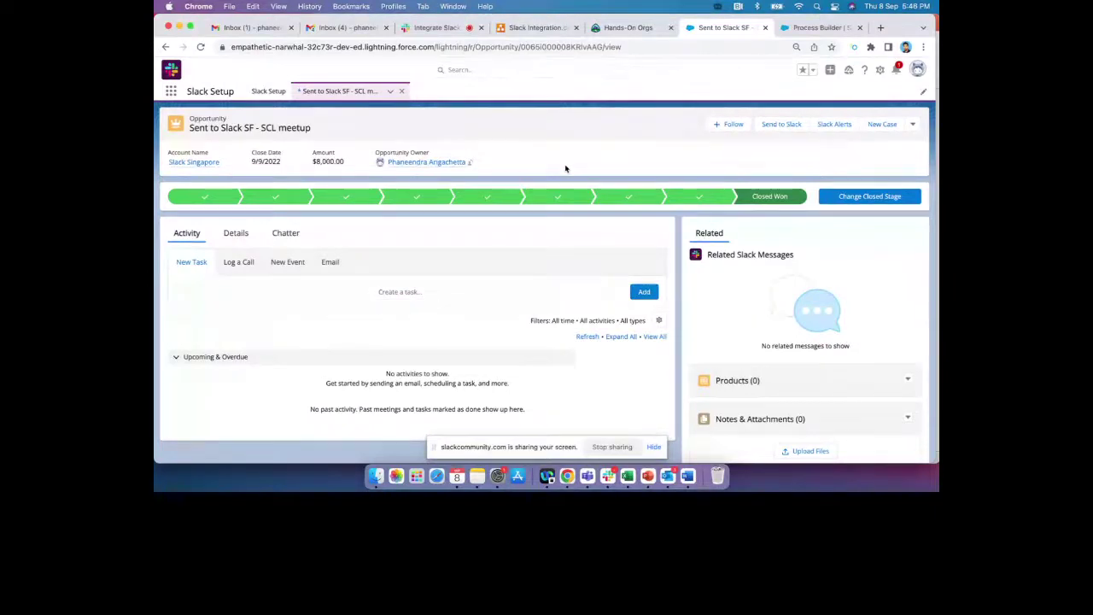
Reopen Org Configuration in Slack Setup and select only the four Opportunity layouts for the Slack actions
click(266, 92)
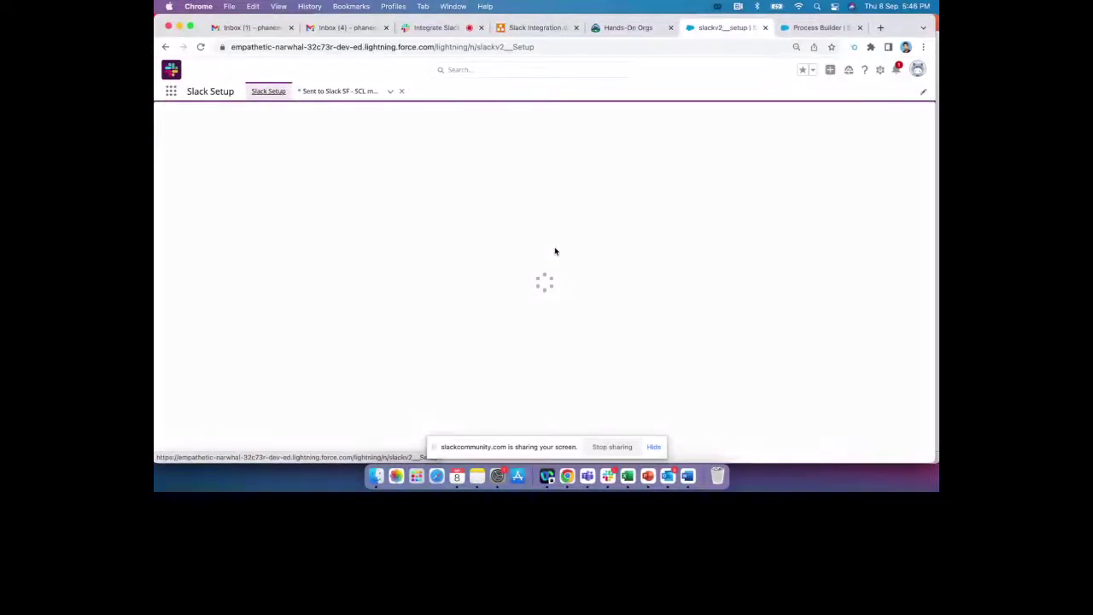
scroll(572, 264, down, 3)
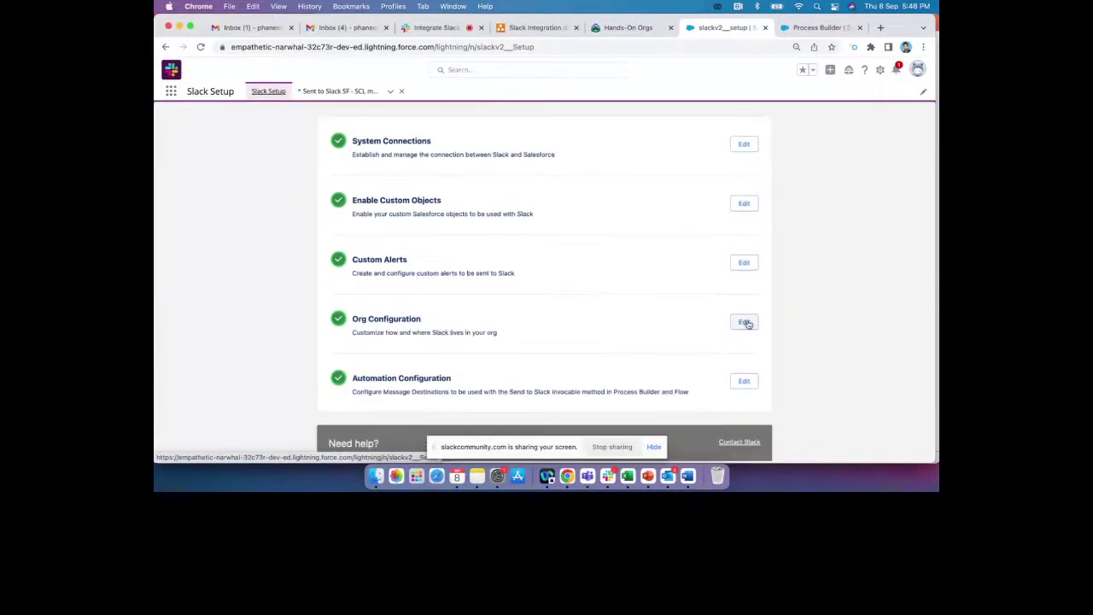
click(744, 322)
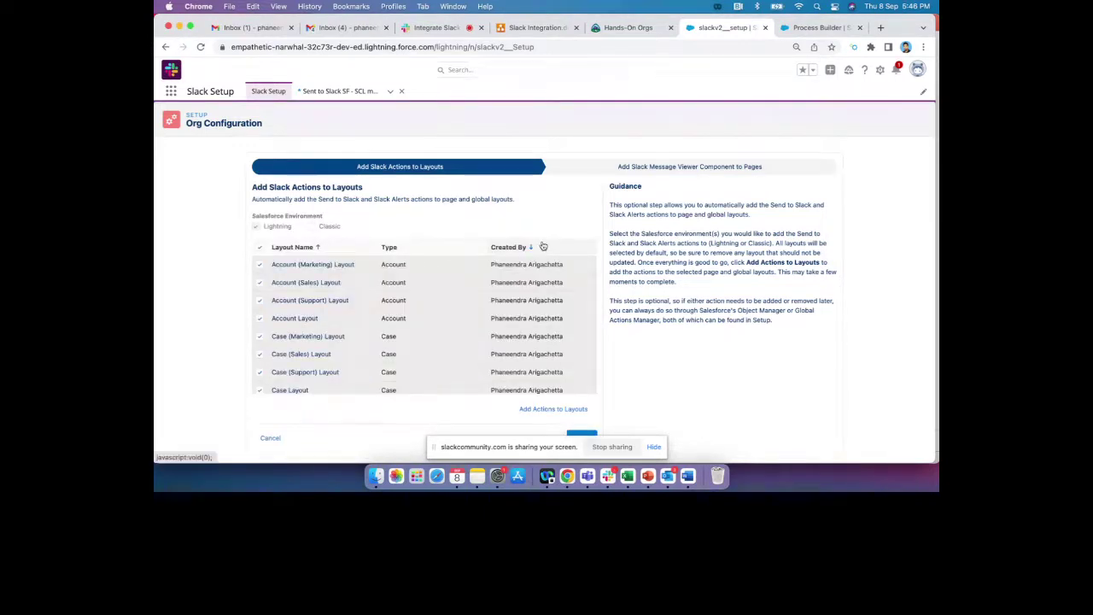
click(259, 247)
scroll(282, 294, down, 5)
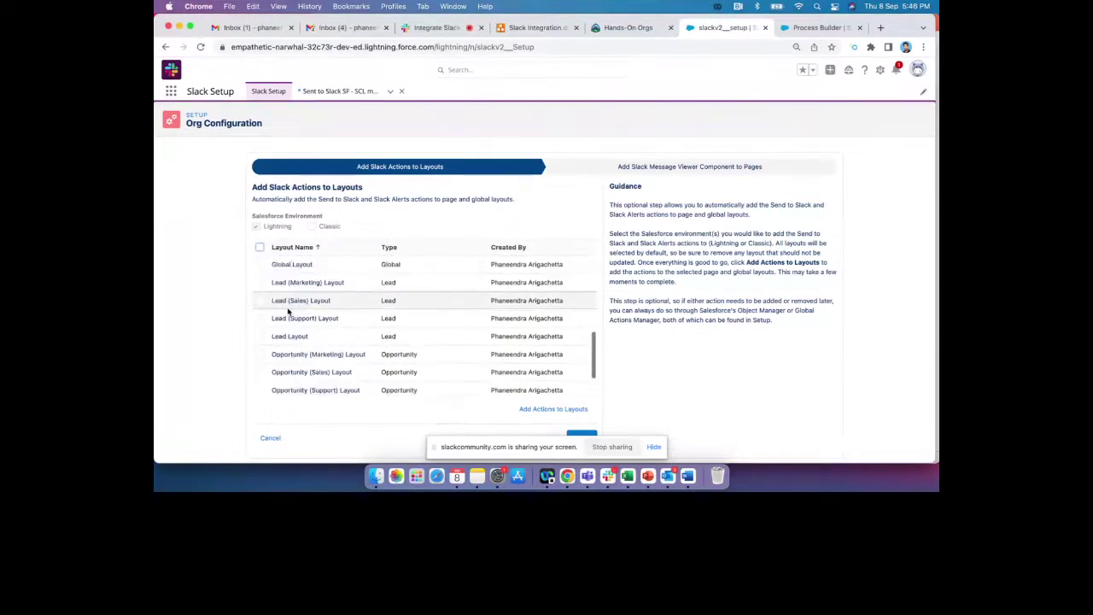
scroll(289, 312, down, 2)
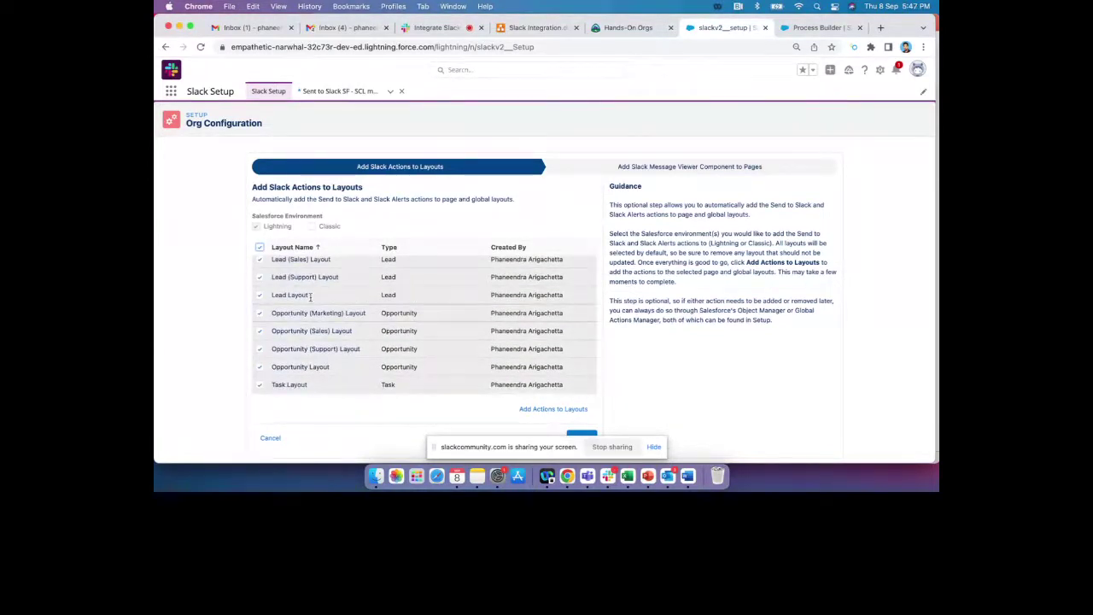
click(259, 248)
click(259, 312)
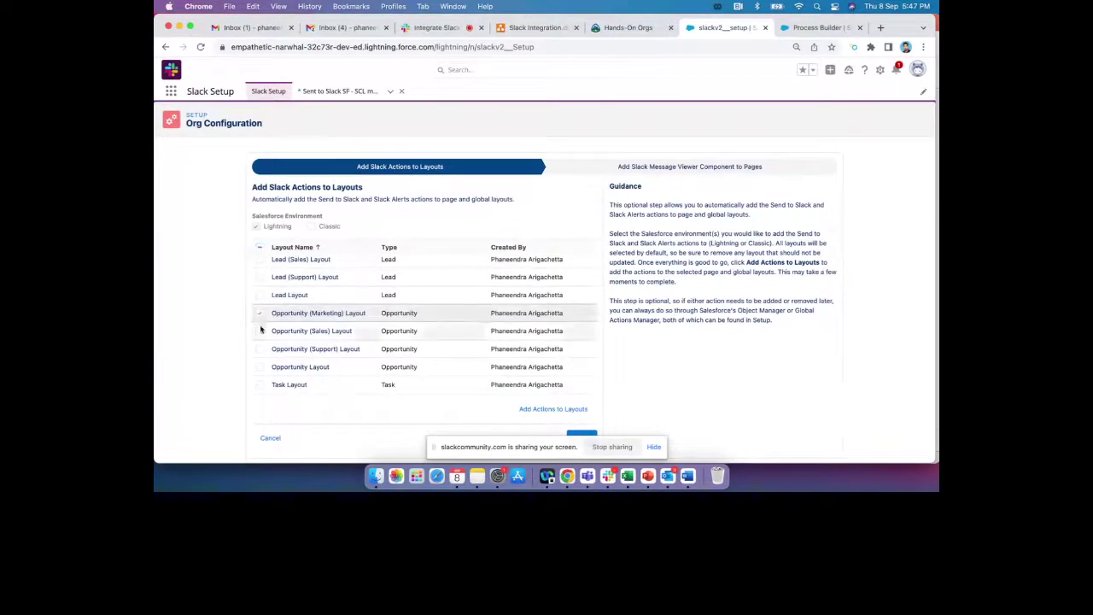
click(259, 330)
click(259, 348)
click(259, 366)
scroll(461, 375, down, 1)
Proceed to the pages stage, add the Slack Message Viewer component to the Opportunity Record Page, and finish the org configuration
click(561, 399)
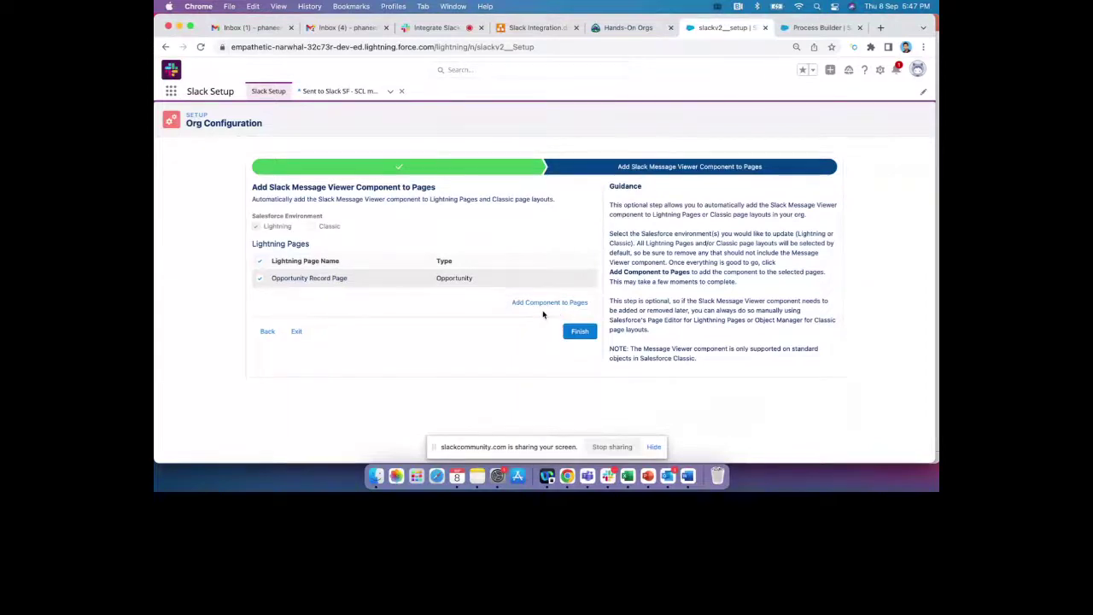
click(556, 305)
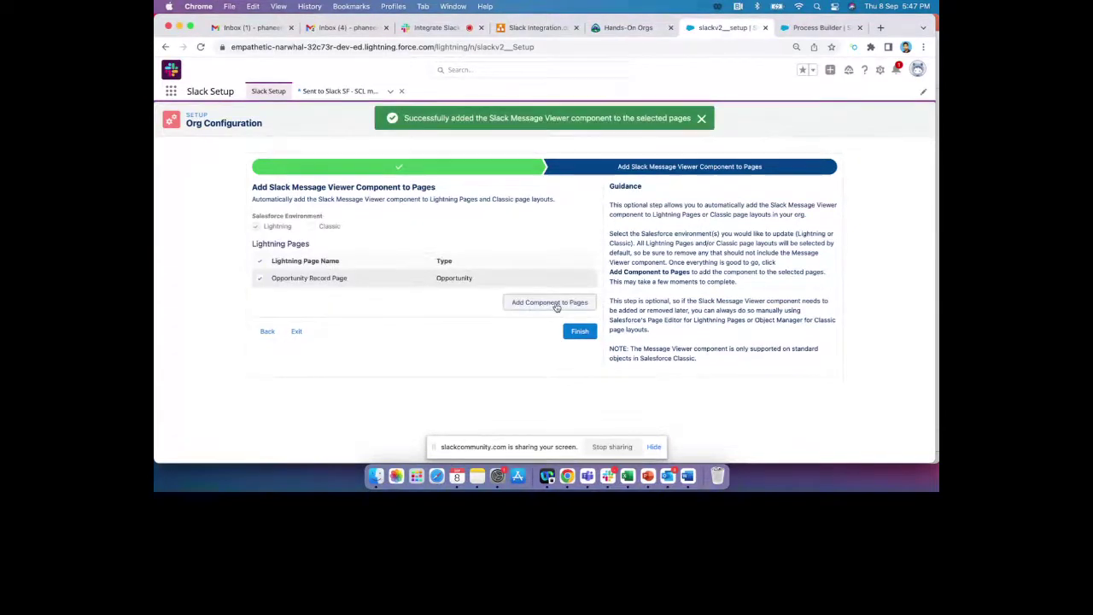
click(580, 331)
In Automation Configuration, create a message destination named "Opp" for the integrations-testing channel in the Sfdc-slack-integration workspace
scroll(573, 282, down, 3)
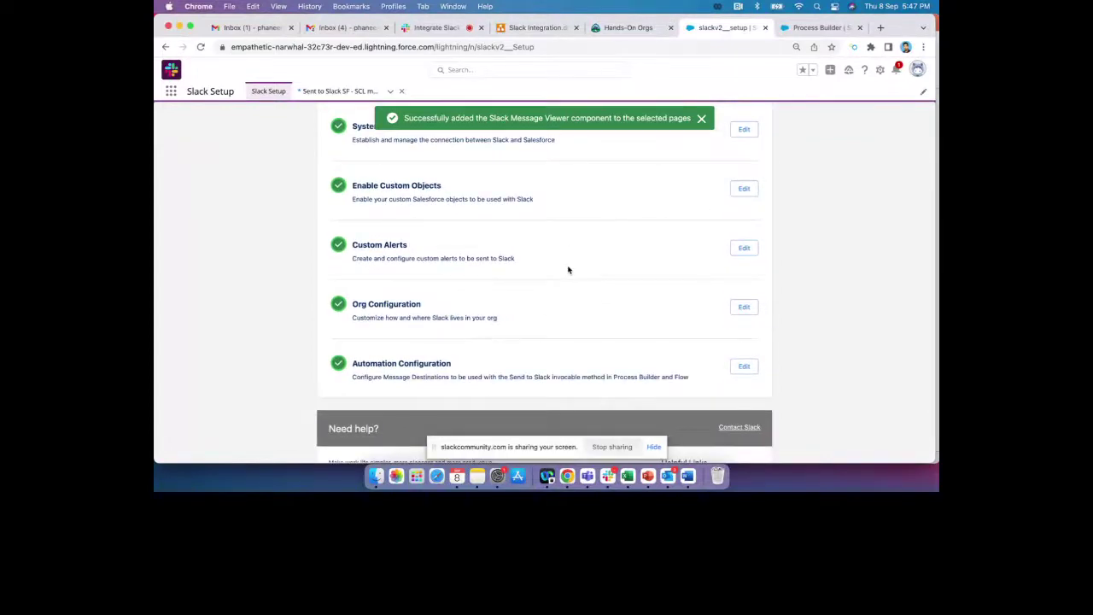
click(741, 367)
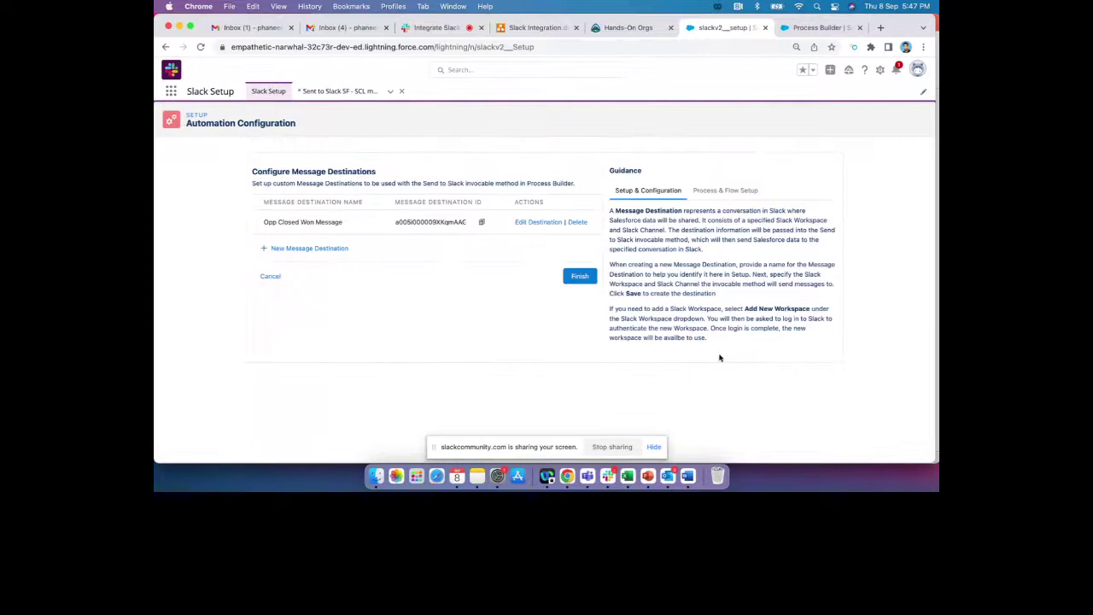
click(304, 249)
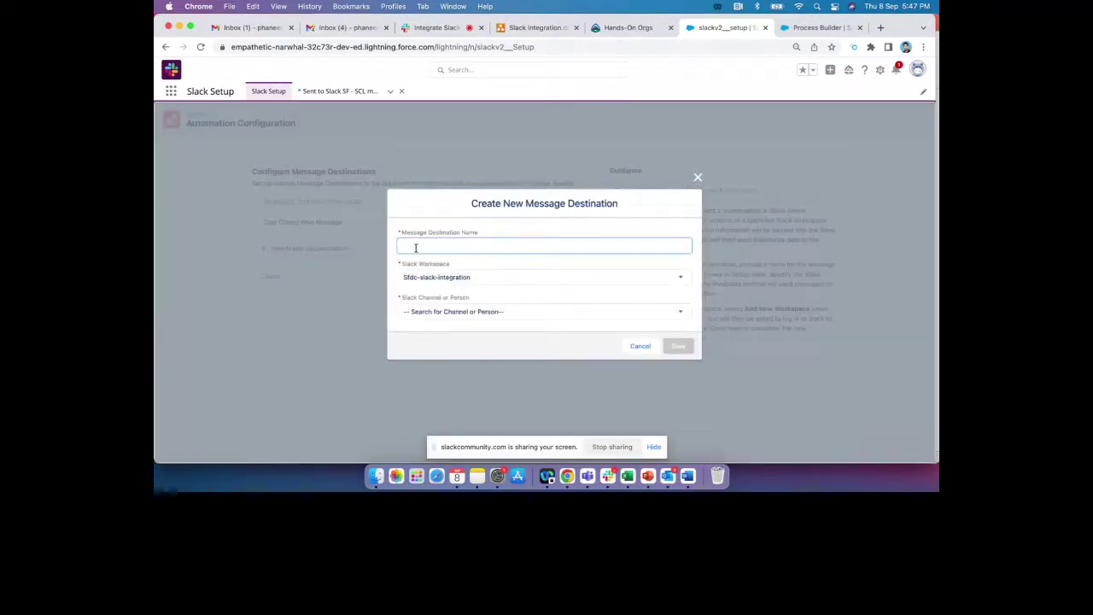
click(553, 317)
click(499, 241)
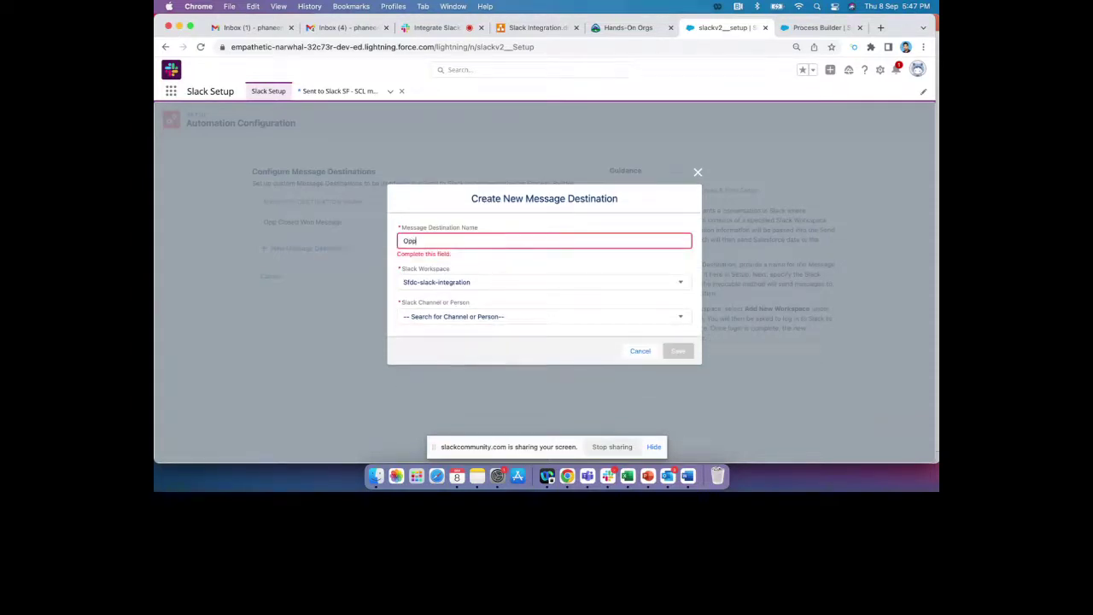
click(510, 317)
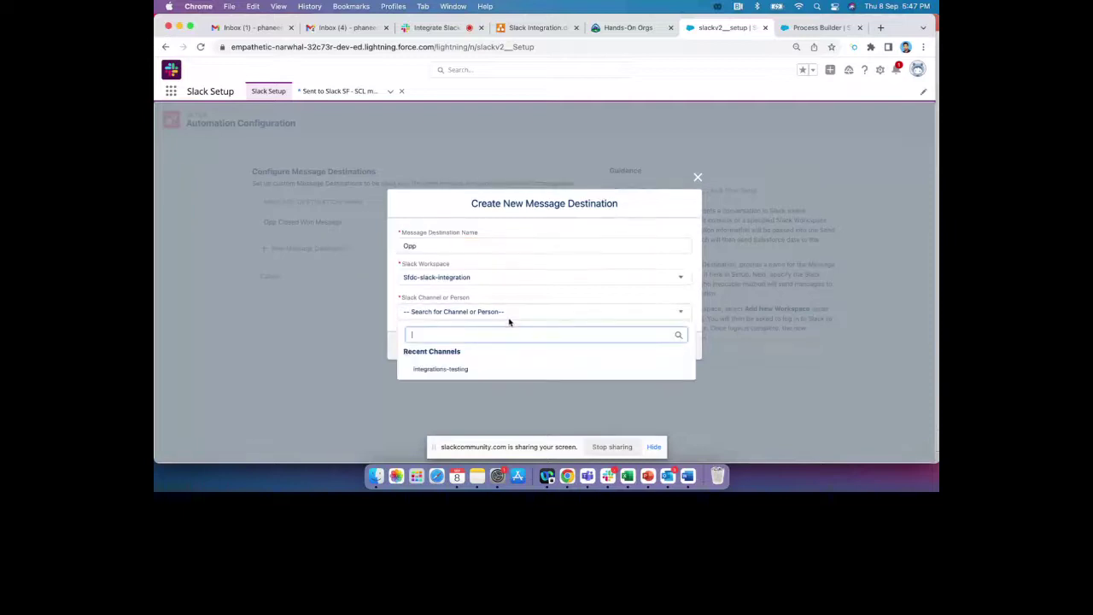
click(475, 370)
click(677, 345)
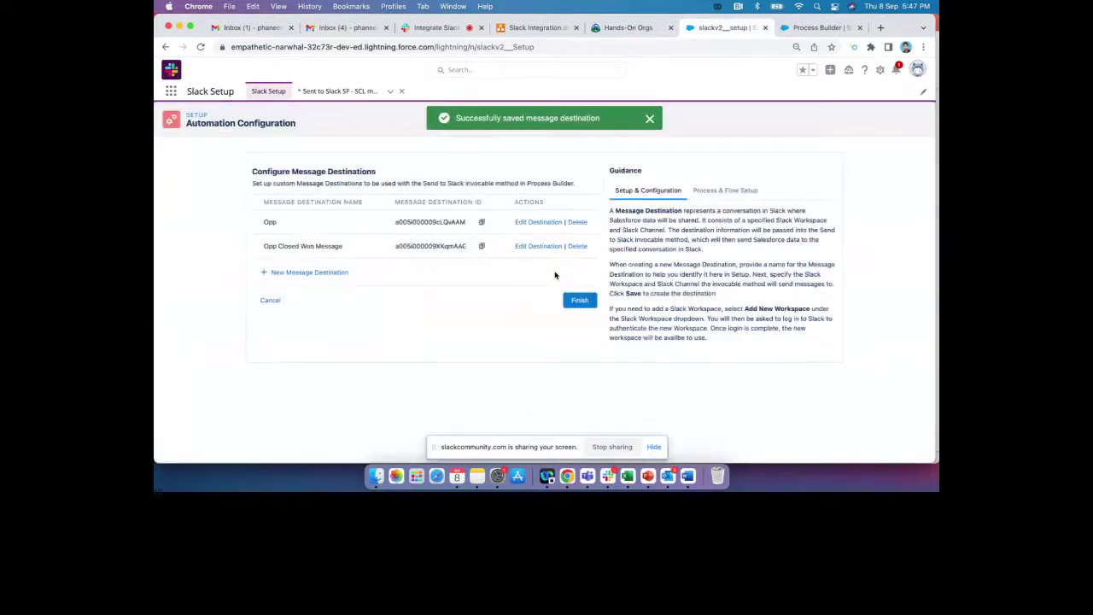
Copy the Opp Closed Won Message destination ID, finish the automation configuration, and return to Process Builder
double_click(437, 245)
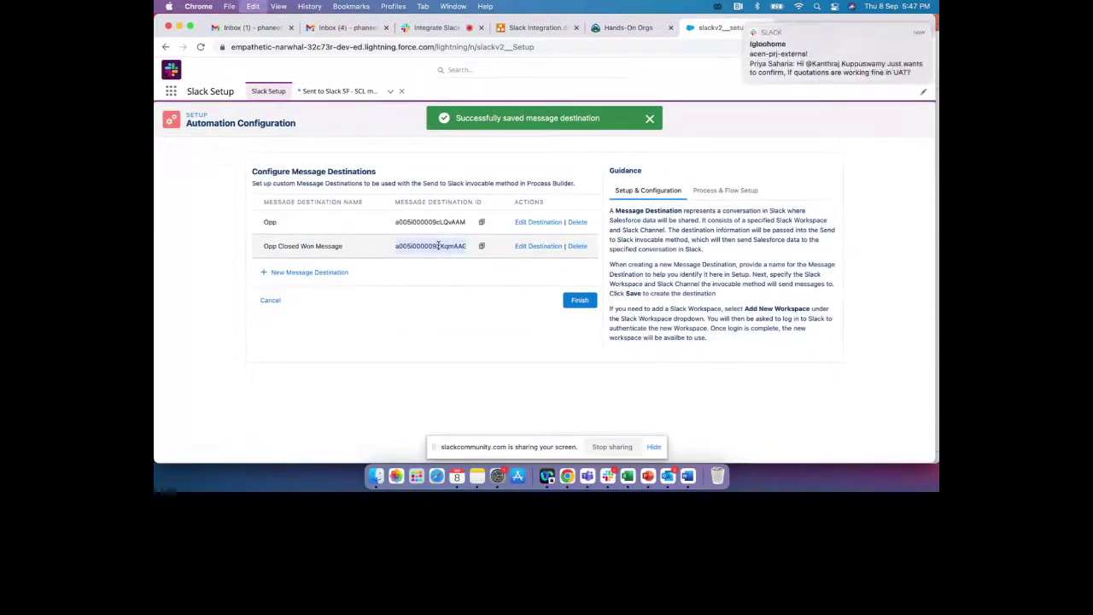
click(580, 299)
click(820, 27)
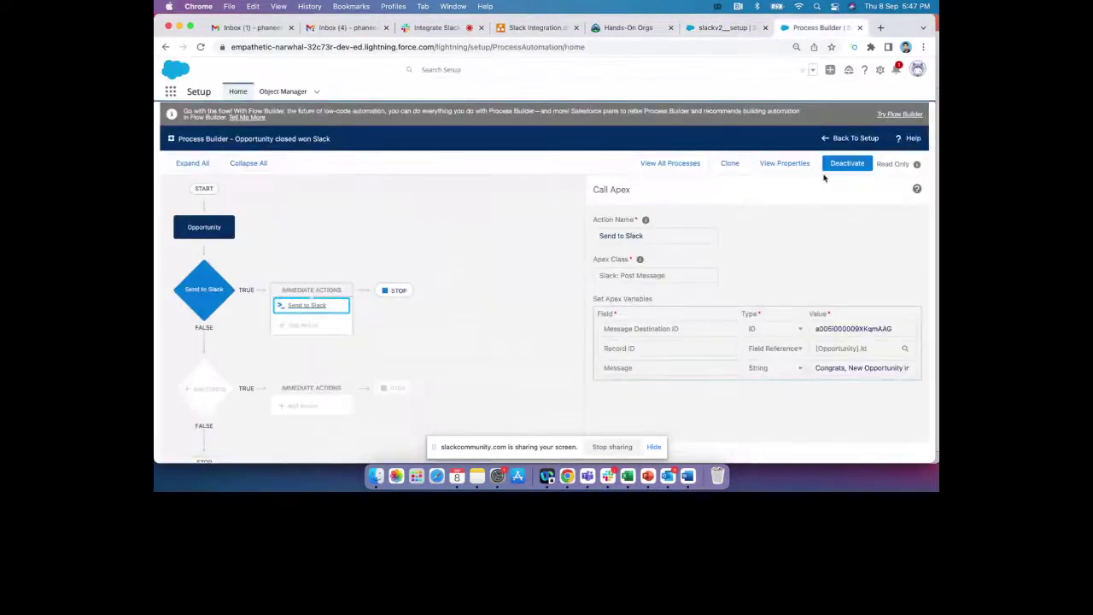
Clone the process as a version of the current process named "Opportunity closed won Slack1.0"
click(735, 170)
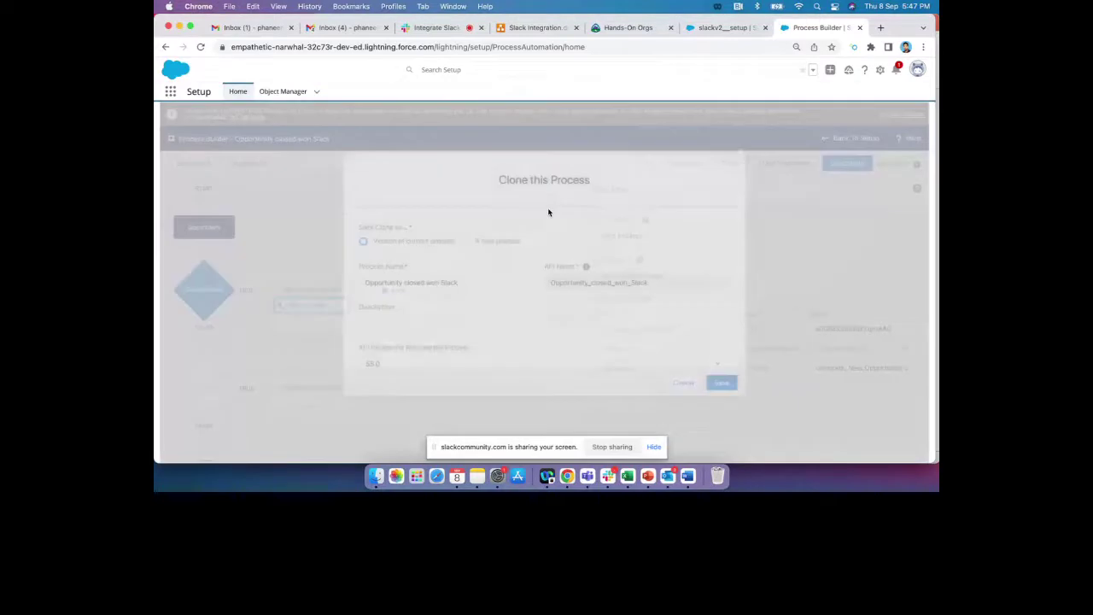
click(493, 276)
text(1)
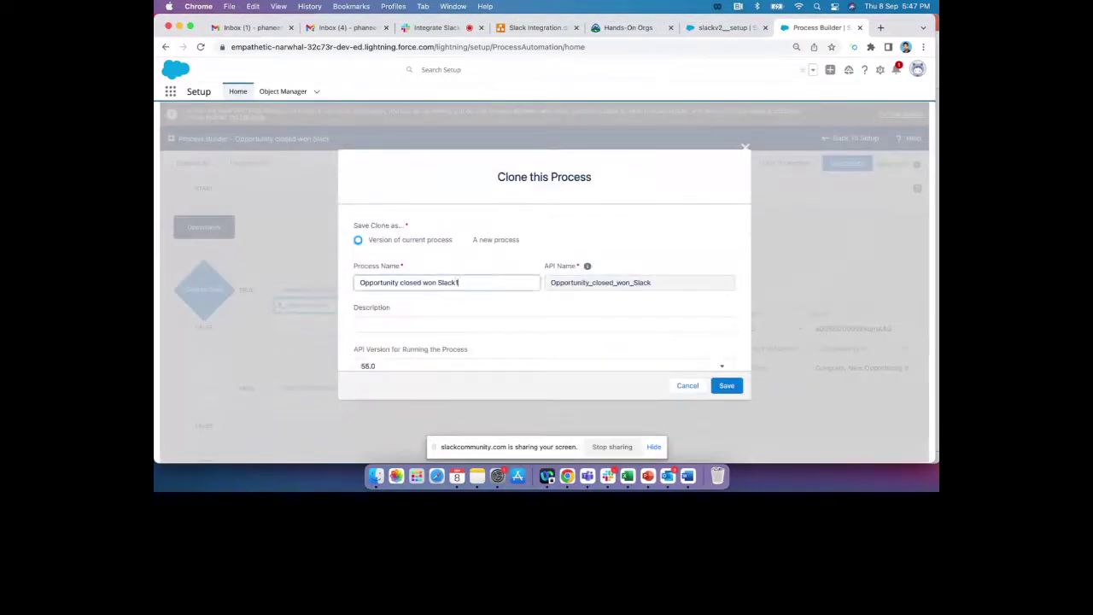
text(.0)
click(720, 382)
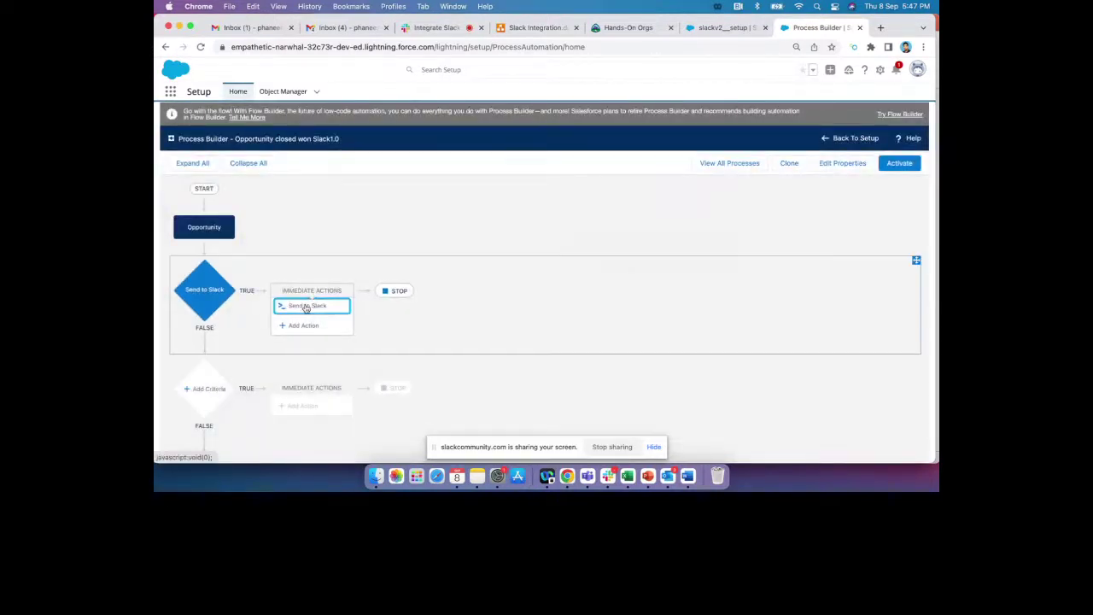
Re-enter the copied Message Destination ID in the Send to Slack action and activate the cloned process version
click(305, 305)
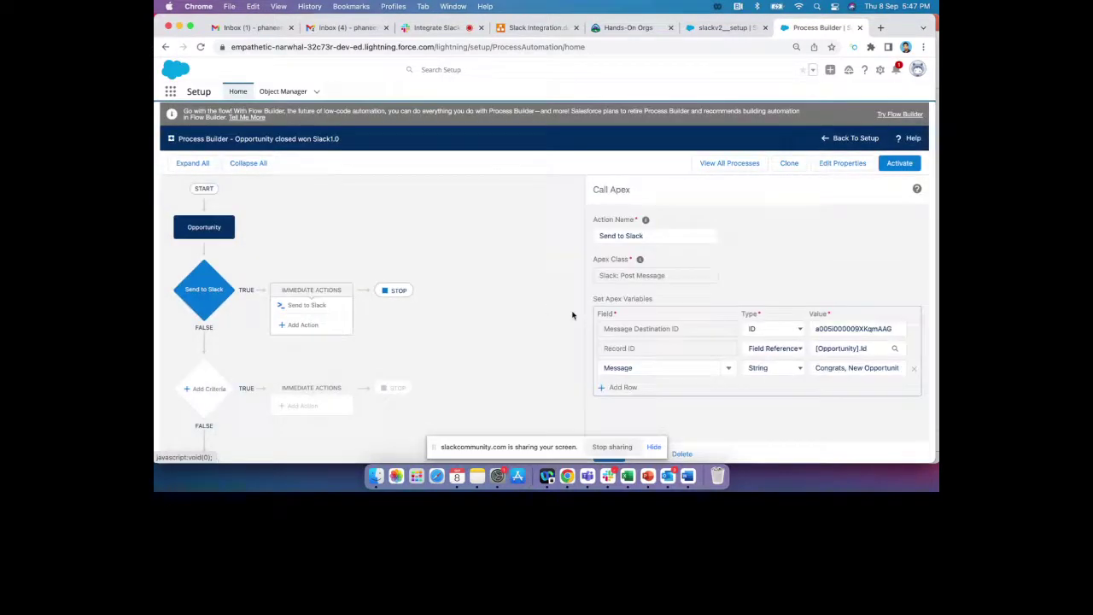
click(854, 329)
key(super+a)
key(super+c)
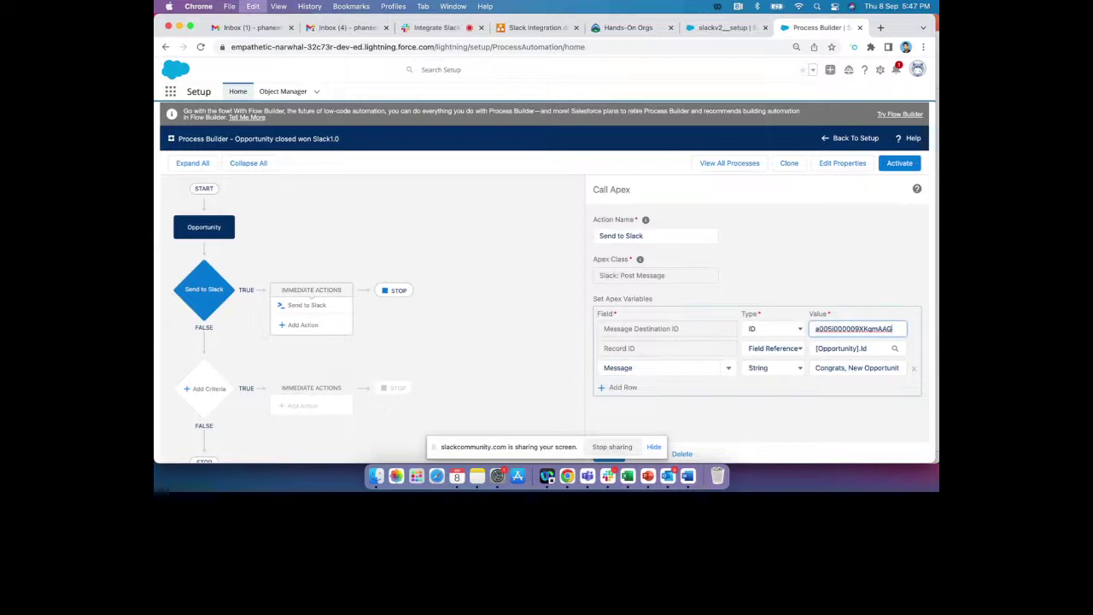
click(899, 162)
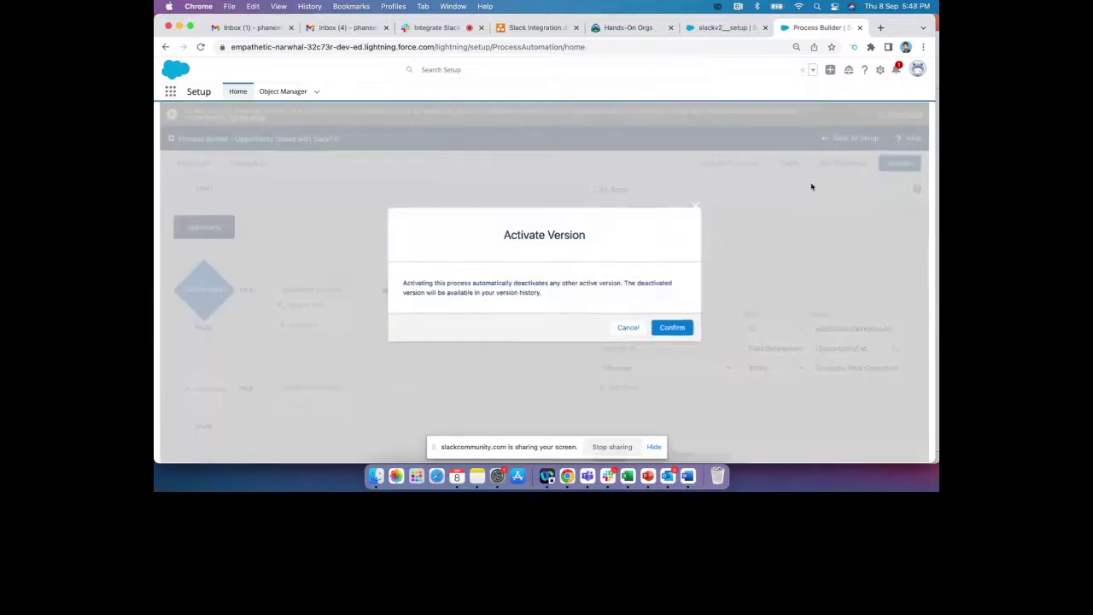
click(672, 330)
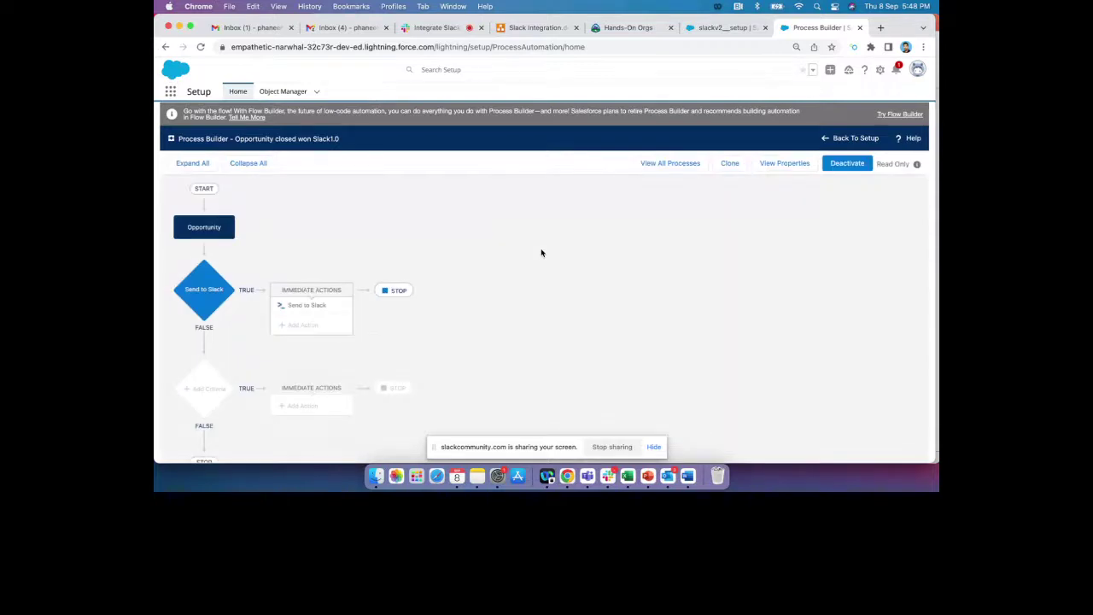
Open the Opportunities list from Slack Setup, and check the live session chat before returning to the list
click(709, 34)
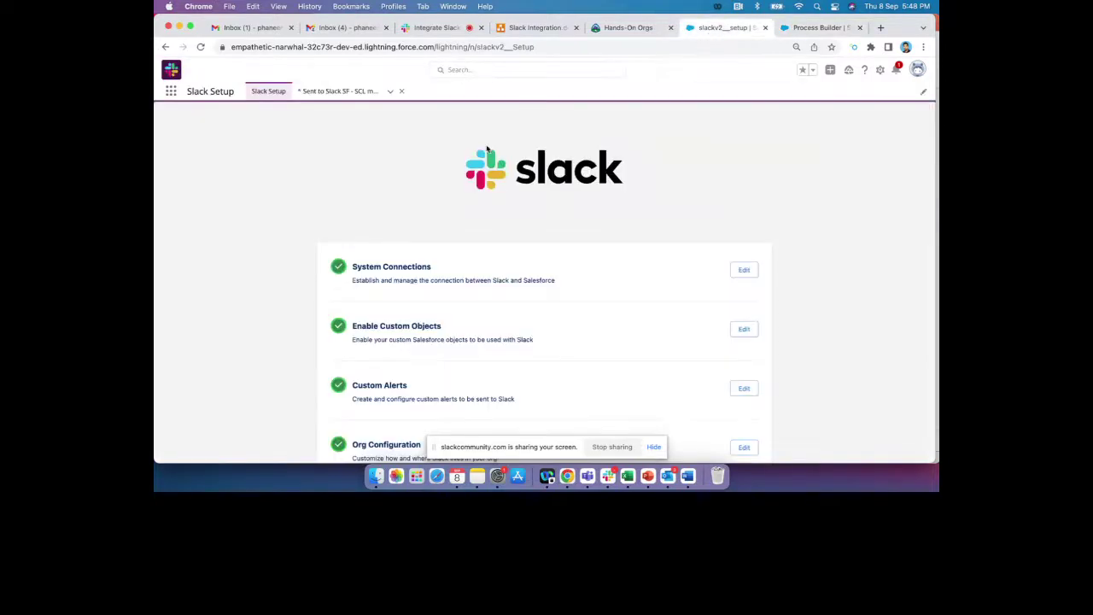
click(170, 92)
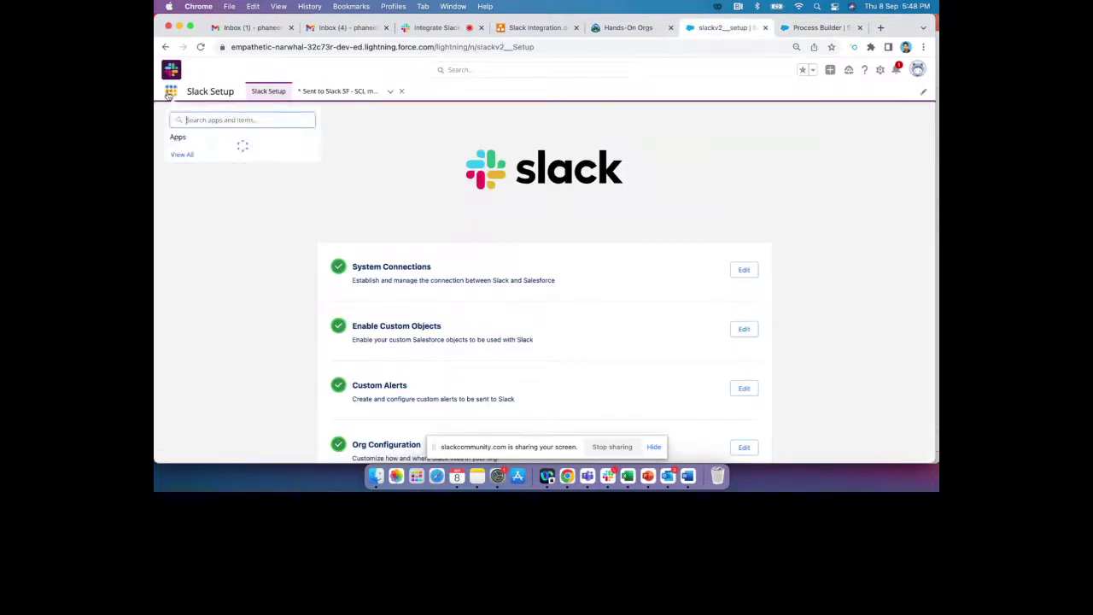
text(opp)
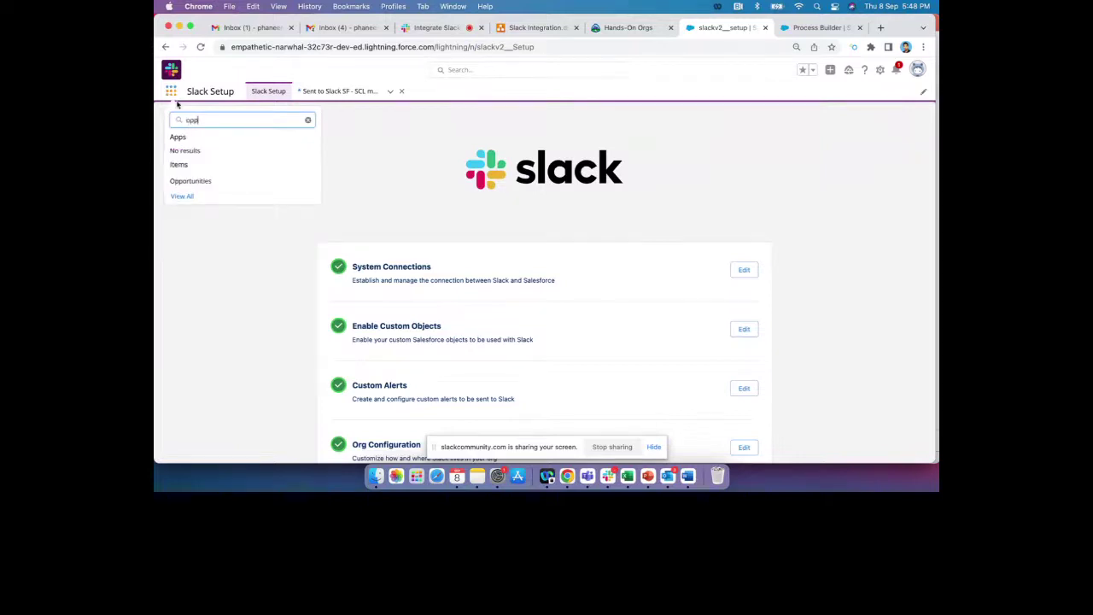
click(202, 180)
click(436, 32)
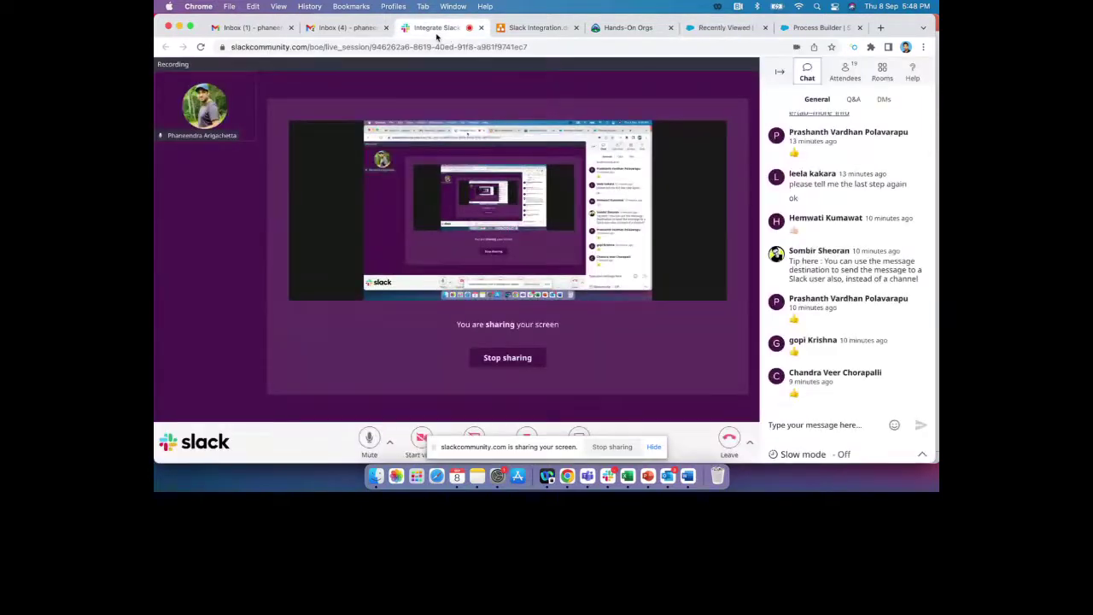
click(724, 27)
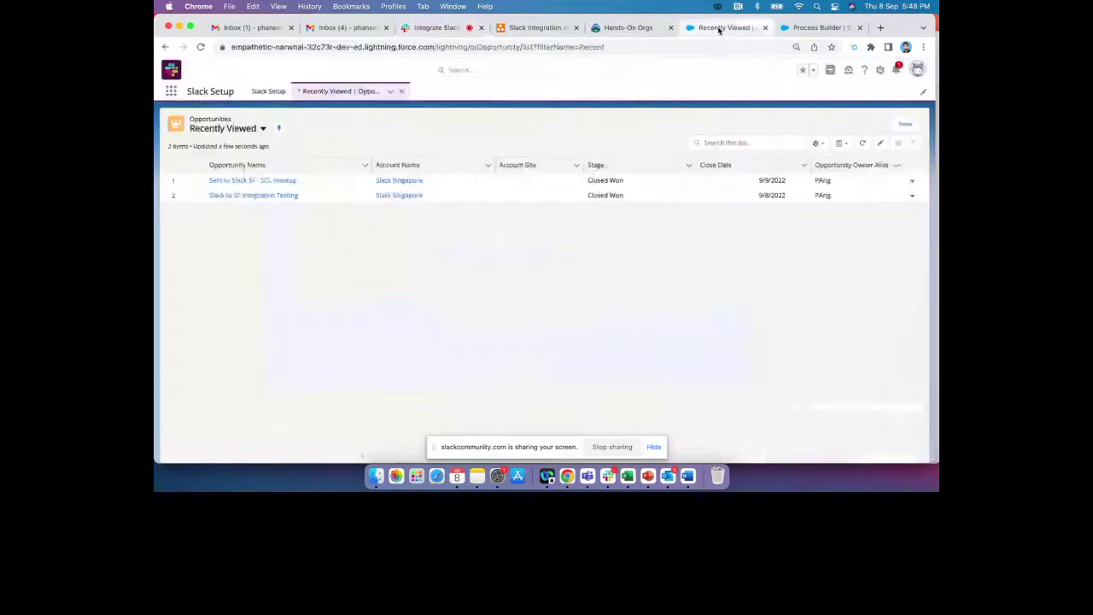
Clone the "Sent to Slack SF - SCL meetup" opportunity and save the copy with its existing field values
click(287, 180)
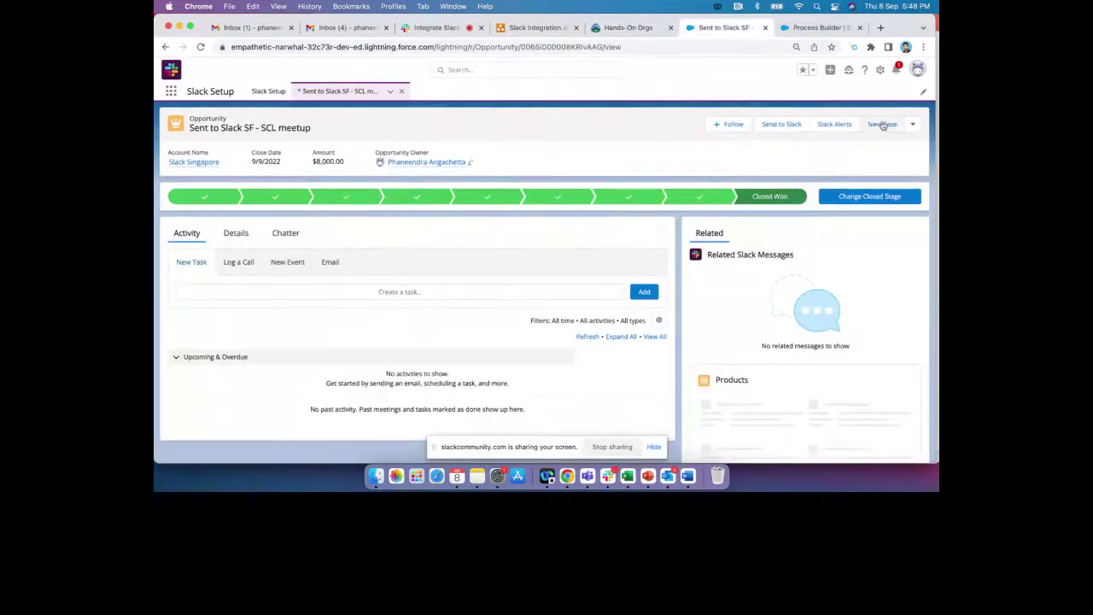
click(914, 125)
click(878, 195)
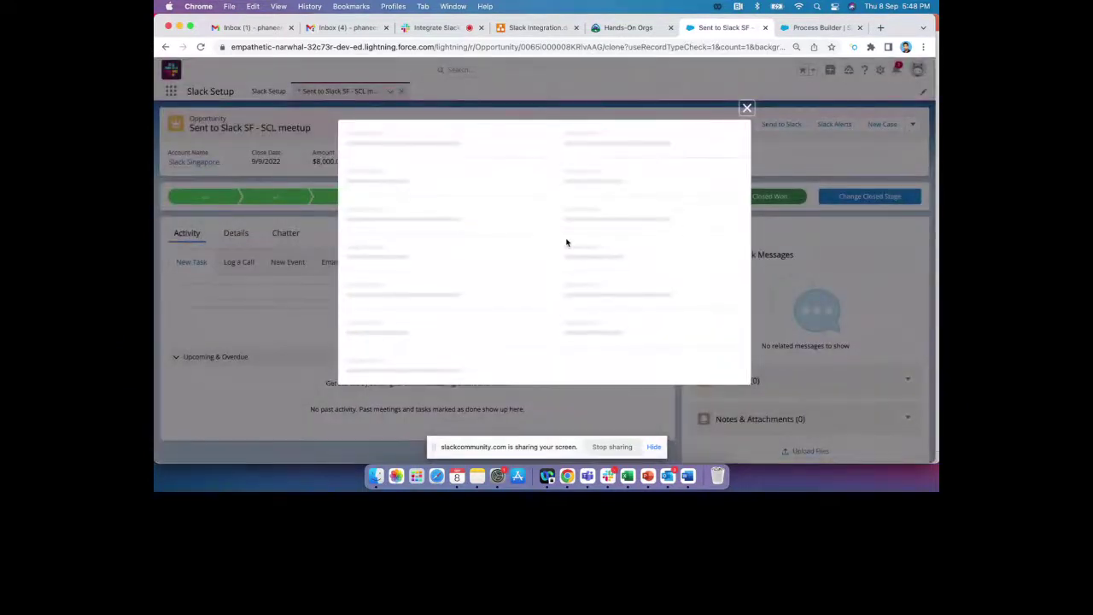
scroll(572, 341, down, 5)
click(589, 408)
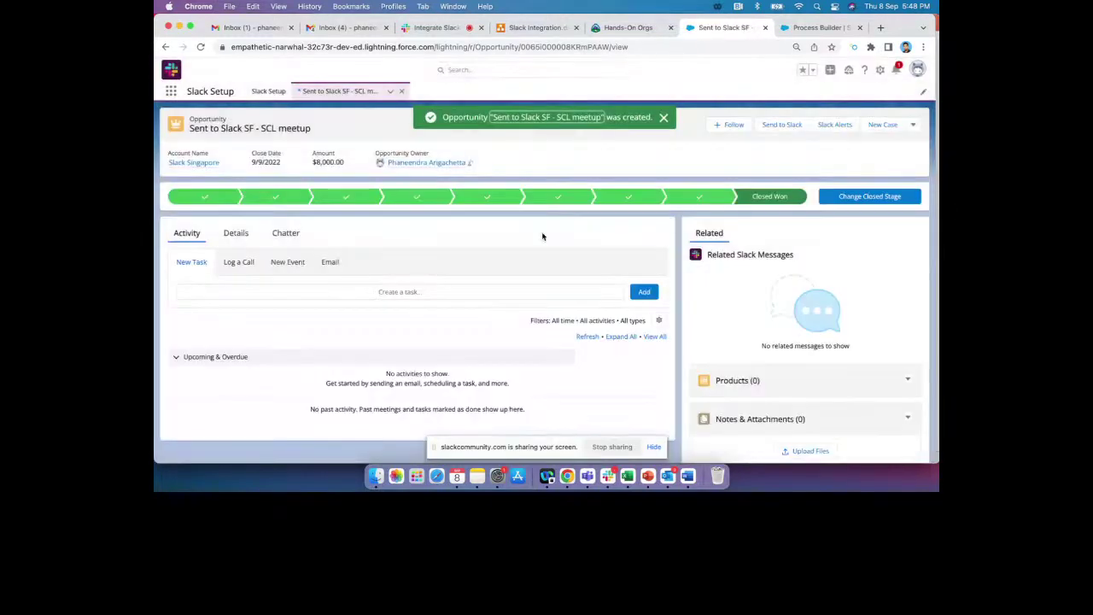
Try to send the cloned opportunity to the integrations-testing channel in Slack with the message "testing"
click(768, 125)
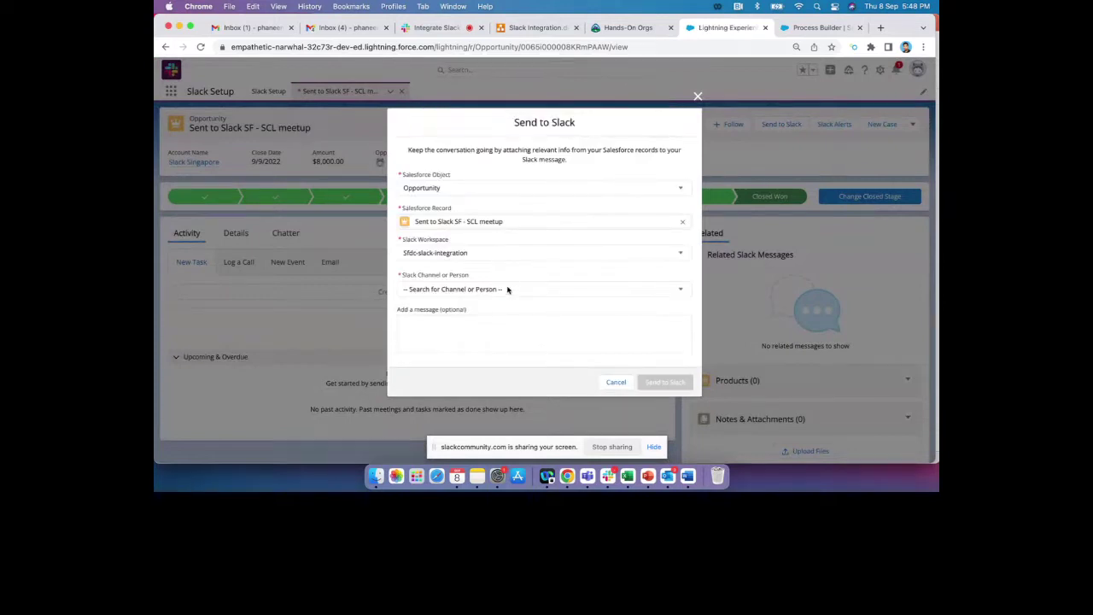
click(507, 290)
click(485, 346)
text(testing)
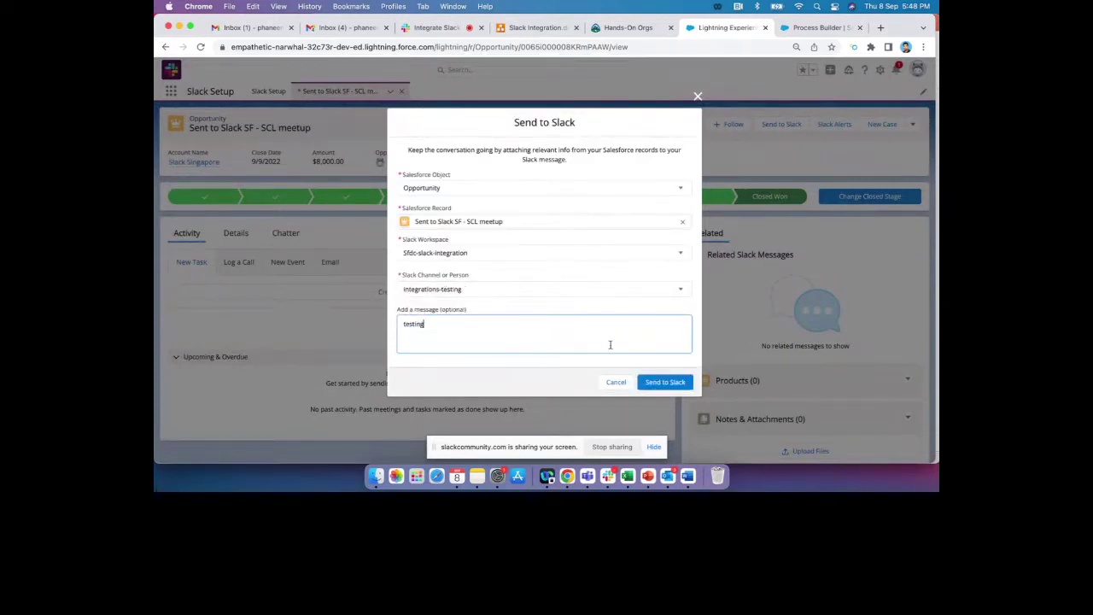
click(665, 381)
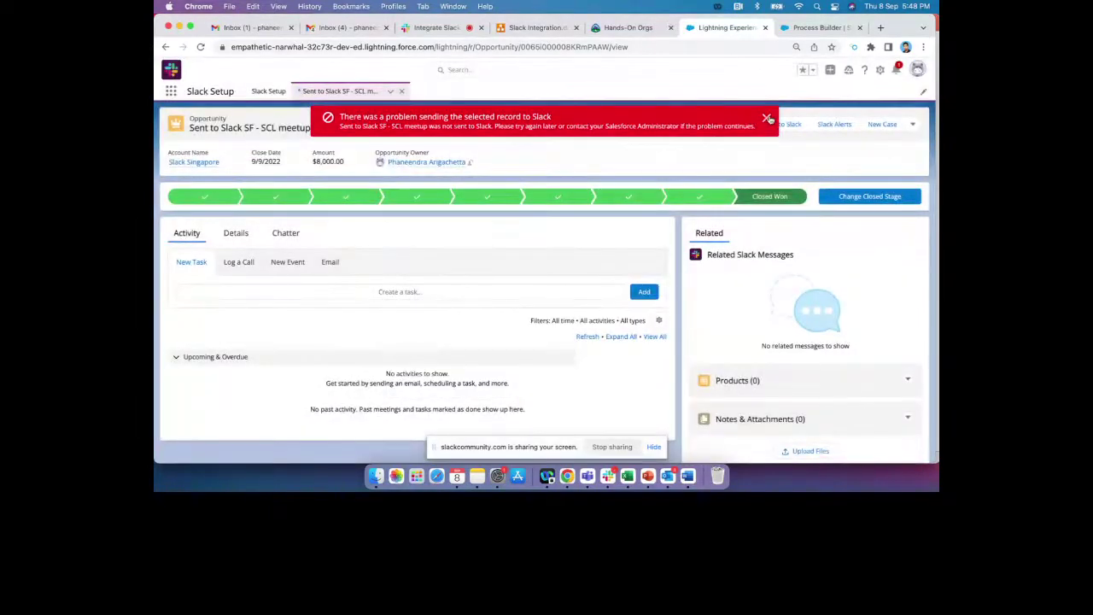
click(767, 119)
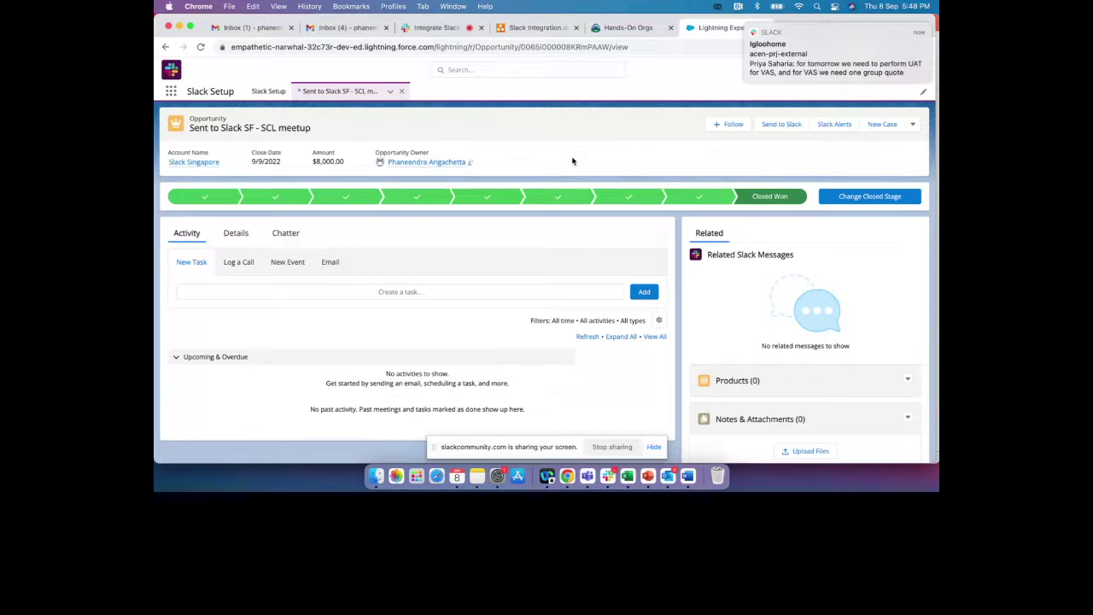
Check the live session chat and open the "Slack to SF integration Testing" opportunity in Slack Setup
click(442, 27)
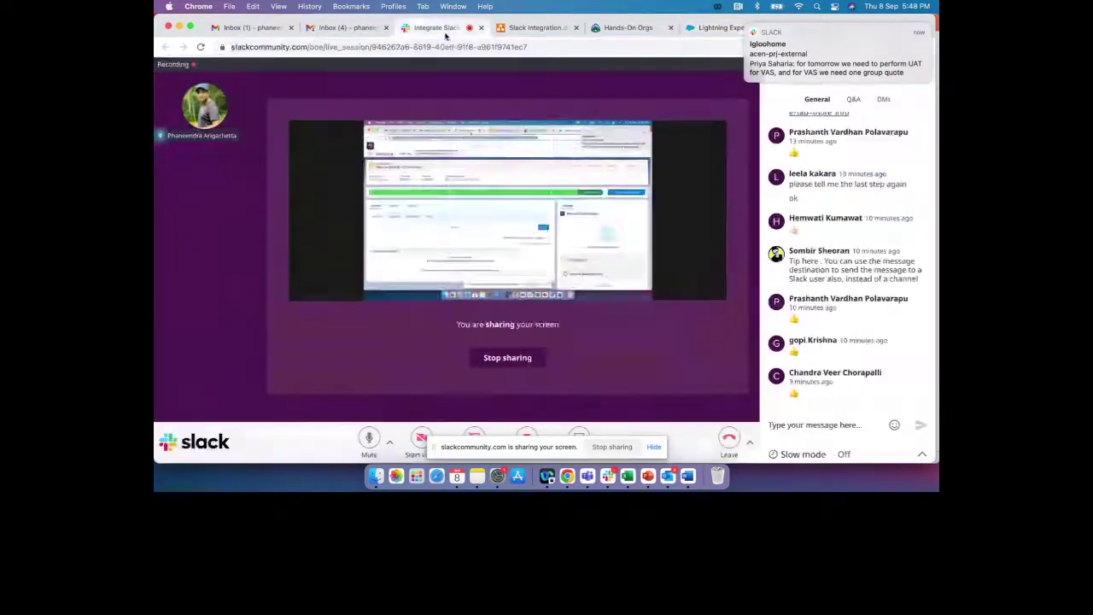
mouse_move(761, 47)
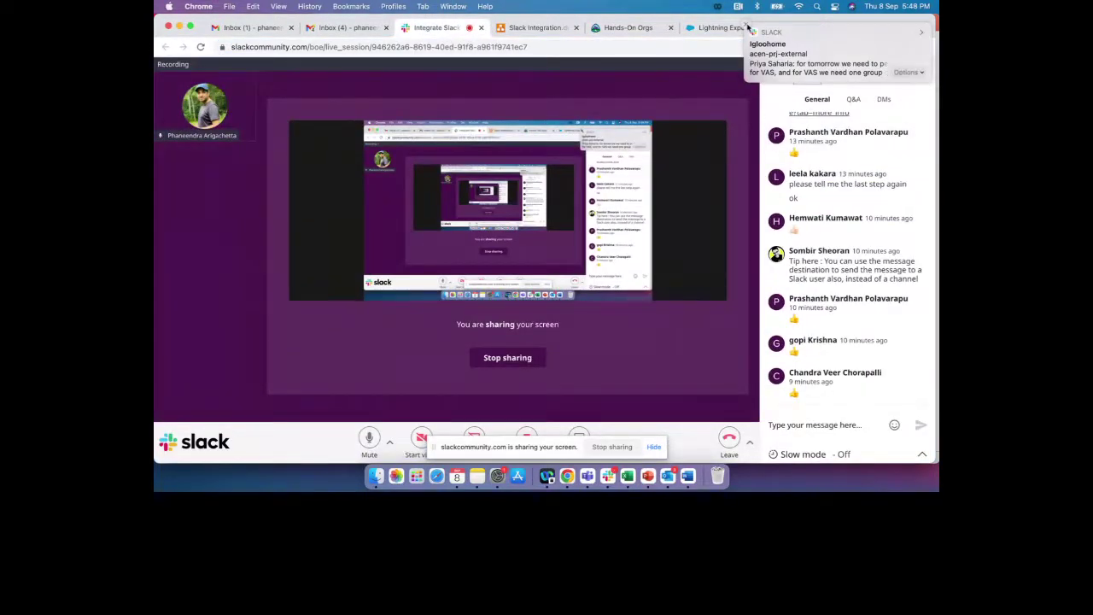
click(747, 26)
click(814, 27)
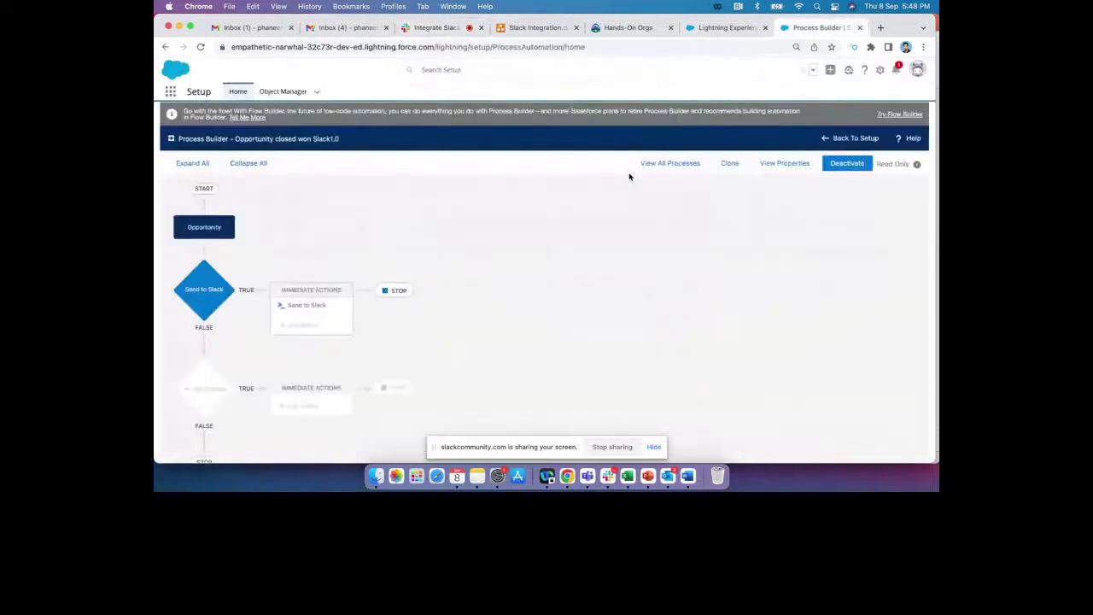
click(730, 28)
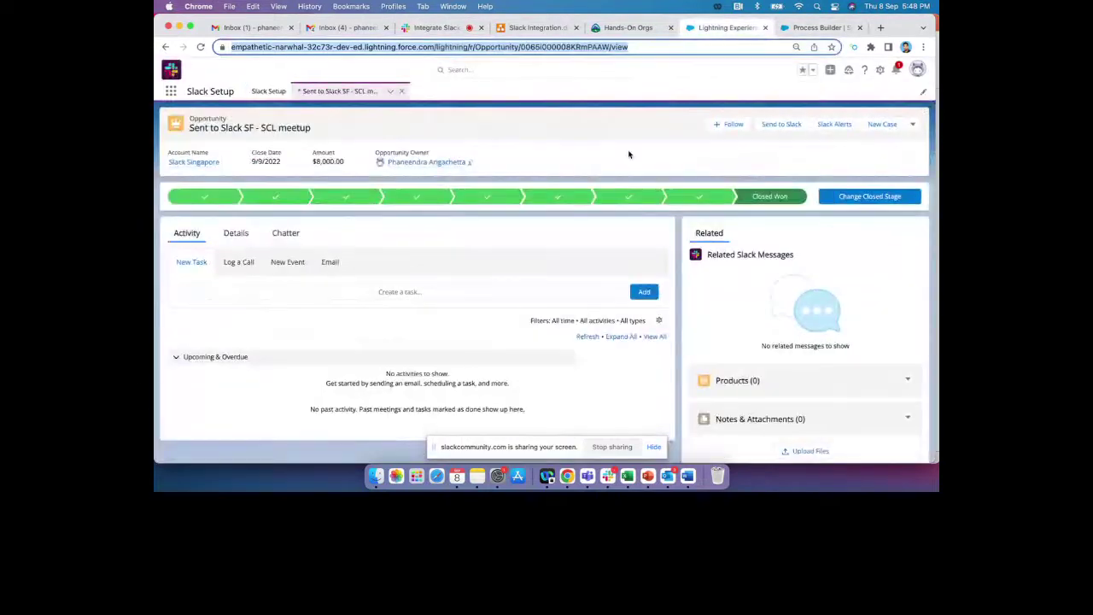
click(332, 92)
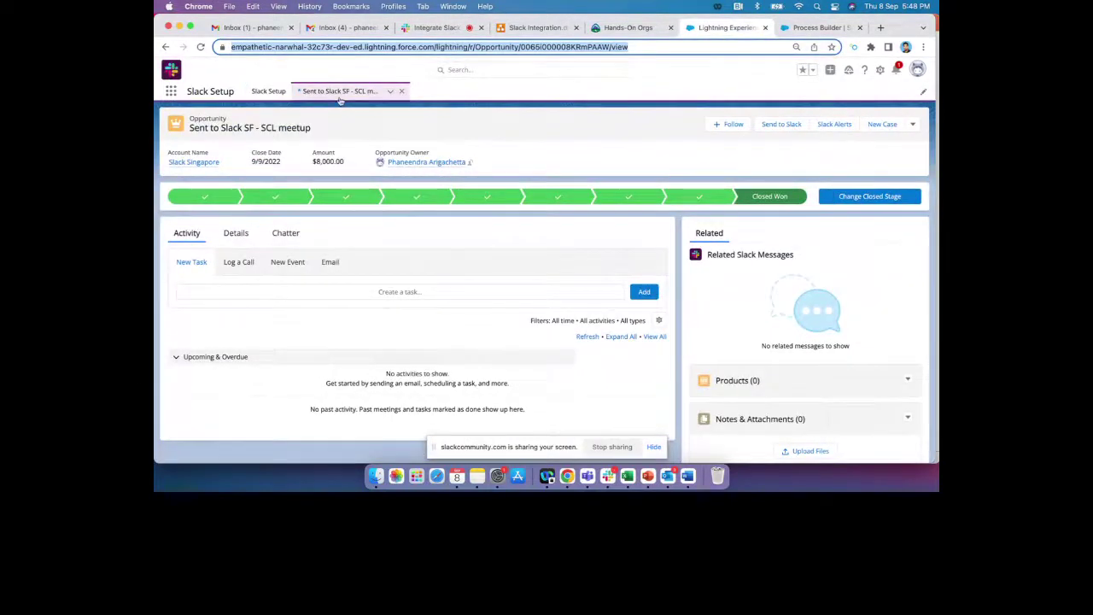
click(270, 211)
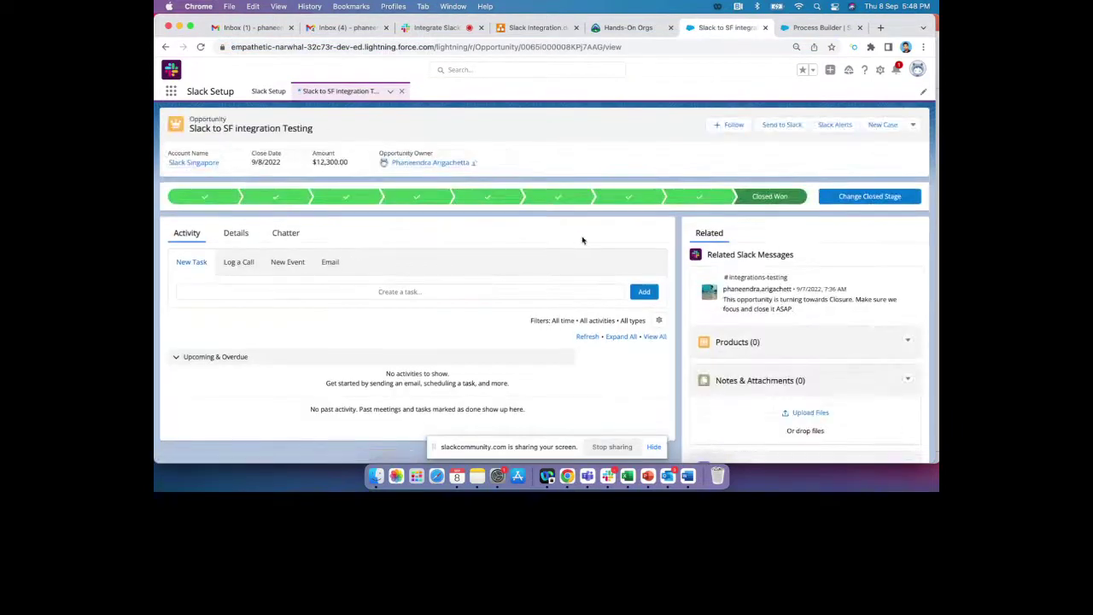
Switch to Slack and try to add the "This opportunity is turning towards Closure" message to the "Slack to SF integration Testing" Salesforce record
click(607, 476)
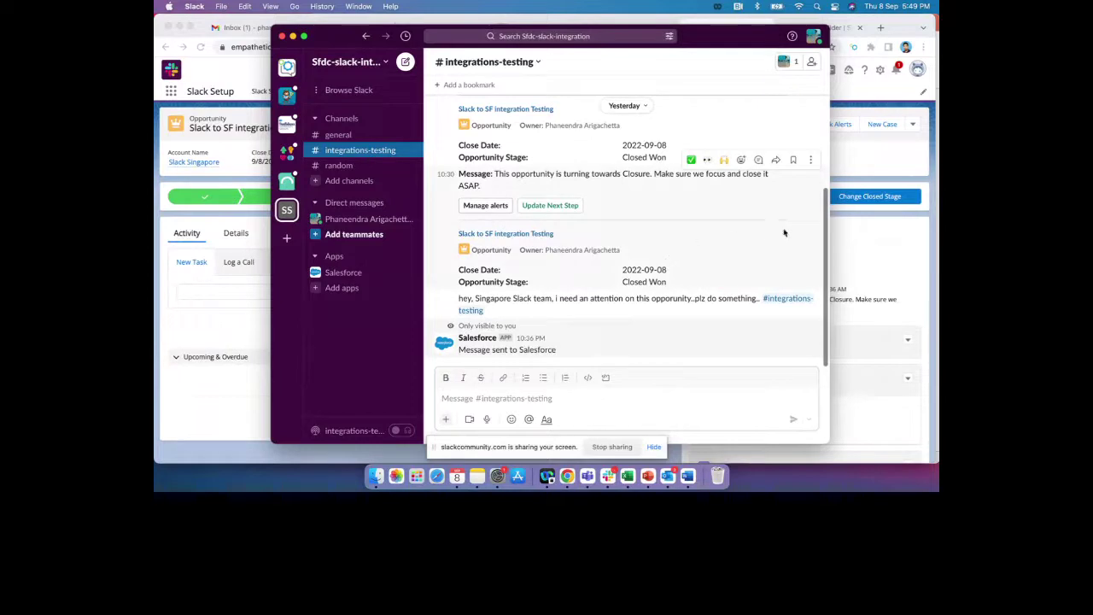
click(810, 159)
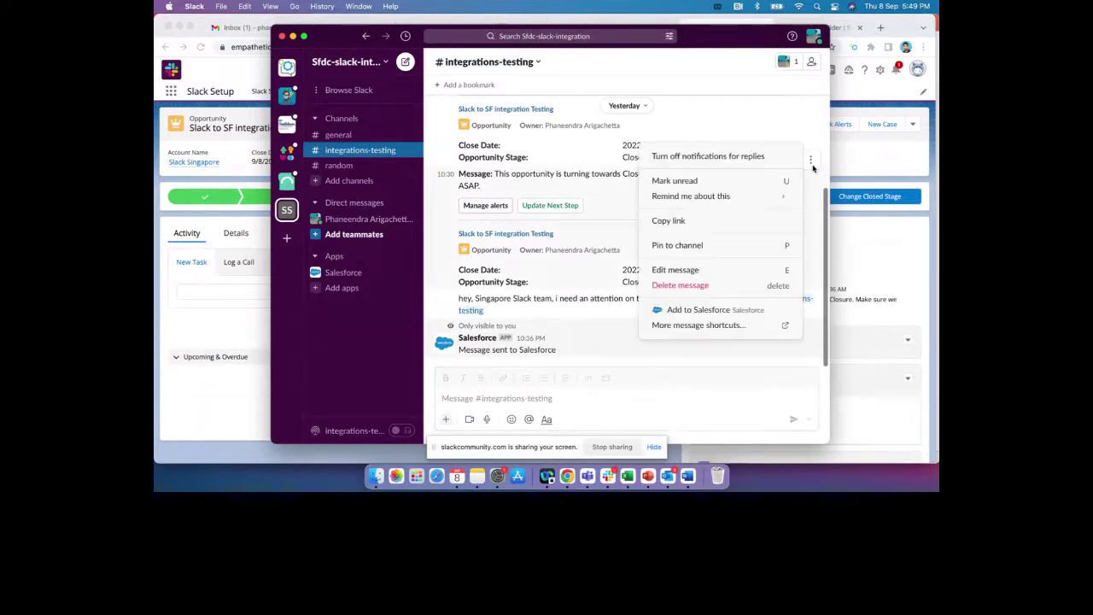
click(696, 310)
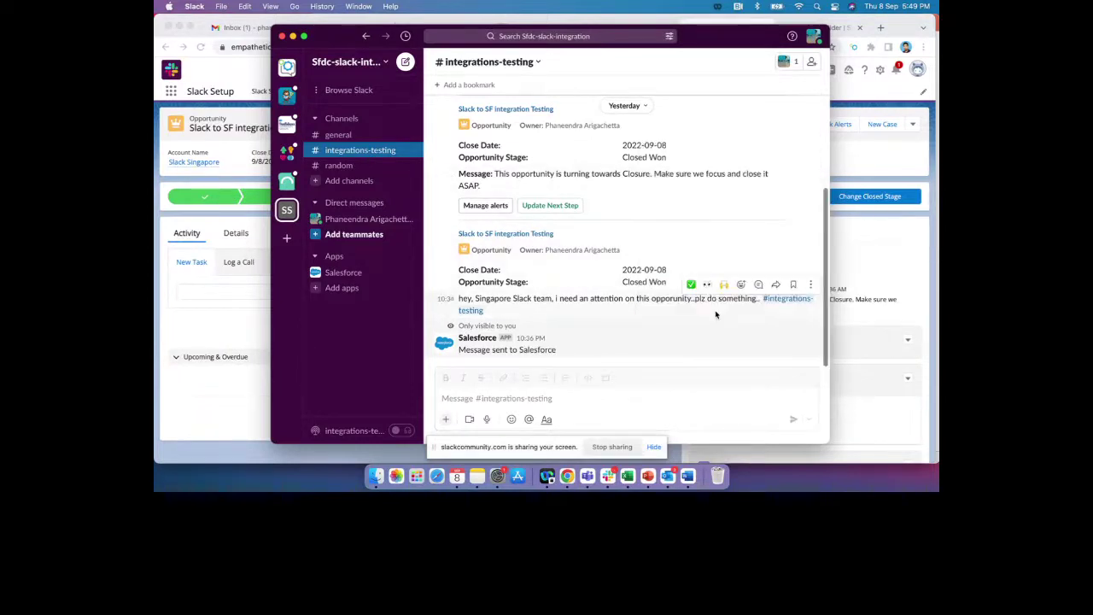
click(518, 233)
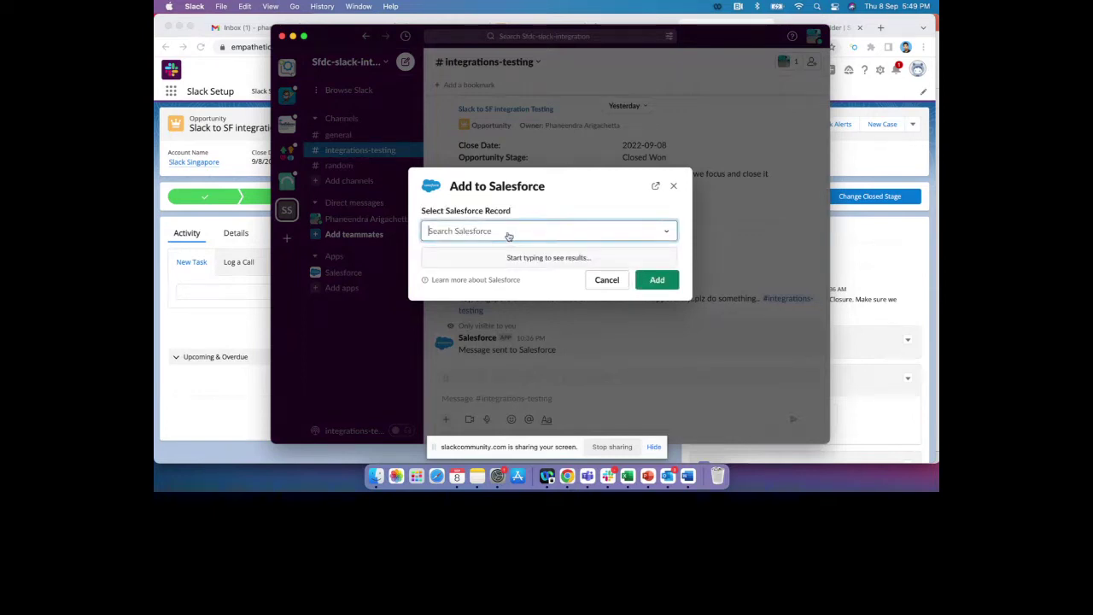
text(Slack to)
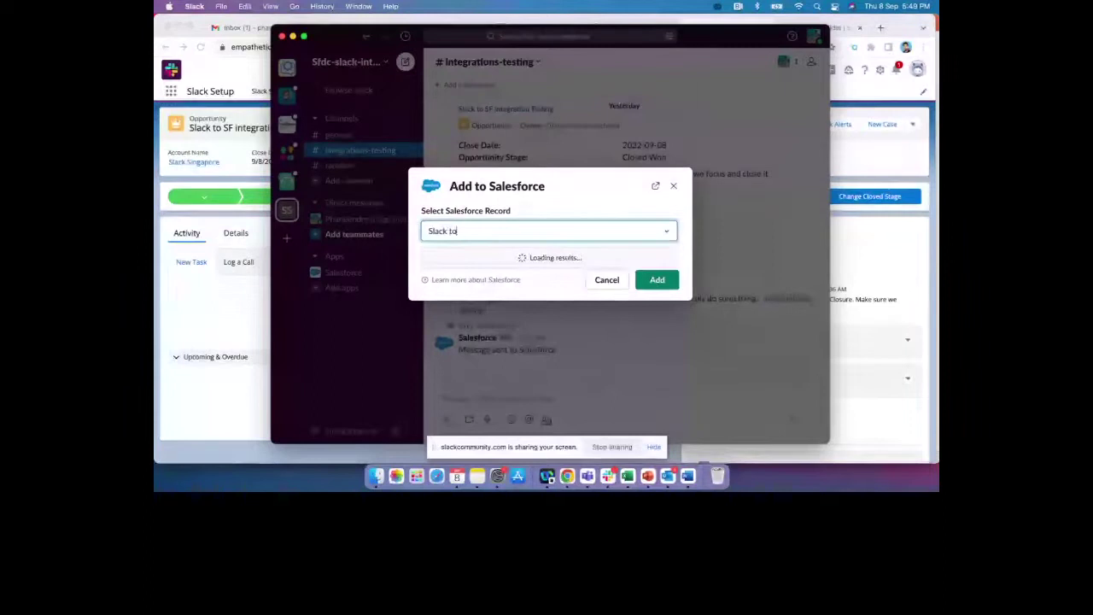
text( SF integration Testing)
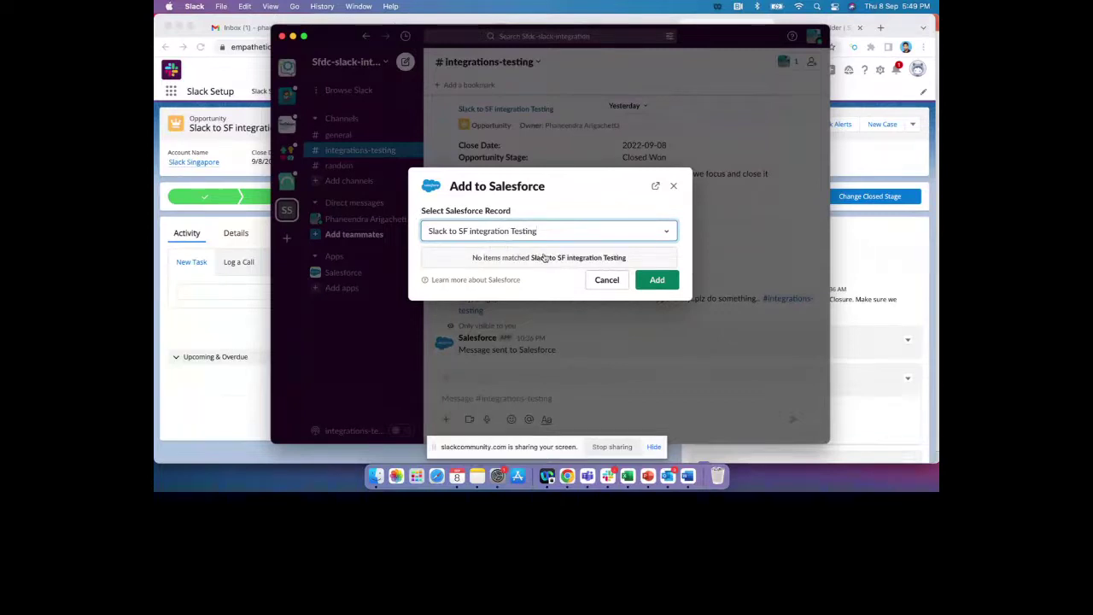
click(545, 257)
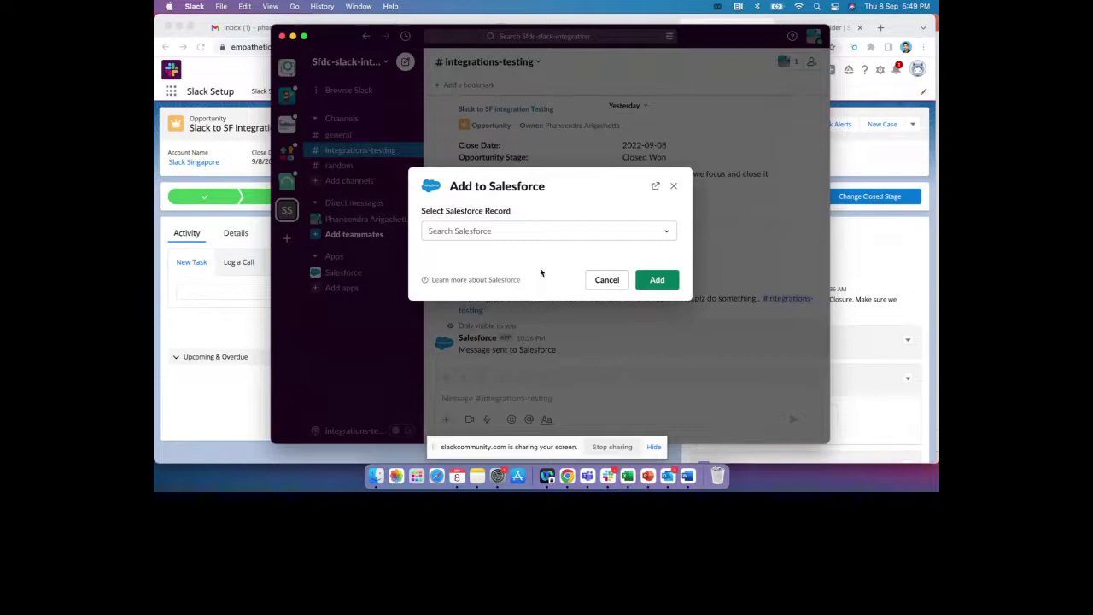
click(674, 186)
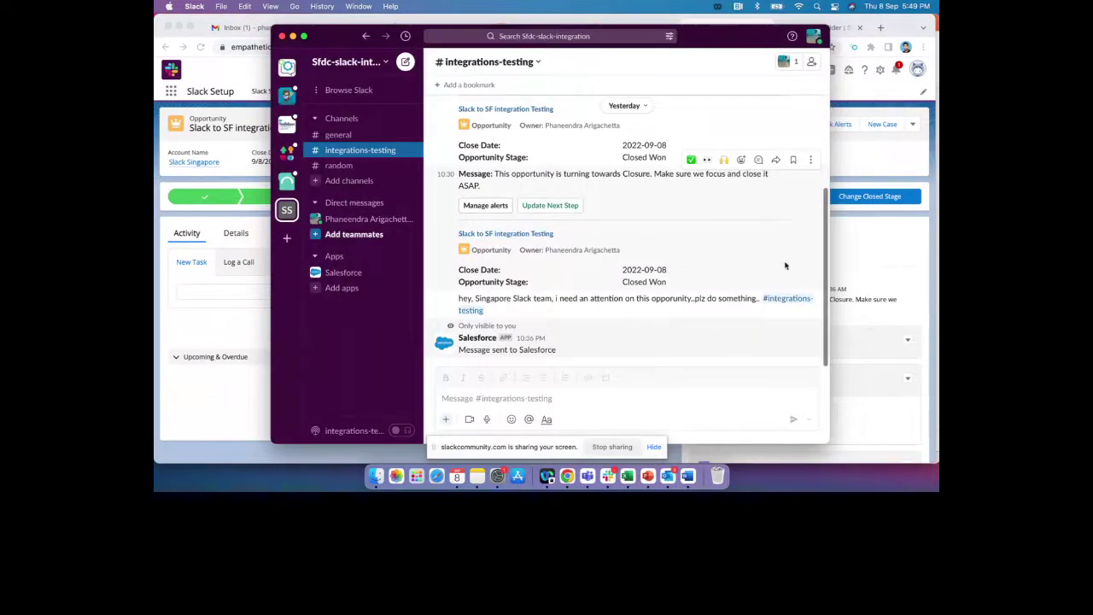
Return to the Salesforce opportunity and examine the Slack alerts available for the integrations-testing channel, closing them without saving
key(super+Tab)
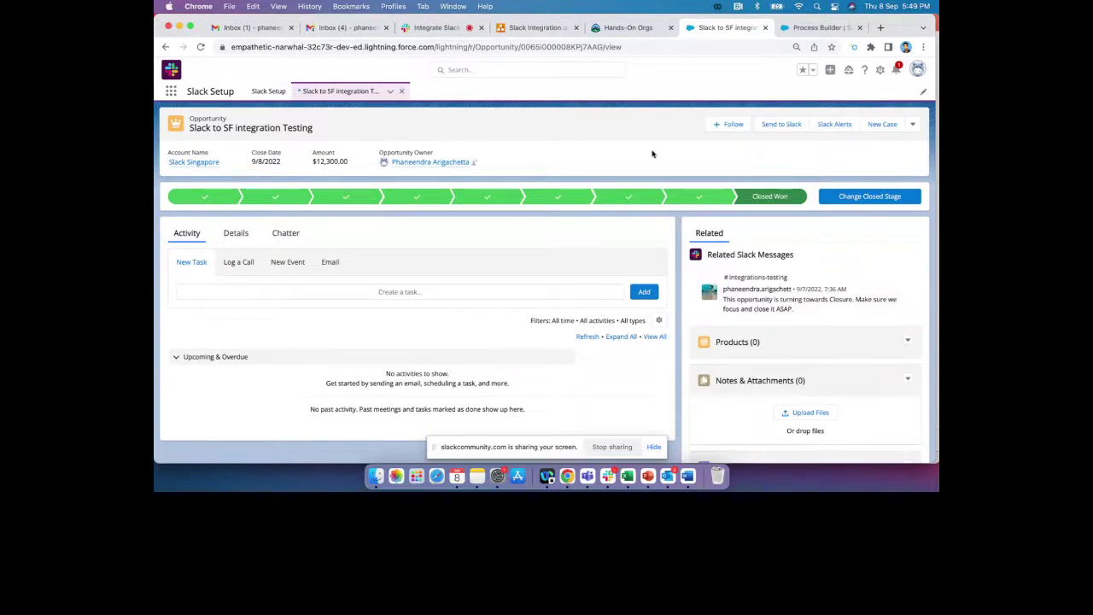
click(832, 125)
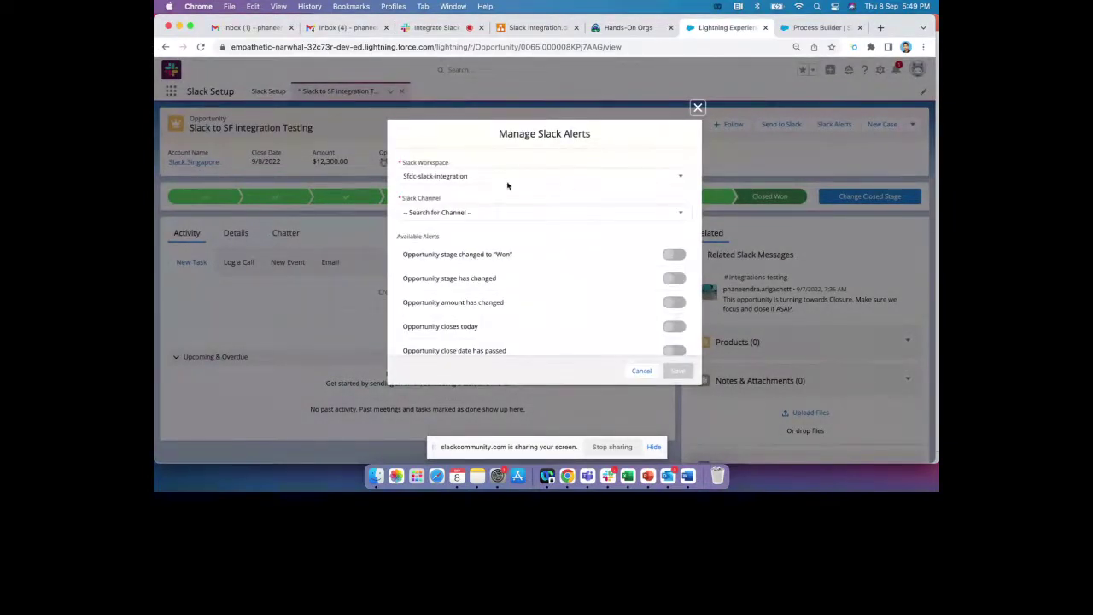
click(484, 212)
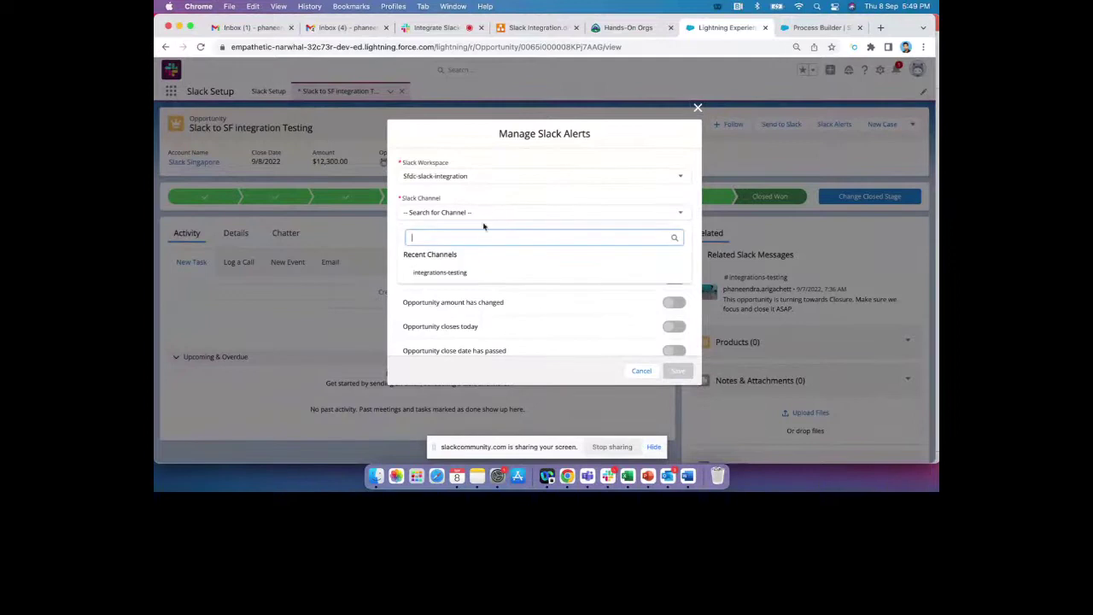
click(452, 272)
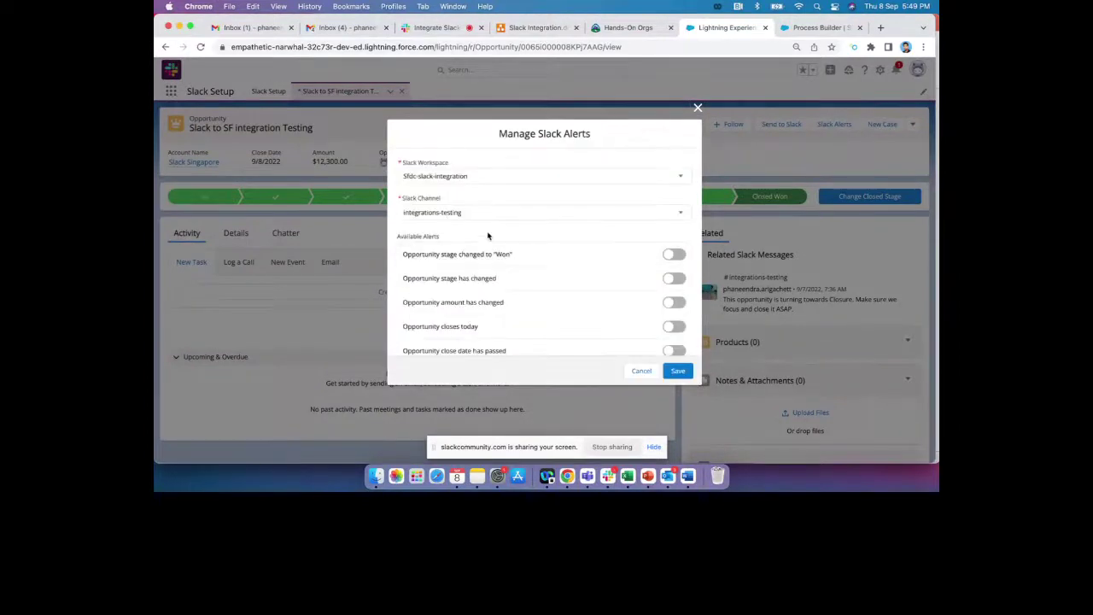
scroll(487, 236, down, 1)
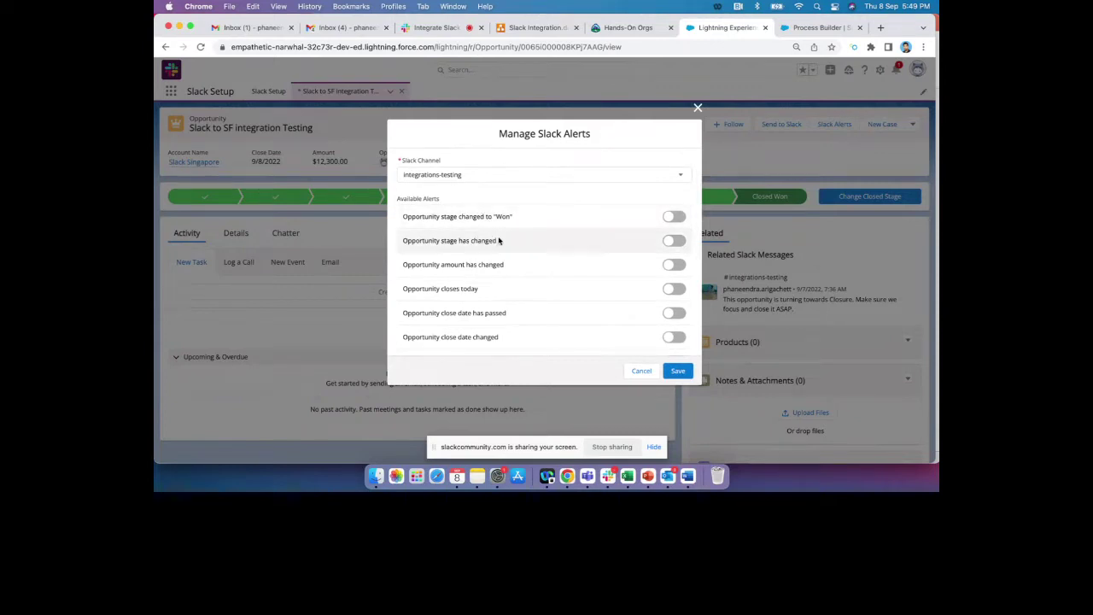
scroll(518, 268, down, 3)
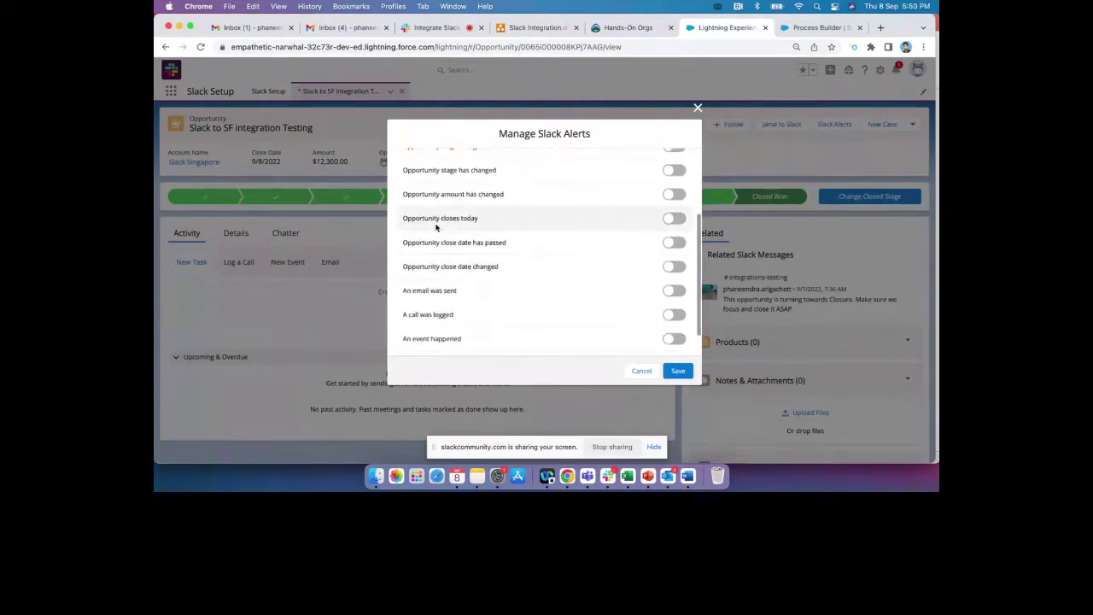
scroll(535, 247, down, 1)
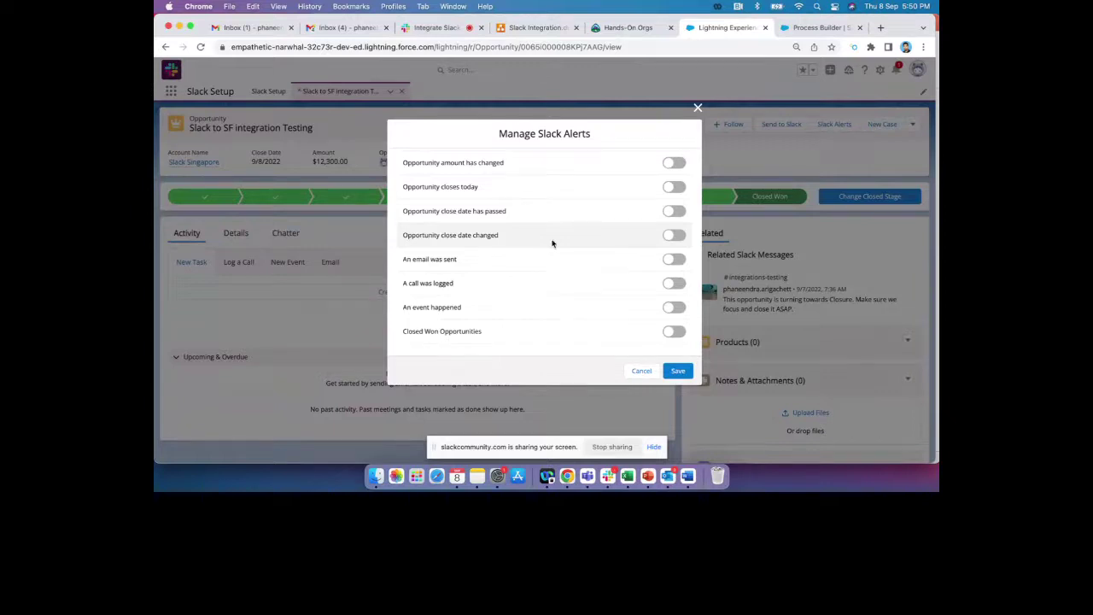
click(696, 108)
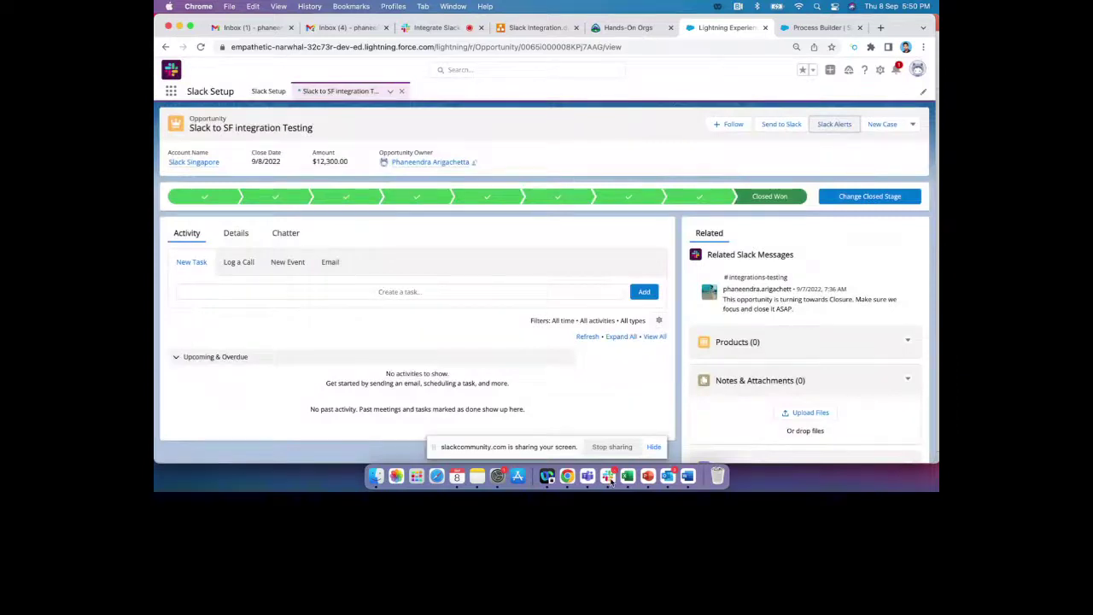
Compare the integrations-testing messages in Slack with the Salesforce opportunity's Related Slack Messages, and examine the record's details
click(607, 475)
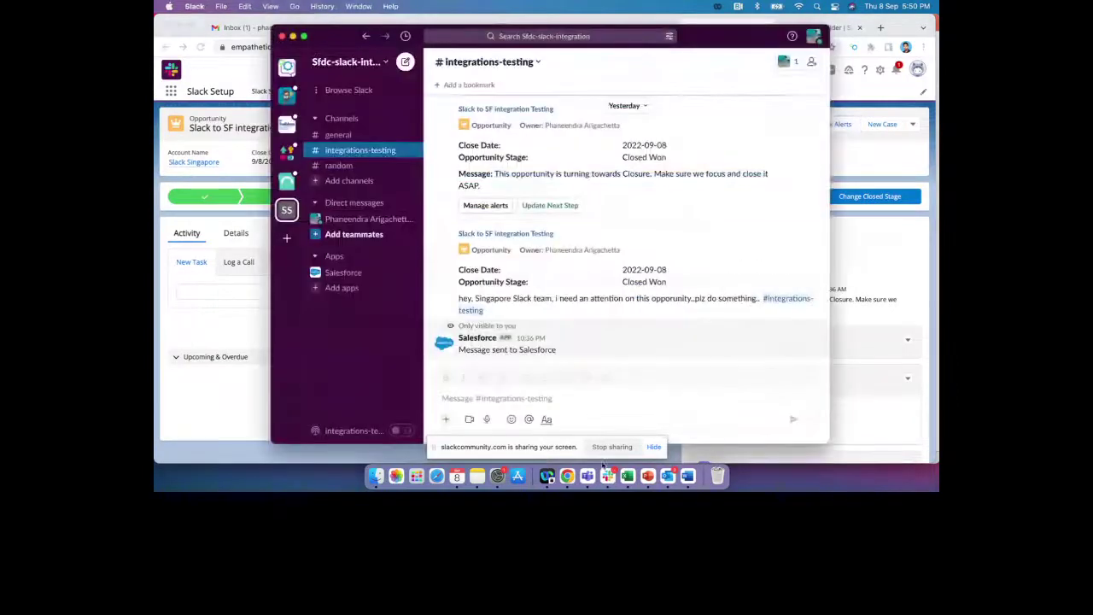
triple_click(473, 300)
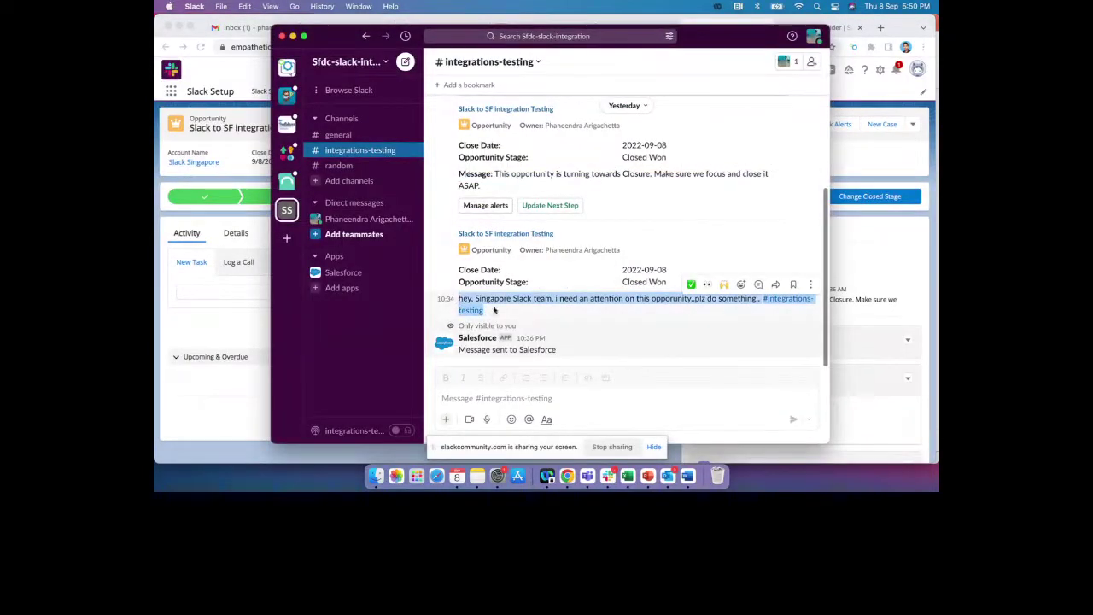
click(493, 309)
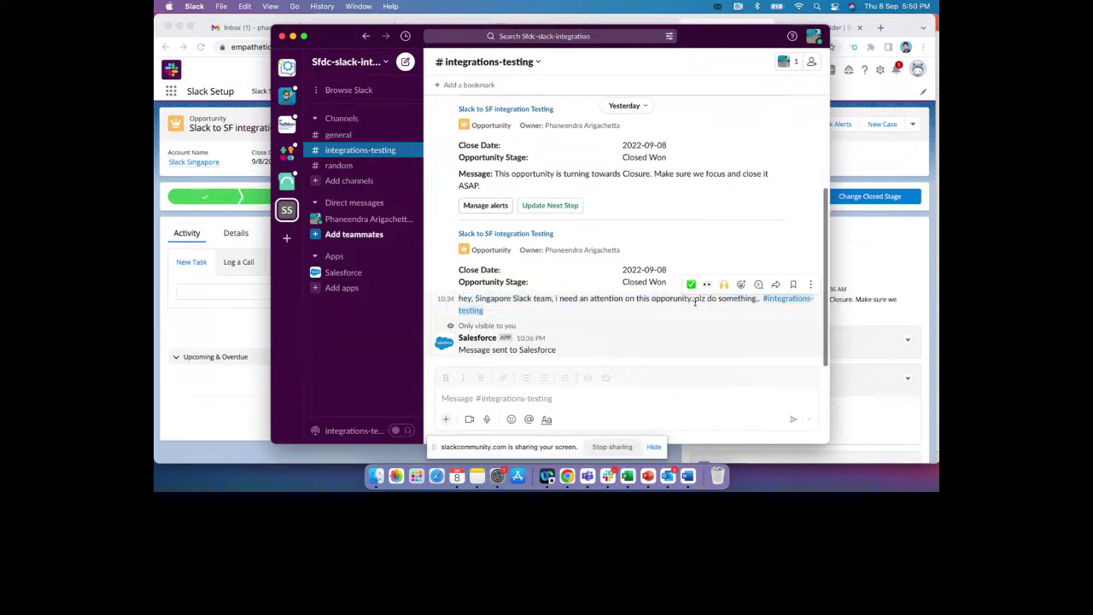
key(super+Tab)
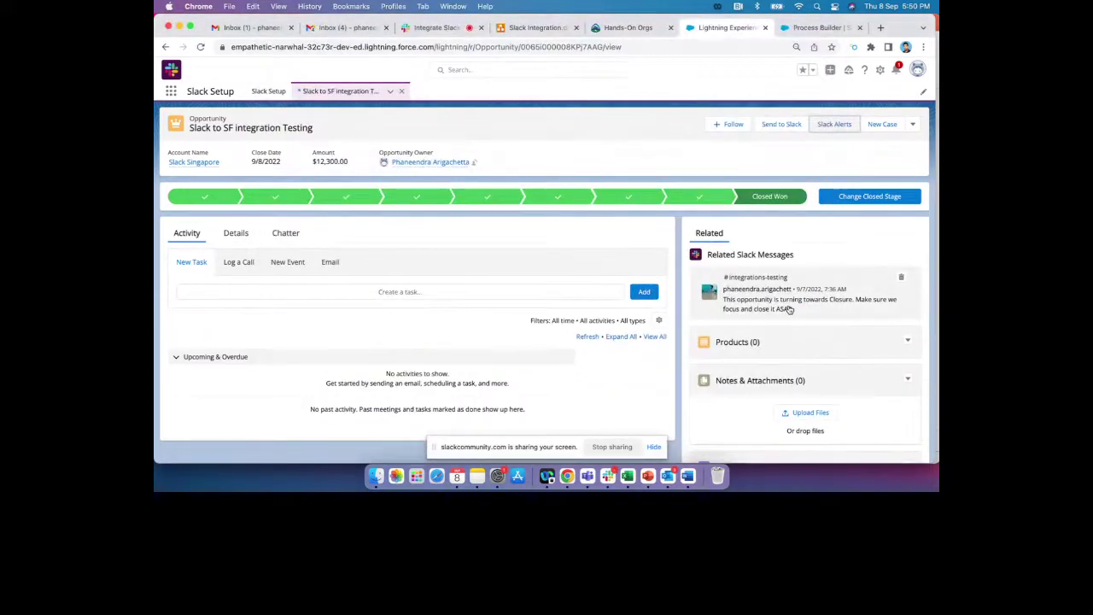
click(765, 309)
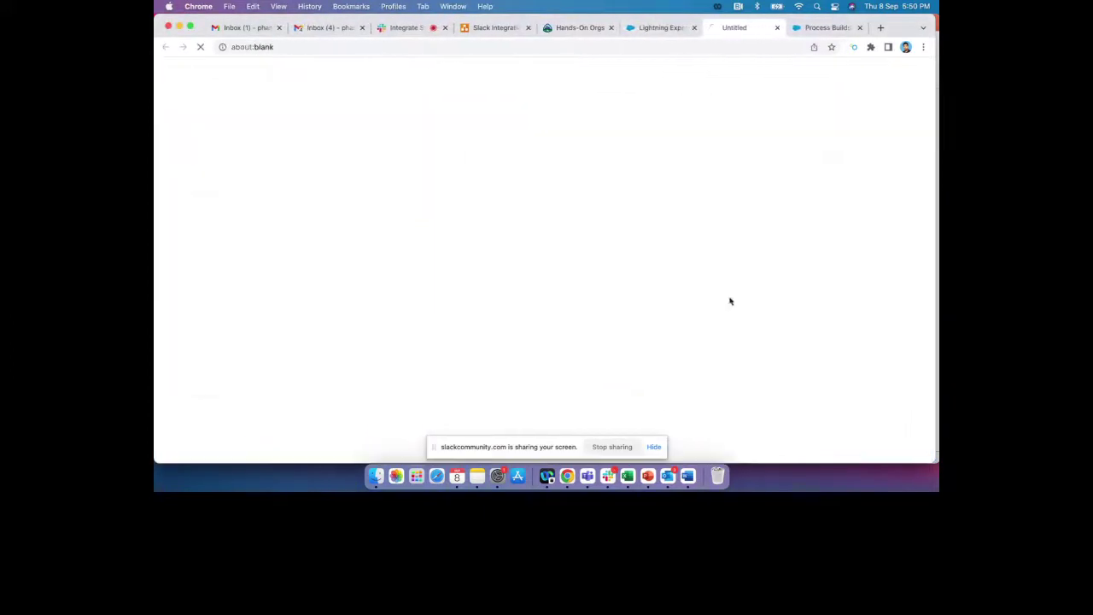
click(777, 28)
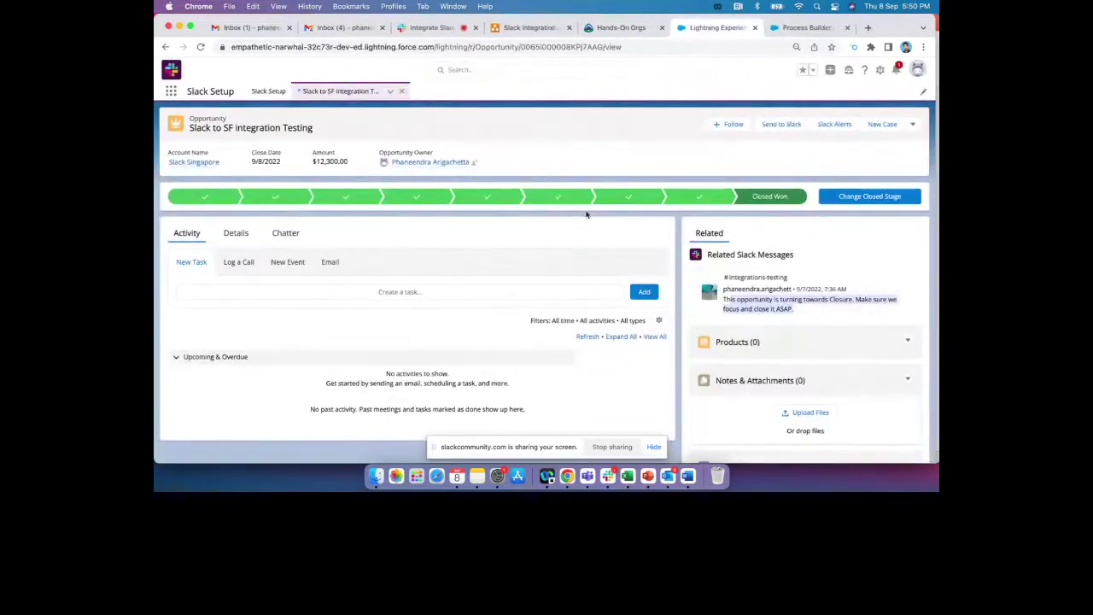
click(241, 233)
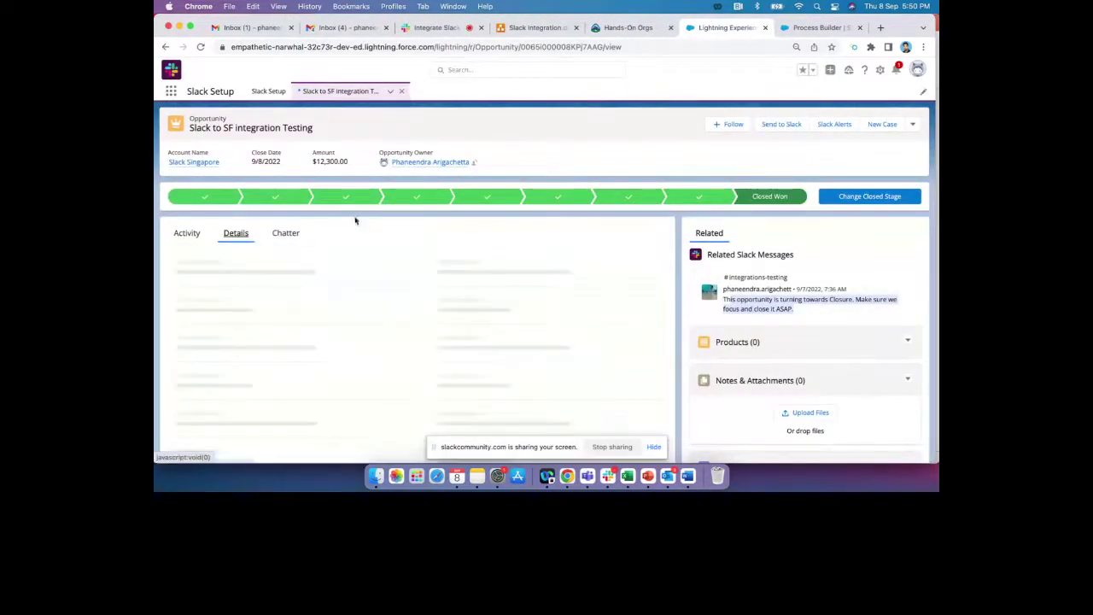
click(540, 232)
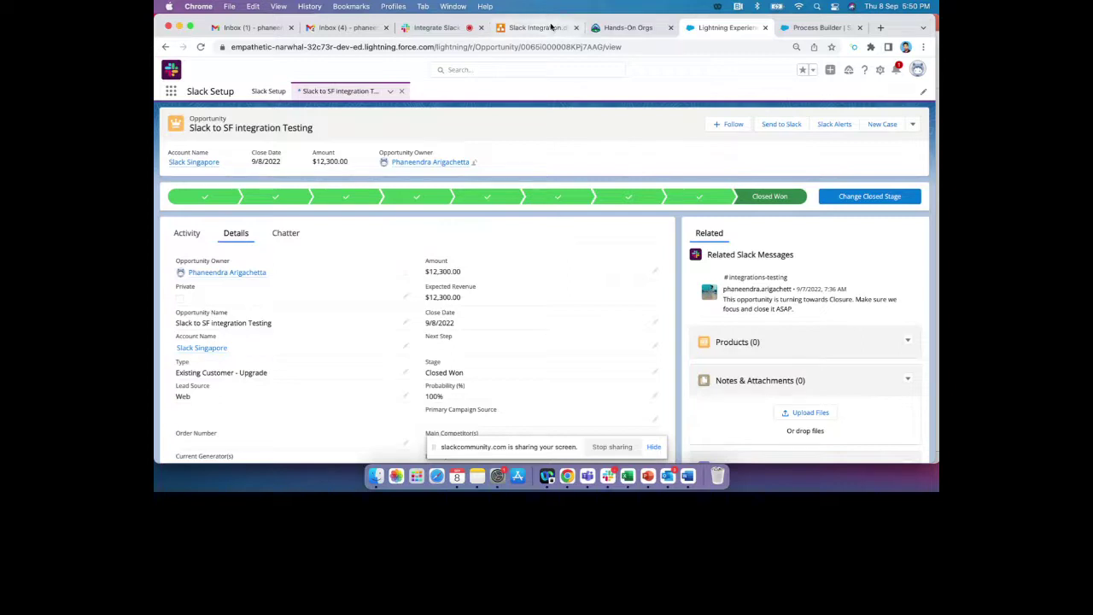
Return to the Slack Integration flowchart and review the stages from creating alerts through enabling system connections to adding alert actions to layouts
click(512, 32)
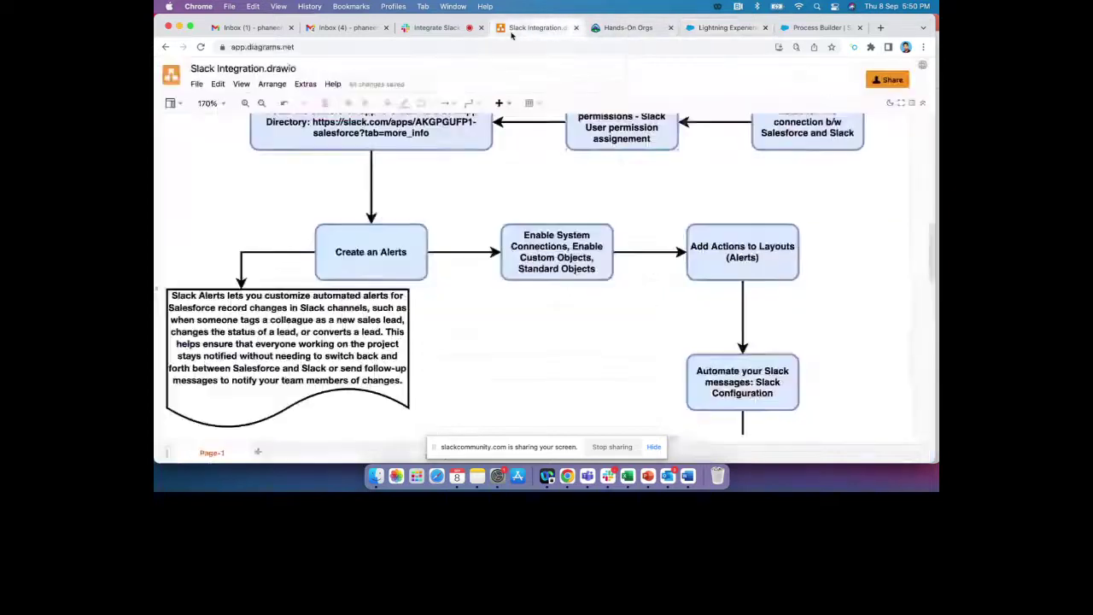
click(623, 28)
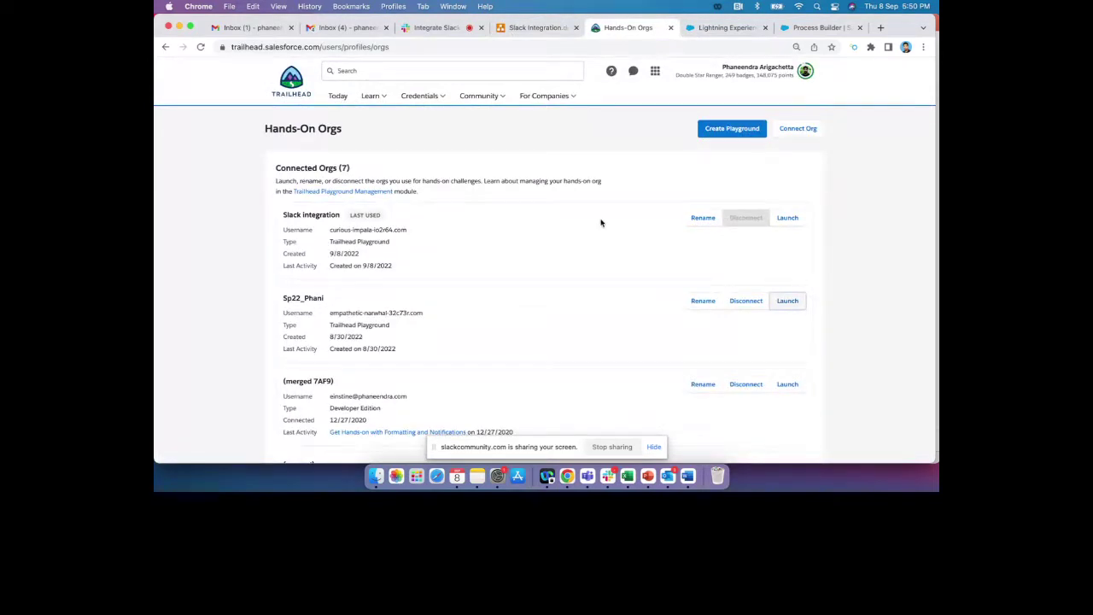
click(534, 28)
scroll(498, 202, down, 2)
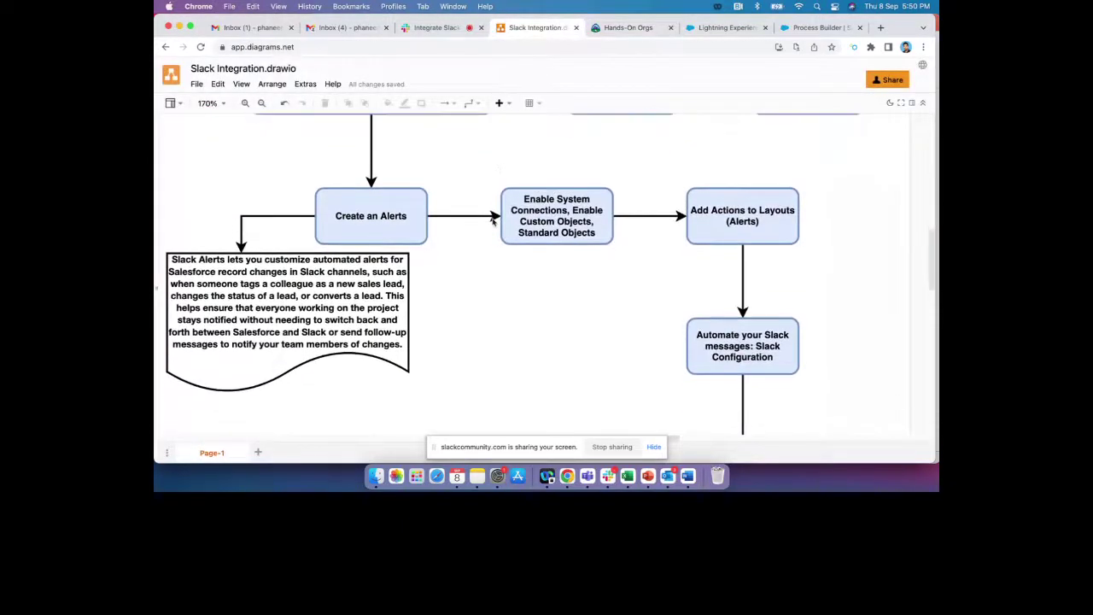
click(380, 220)
click(538, 236)
scroll(640, 269, down, 1)
click(627, 233)
click(732, 190)
Review the flowchart's automation stages, from Slack Configuration and the message destination ID through Process Builder setup with Apex actions to activation
scroll(671, 253, down, 6)
click(690, 245)
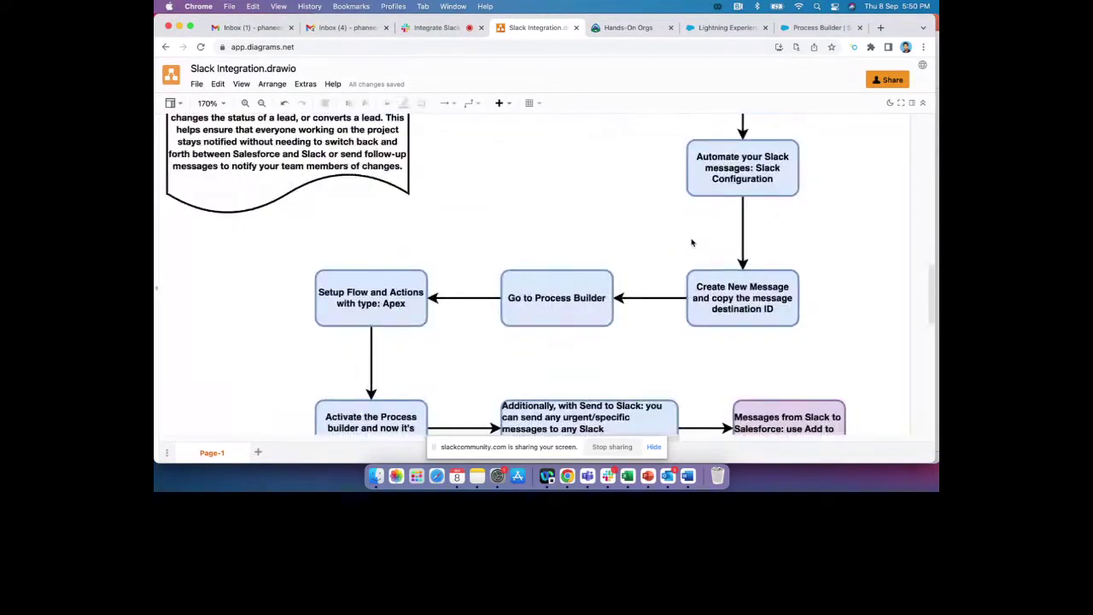
click(744, 181)
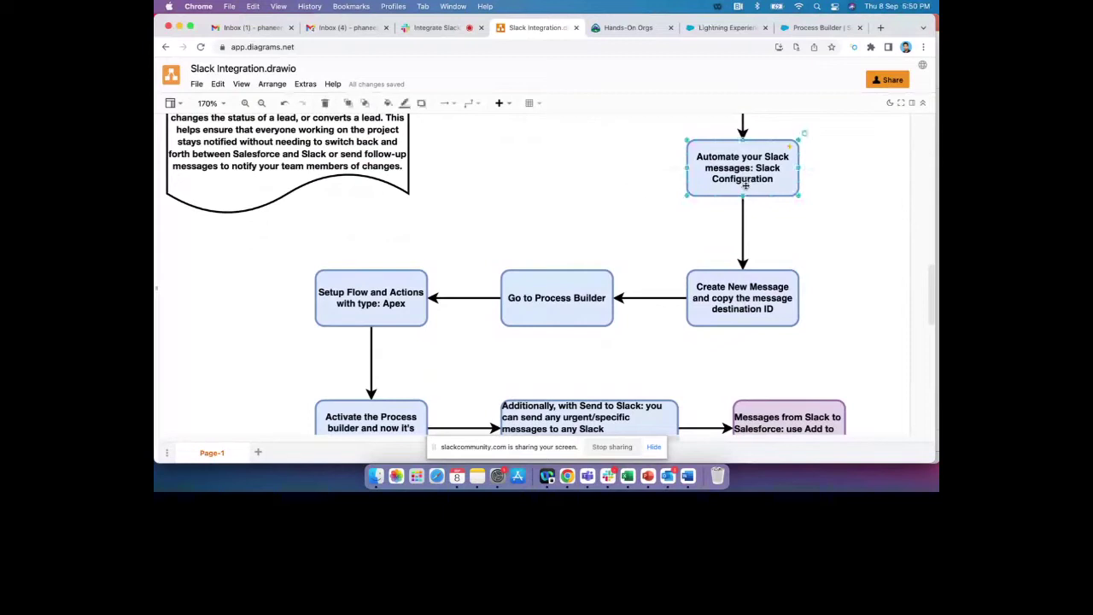
click(742, 297)
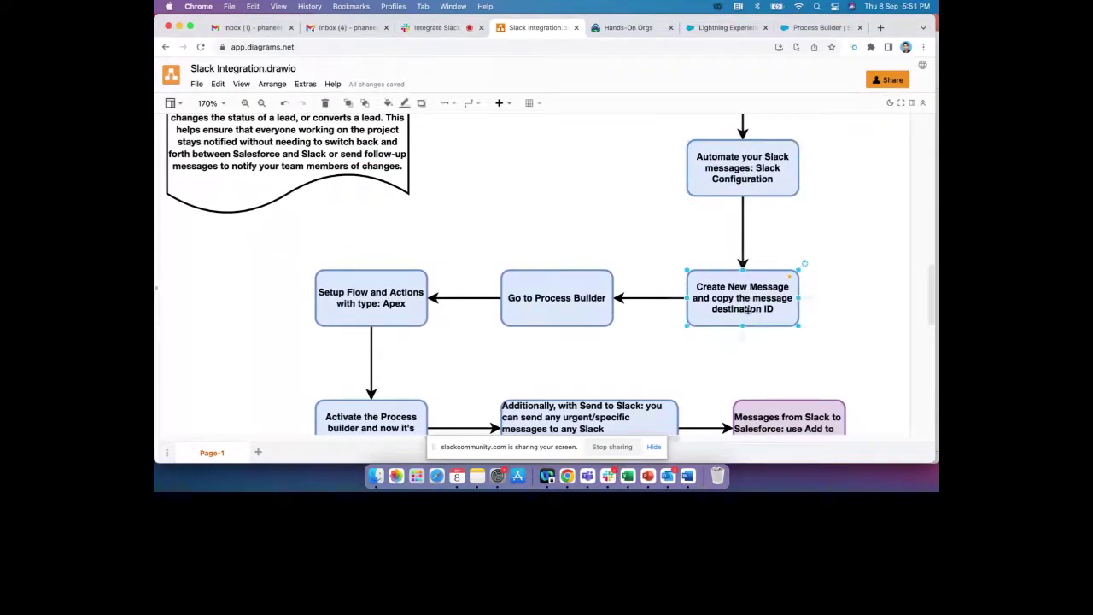
click(559, 313)
click(378, 304)
scroll(449, 277, down, 2)
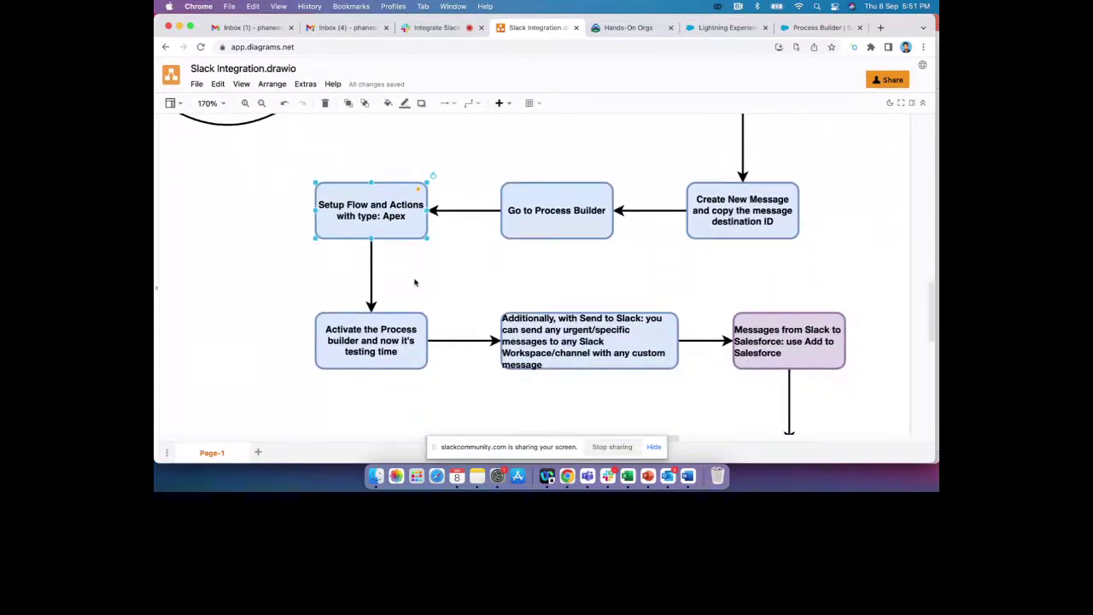
click(454, 385)
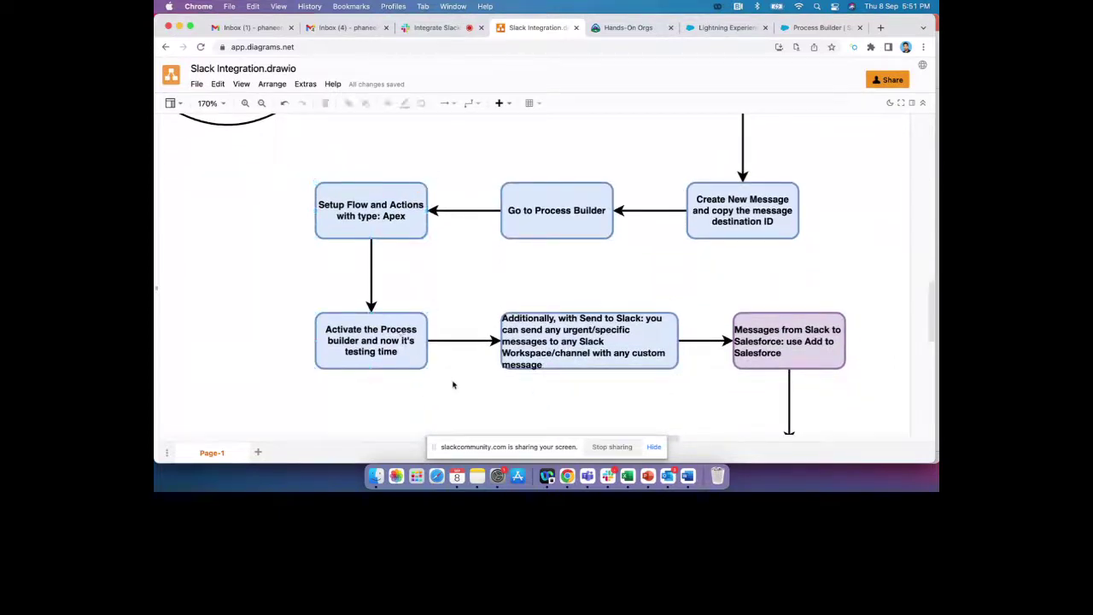
Review the flowchart's final stages: Send to Slack with custom messages, Add to Salesforce, and the Lightning component on the opportunity page
click(552, 355)
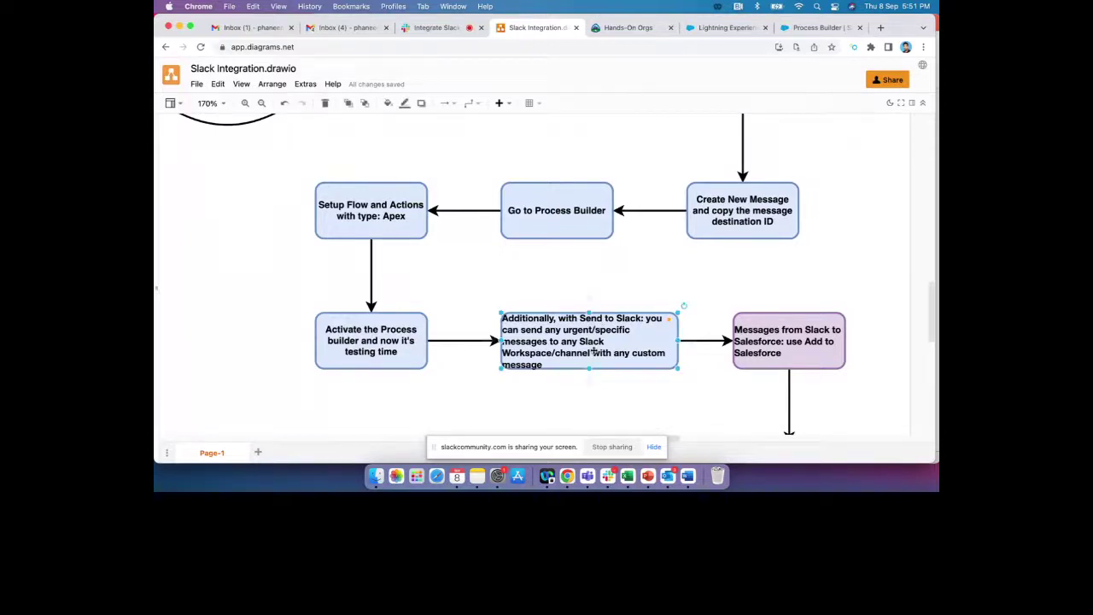
click(681, 385)
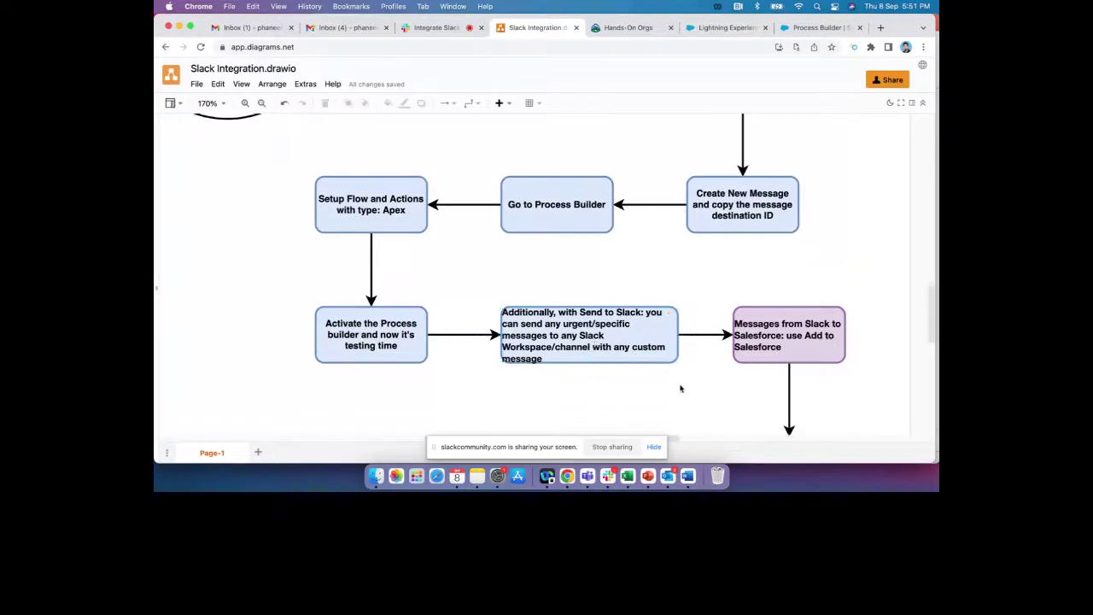
scroll(690, 381, down, 3)
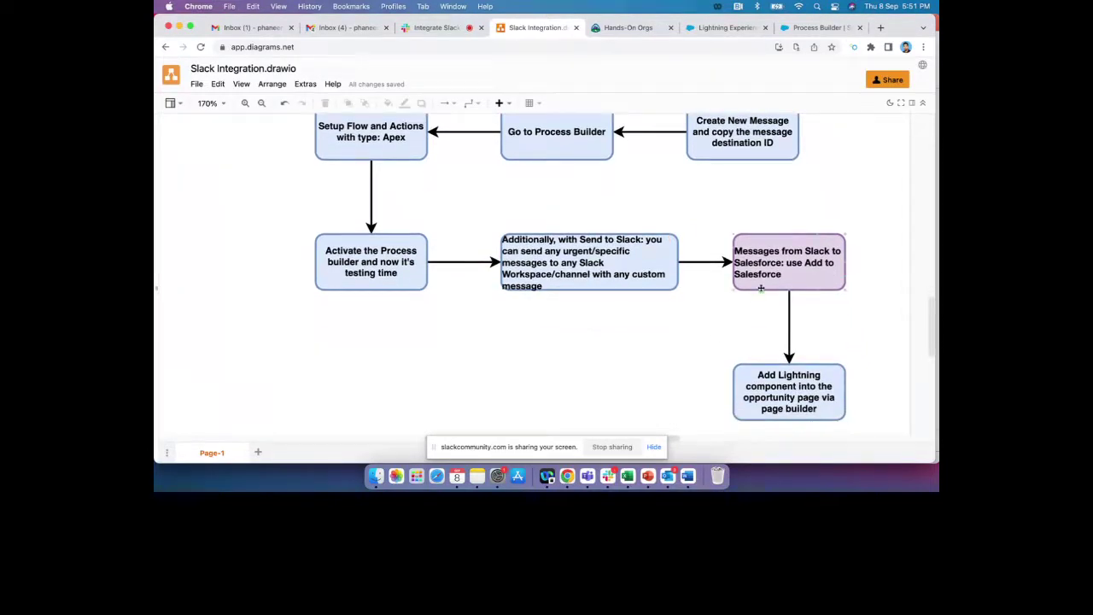
click(803, 262)
click(772, 280)
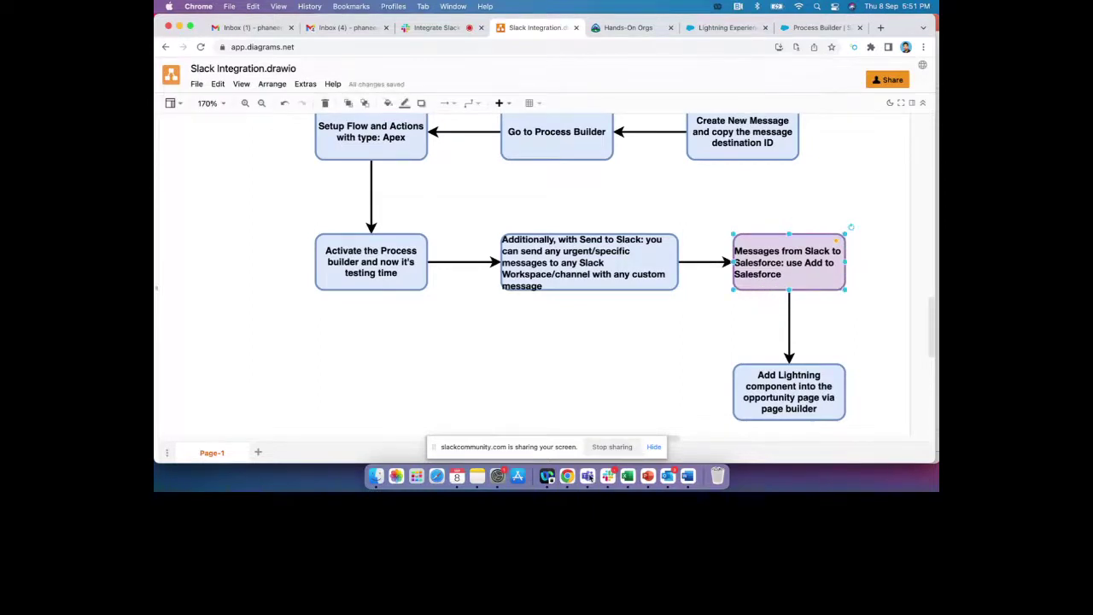
Switch to Slack and look at the Add to Salesforce option for an integrations-testing message, leaving it unused and returning to the flowchart
click(607, 475)
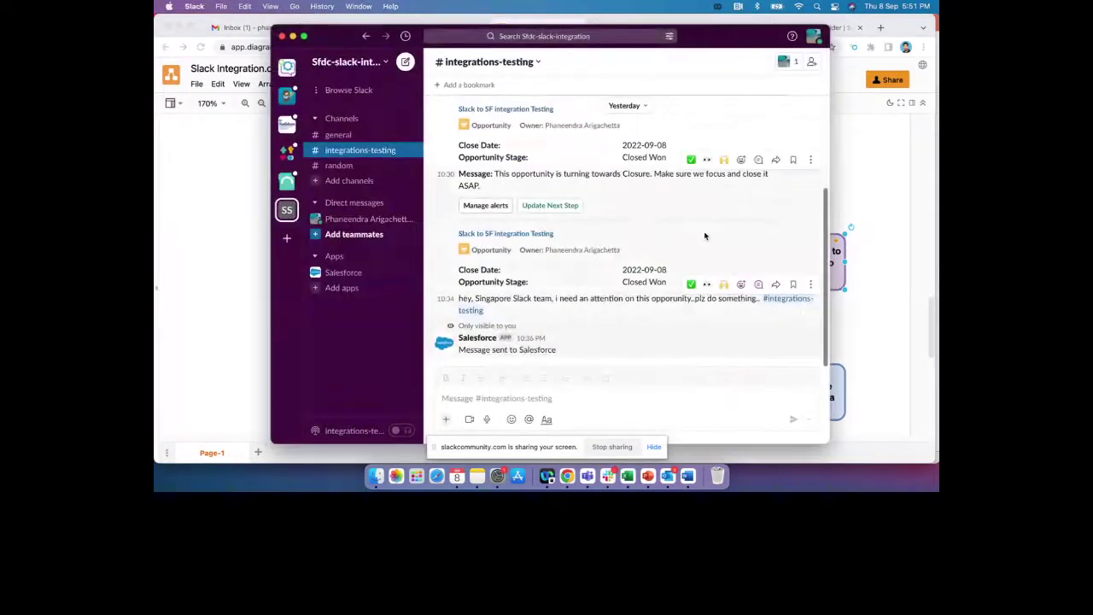
click(359, 273)
click(357, 151)
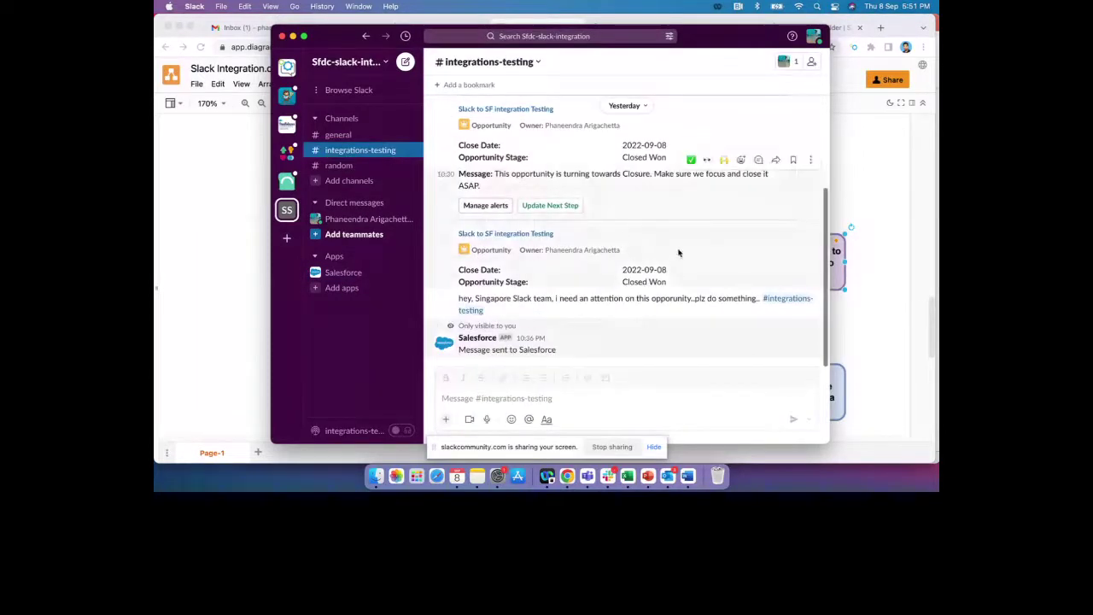
click(810, 159)
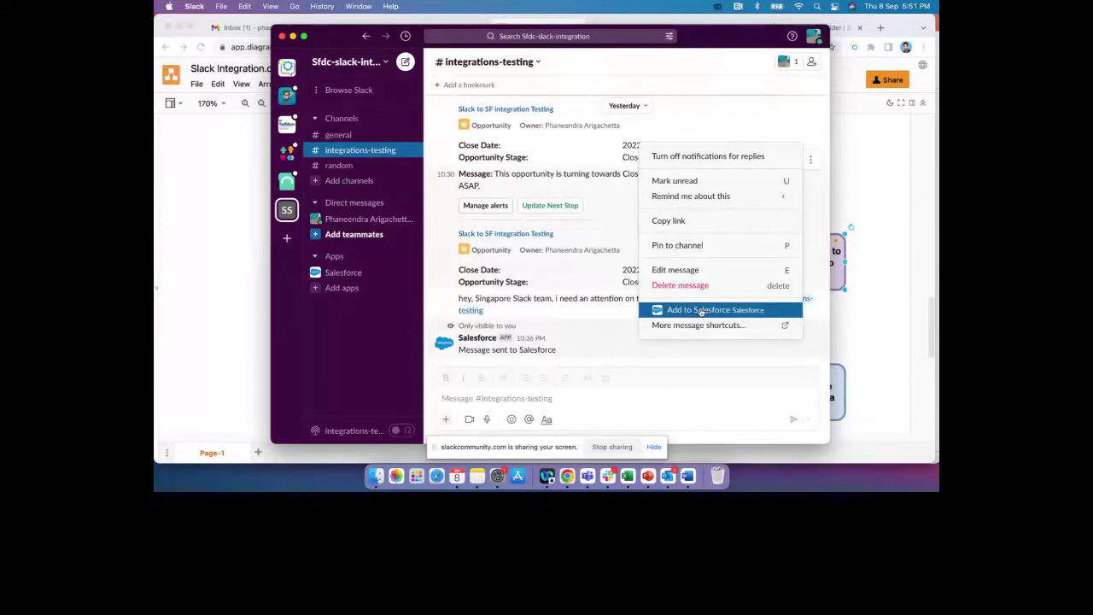
click(857, 311)
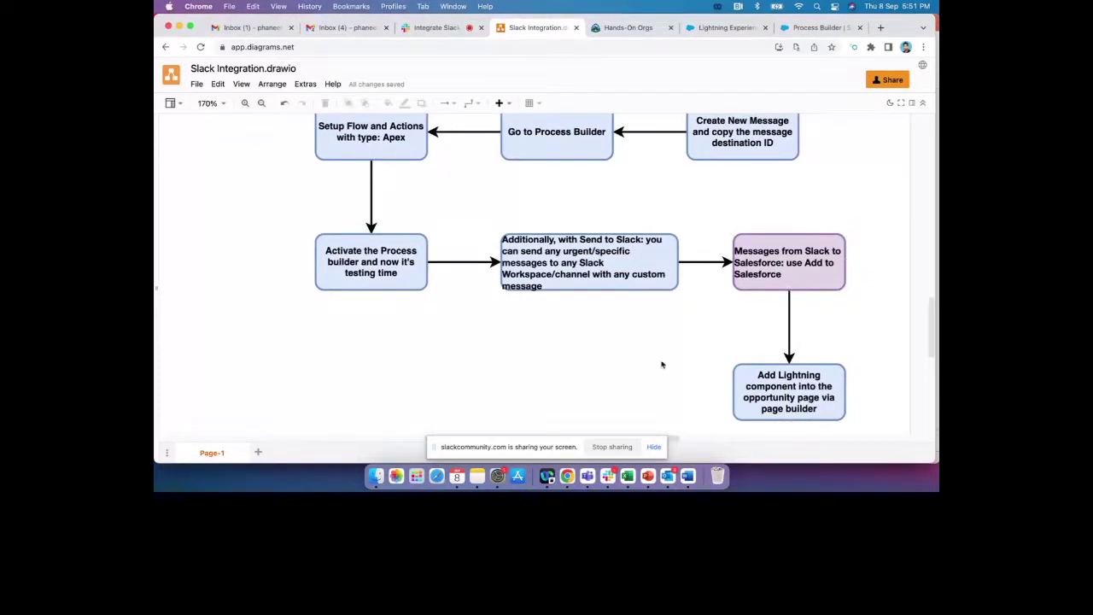
Open the Salesforce opportunity's page in Lightning App Builder, inspect the Related Slack Messages component, and return to the record without saving
click(726, 27)
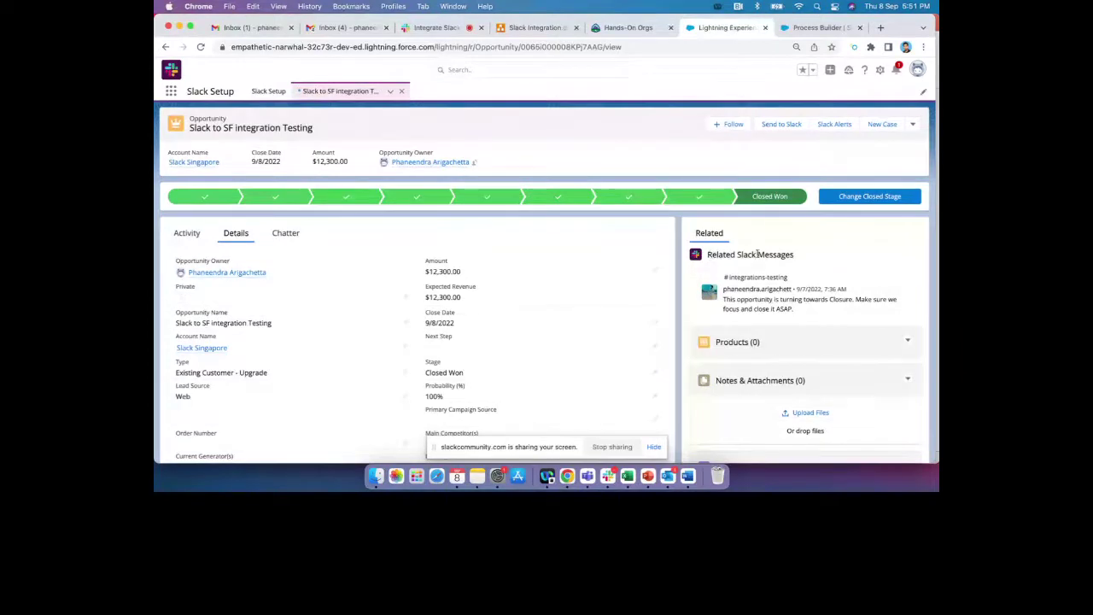
click(879, 69)
click(827, 181)
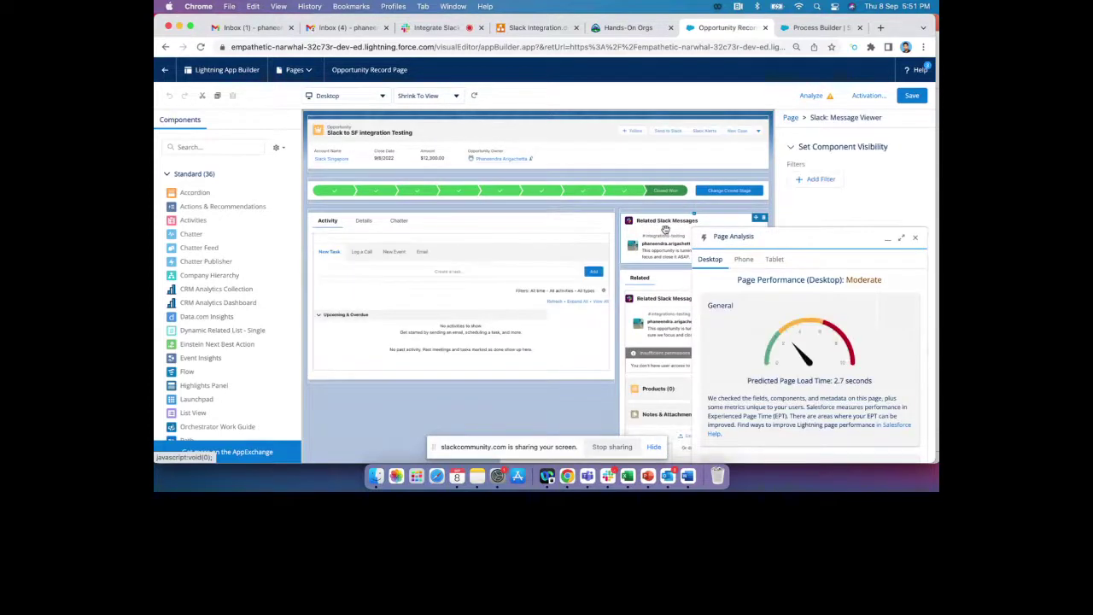
click(915, 237)
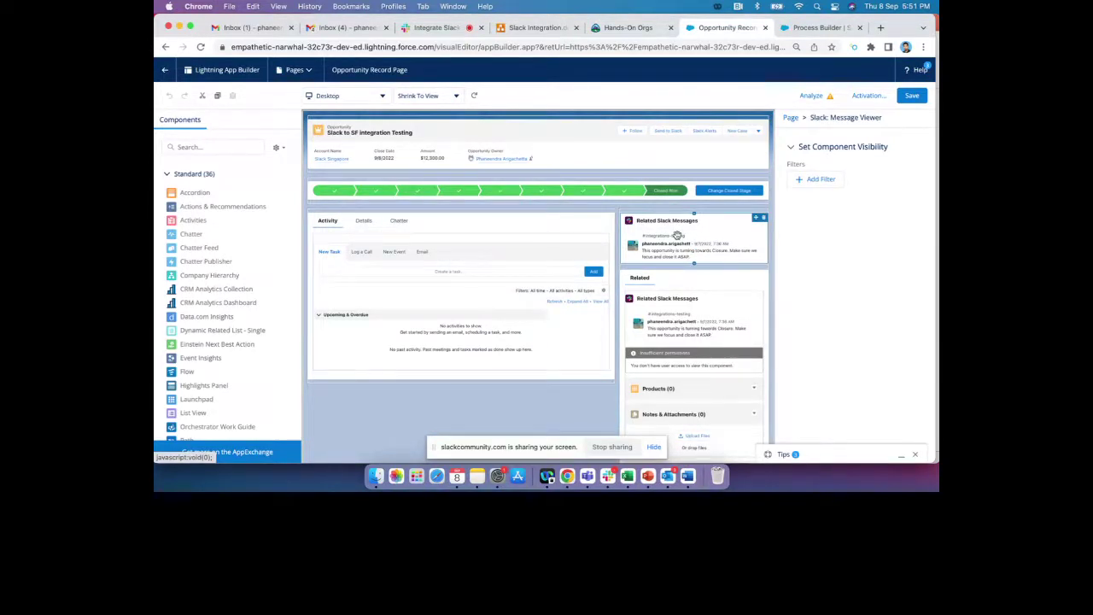
click(165, 72)
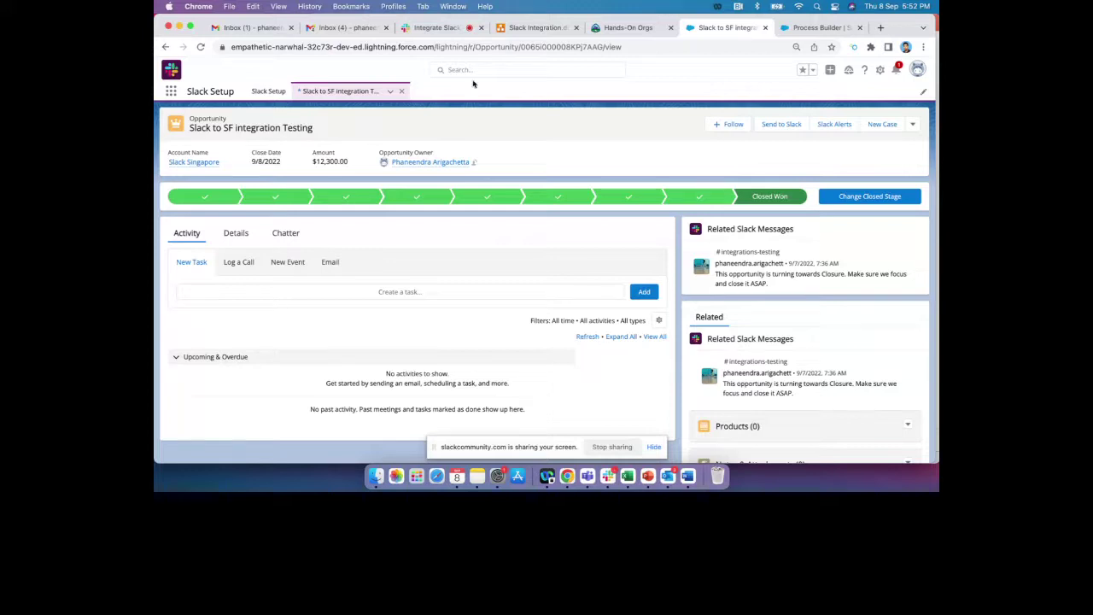
Check the live session chat, open the opportunity's related Slack message in Slack, and close the leftover redirect page
click(427, 33)
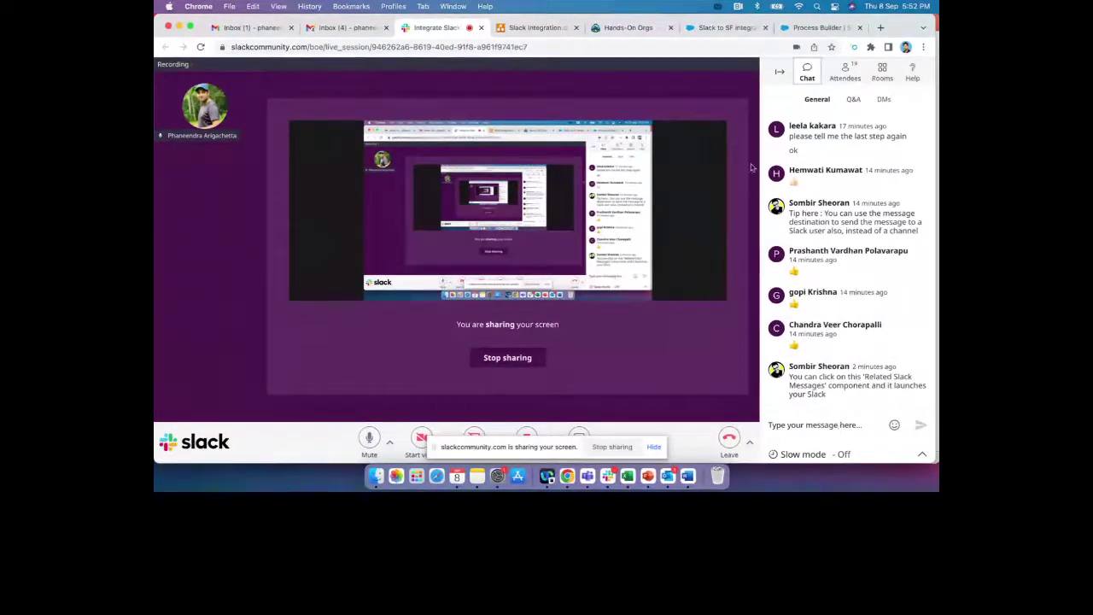
click(722, 27)
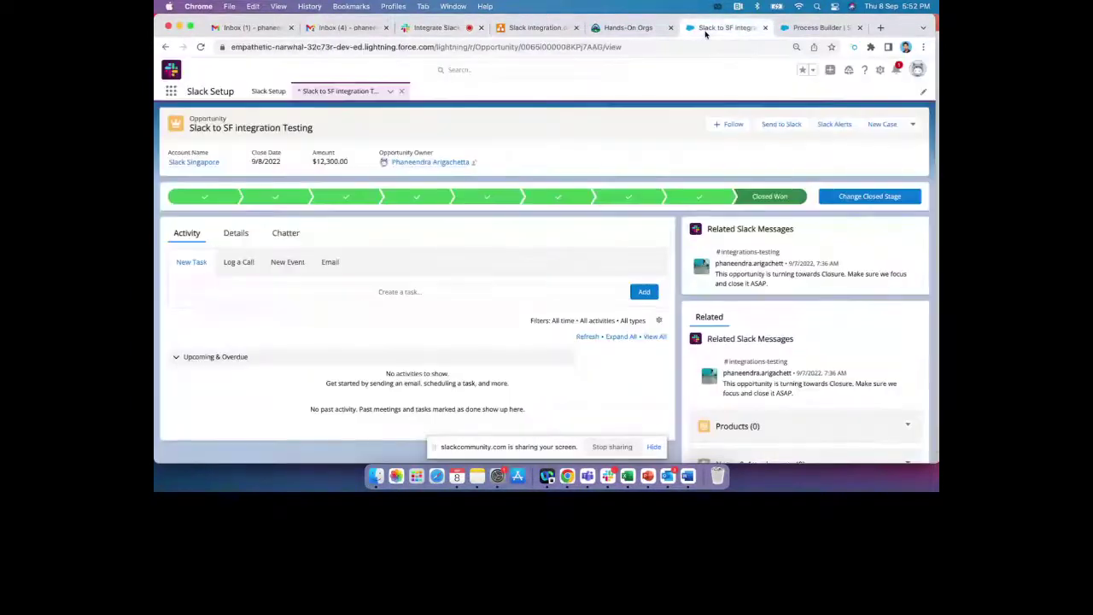
click(753, 373)
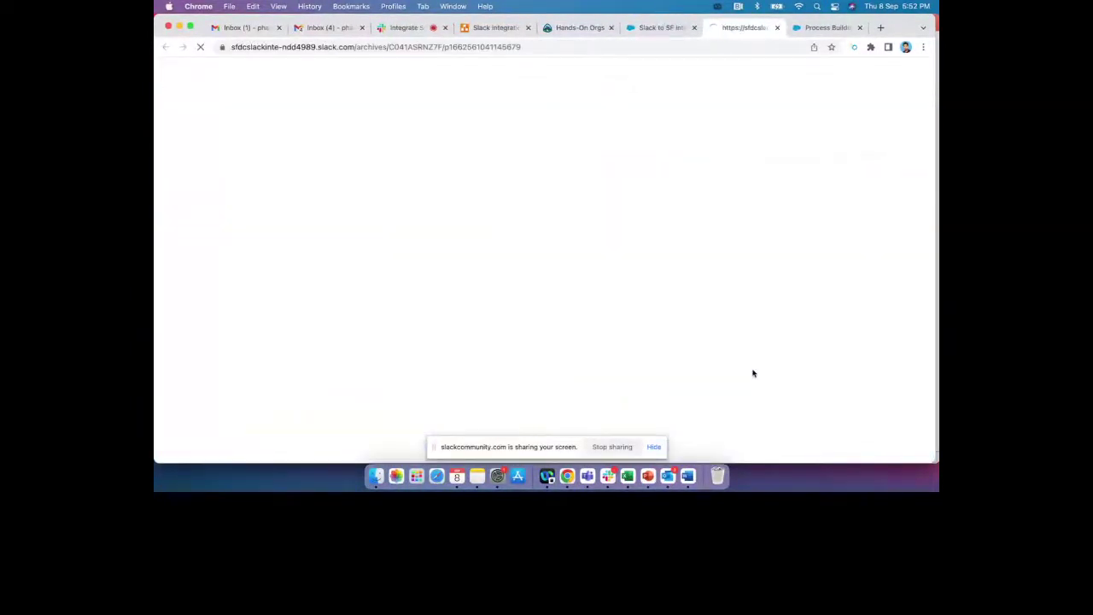
click(674, 141)
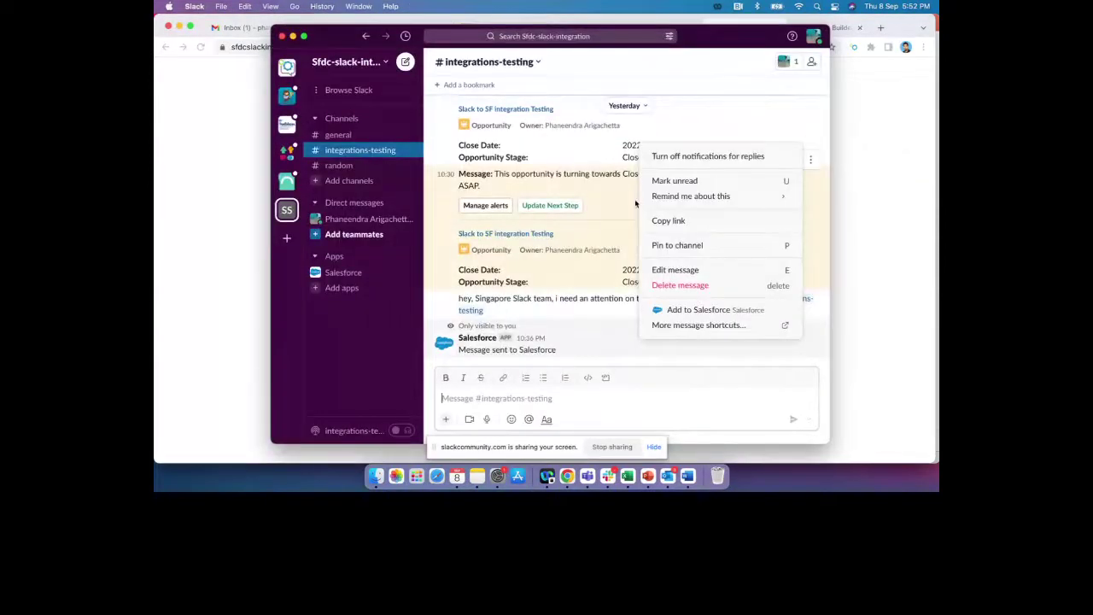
click(651, 125)
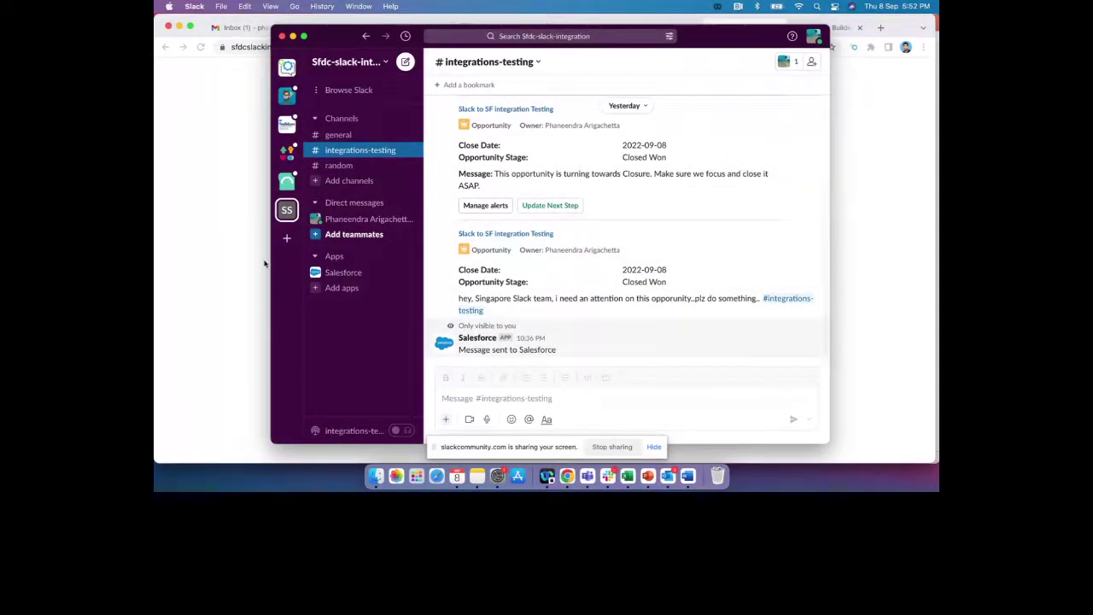
click(236, 269)
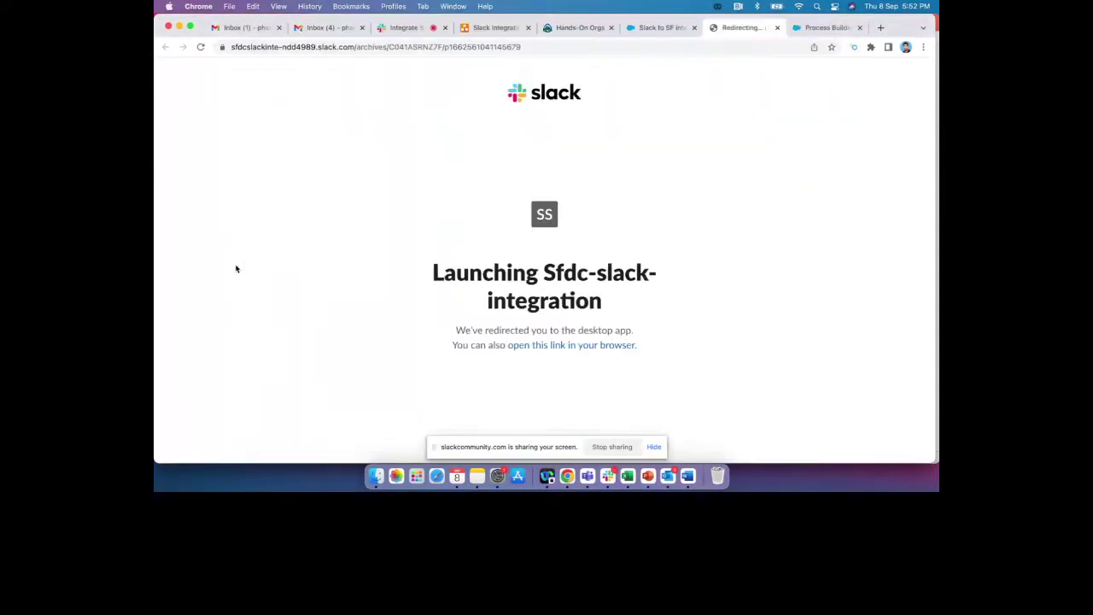
click(777, 28)
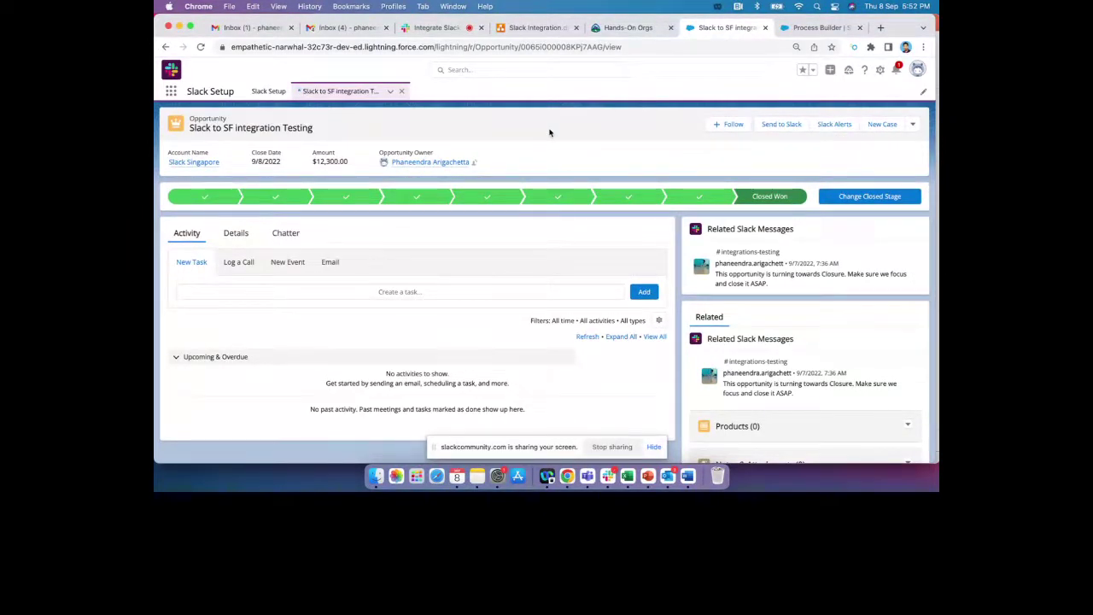
Switch to PowerPoint, present from the Integration Workflow slide, and advance past Use Cases to the "Collaboration on new sales leads" slide
click(646, 476)
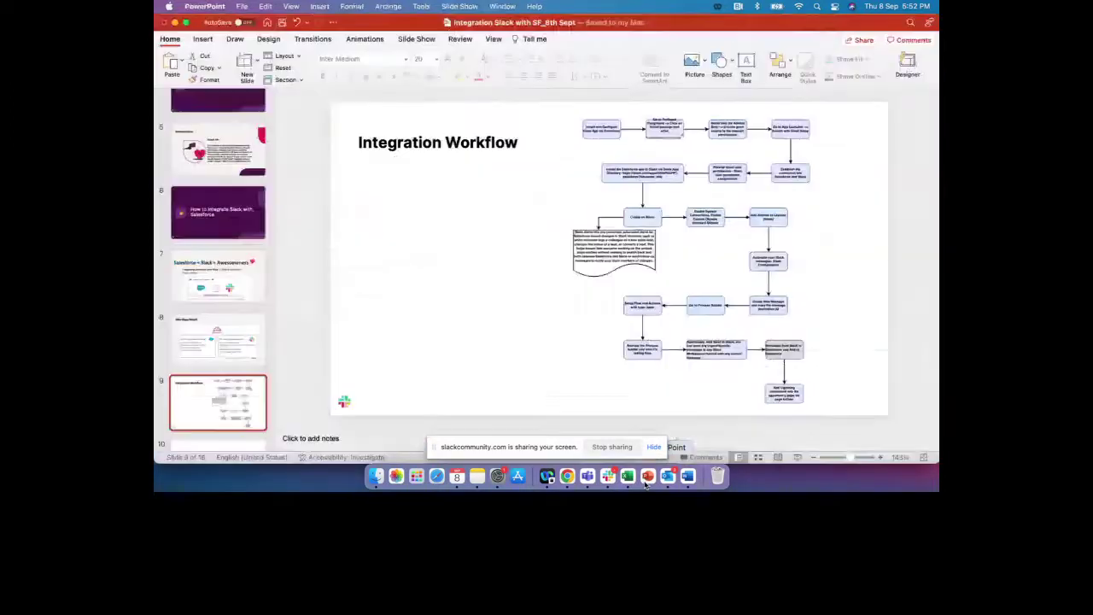
click(796, 458)
click(535, 279)
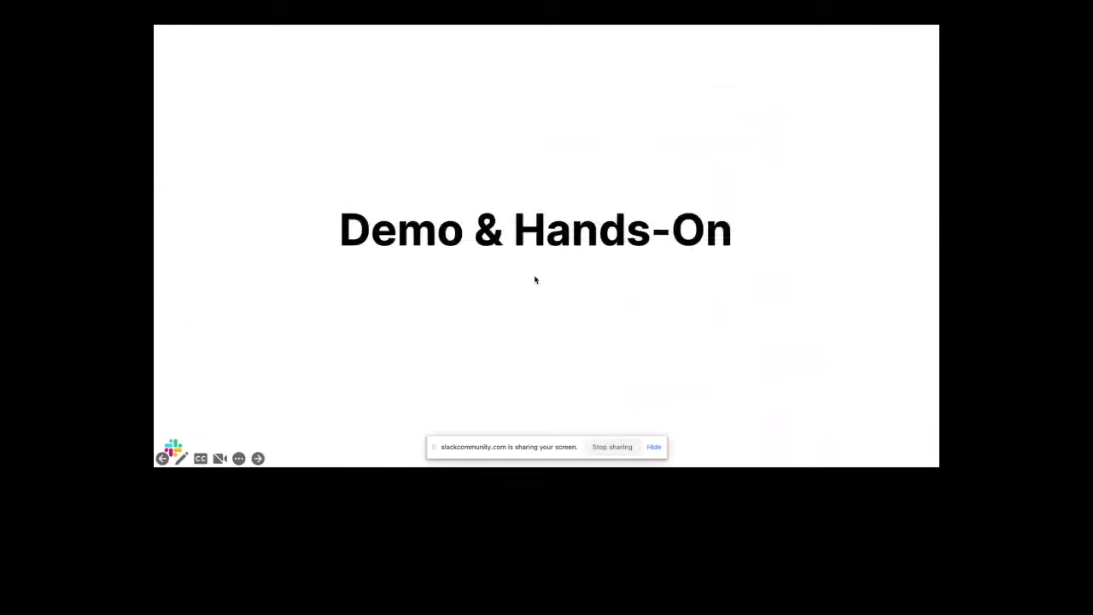
click(535, 279)
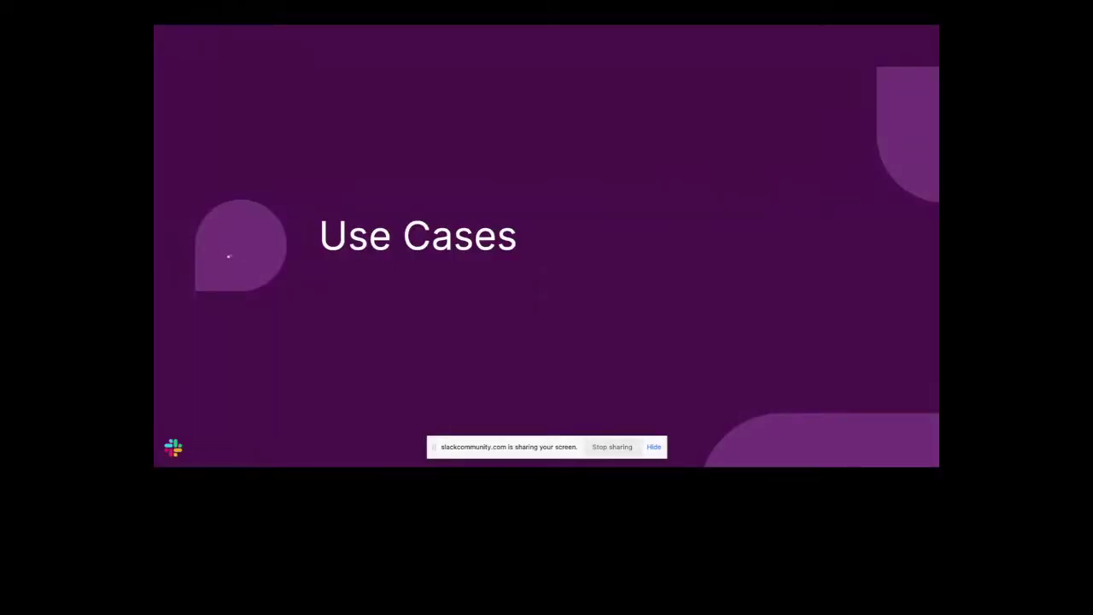
key(Right)
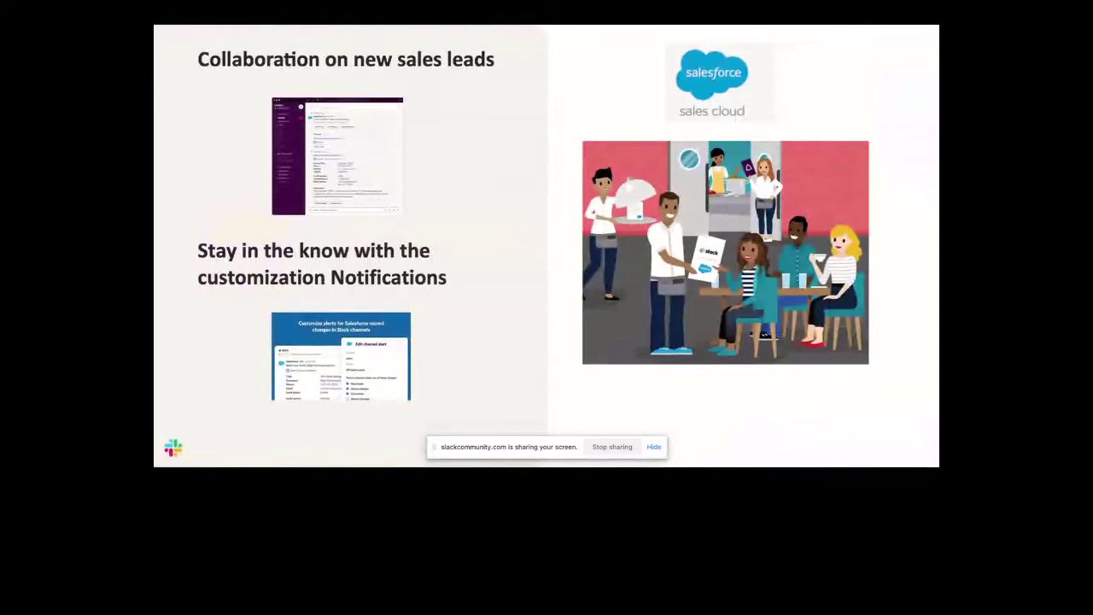